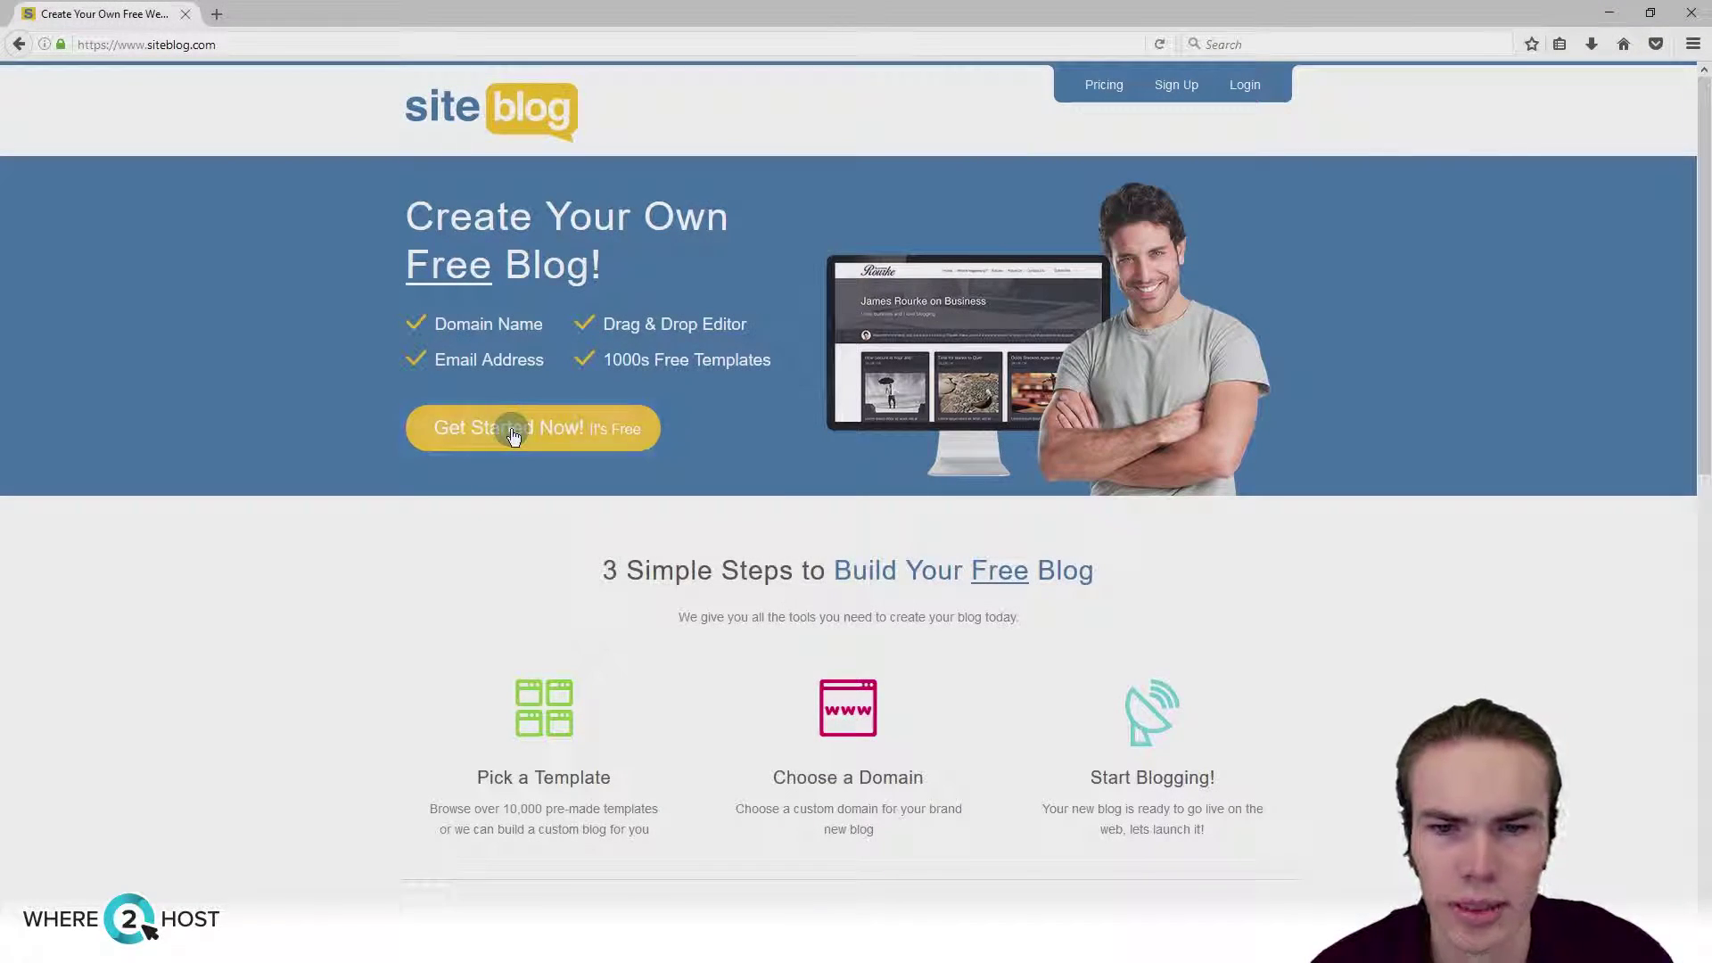
Step: Start a free SiteBlog signup and enter the account holder's full name and e-mail address
{"action": "left_click", "coordinate": [497, 428]}
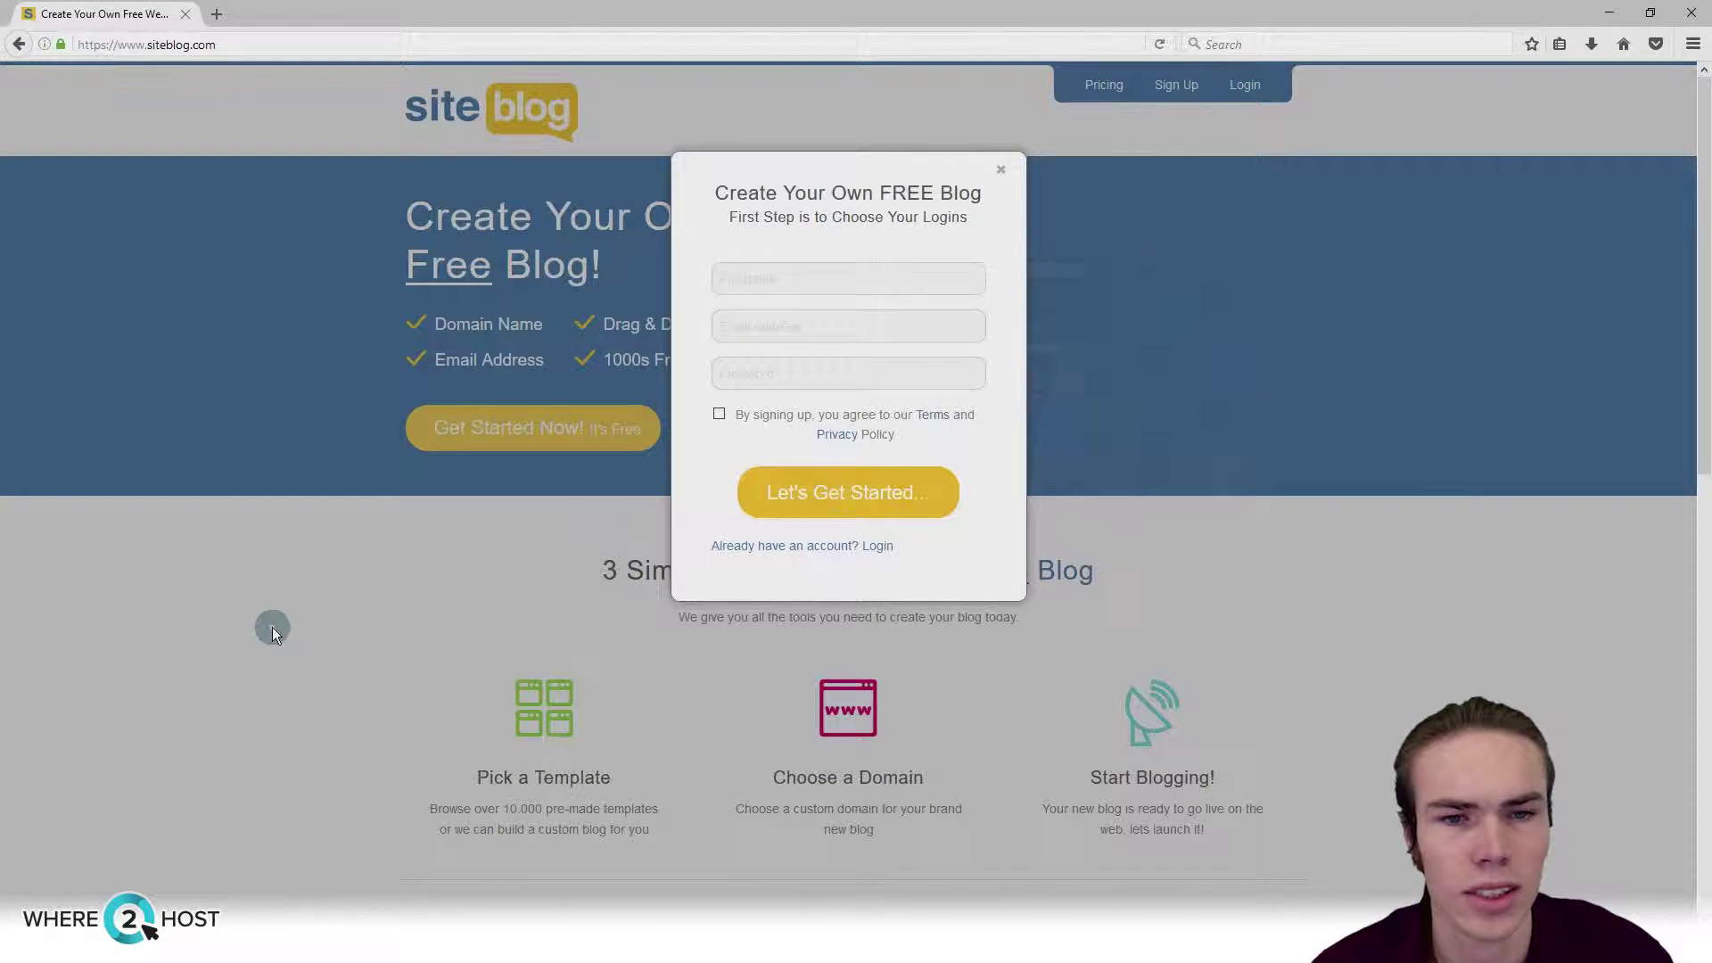
{"action": "left_click", "coordinate": [796, 283]}
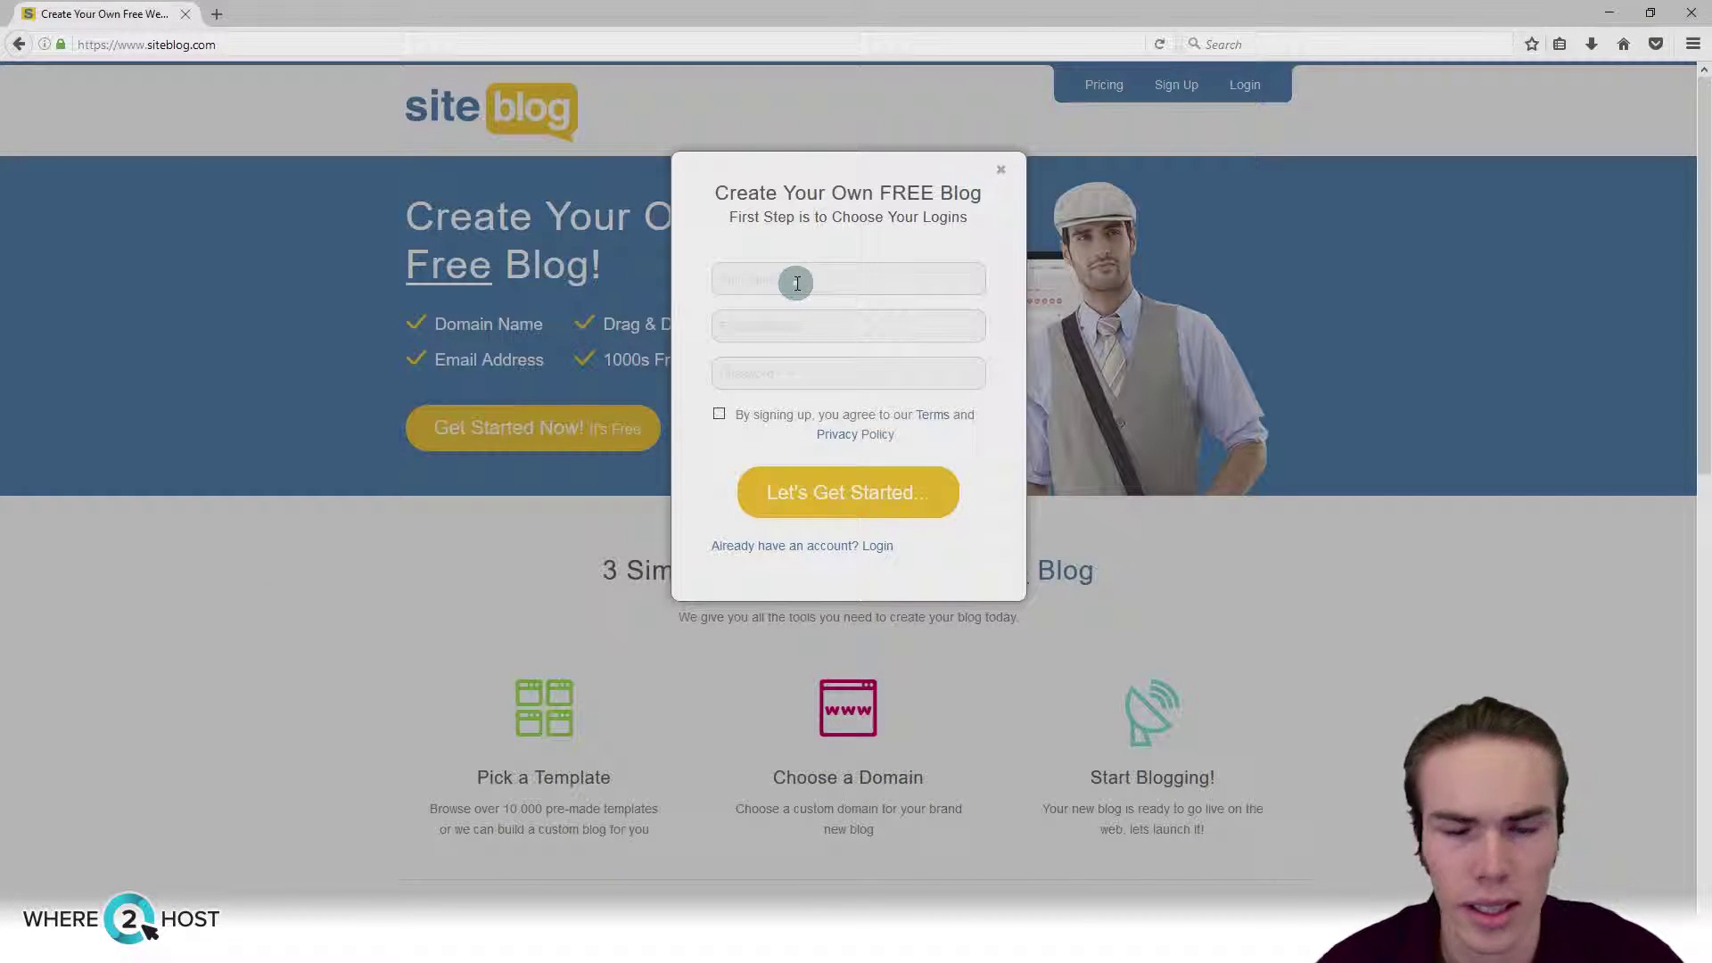
{"action": "key", "text": "Down"}
{"action": "key", "text": "Tab"}
{"action": "key", "text": "Down"}
{"action": "key", "text": "Return"}
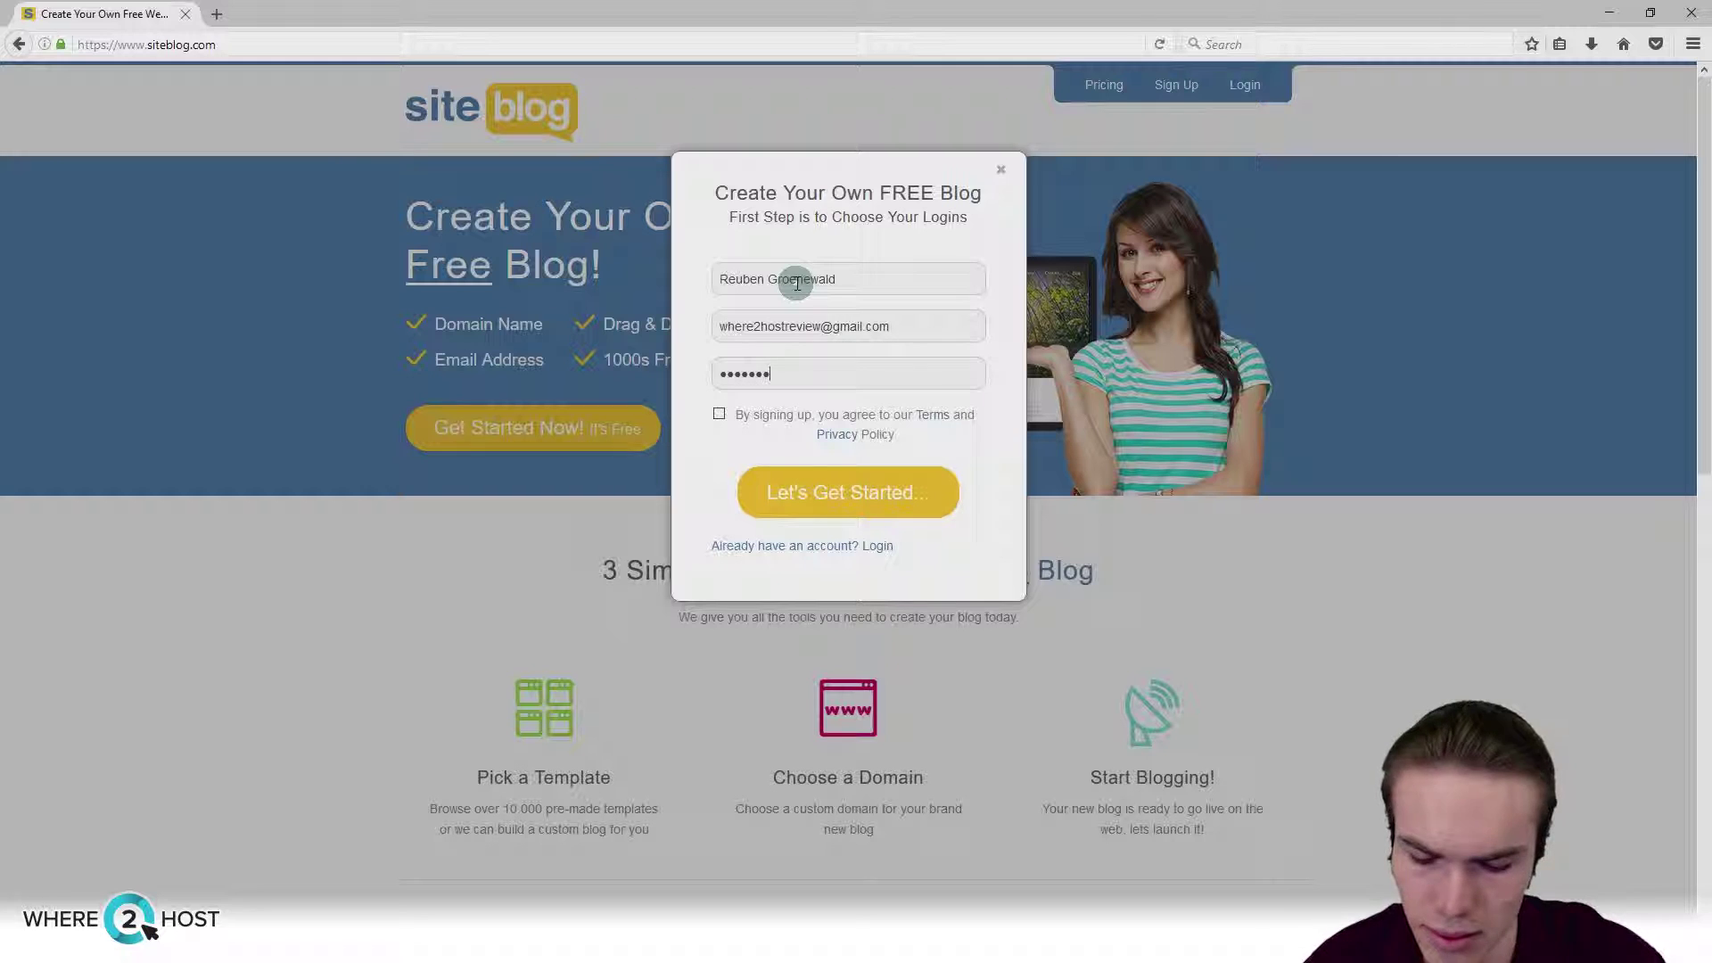
Step: Enter the account password, agree to the terms and privacy policy, and submit the signup
{"action": "key", "text": "Tab"}
{"action": "type", "text": "•••"}
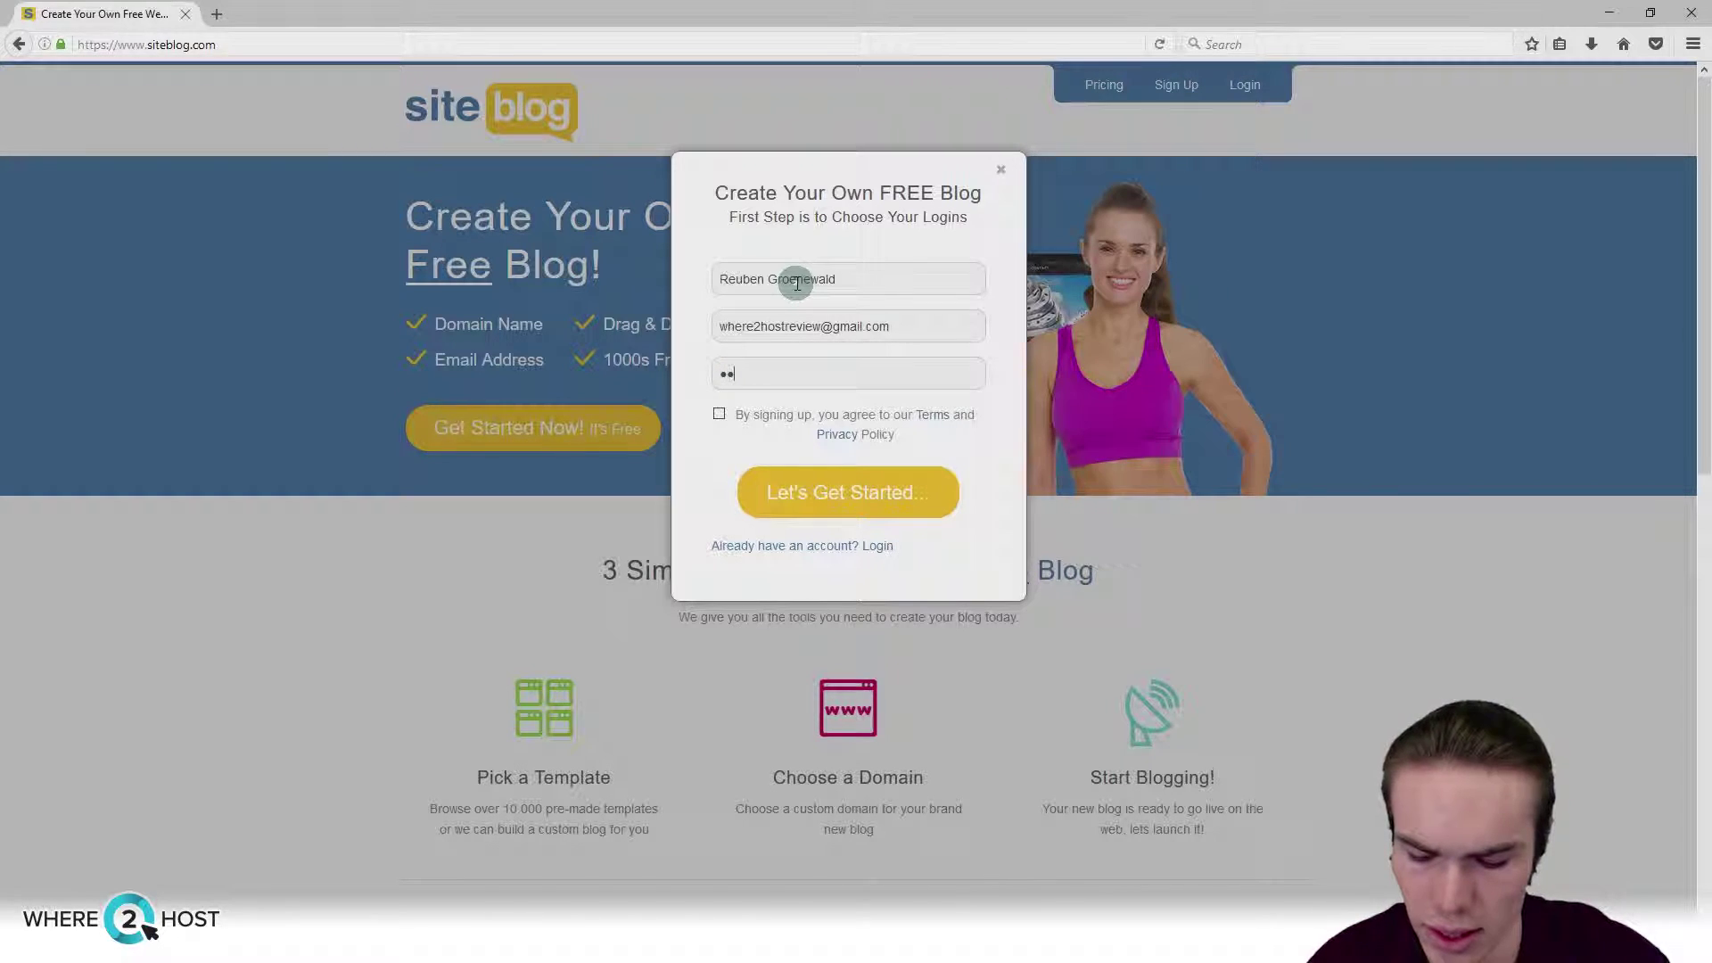
{"action": "left_click", "coordinate": [721, 411]}
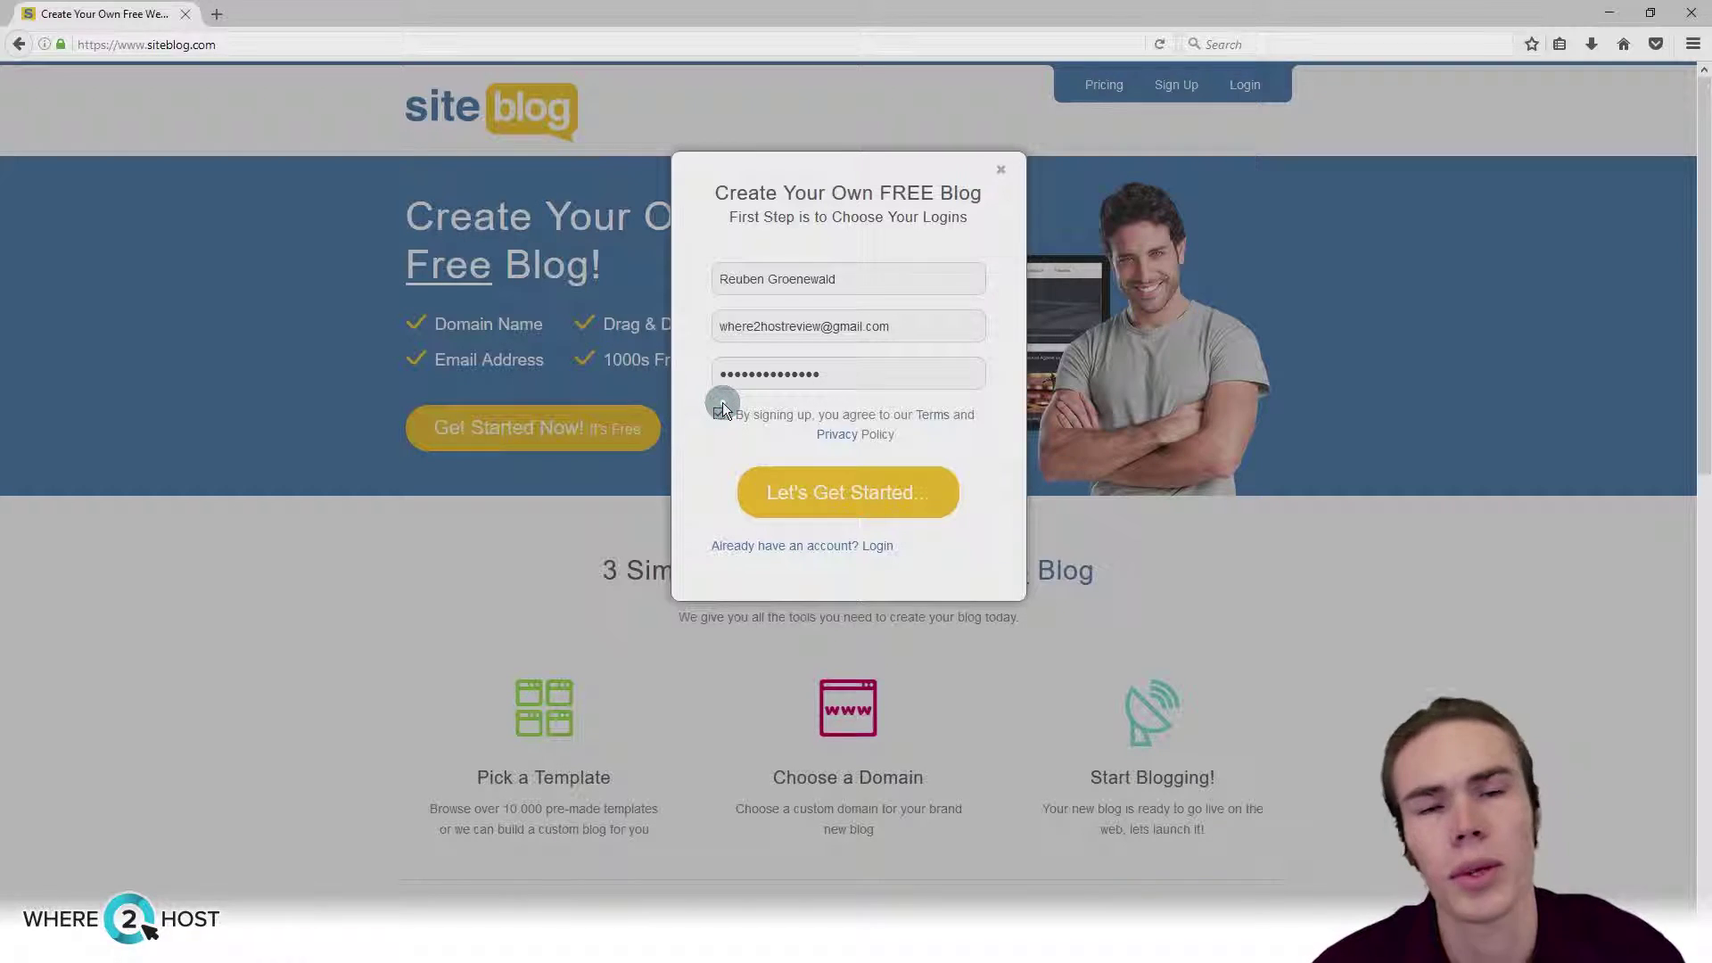
{"action": "left_click", "coordinate": [786, 493]}
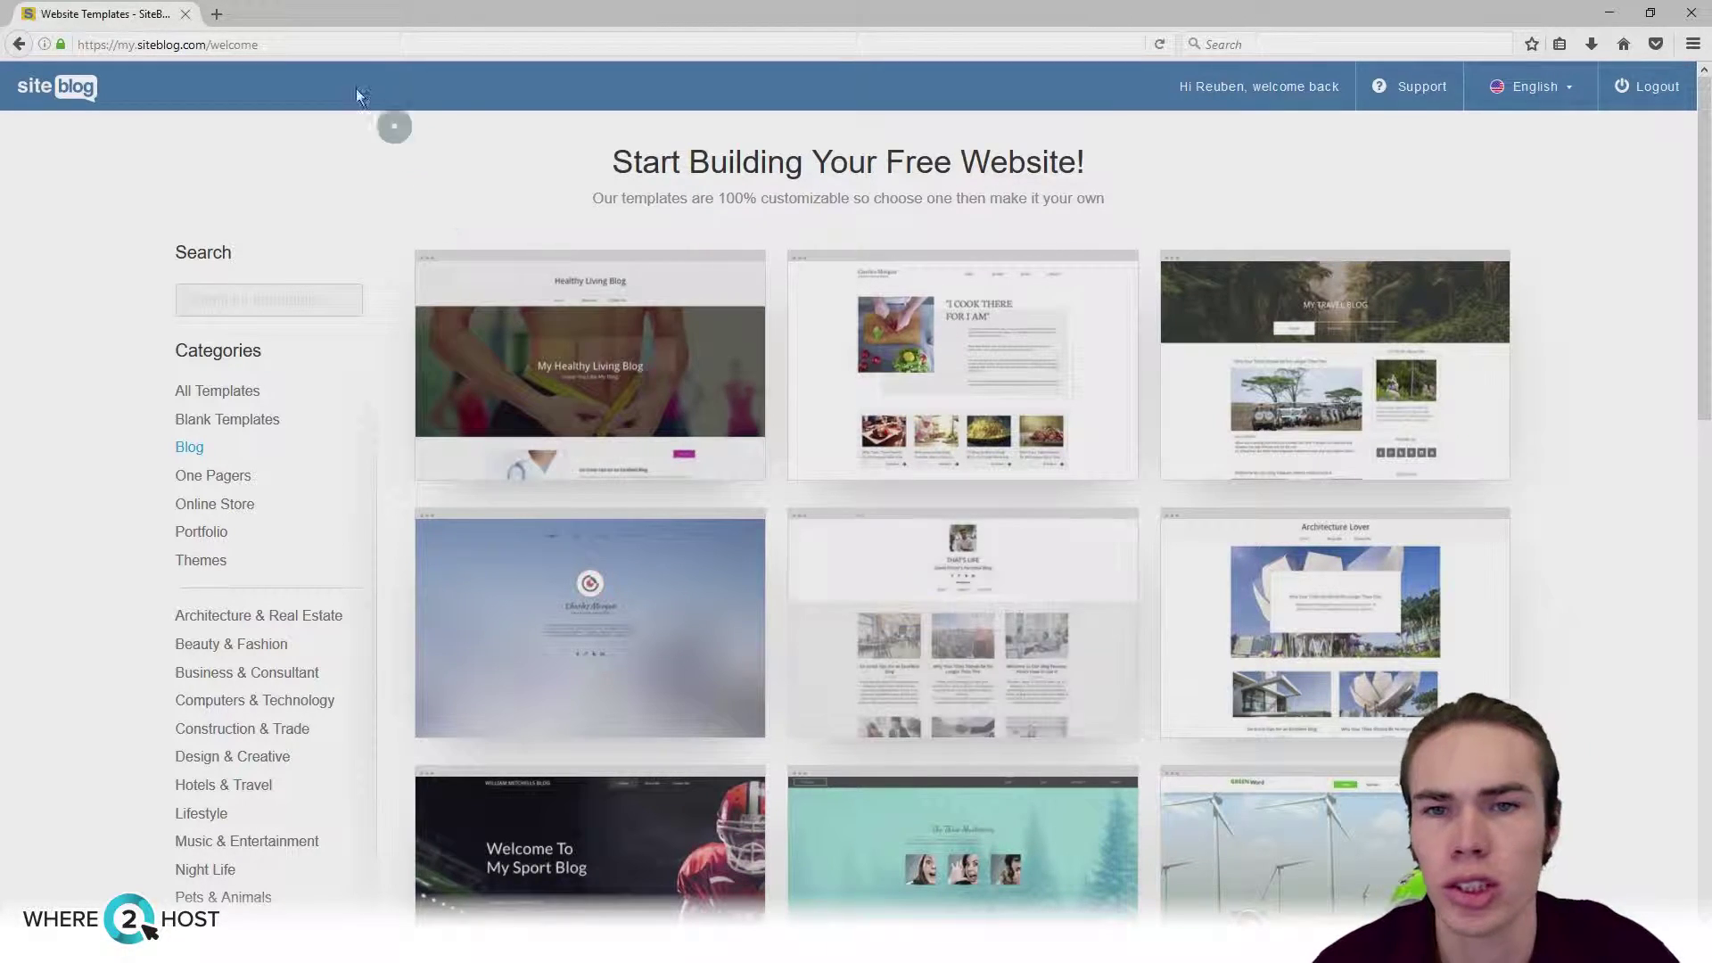
Step: Browse the Blog and Themes template categories
{"action": "left_click_drag", "start_coordinate": [306, 46], "coordinate": [210, 46]}
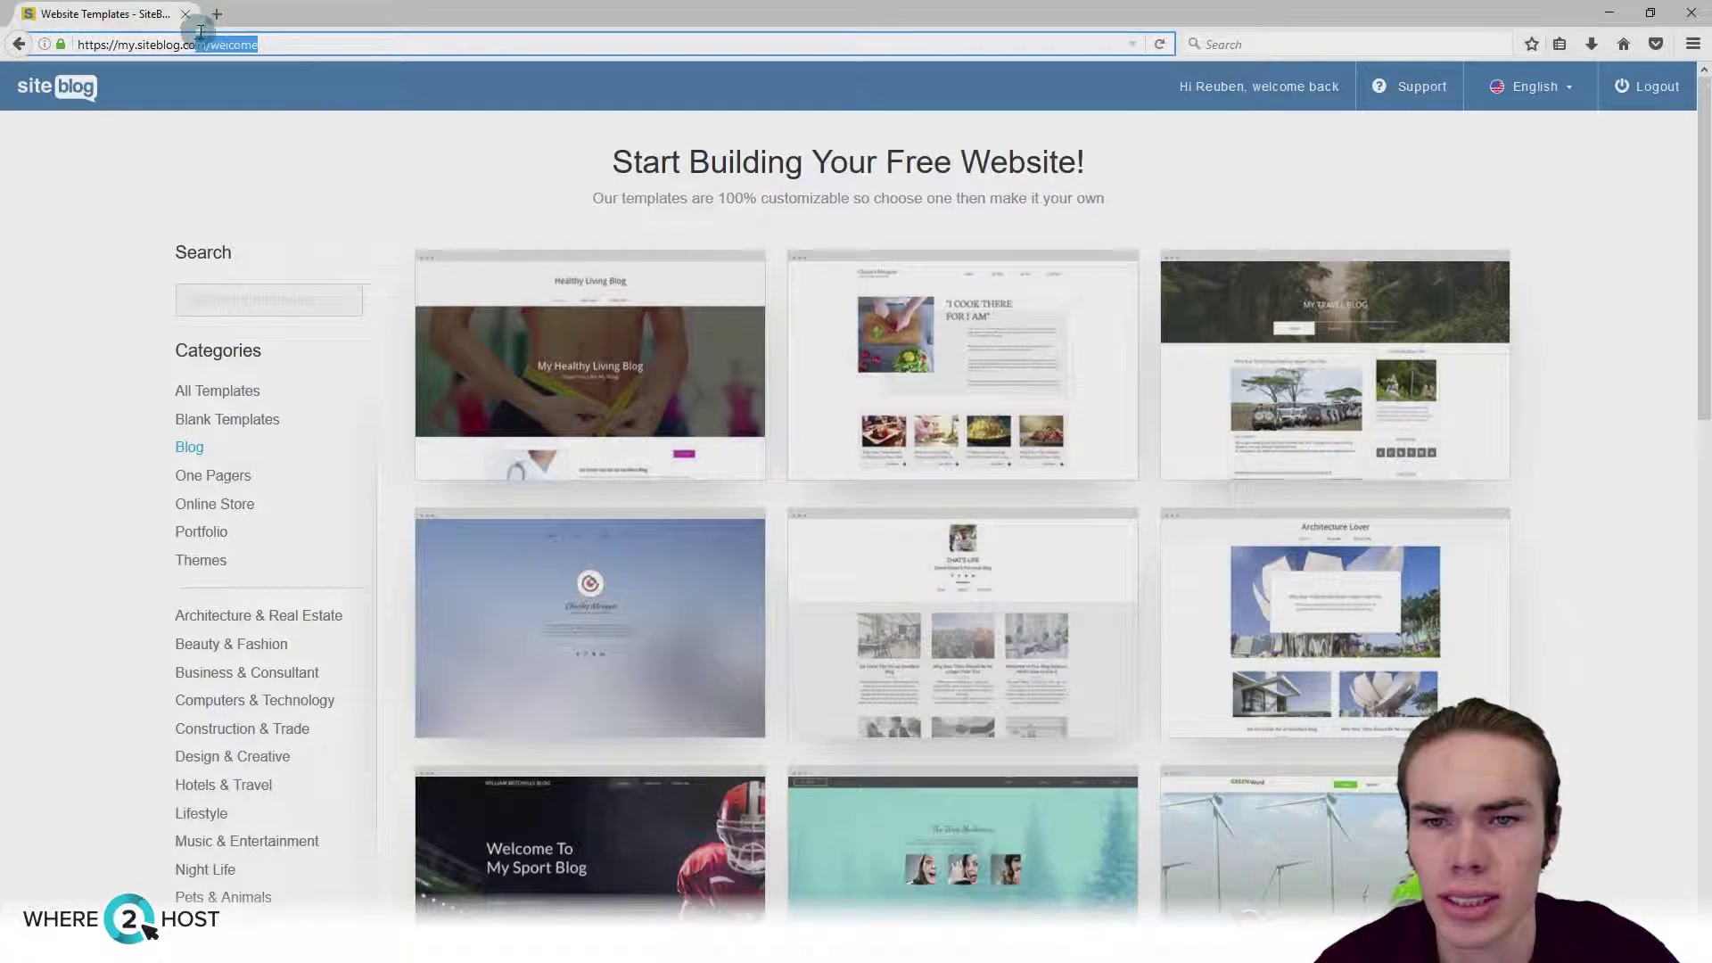
{"action": "left_click", "coordinate": [76, 221]}
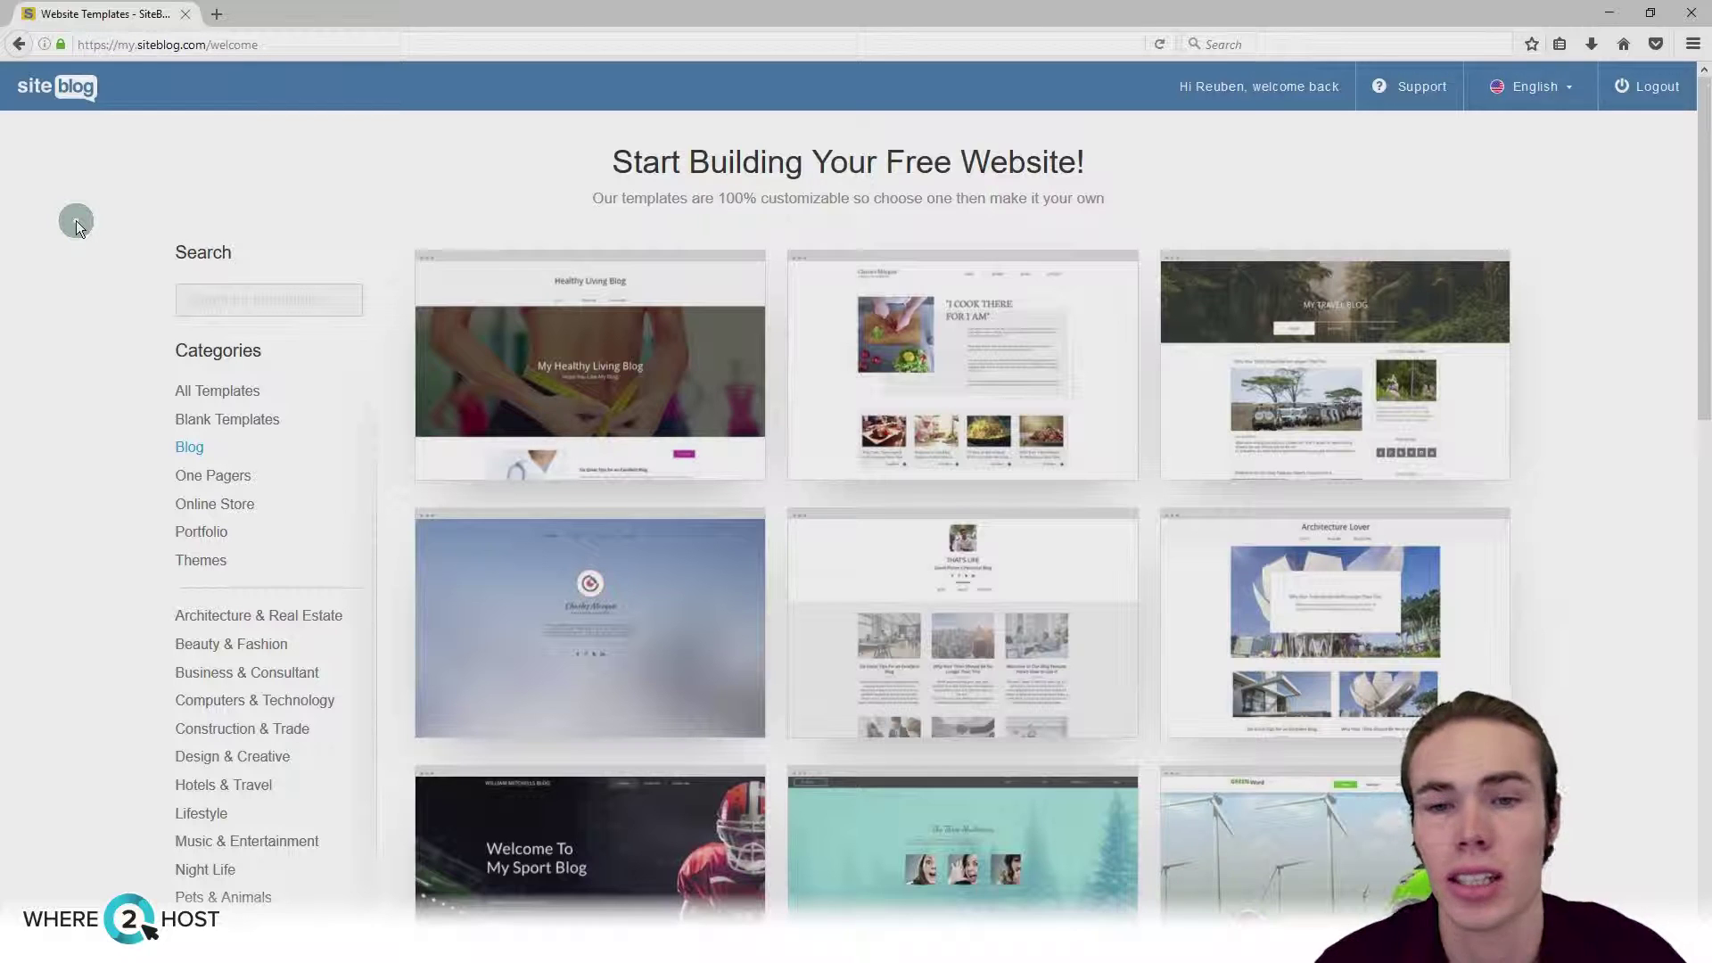
{"action": "left_click", "coordinate": [191, 443]}
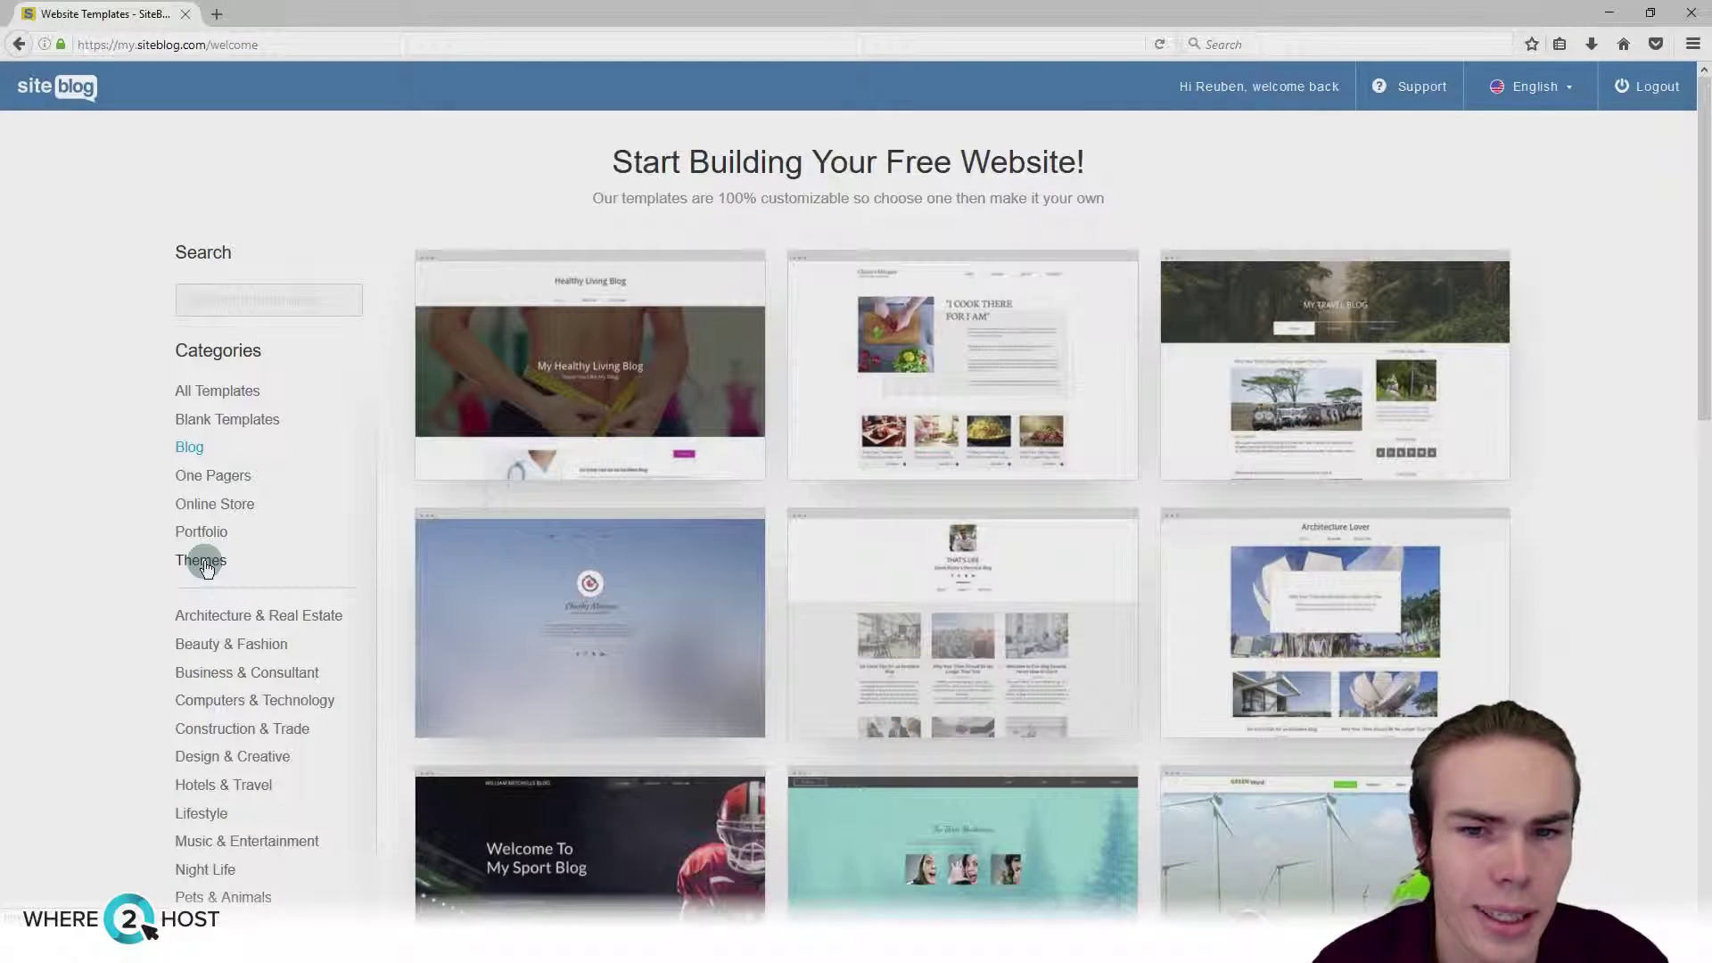
{"action": "left_click", "coordinate": [205, 562]}
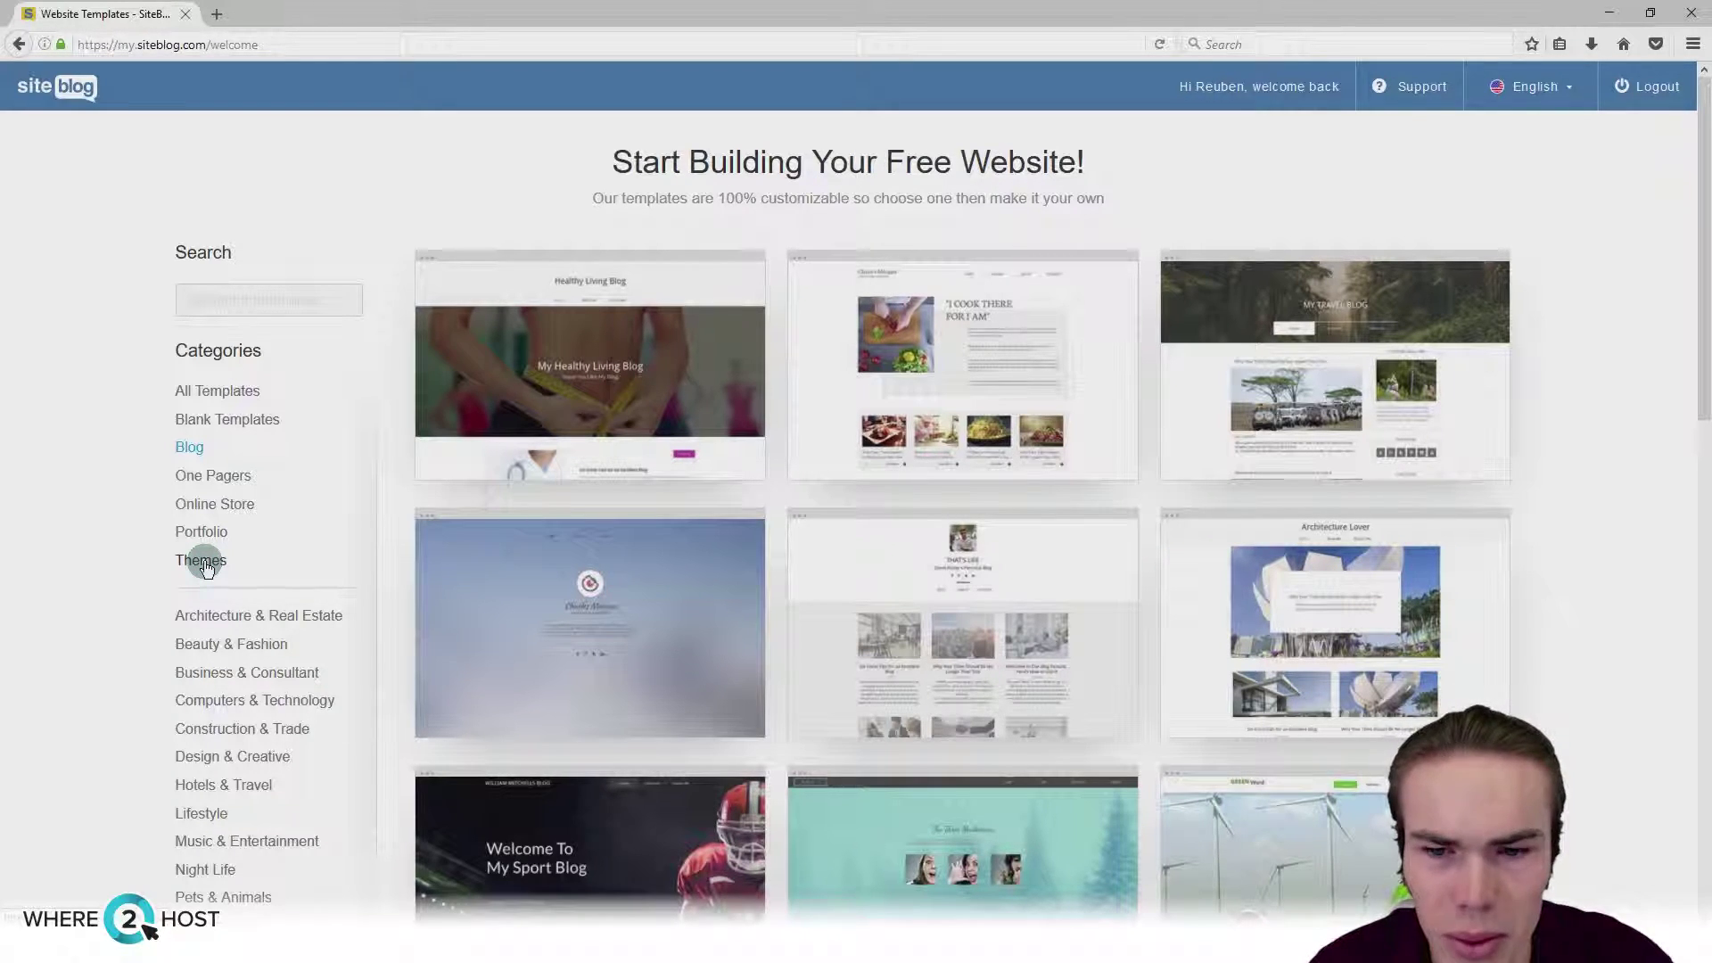
{"action": "mouse_move", "coordinate": [1090, 699]}
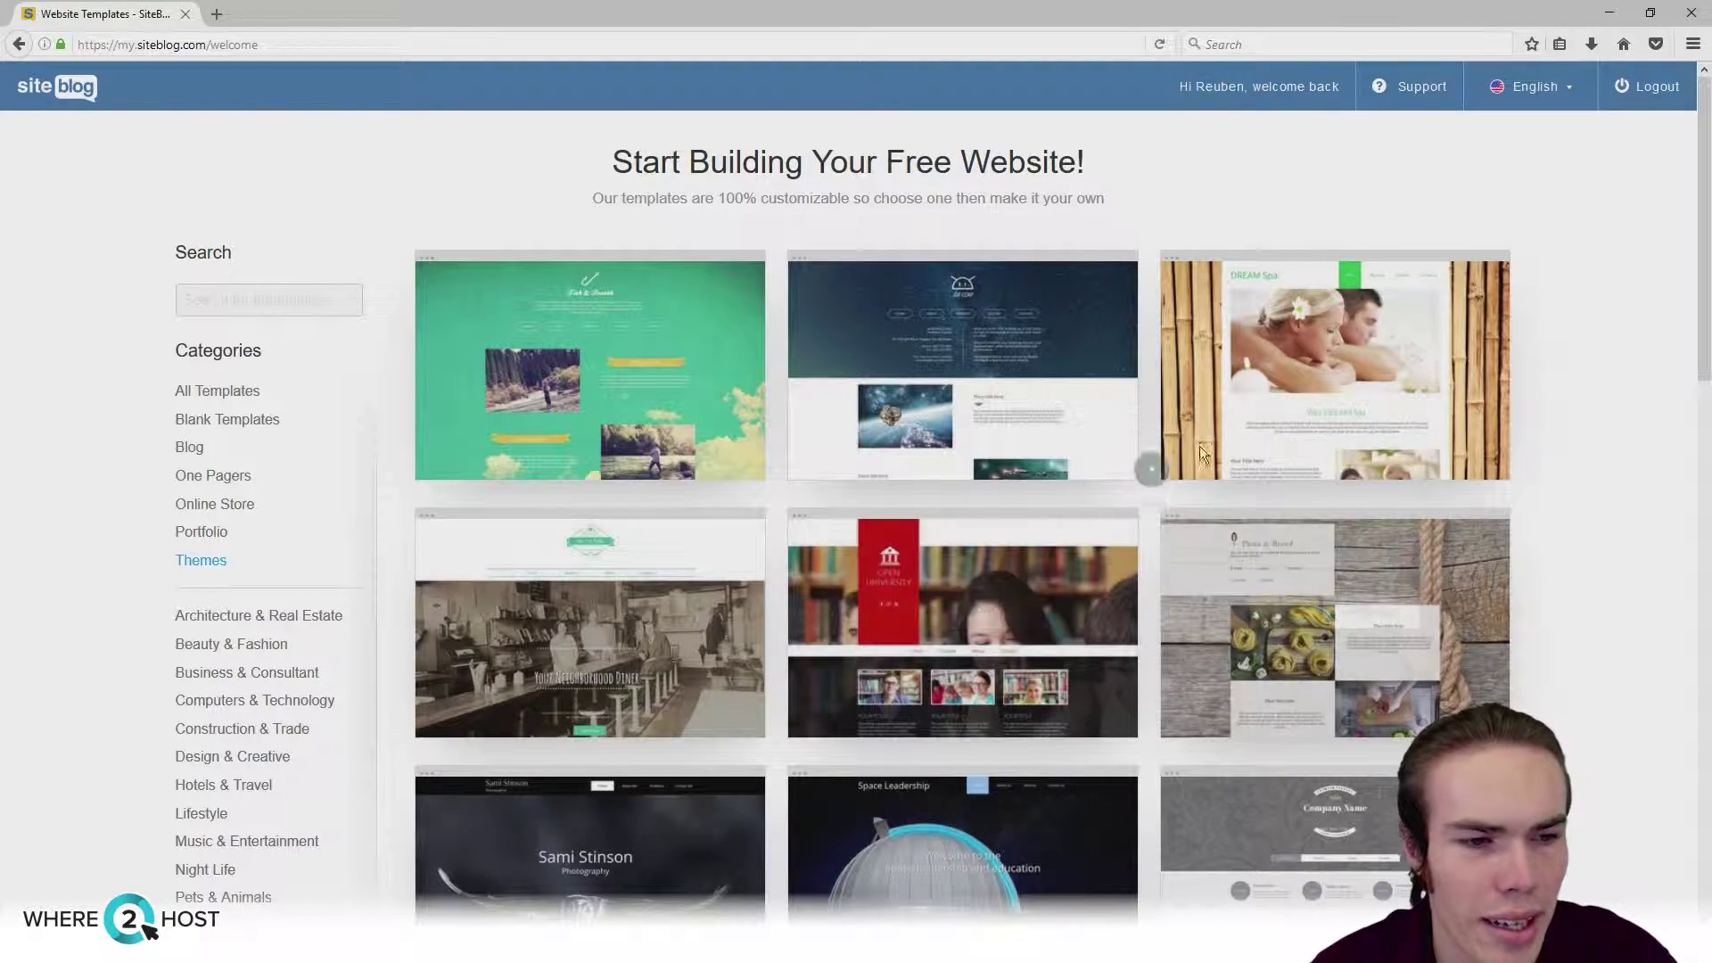
{"action": "mouse_move", "coordinate": [1313, 639]}
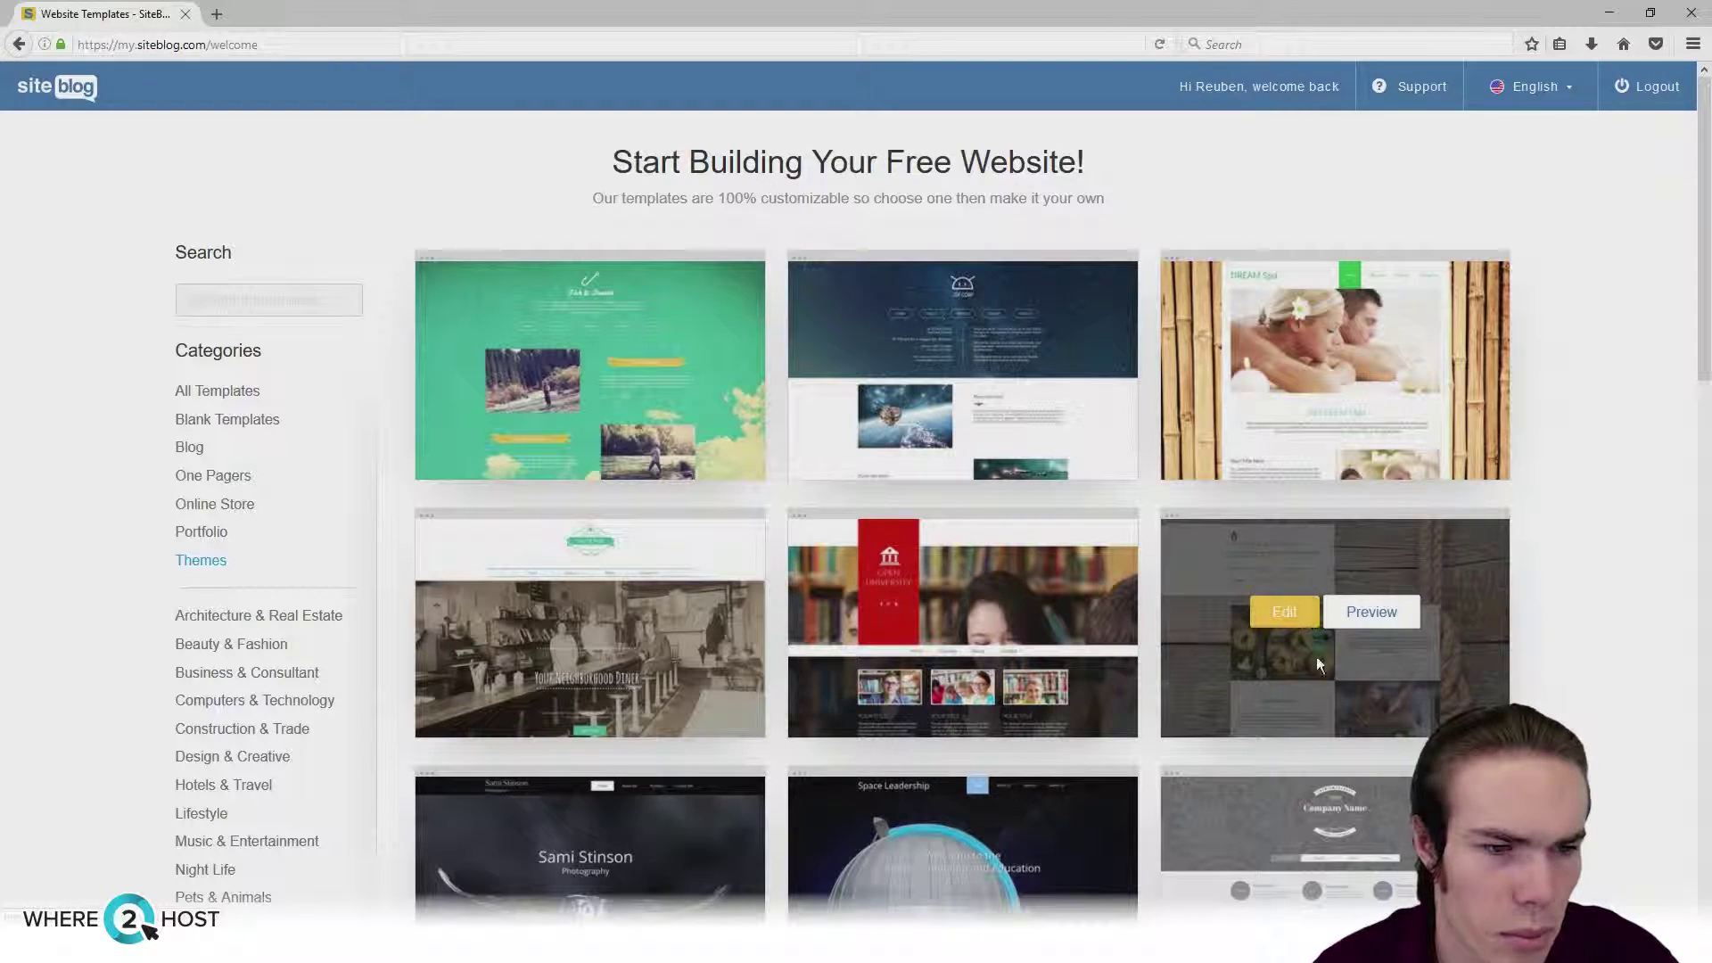
{"action": "mouse_move", "coordinate": [1275, 421]}
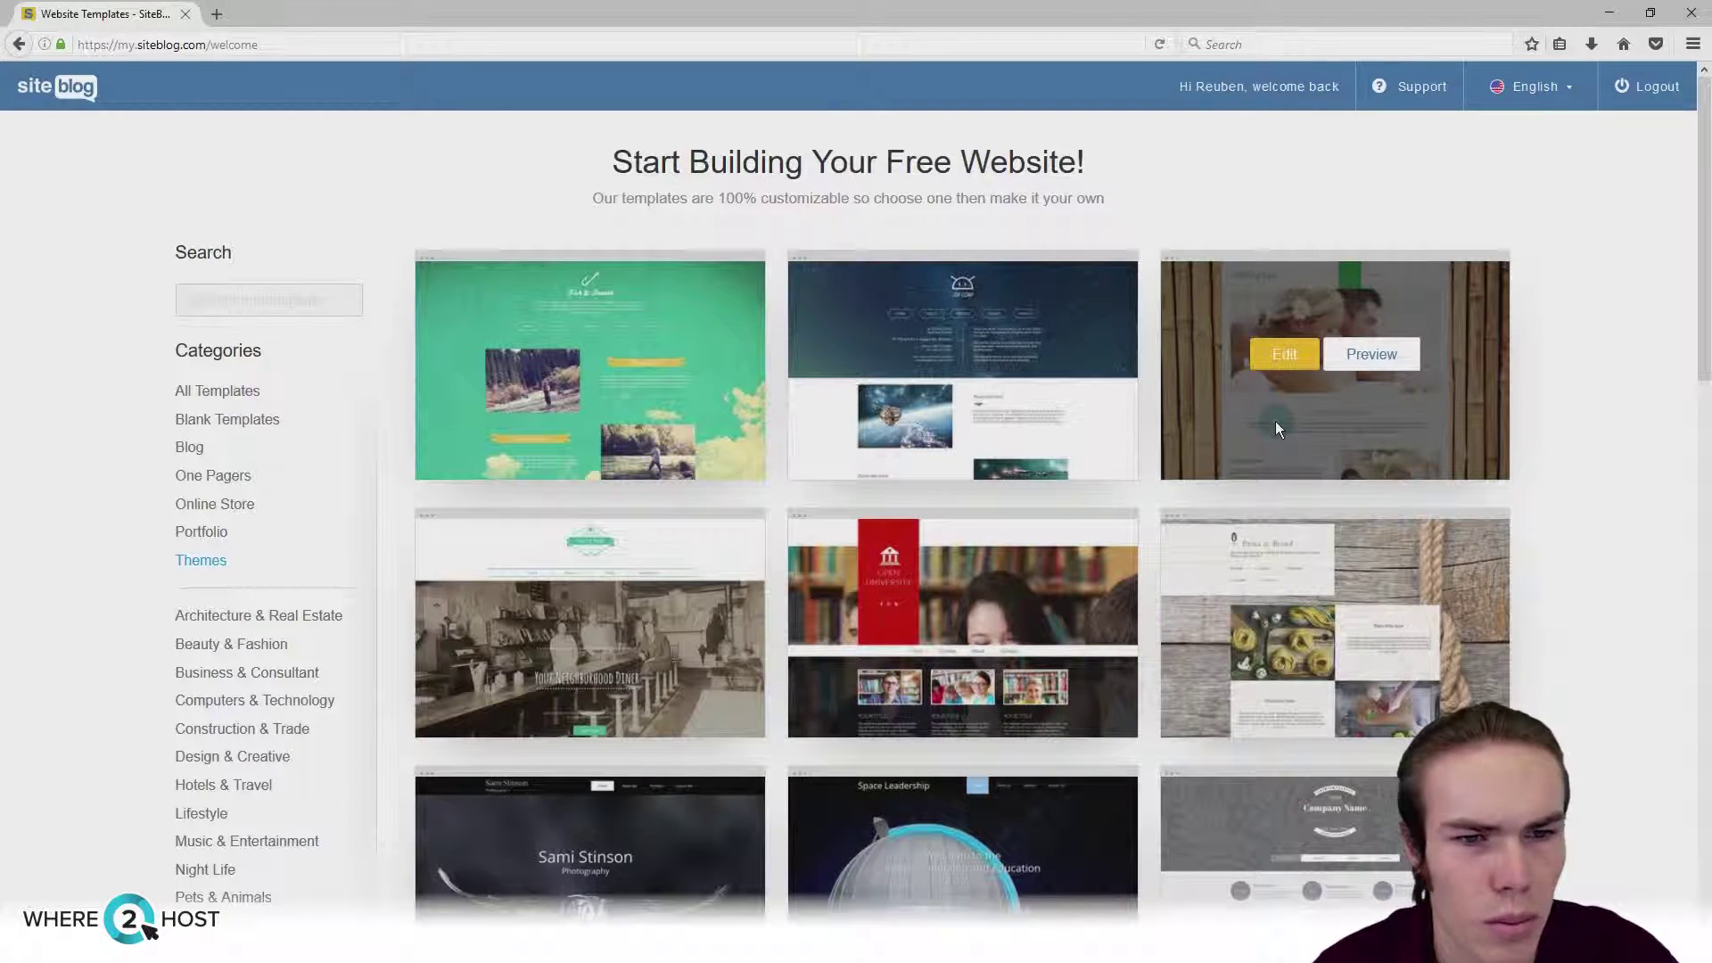
{"action": "scroll", "coordinate": [1275, 421], "scroll_direction": "down", "scroll_amount": 4}
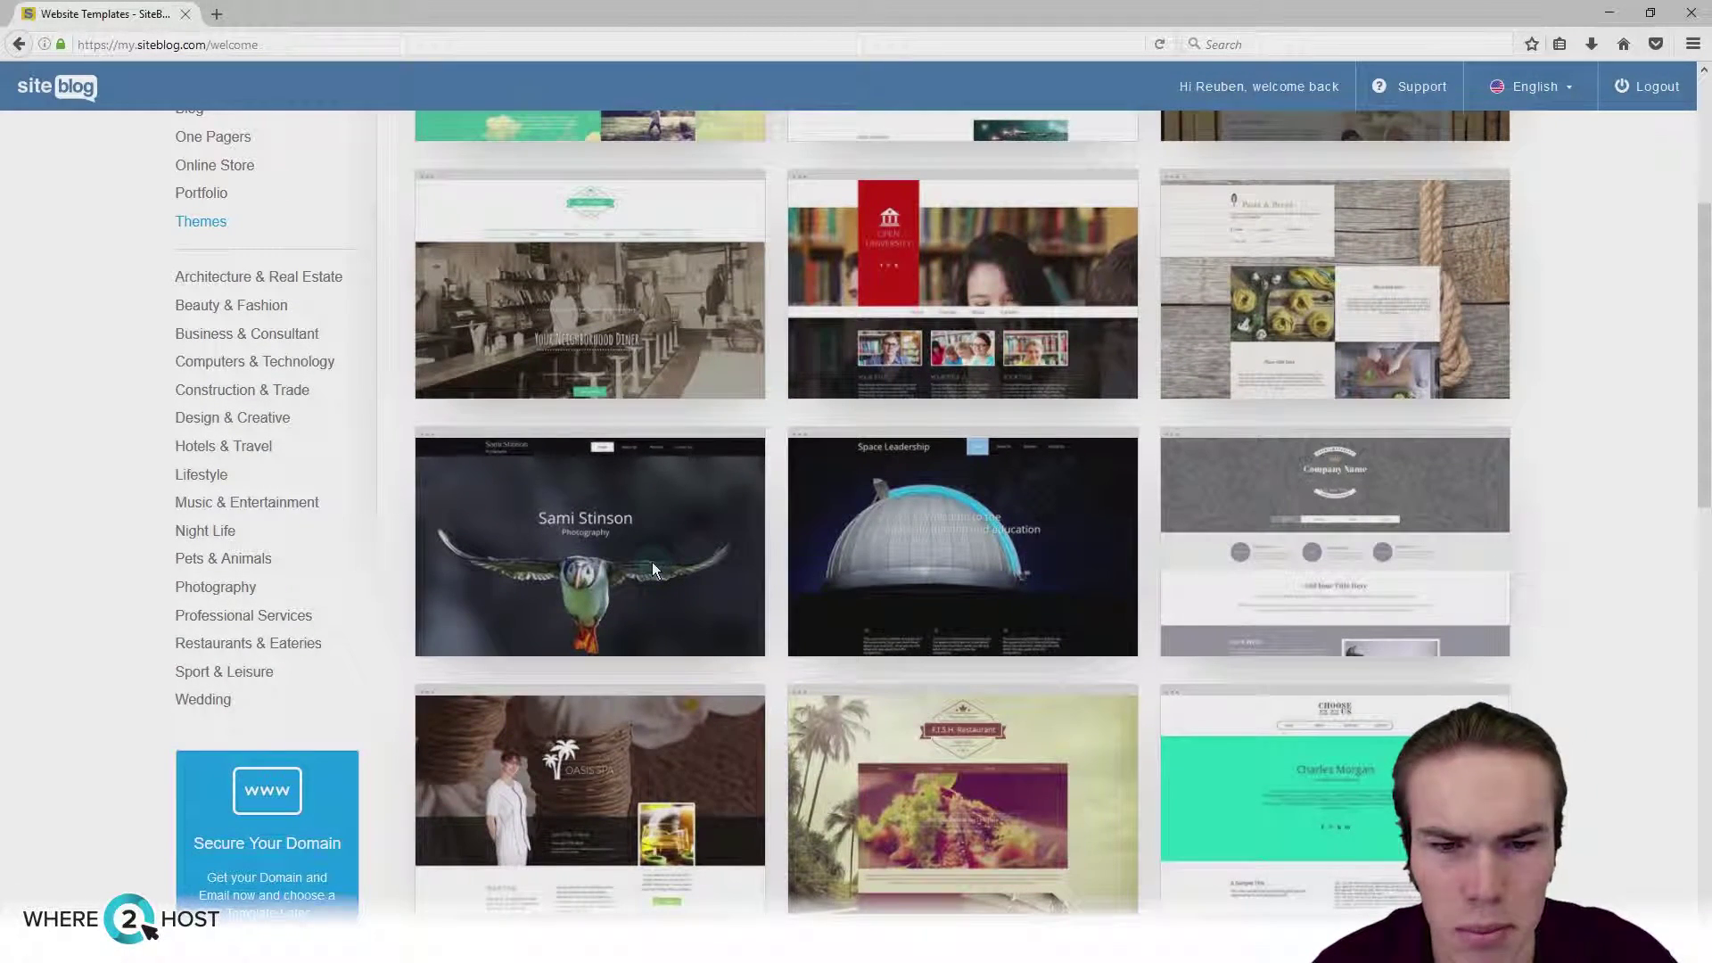
{"action": "mouse_move", "coordinate": [655, 558]}
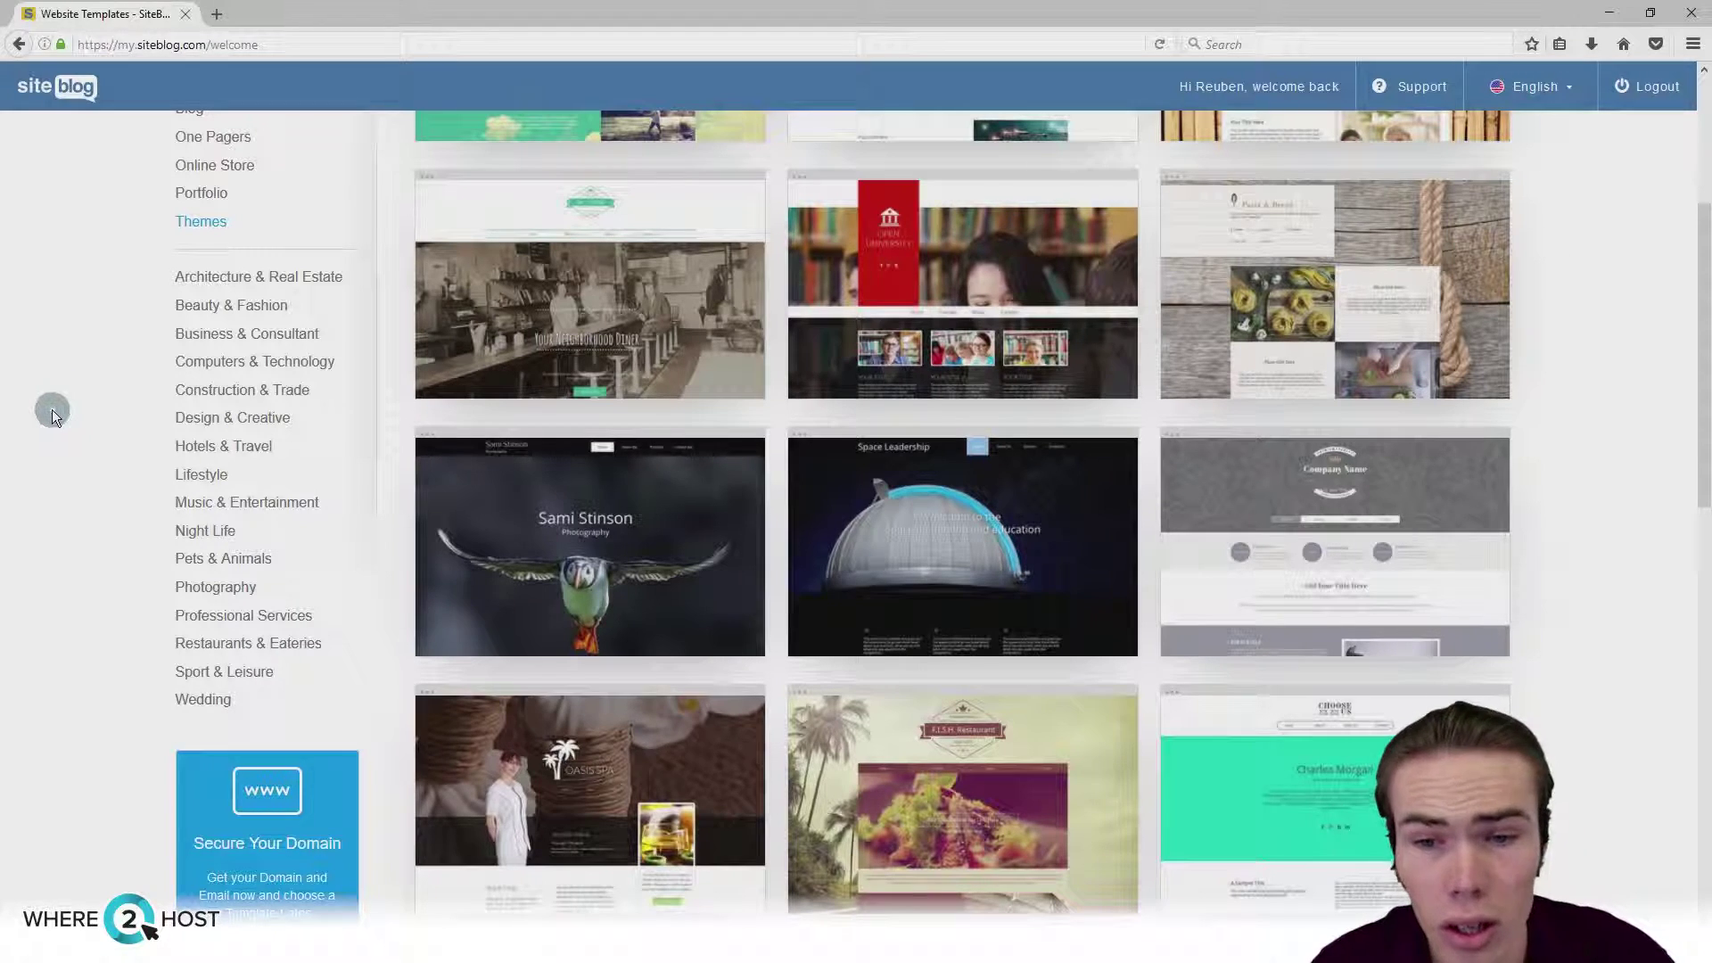
Step: Open the Tech Experts template from Computers & Technology in the editor
{"action": "left_click", "coordinate": [204, 359]}
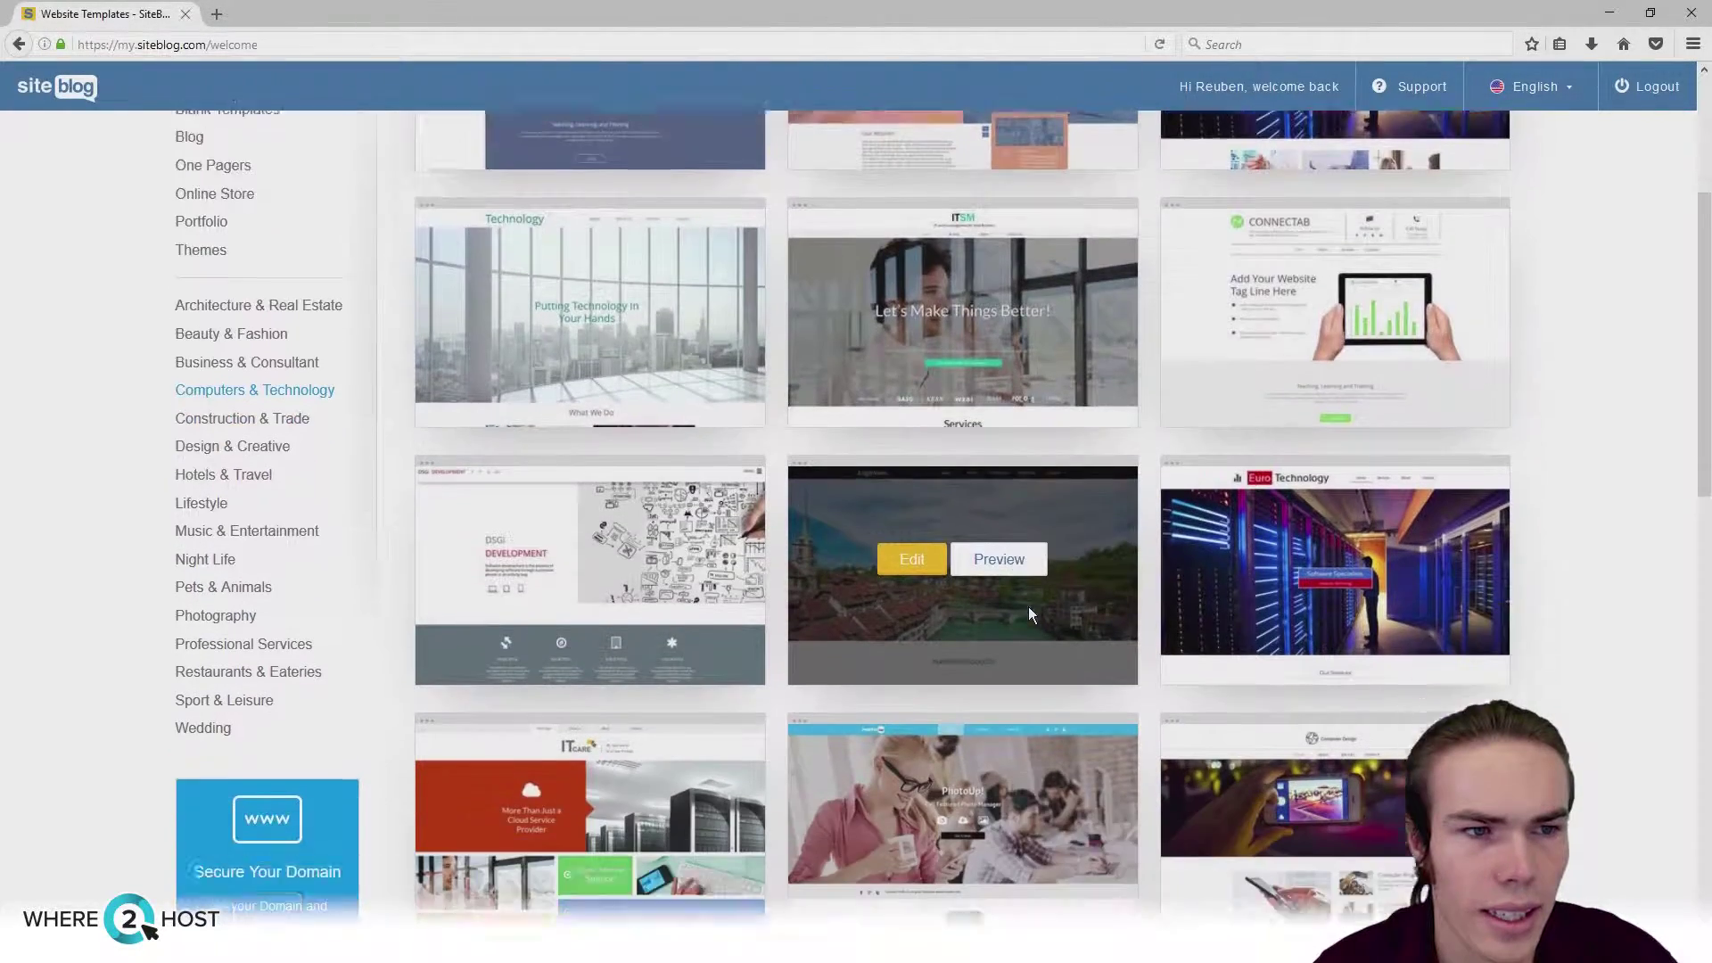
{"action": "scroll", "coordinate": [1029, 607], "scroll_direction": "down", "scroll_amount": 5}
{"action": "scroll", "coordinate": [1030, 607], "scroll_direction": "down", "scroll_amount": 7}
{"action": "left_click", "coordinate": [909, 486]}
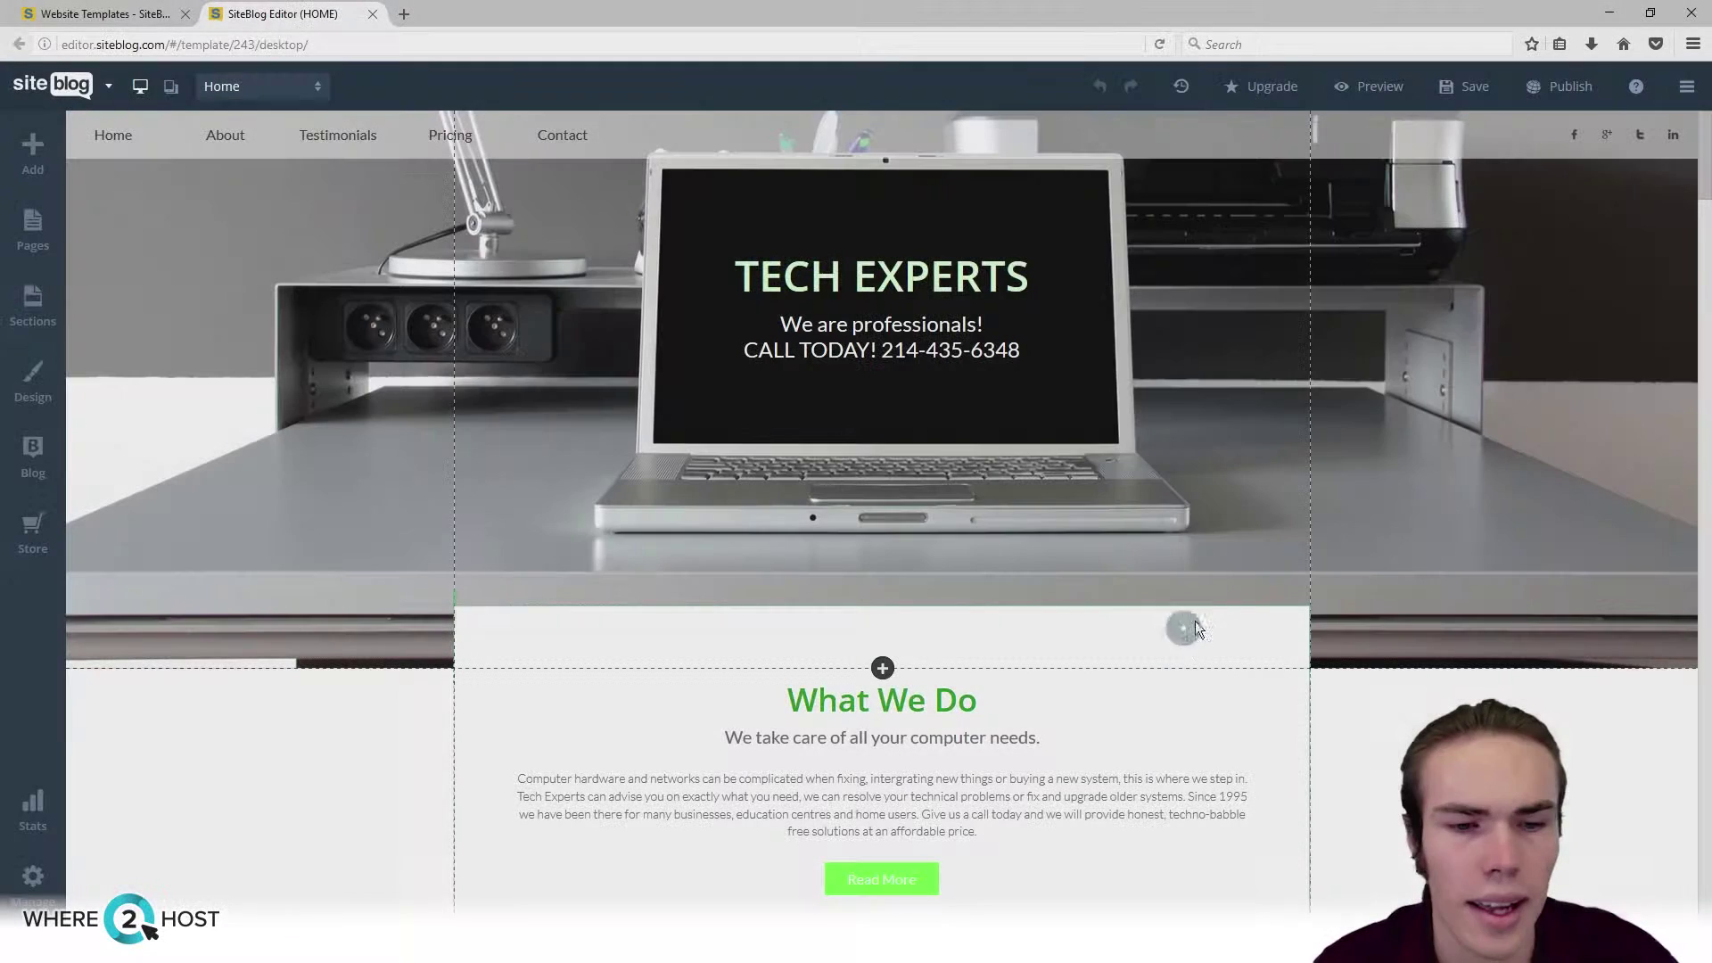
{"action": "scroll", "coordinate": [1126, 618], "scroll_direction": "down", "scroll_amount": 15}
{"action": "scroll", "coordinate": [1126, 617], "scroll_direction": "up", "scroll_amount": 9}
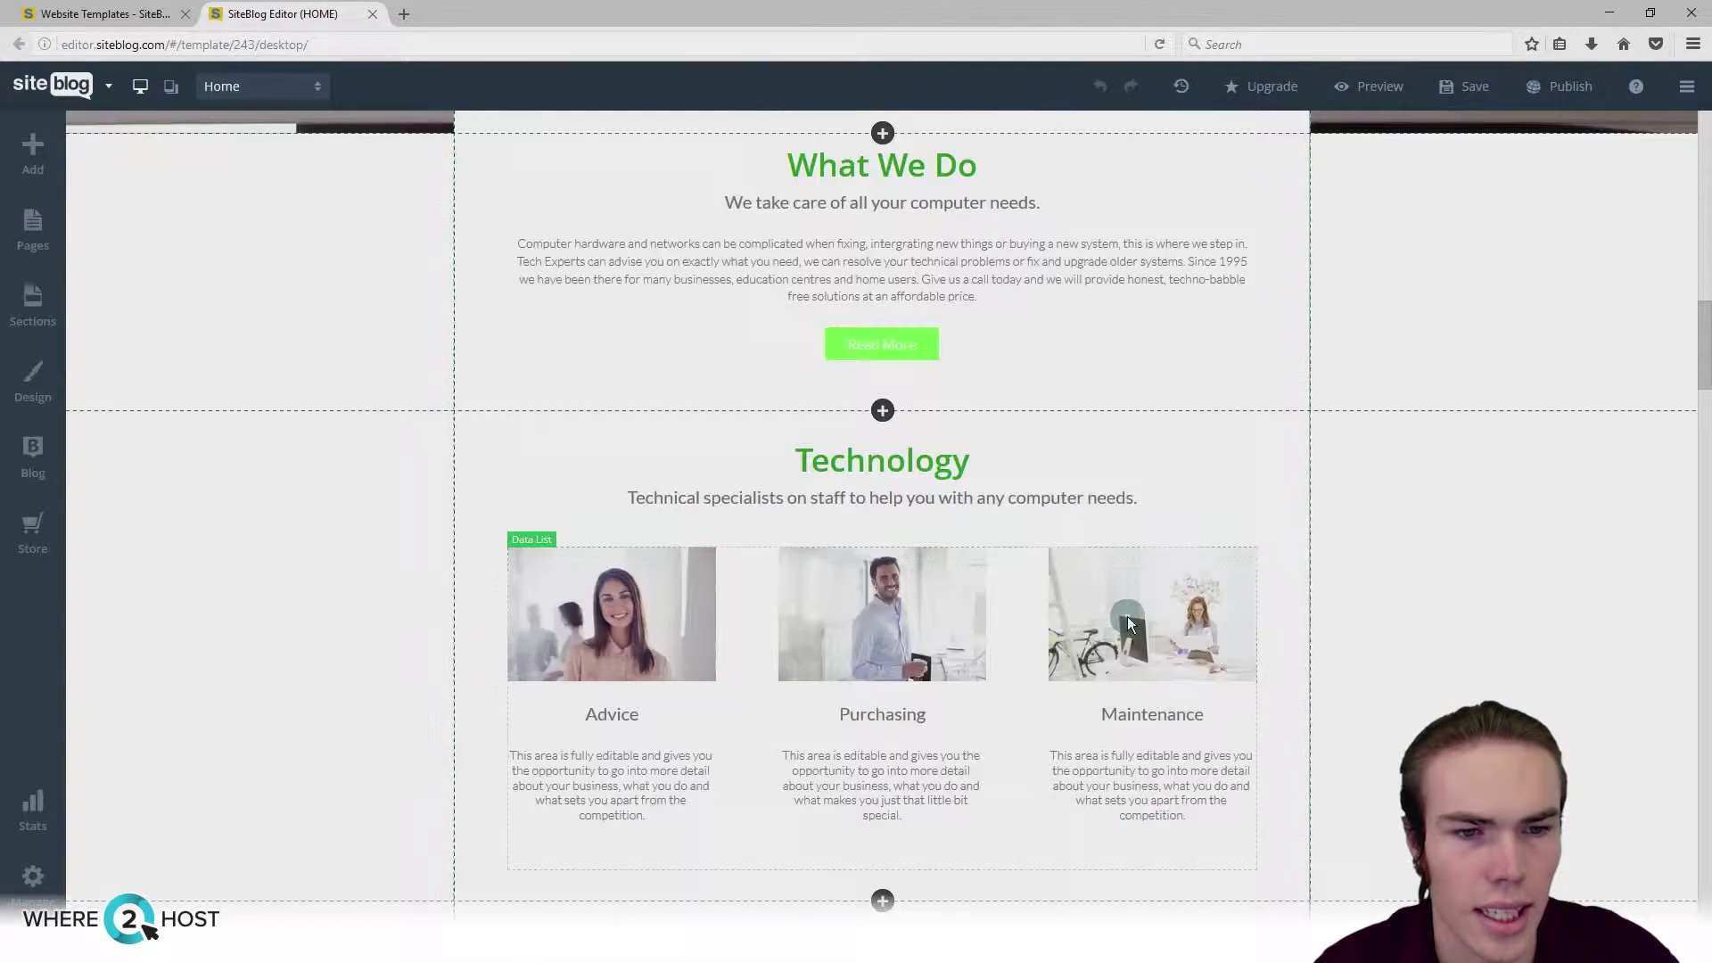
{"action": "scroll", "coordinate": [1128, 617], "scroll_direction": "up", "scroll_amount": 6}
{"action": "left_click", "coordinate": [1138, 352]}
{"action": "left_click", "coordinate": [1521, 192]}
{"action": "left_click_drag", "start_coordinate": [1021, 350], "coordinate": [883, 352]}
{"action": "type", "text": "00-00"}
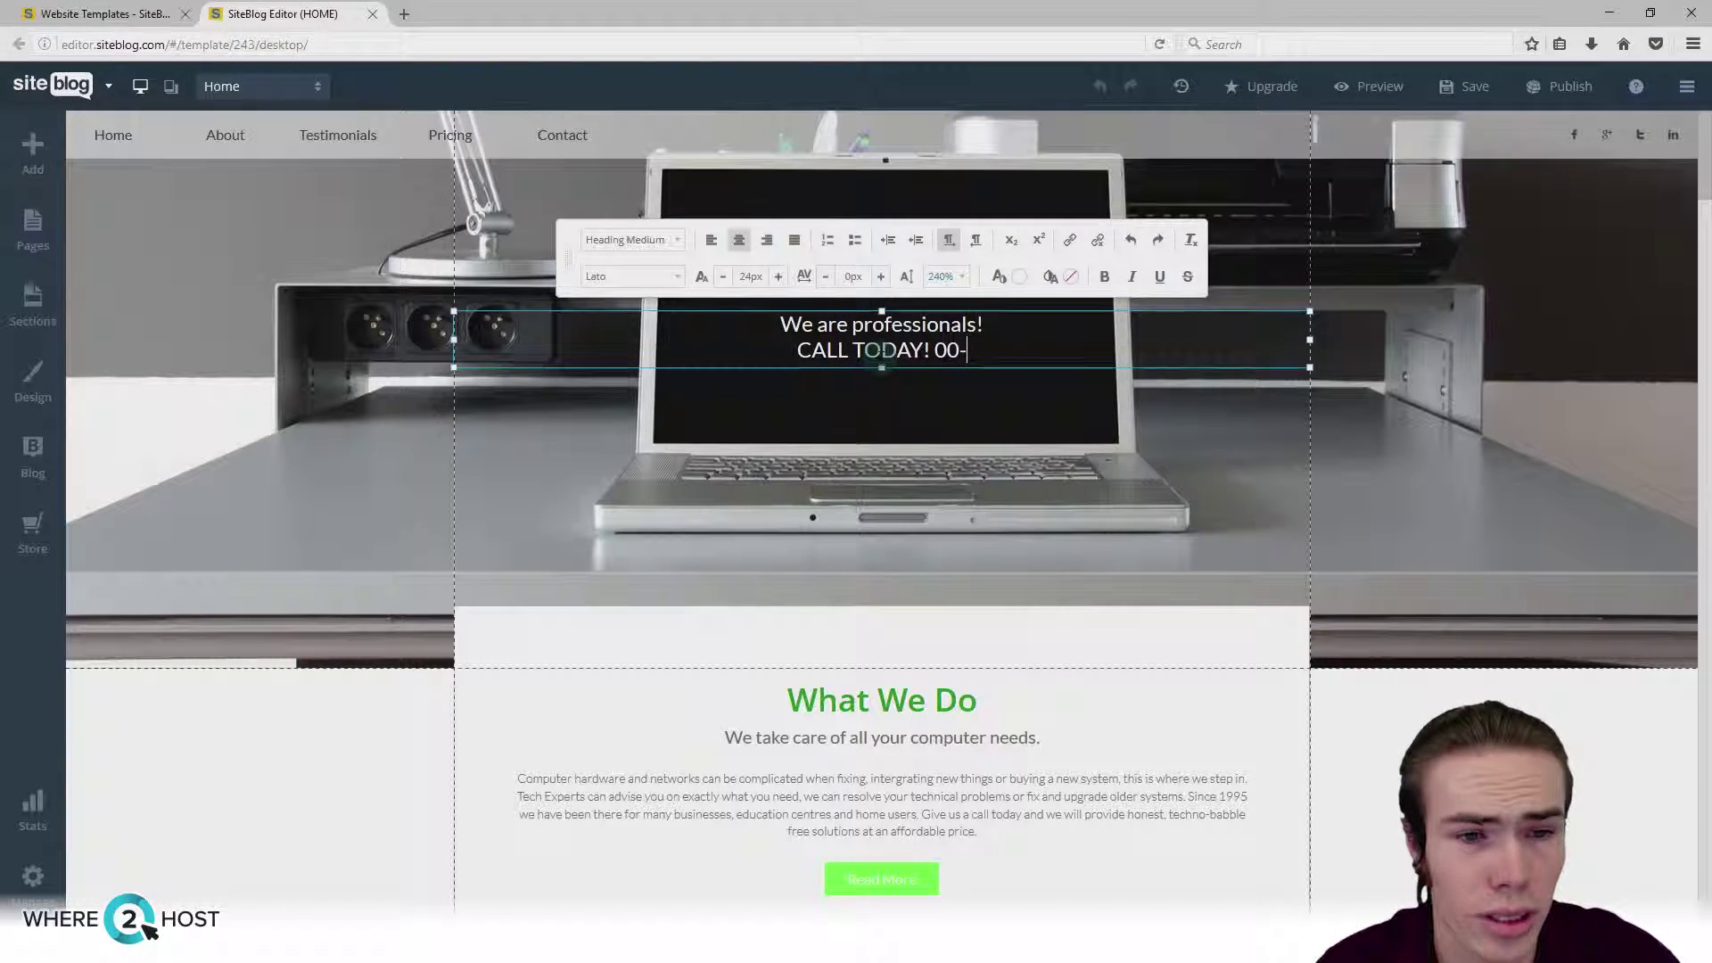
{"action": "key", "text": "BackSpace"}
{"action": "key", "text": "BackSpace"}
{"action": "key", "text": "BackSpace"}
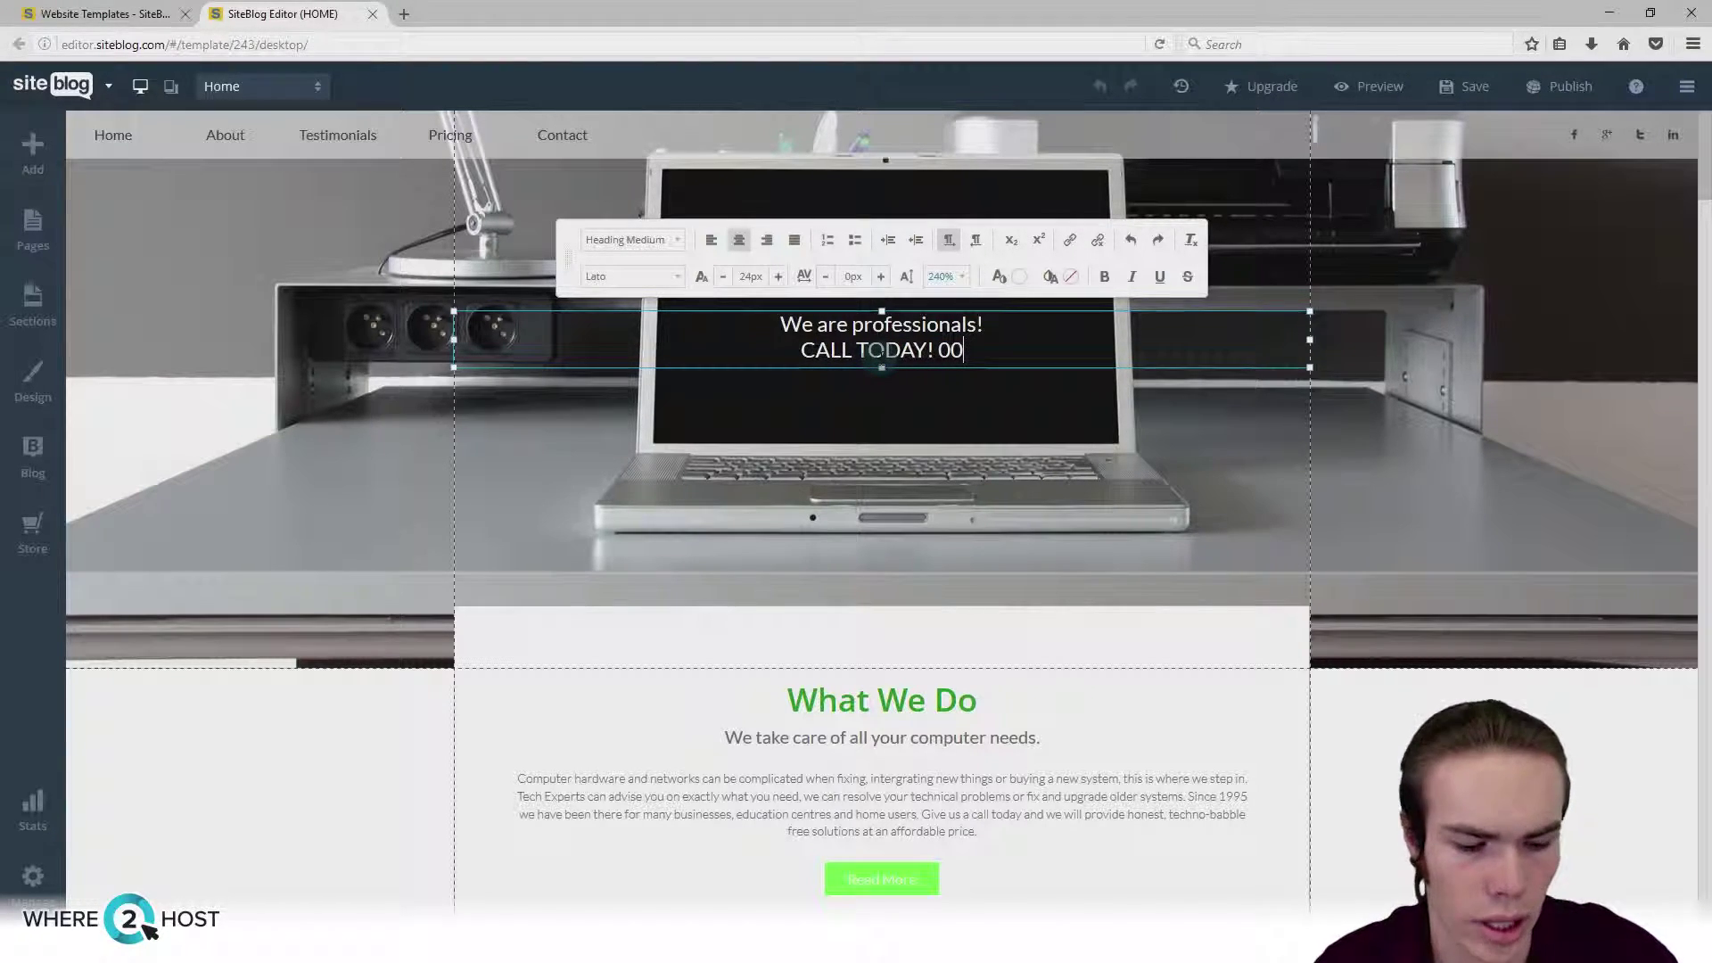
{"action": "type", "text": "0-000-0"}
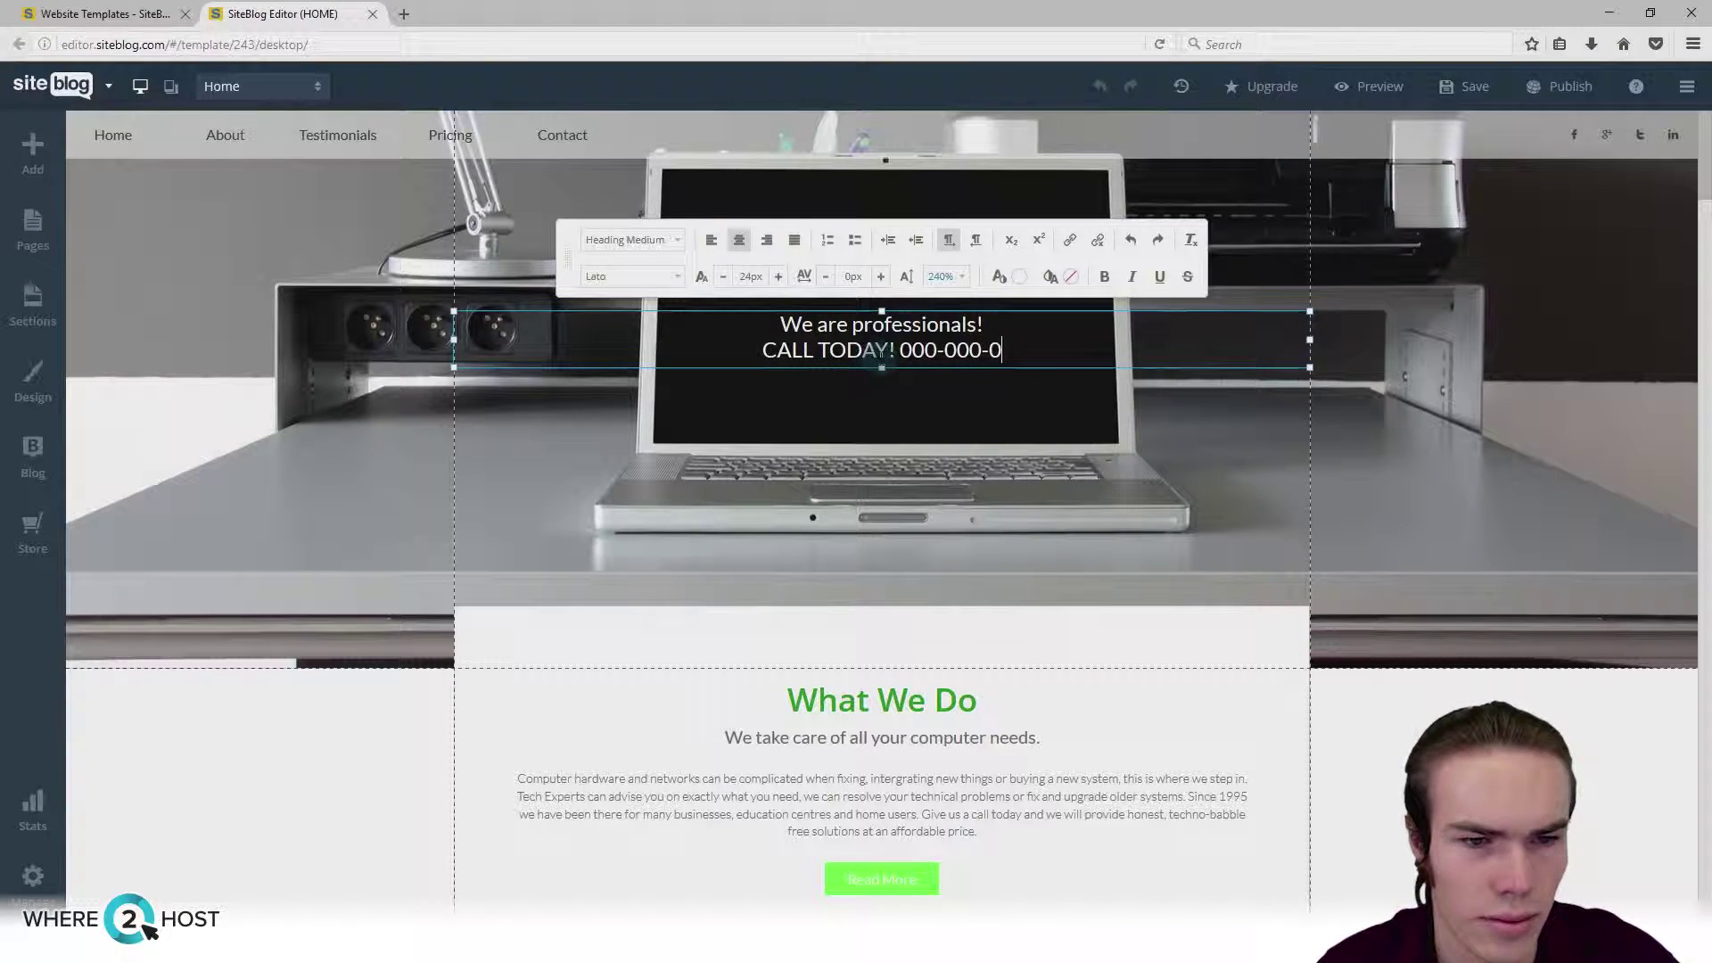
{"action": "type", "text": "000"}
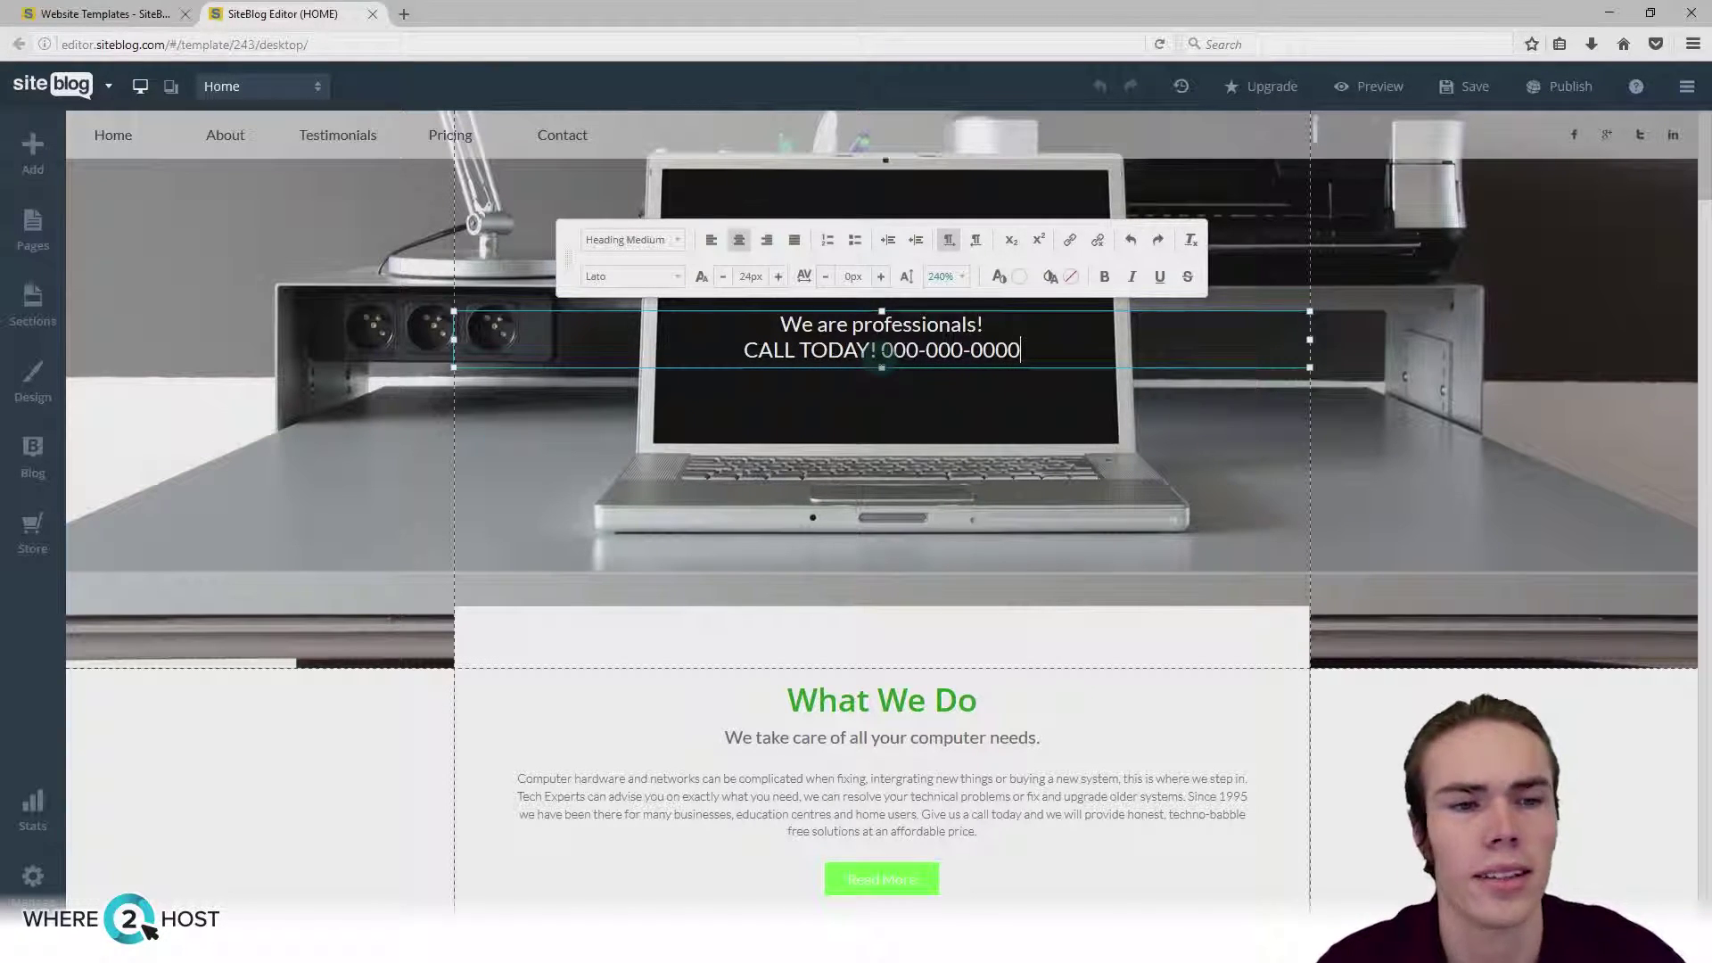
{"action": "left_click", "coordinate": [1161, 483]}
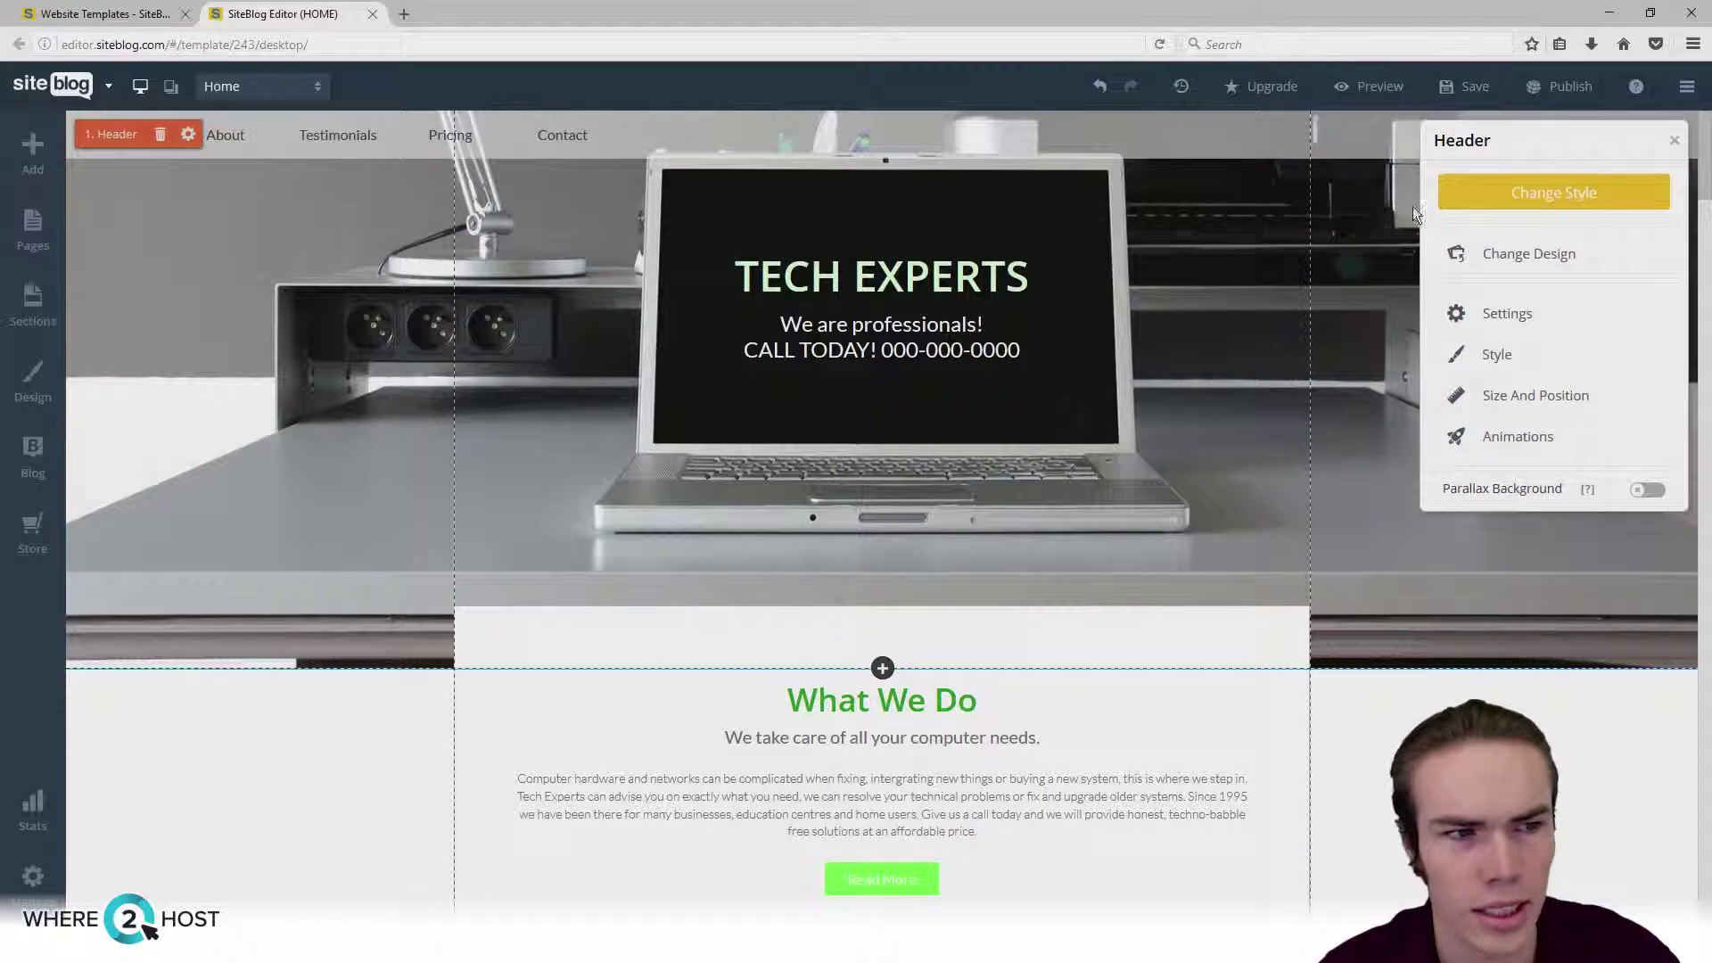
Step: Save the site and focus the website name field in the save dialog
{"action": "left_click", "coordinate": [1444, 86]}
{"action": "left_click", "coordinate": [843, 587]}
{"action": "left_click", "coordinate": [810, 558]}
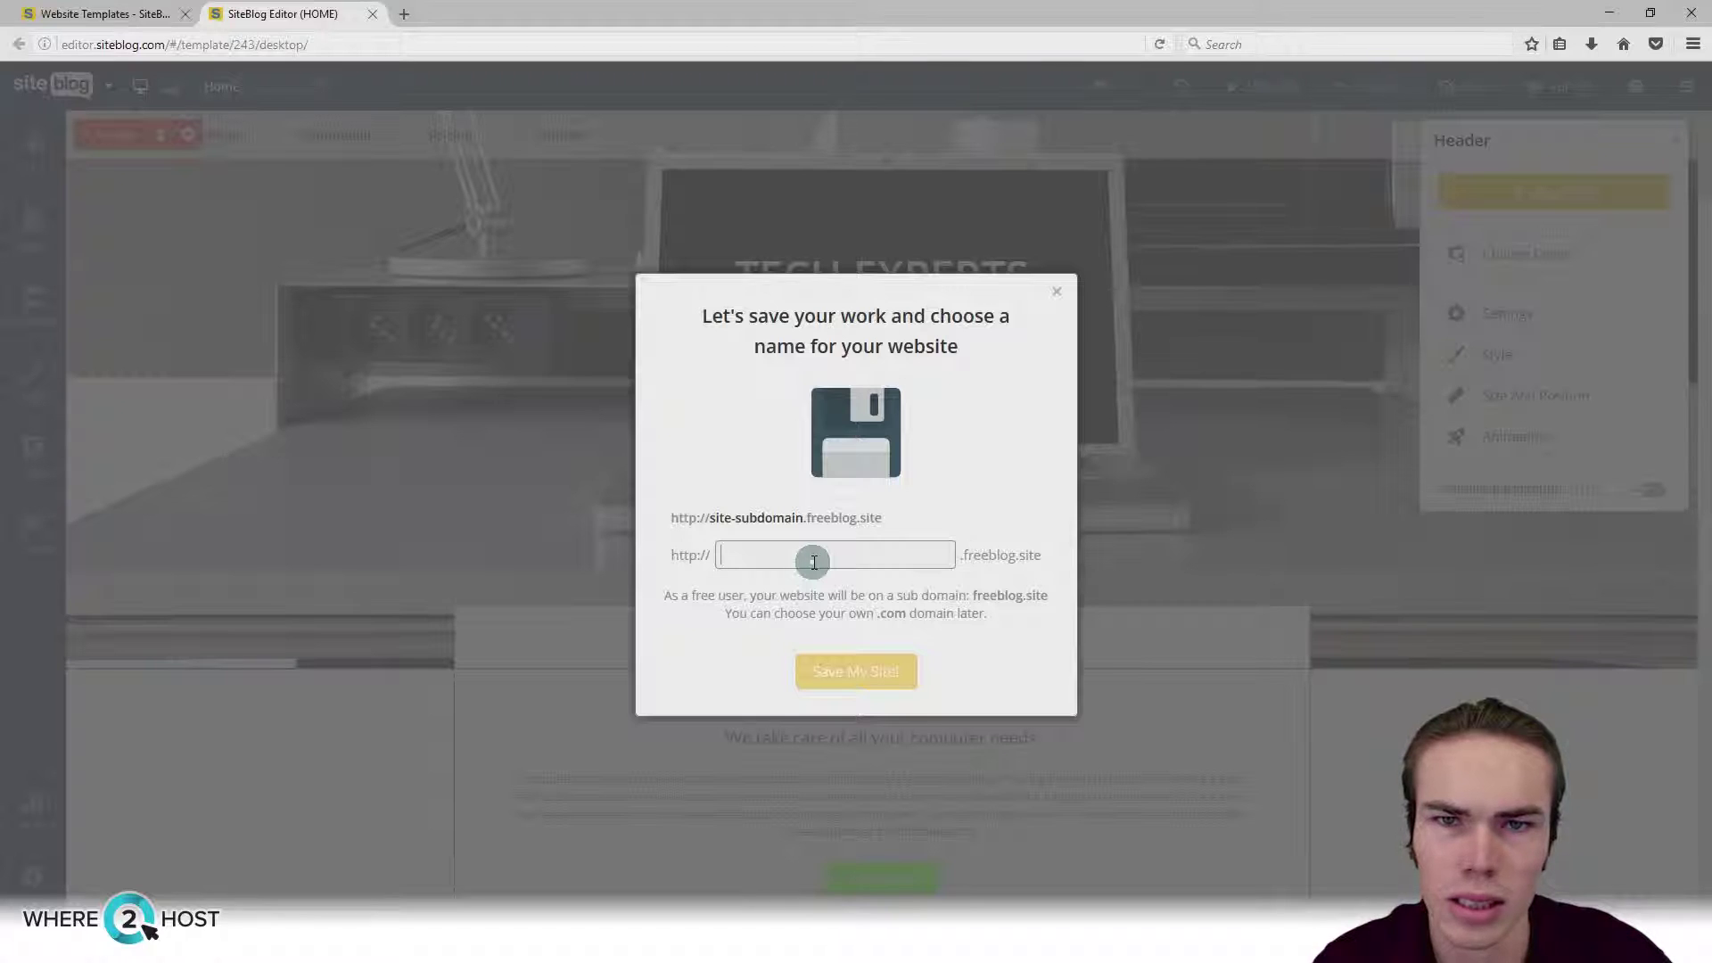
Step: Name the website subdomain 'siteblog-demo-where2host'
{"action": "type", "text": "tech"}
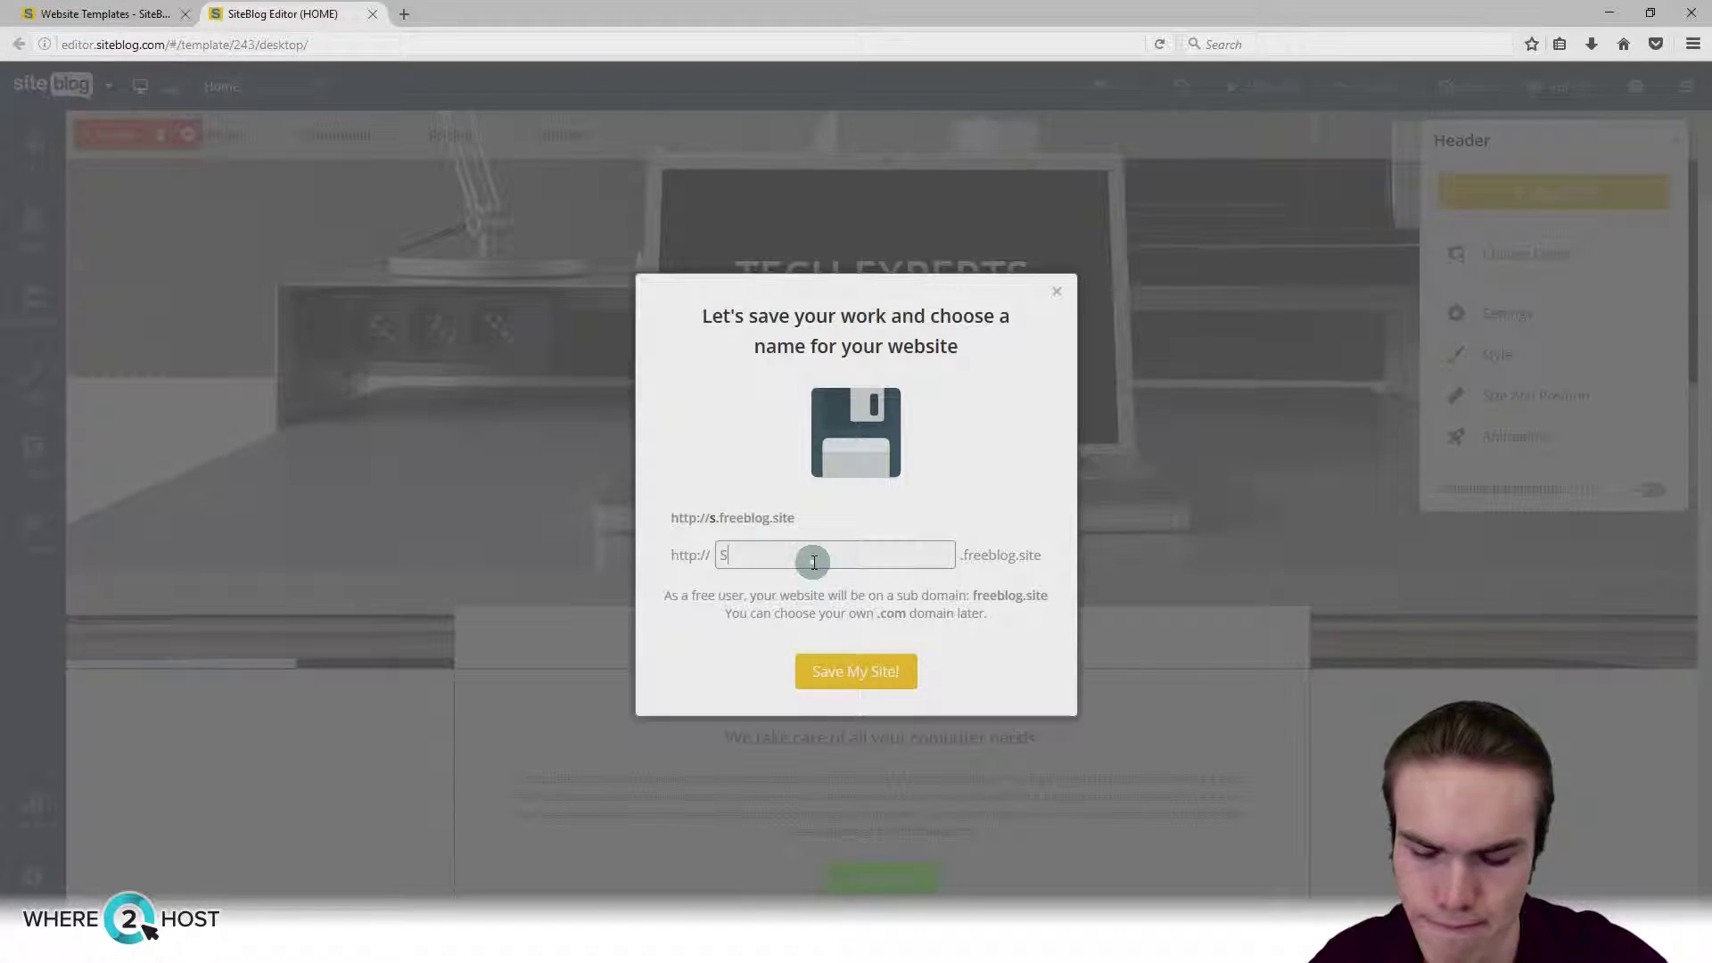
{"action": "key", "text": "BackSpace"}
{"action": "key", "text": "BackSpace"}
{"action": "key", "text": "BackSpace"}
{"action": "key", "text": "BackSpace"}
{"action": "type", "text": "siteblog-dem"}
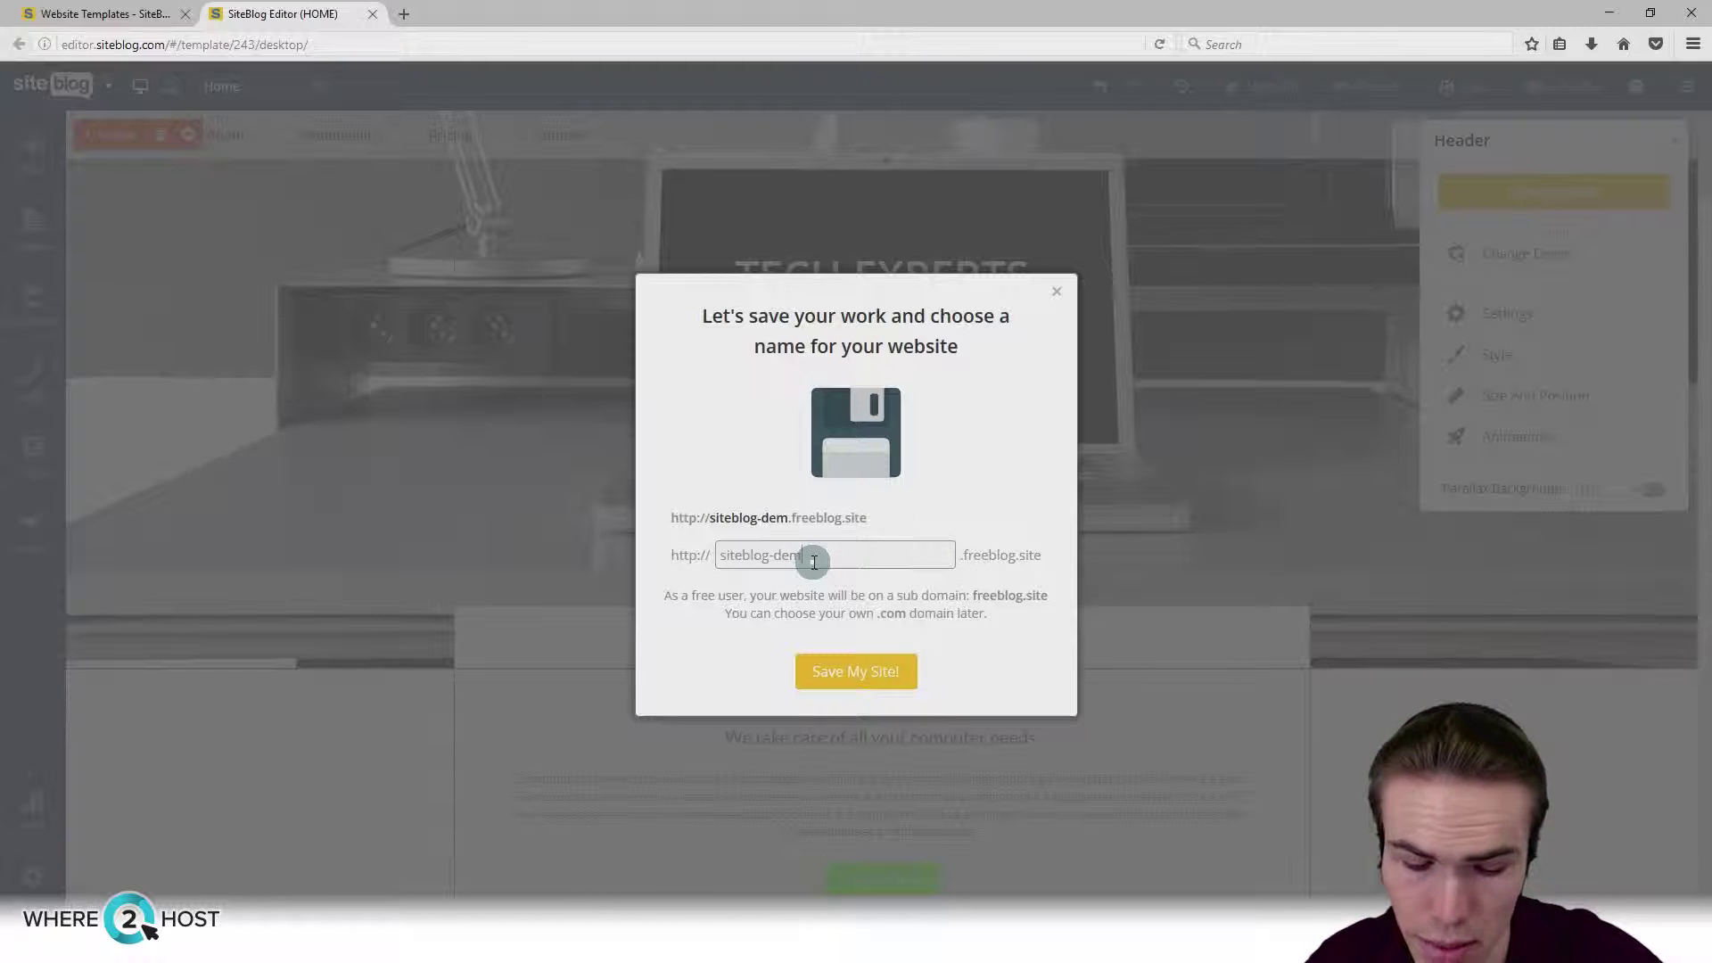
{"action": "type", "text": "o-where2host"}
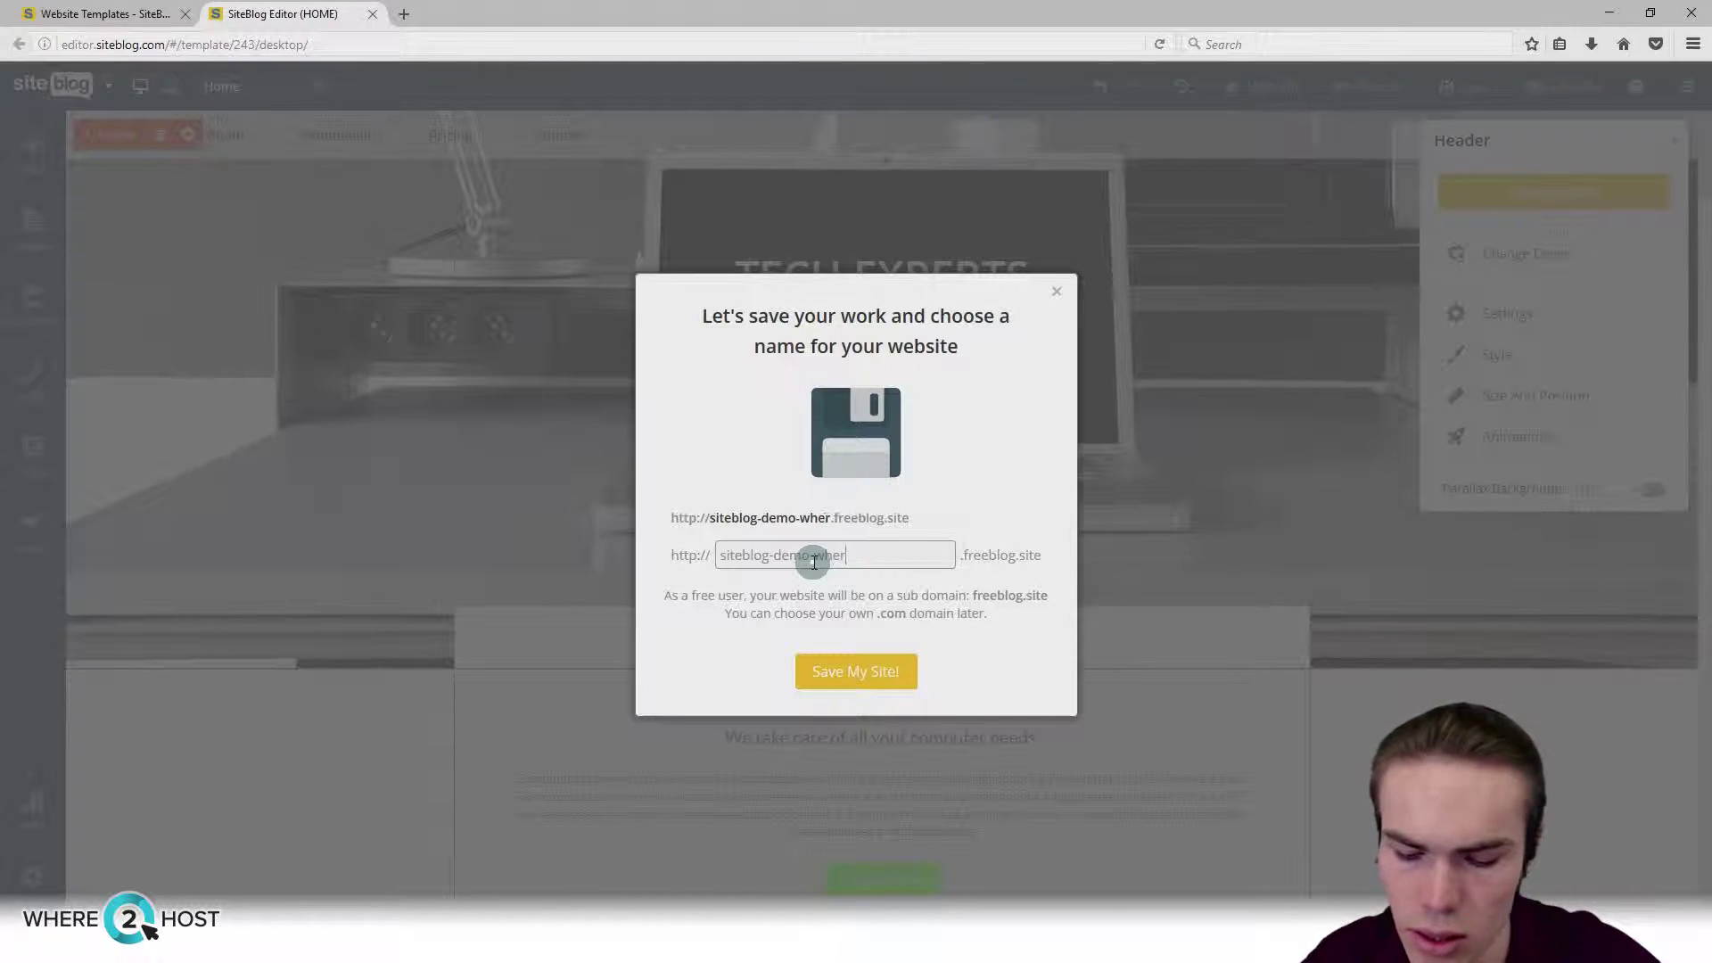
Step: Save the site under that subdomain and publish it live
{"action": "left_click", "coordinate": [841, 673]}
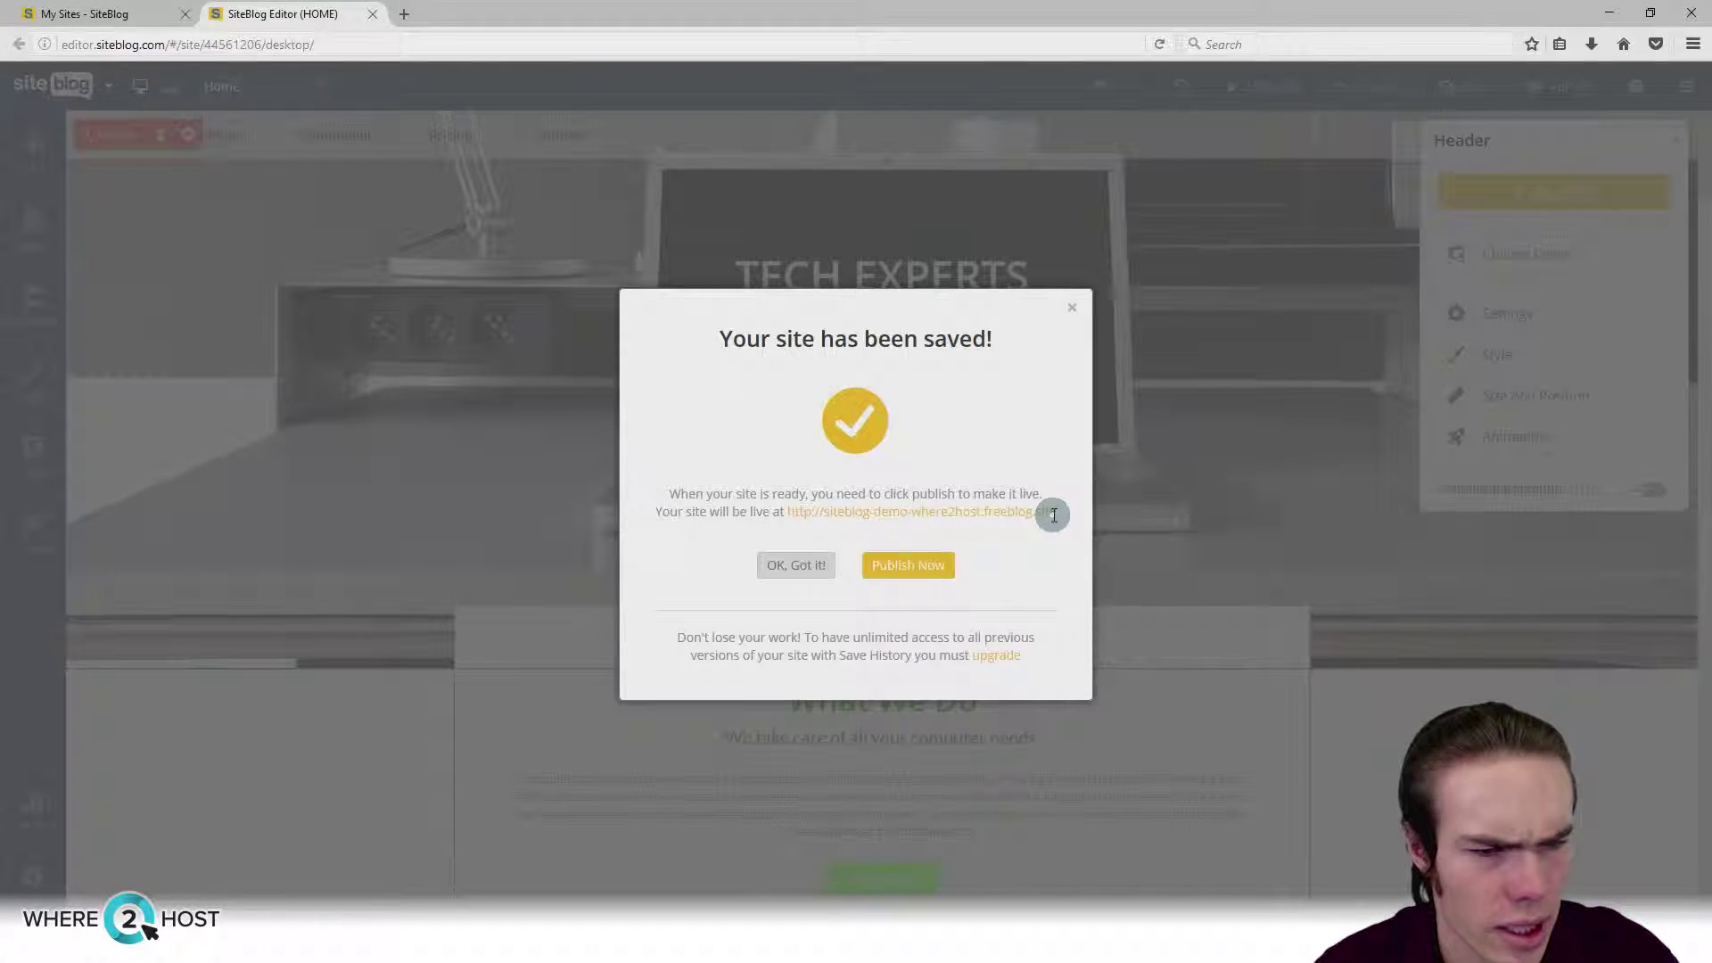
{"action": "left_click", "coordinate": [930, 568]}
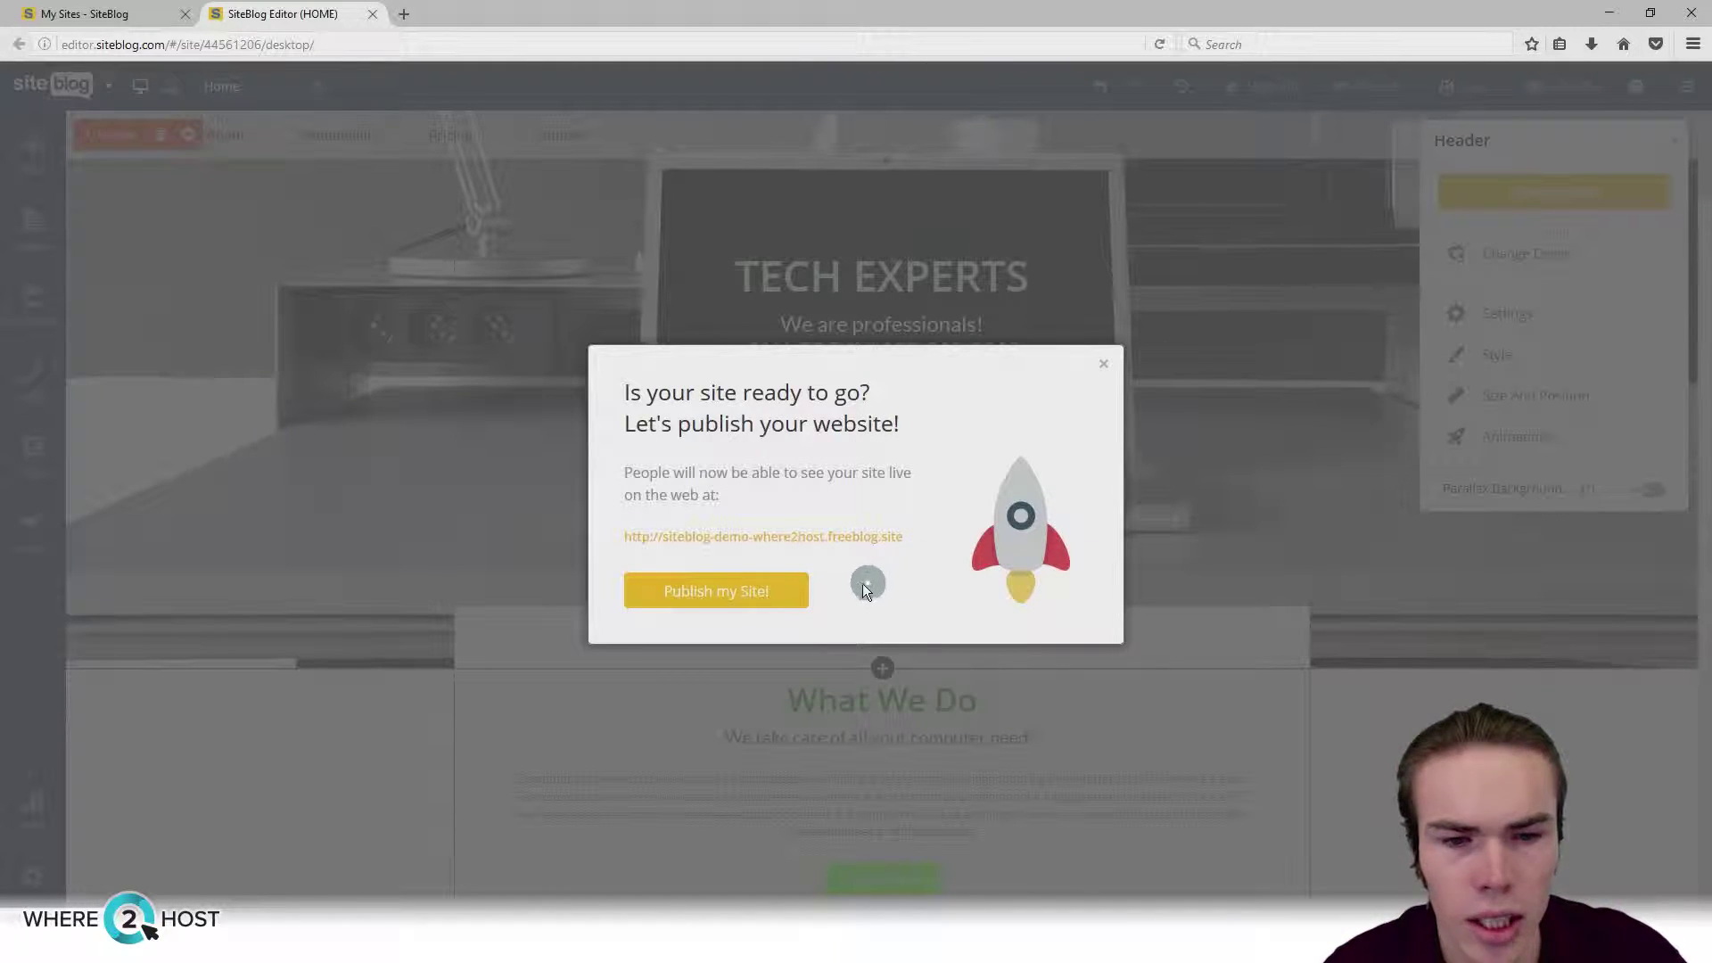
{"action": "left_click", "coordinate": [744, 595]}
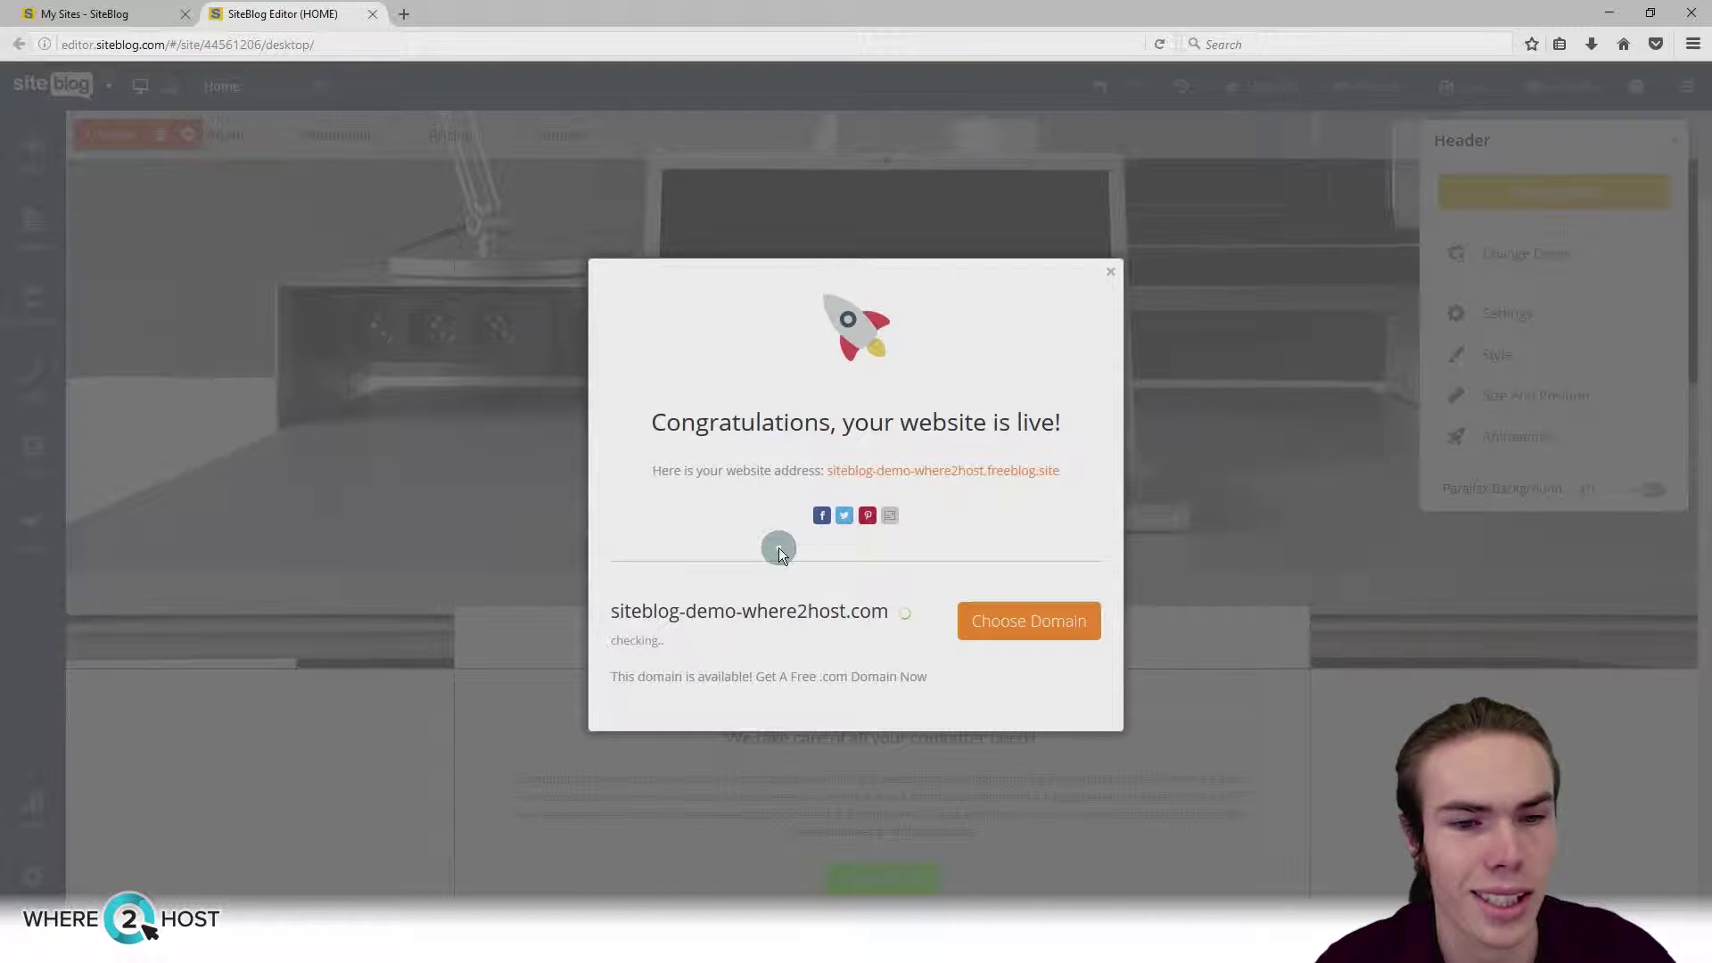
Step: Preview the live siteblog-demo-where2host.freeblog.site, then look up the siteblog-demo-where2host.com domain
{"action": "left_click", "coordinate": [932, 472]}
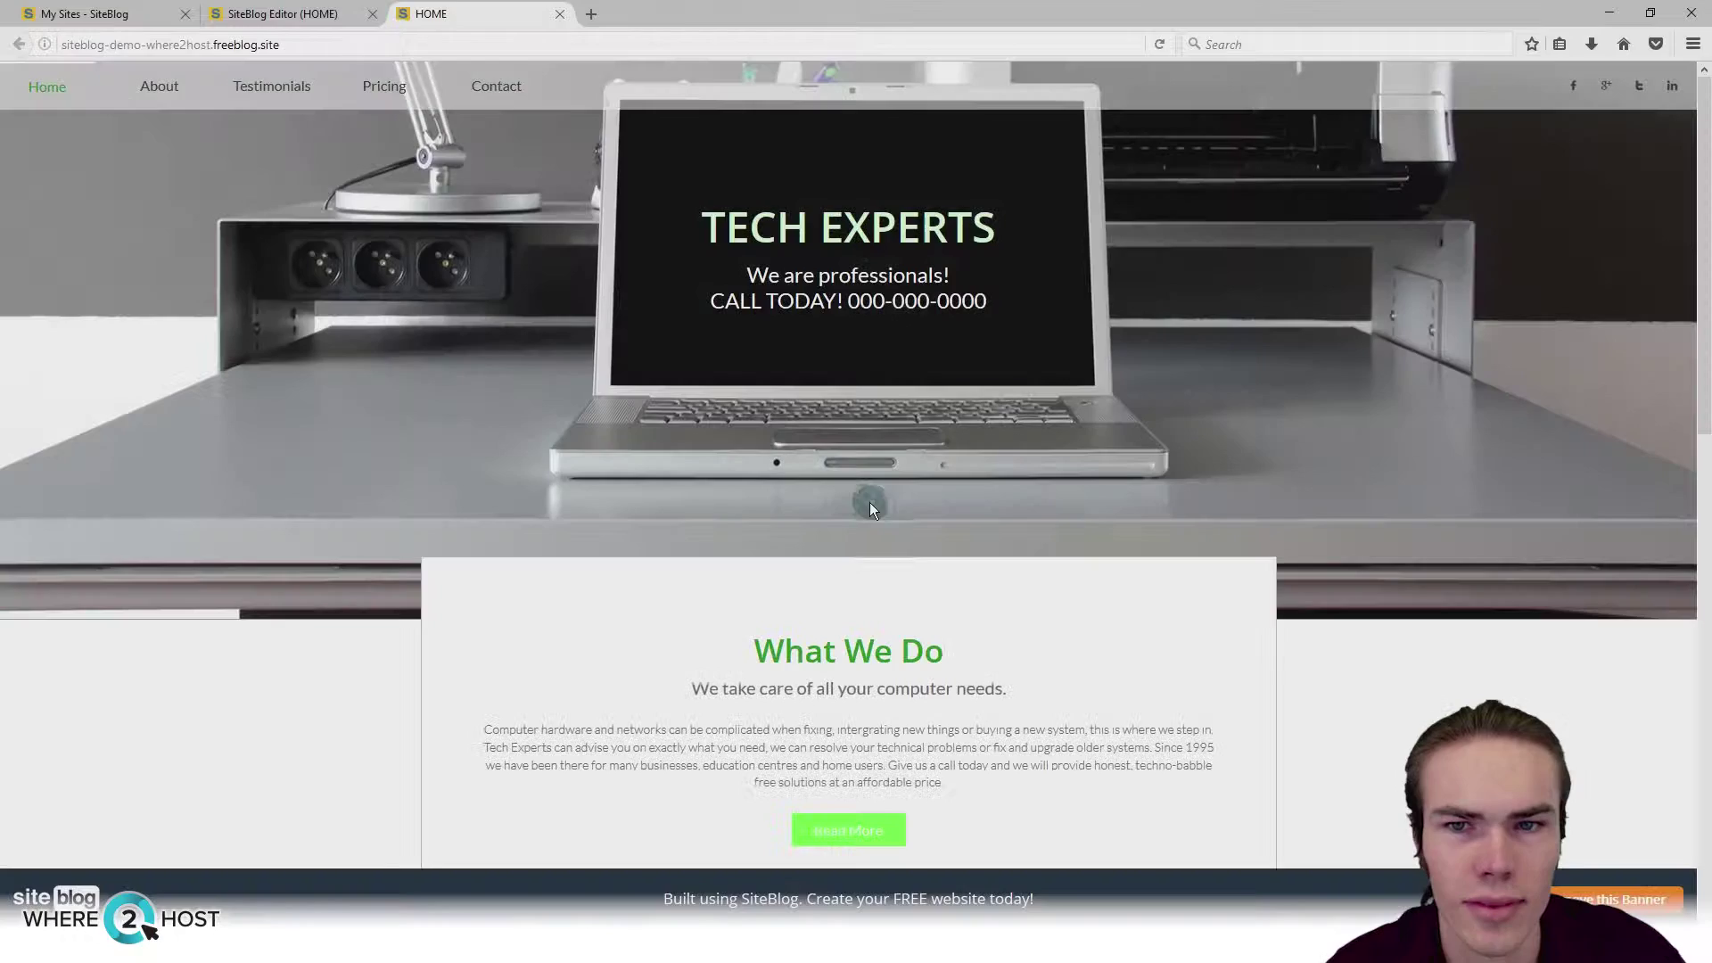
{"action": "scroll", "coordinate": [801, 531], "scroll_direction": "down", "scroll_amount": 5}
{"action": "scroll", "coordinate": [793, 539], "scroll_direction": "up", "scroll_amount": 5}
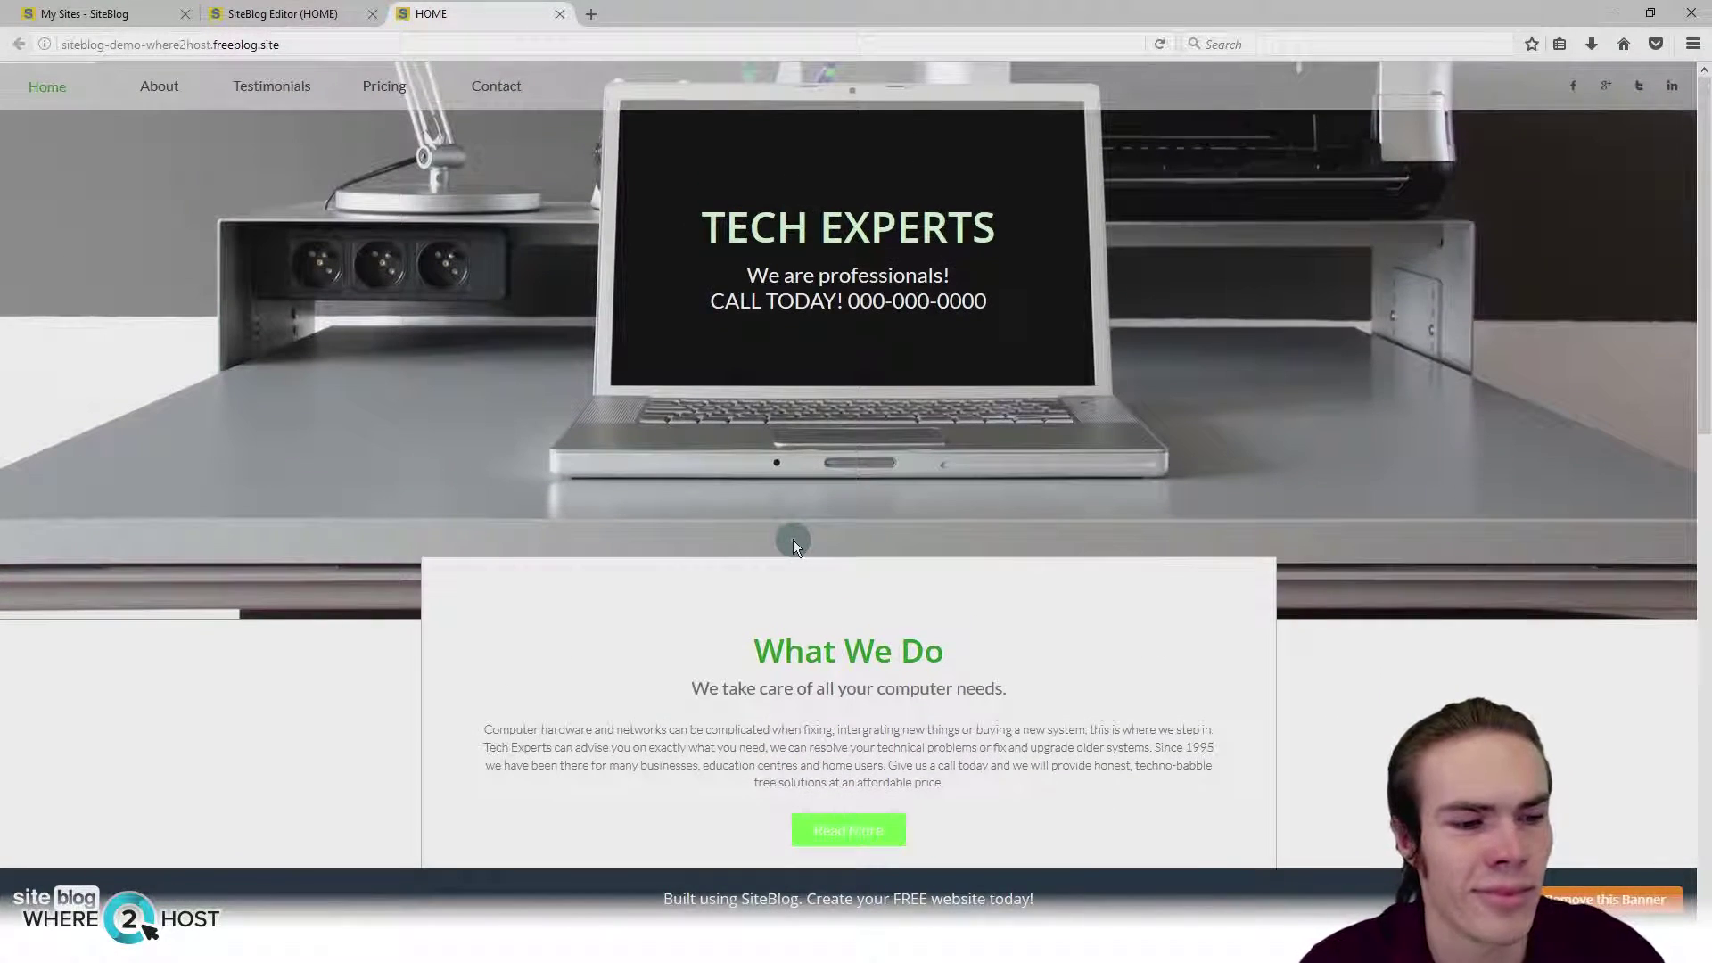
{"action": "scroll", "coordinate": [793, 539], "scroll_direction": "down", "scroll_amount": 3}
{"action": "scroll", "coordinate": [794, 539], "scroll_direction": "up", "scroll_amount": 3}
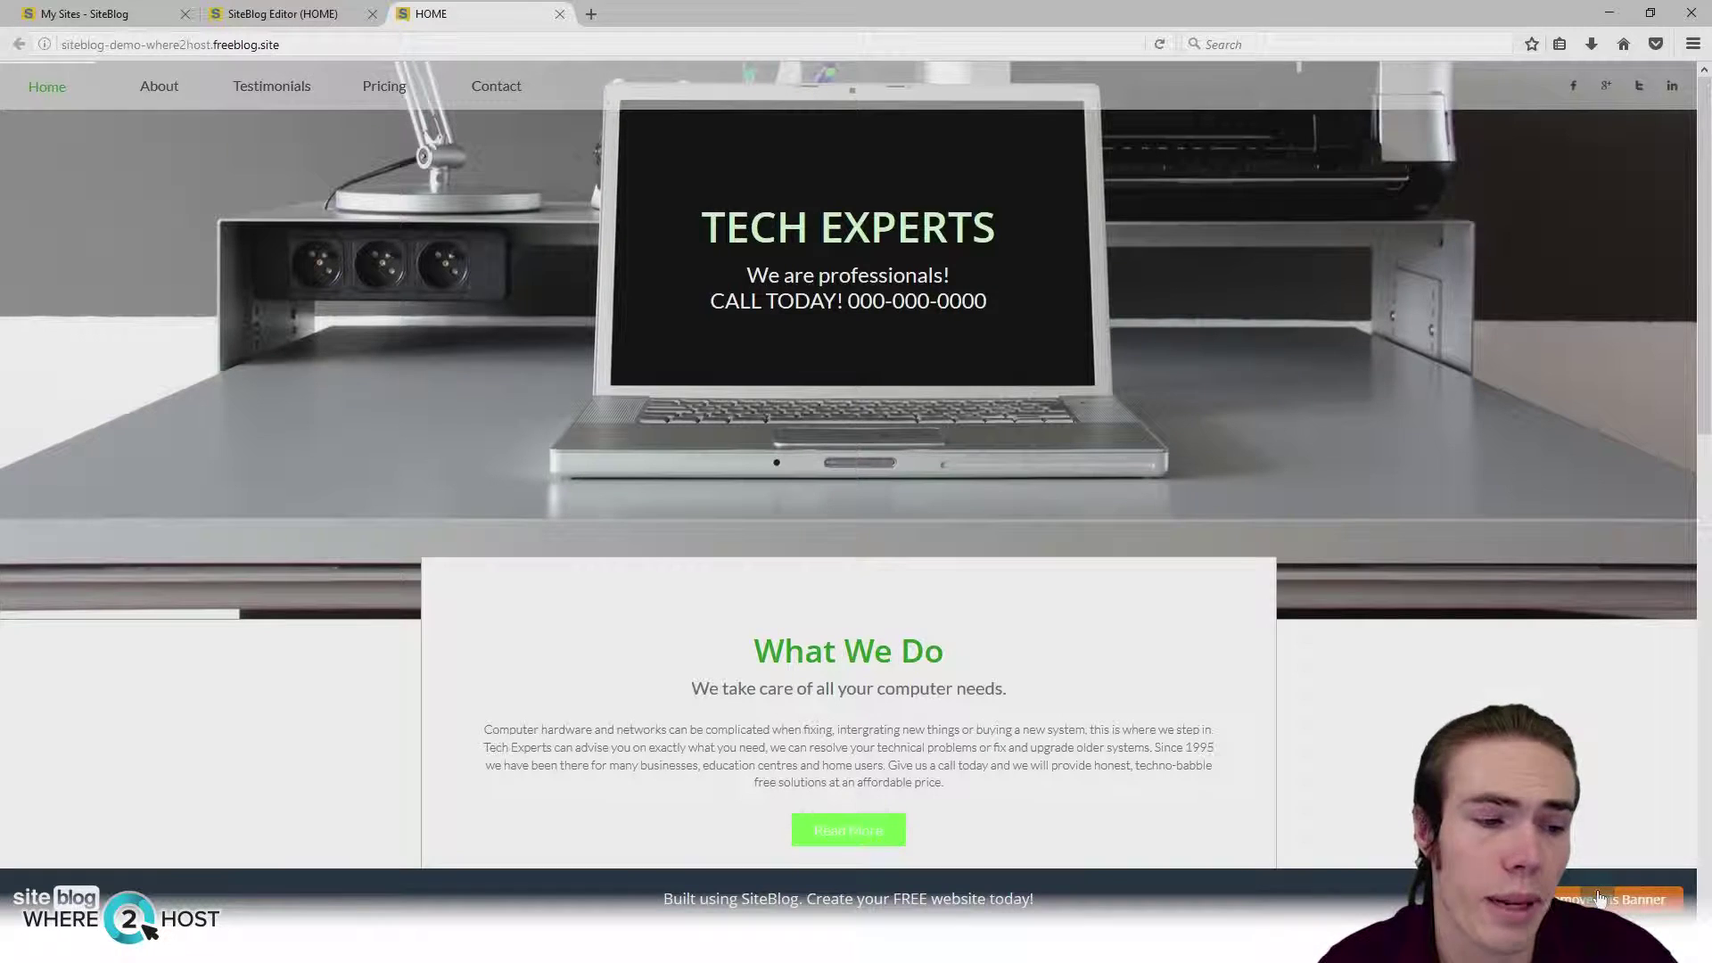
{"action": "scroll", "coordinate": [1012, 765], "scroll_direction": "down", "scroll_amount": 5}
{"action": "scroll", "coordinate": [1013, 764], "scroll_direction": "up", "scroll_amount": 5}
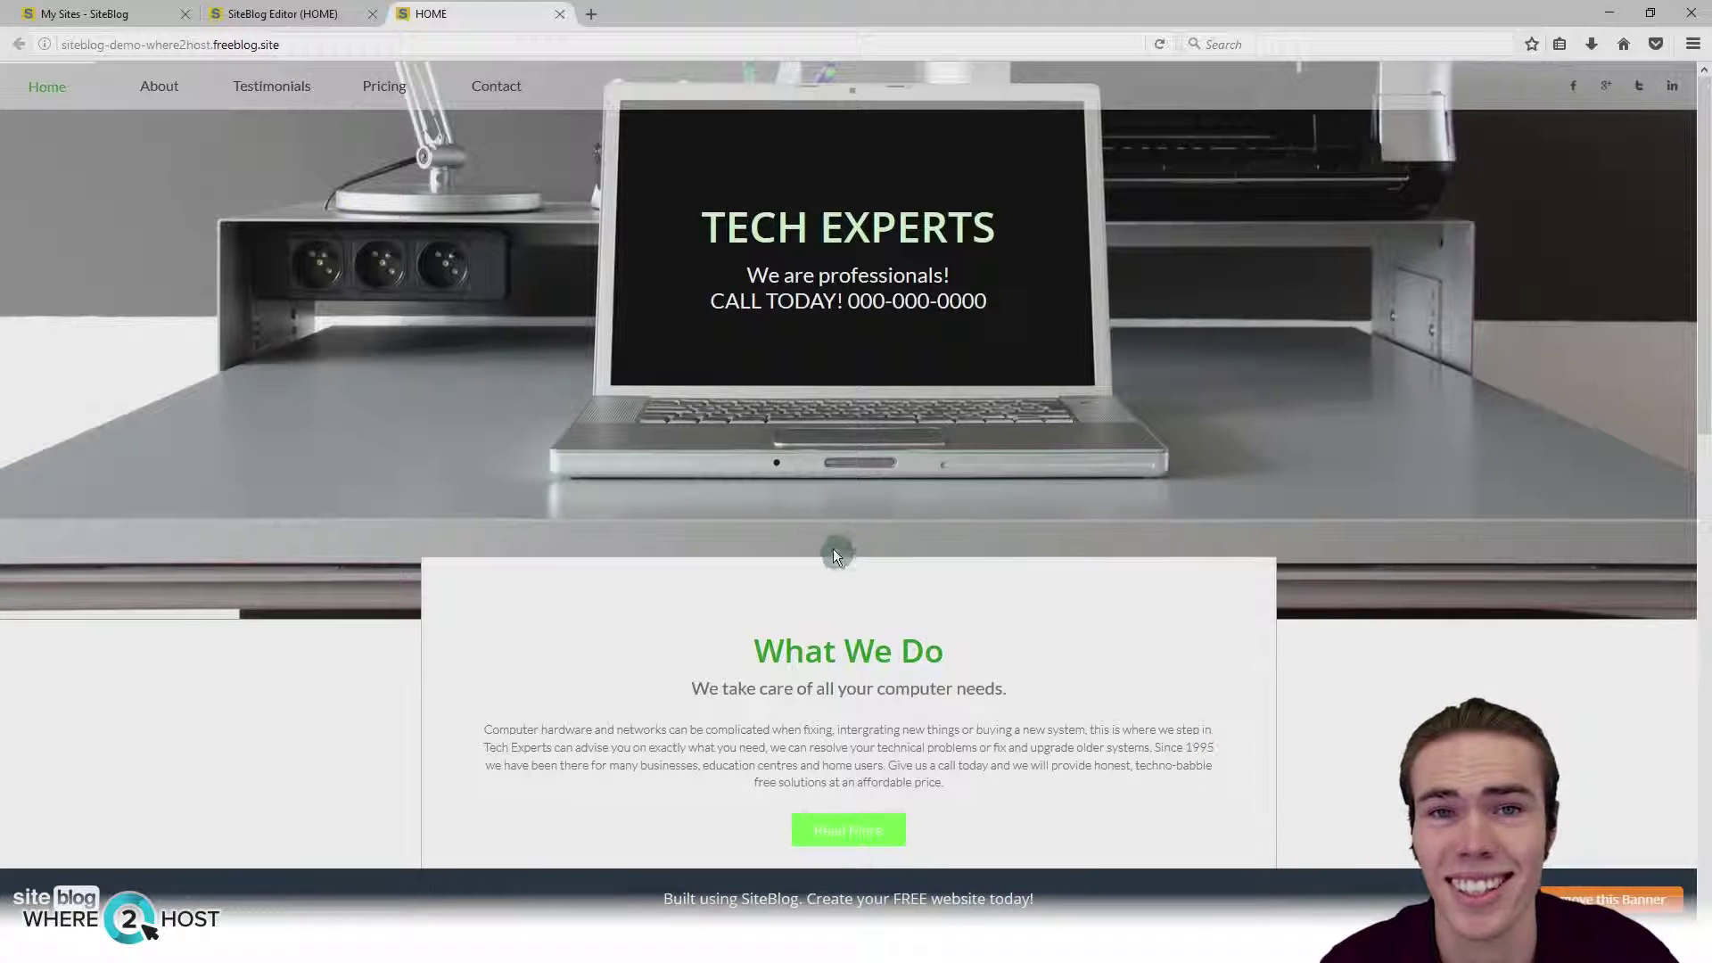
{"action": "left_click", "coordinate": [560, 13]}
{"action": "left_click", "coordinate": [1008, 629]}
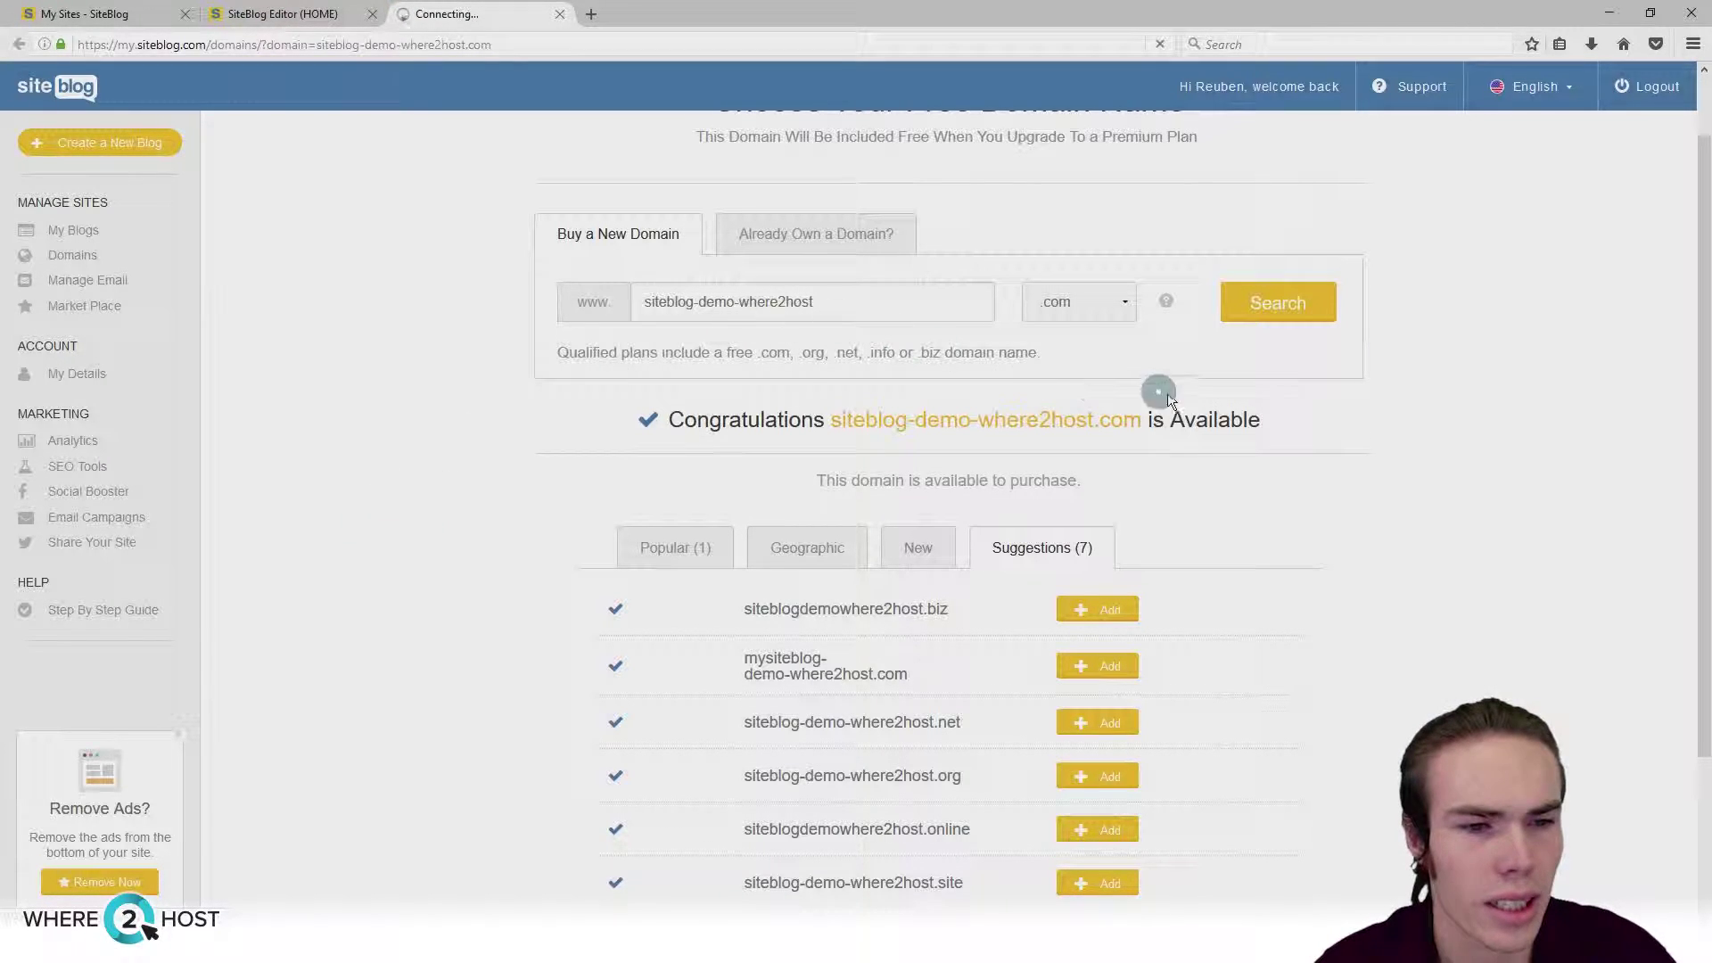
Step: Add the siteblog-demo-where2host.com domain and review the offered packages
{"action": "scroll", "coordinate": [676, 574], "scroll_direction": "down", "scroll_amount": 3}
{"action": "left_click", "coordinate": [1094, 642]}
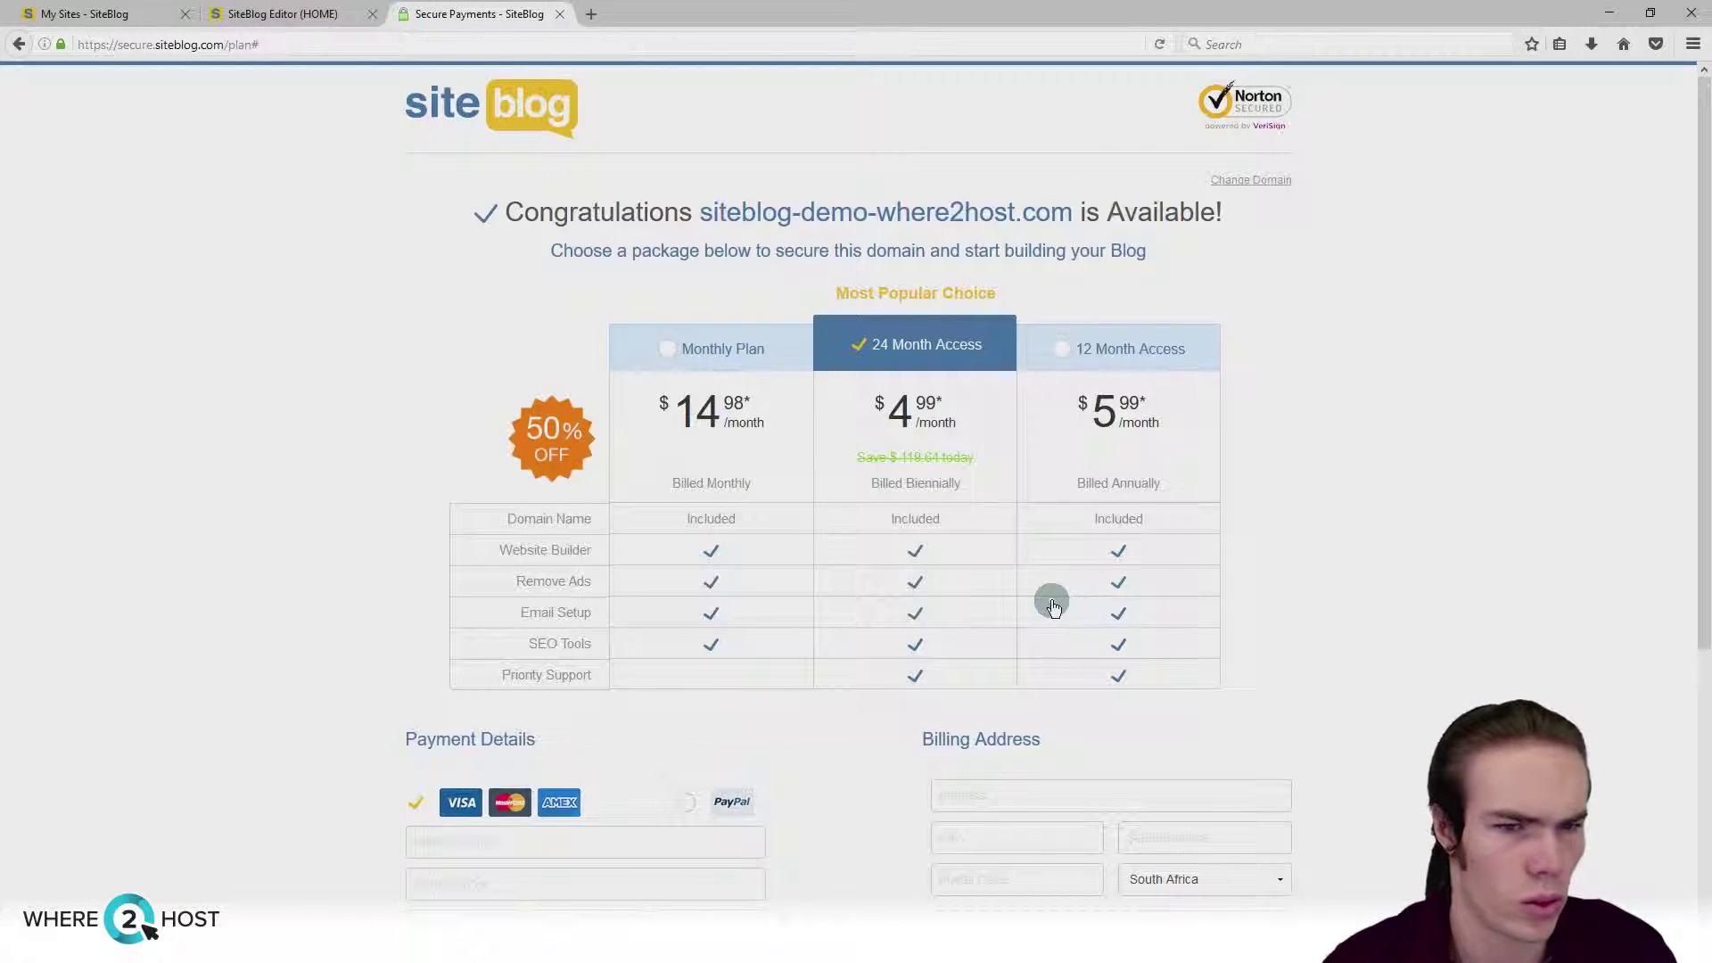
{"action": "scroll", "coordinate": [1044, 604], "scroll_direction": "down", "scroll_amount": 4}
{"action": "scroll", "coordinate": [1044, 600], "scroll_direction": "up", "scroll_amount": 4}
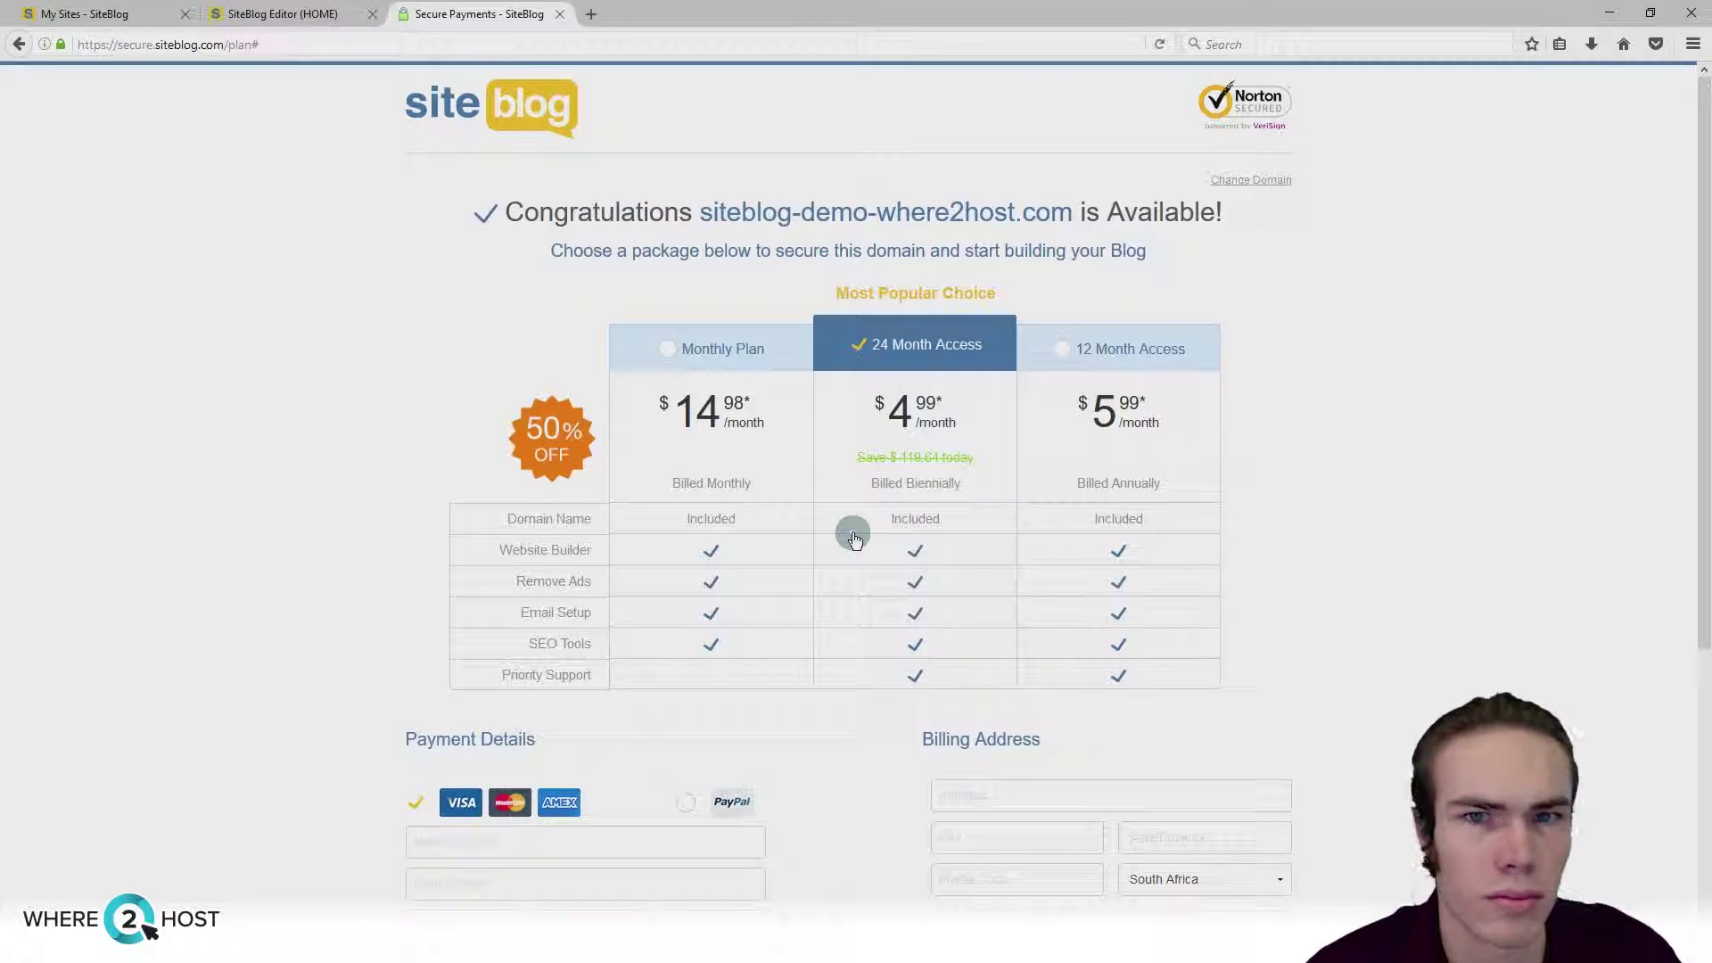
Step: Select the Monthly Plan, then close the Secure Payments page and leave without paying
{"action": "left_click", "coordinate": [696, 493]}
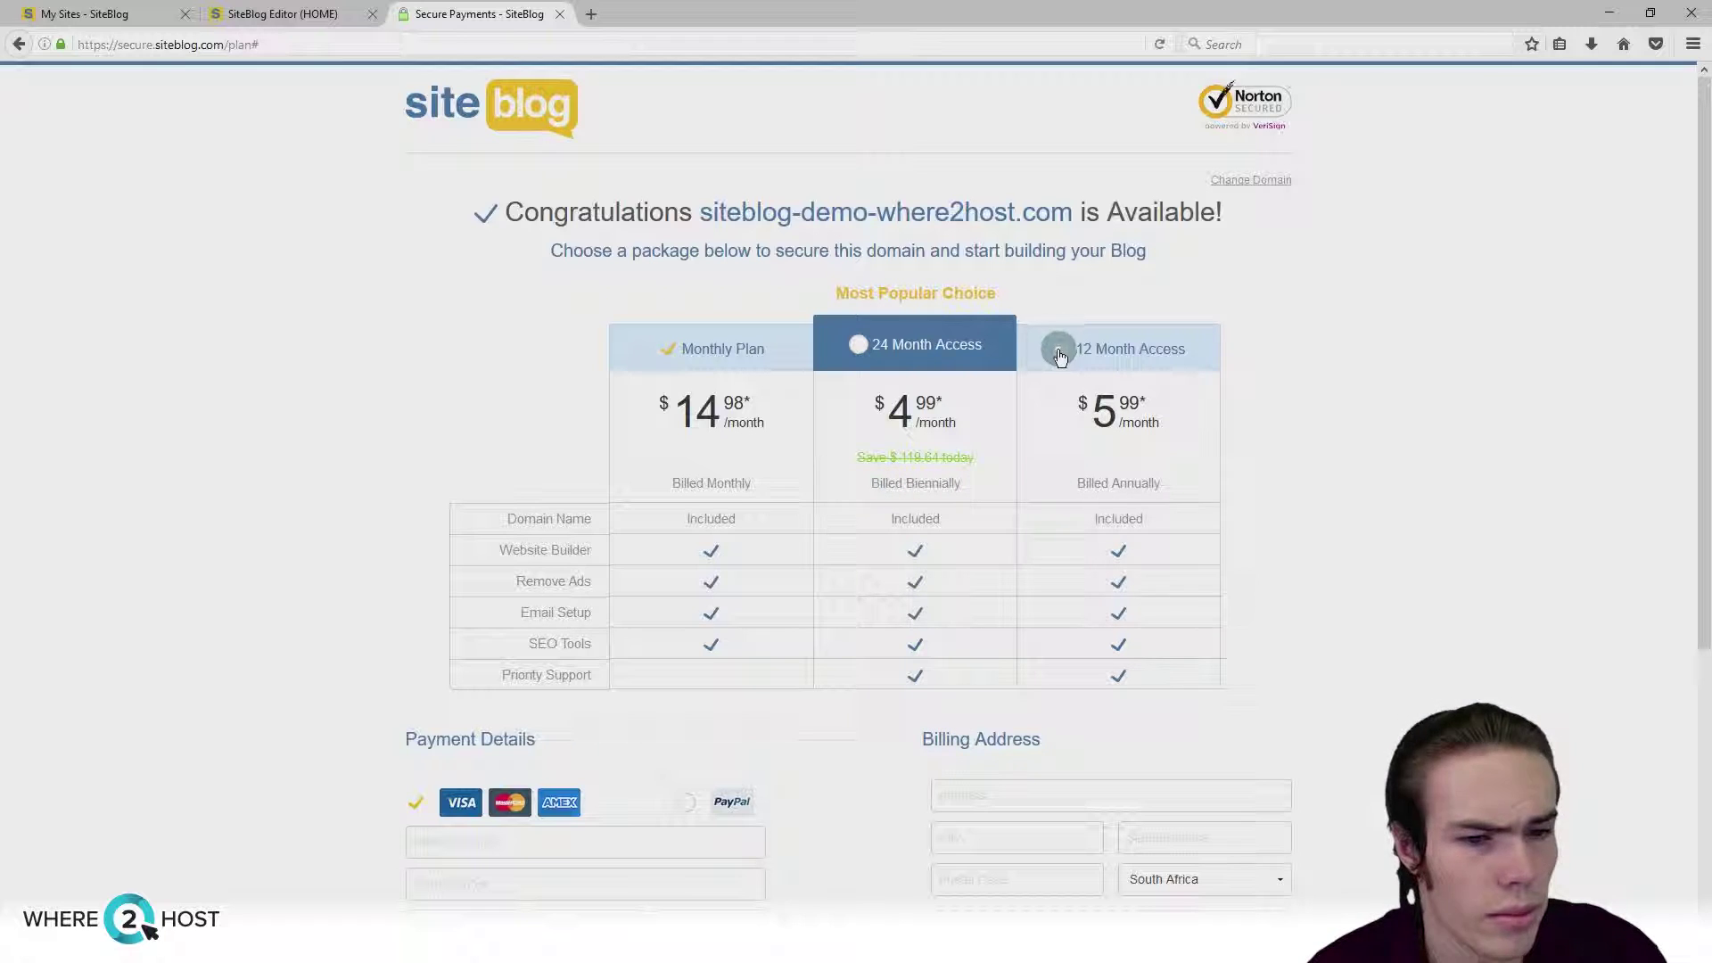
{"action": "left_click", "coordinate": [668, 342]}
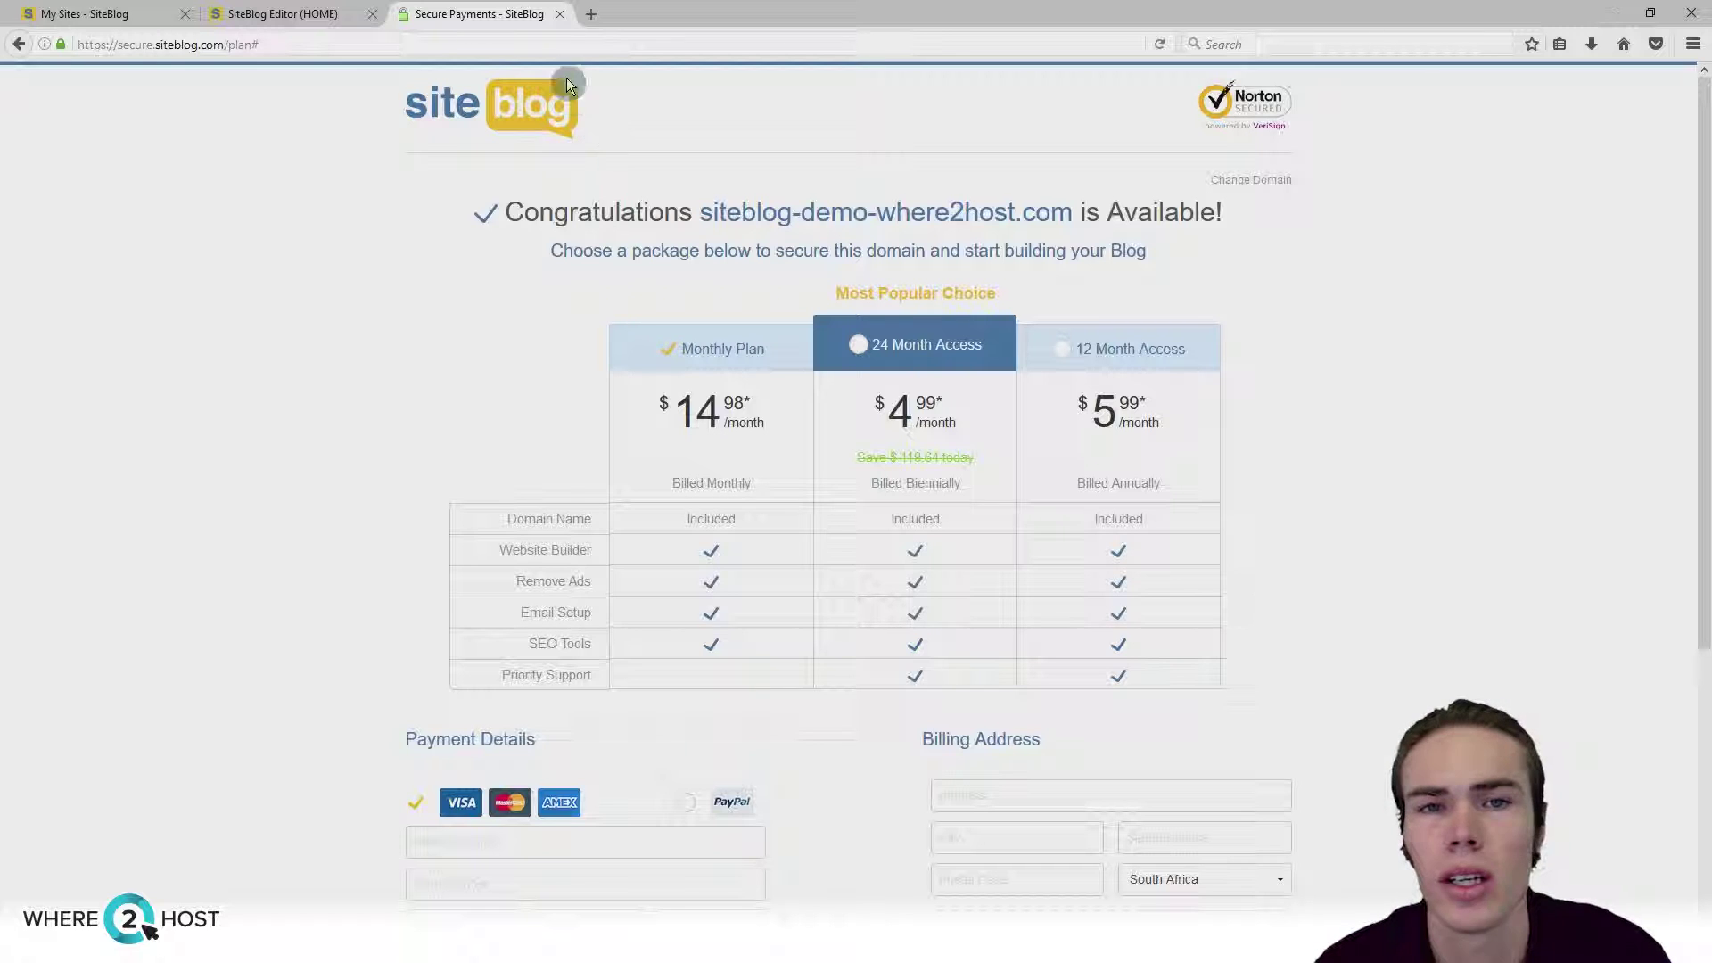
{"action": "left_click", "coordinate": [560, 15]}
{"action": "left_click", "coordinate": [947, 411]}
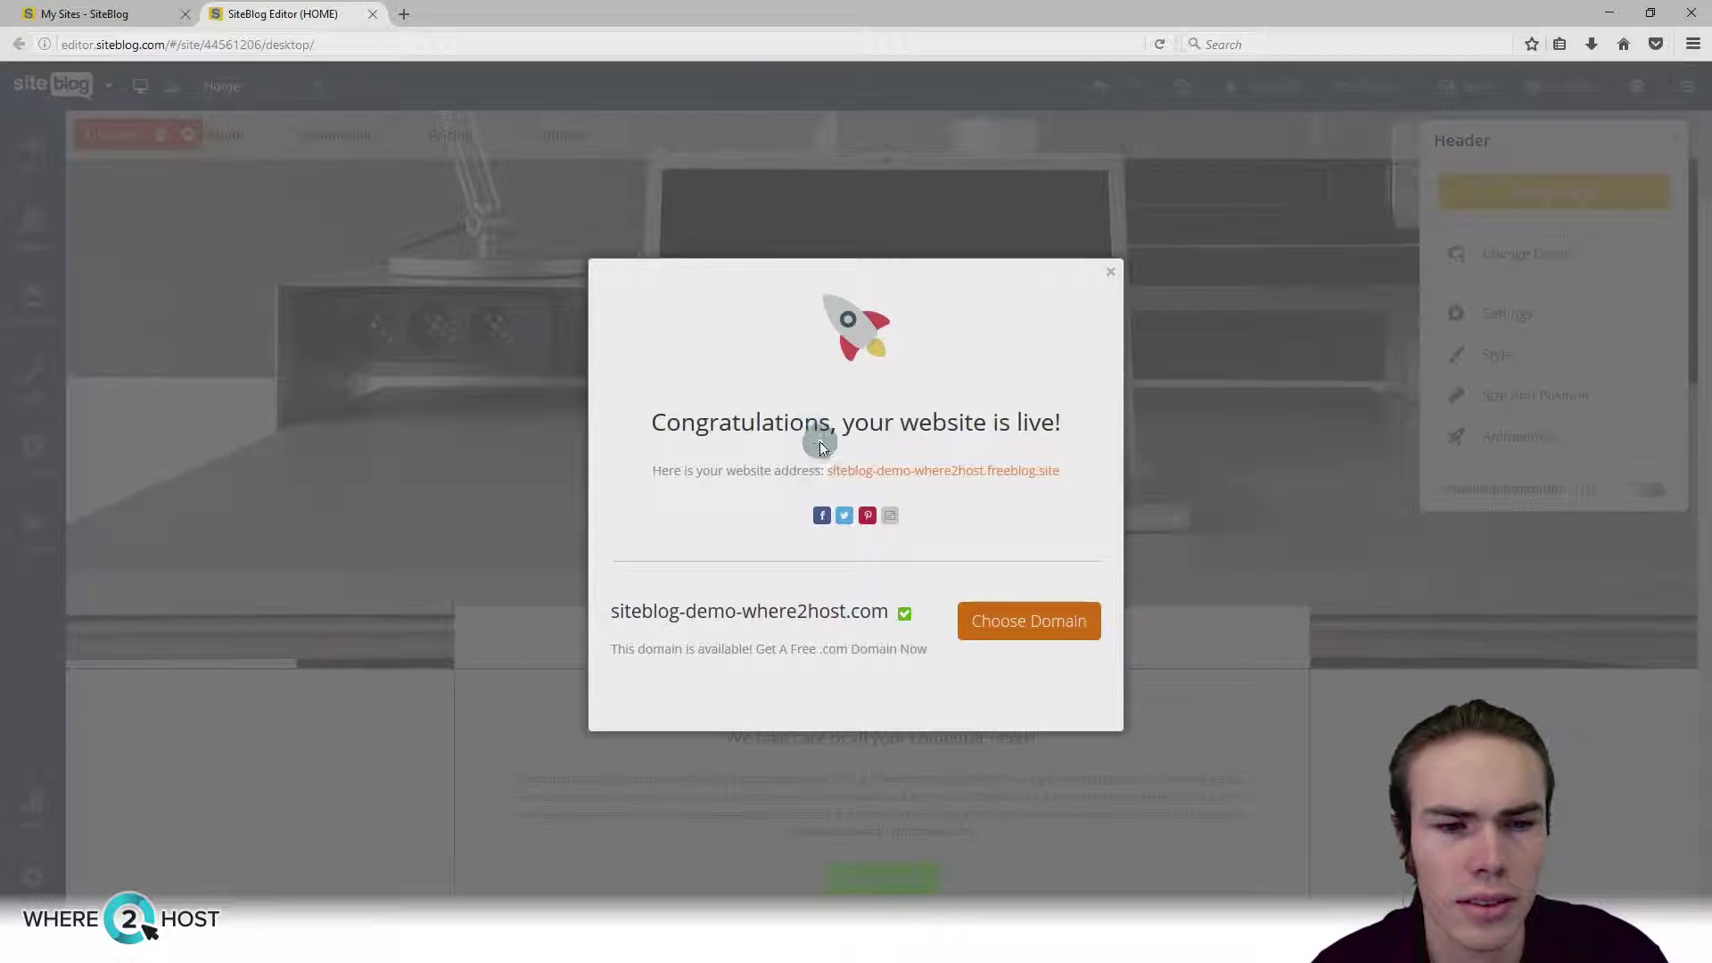
Step: Reopen the live site and copy its siteblog-demo-where2host.freeblog.site address from the address bar
{"action": "left_click", "coordinate": [974, 473]}
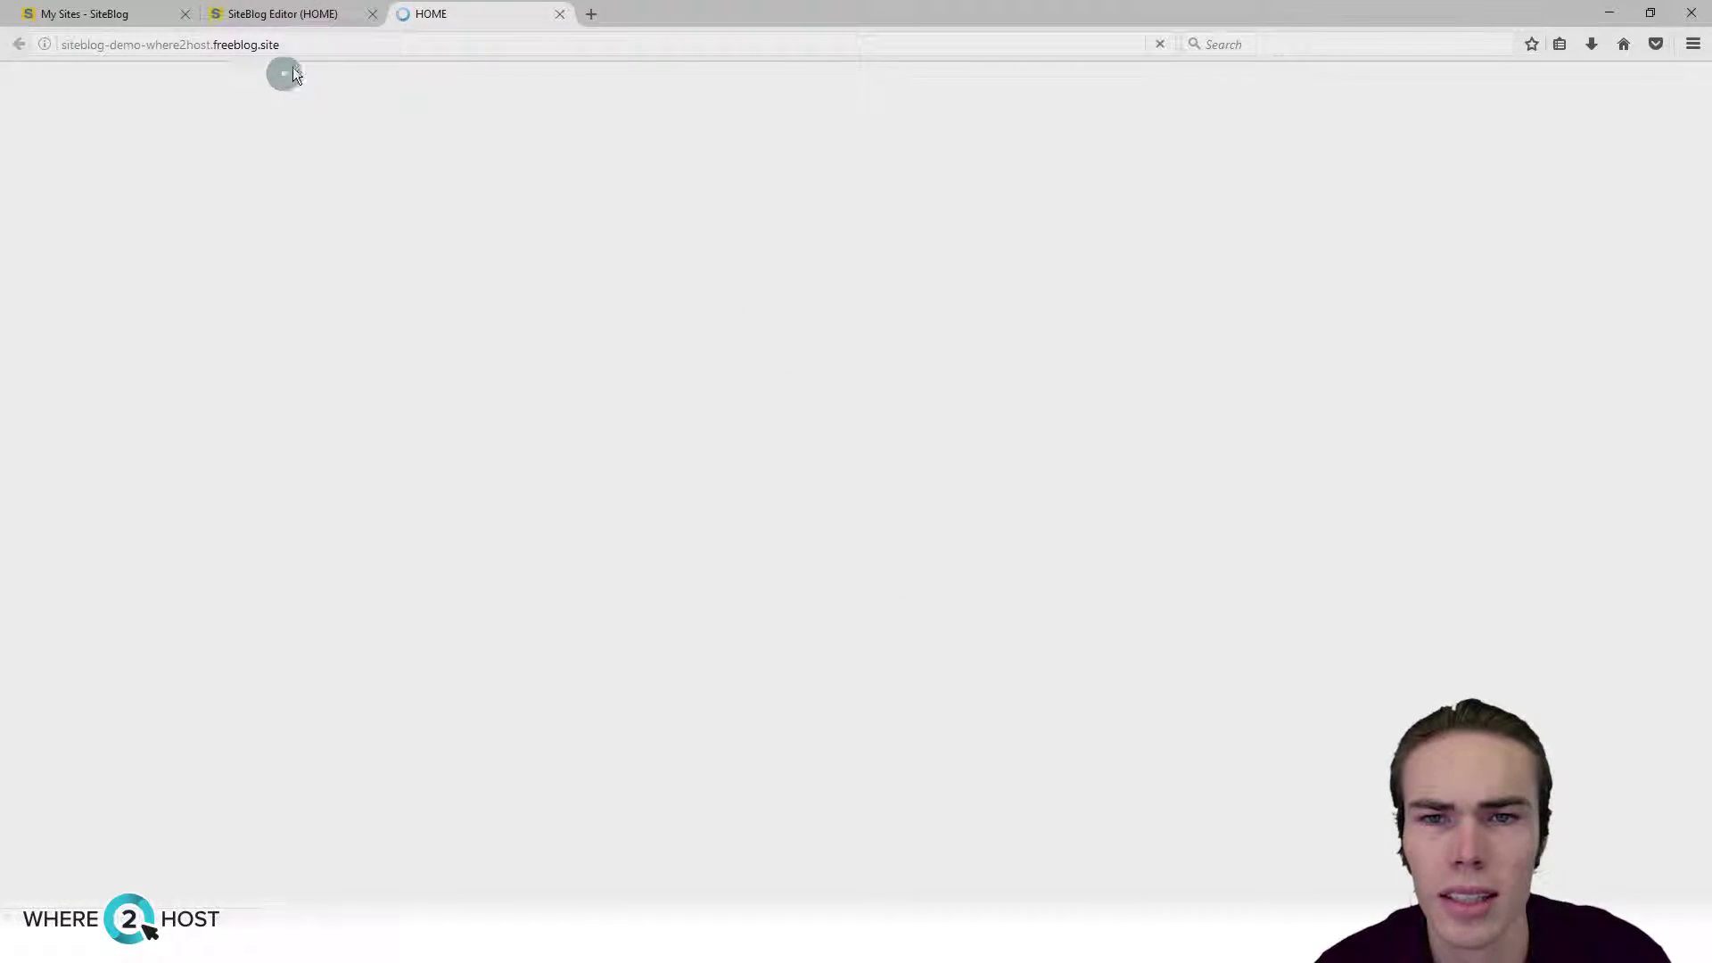
{"action": "left_click", "coordinate": [308, 45]}
{"action": "right_click", "coordinate": [252, 49]}
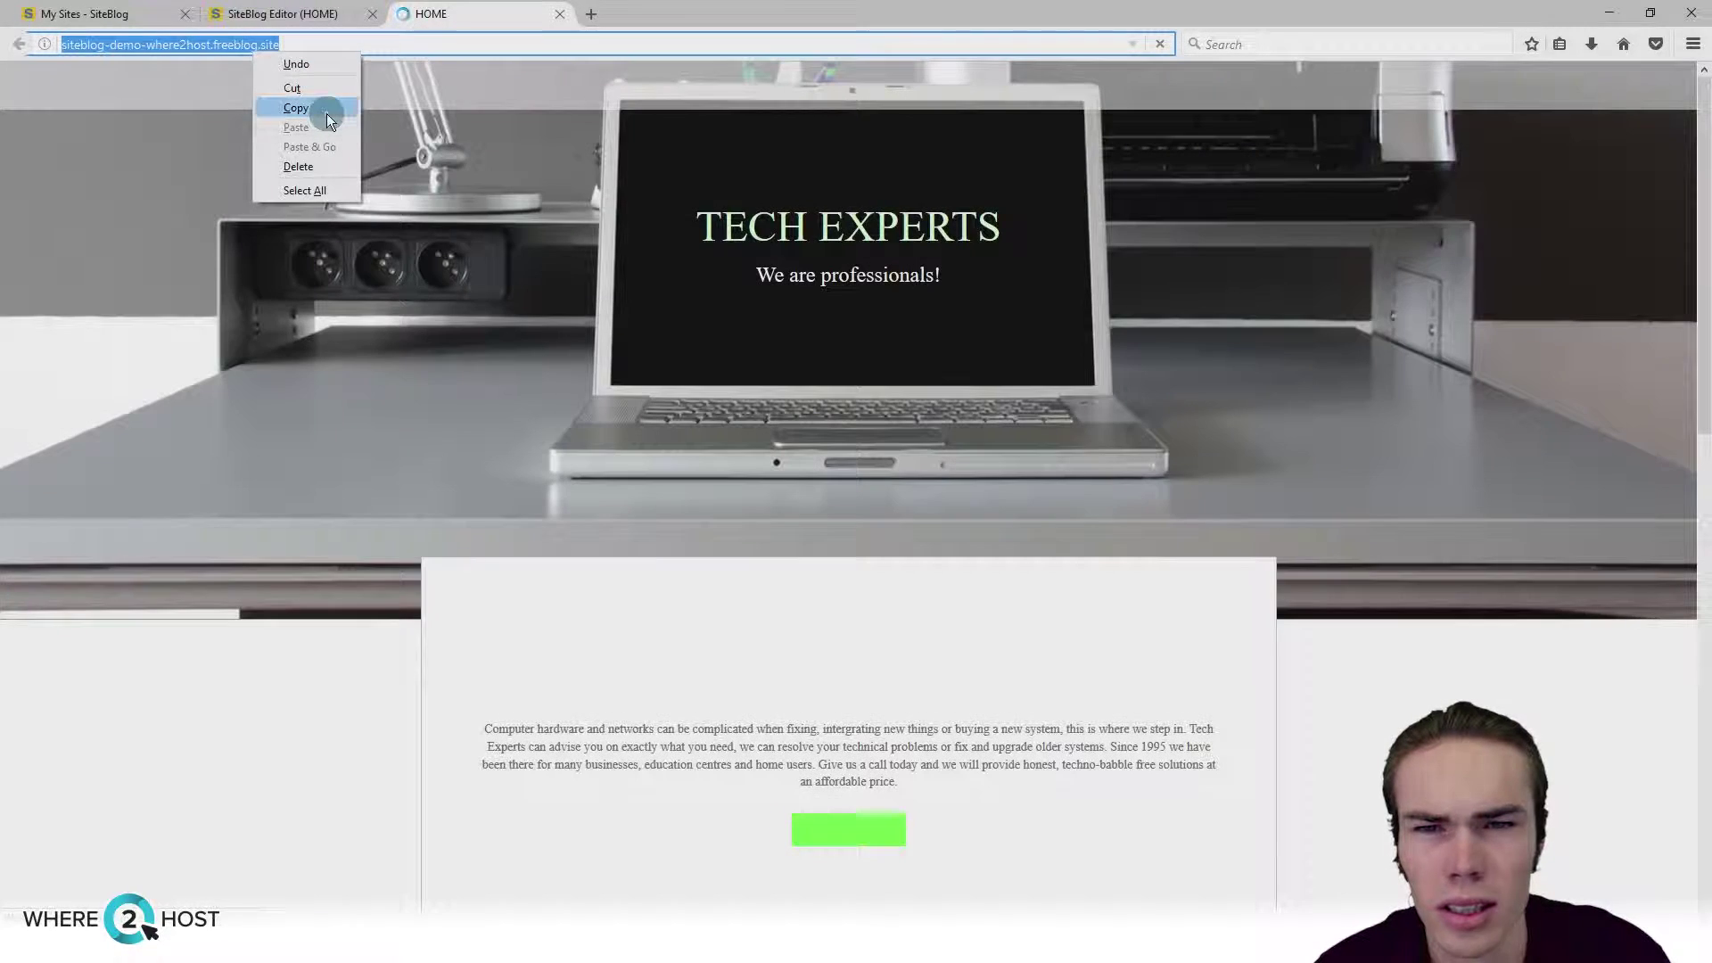
{"action": "left_click", "coordinate": [327, 113]}
{"action": "scroll", "coordinate": [503, 392], "scroll_direction": "down", "scroll_amount": 4}
{"action": "scroll", "coordinate": [490, 401], "scroll_direction": "up", "scroll_amount": 4}
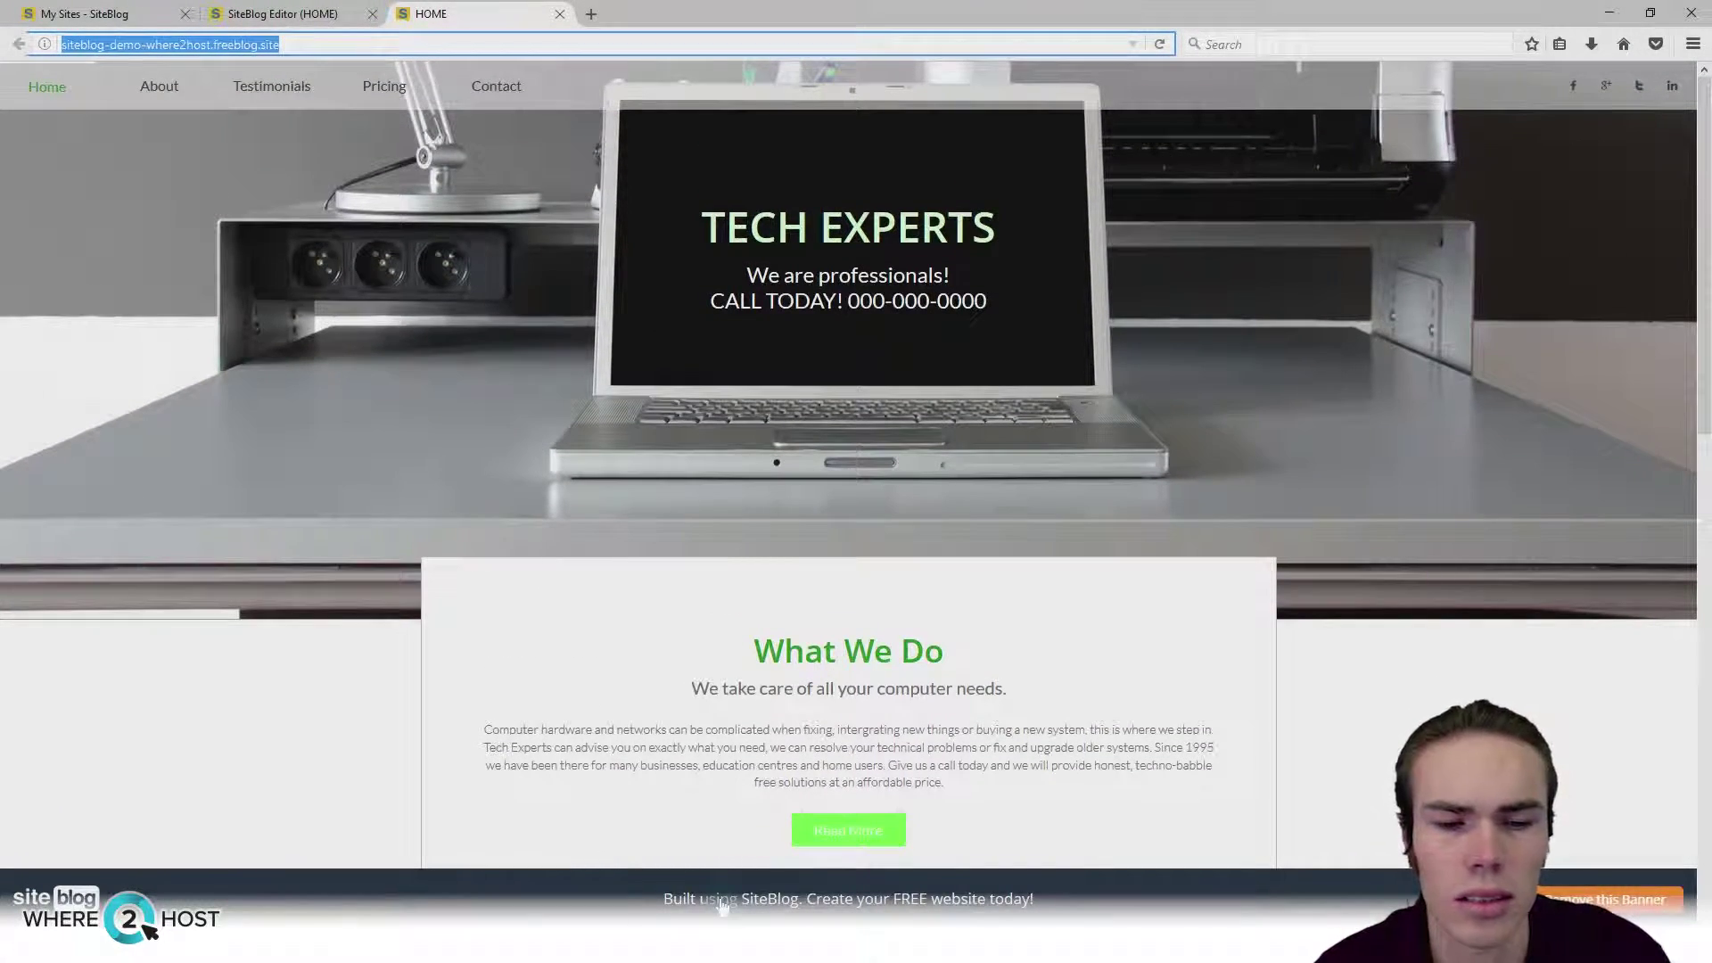
Step: Close the live site tab and load webpagetest.org and gtmetrix.com in new tabs
{"action": "left_click", "coordinate": [560, 13]}
{"action": "left_click", "coordinate": [406, 14]}
{"action": "type", "text": "web"}
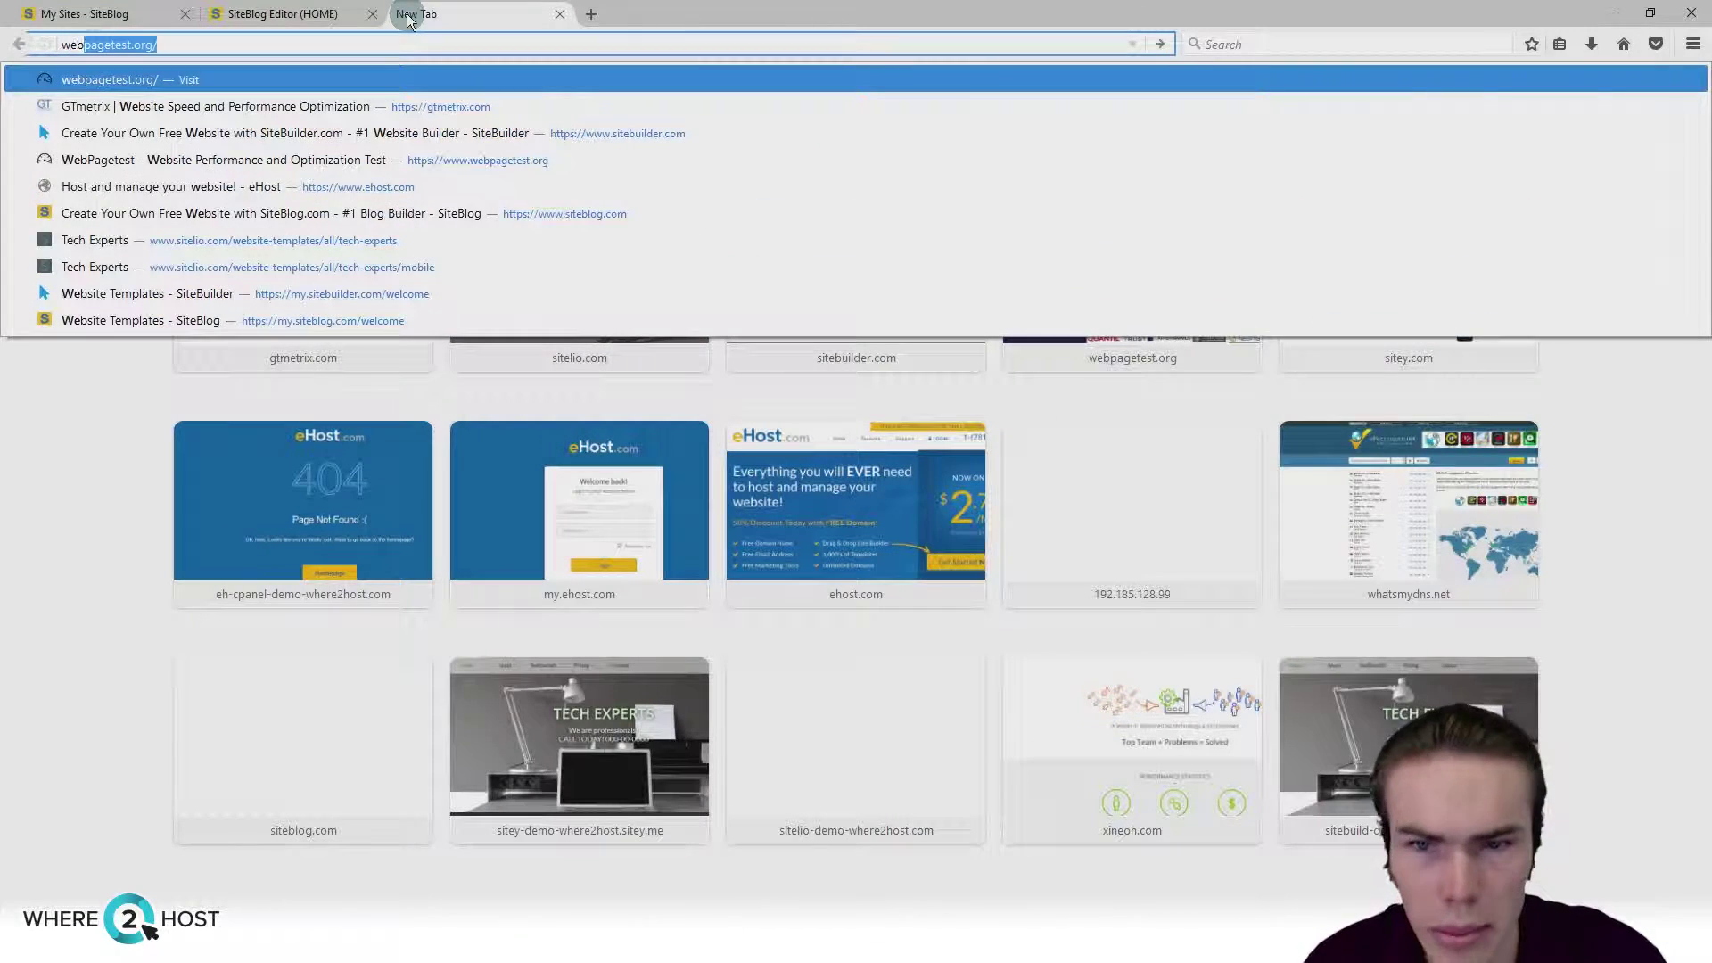
{"action": "key", "text": "Return"}
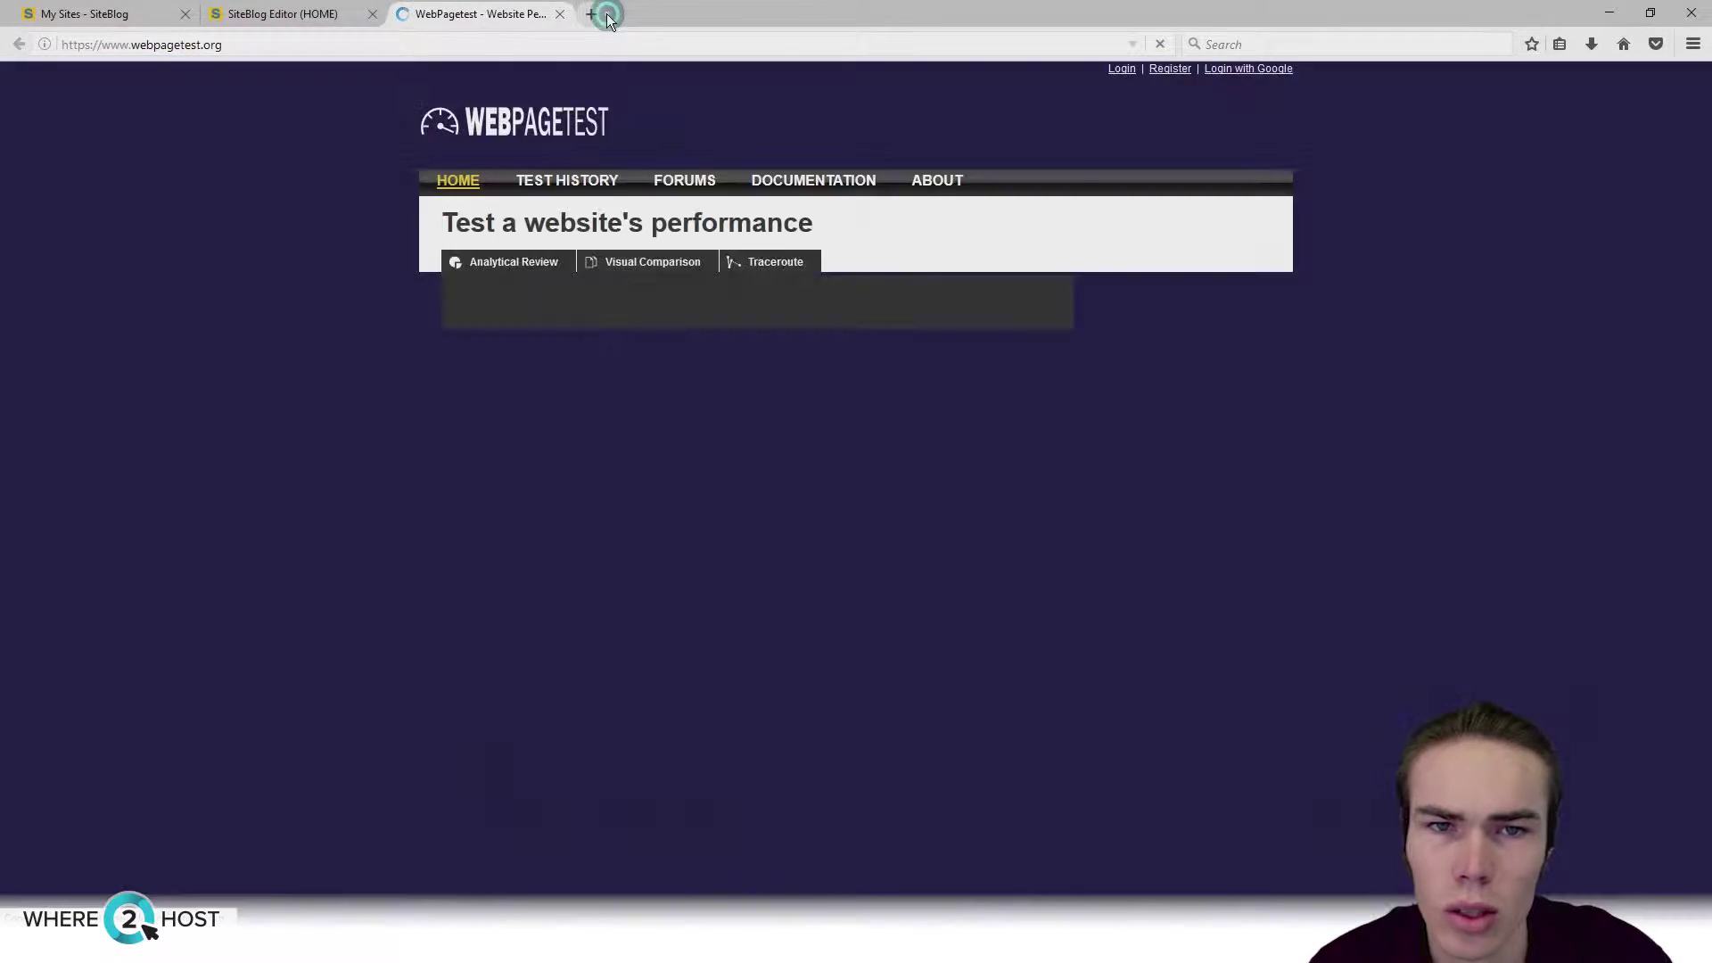
{"action": "left_click", "coordinate": [596, 13]}
{"action": "type", "text": "gtmetrix.com/"}
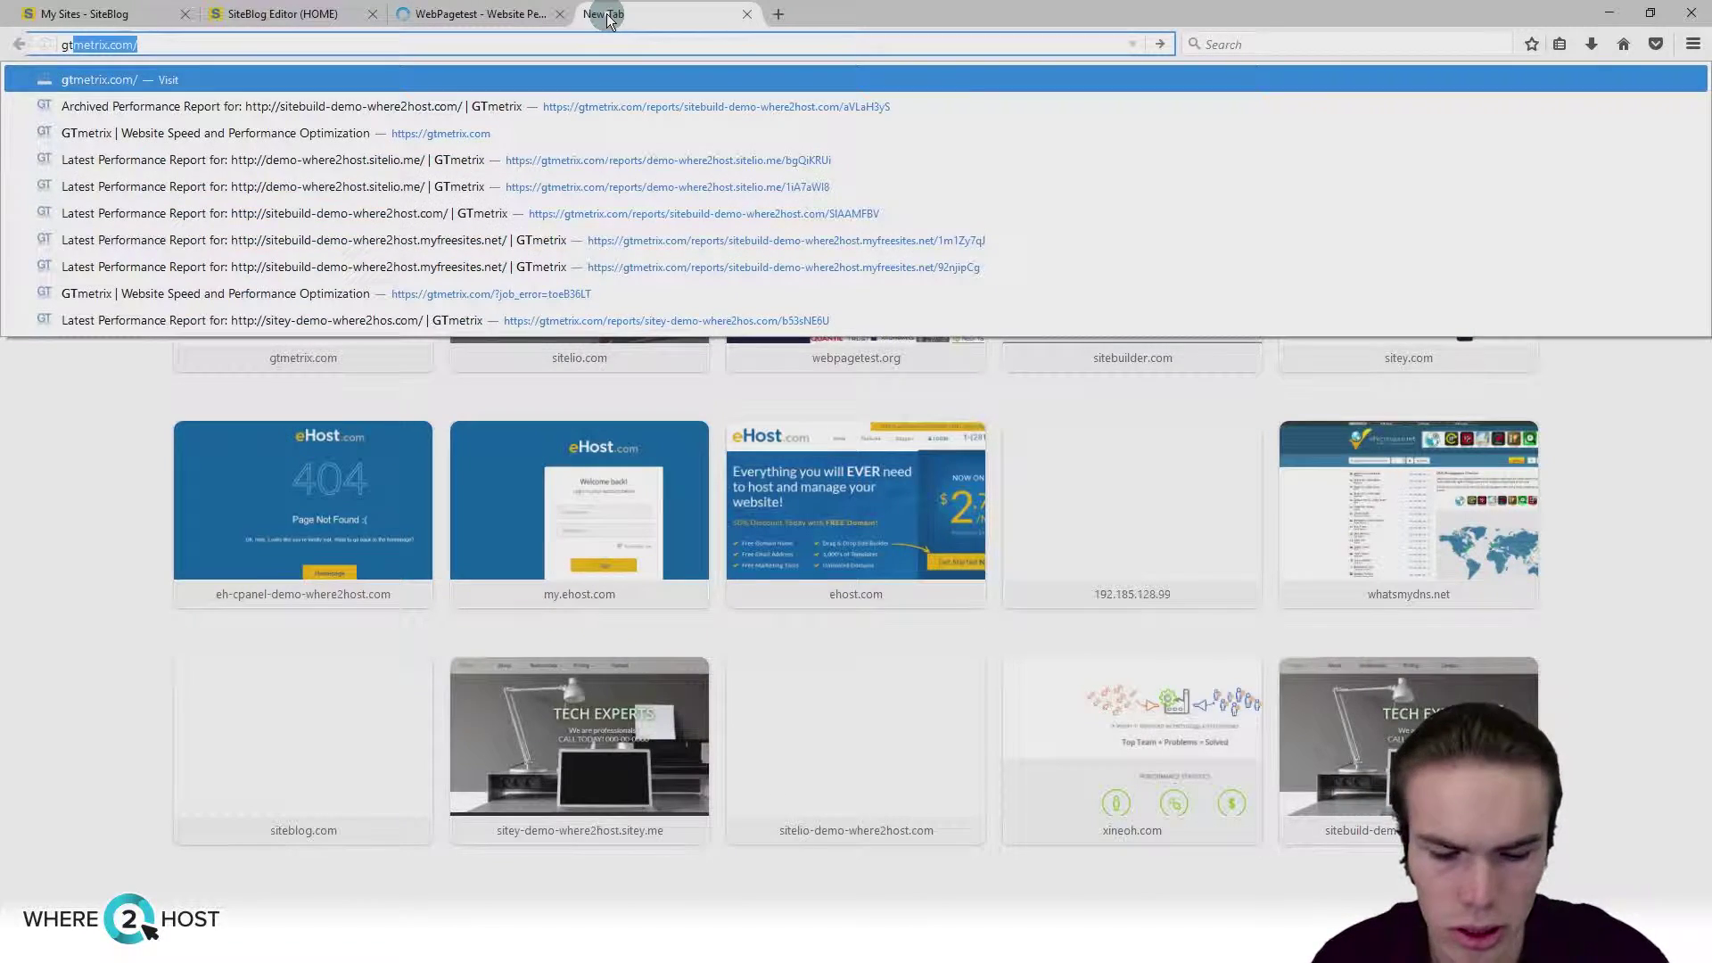
{"action": "key", "text": "Return"}
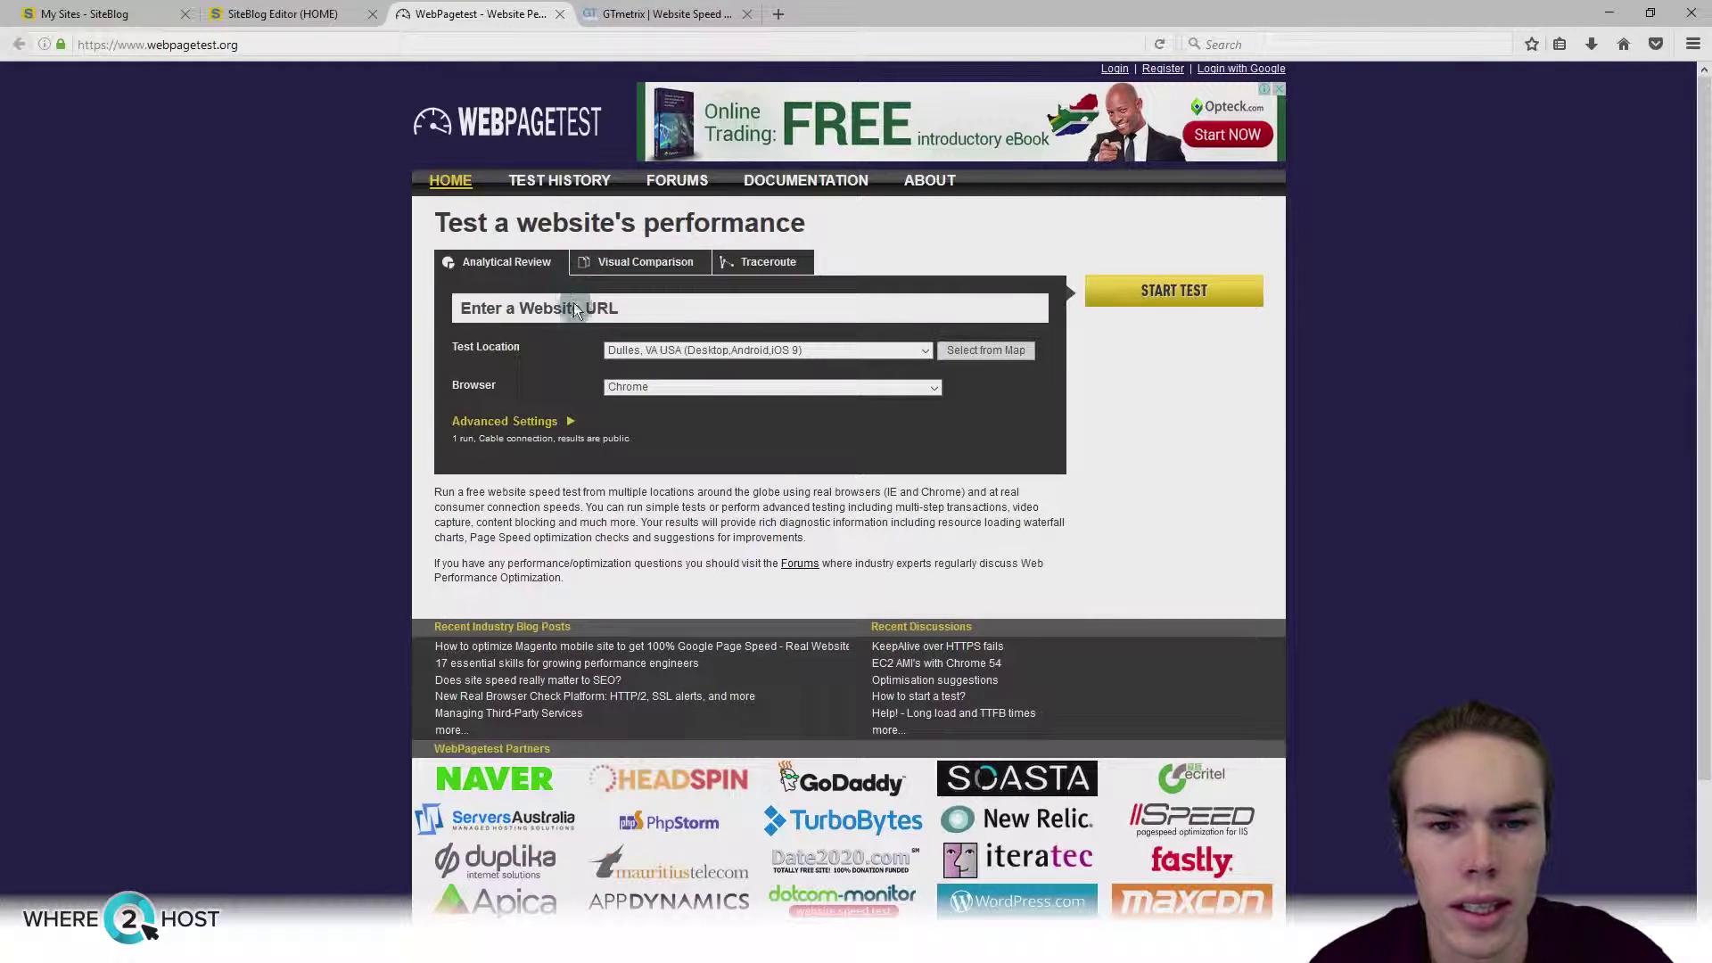
Step: Paste the freeblog.site address into WebPageTest and GTmetrix and start both tests
{"action": "right_click", "coordinate": [568, 308]}
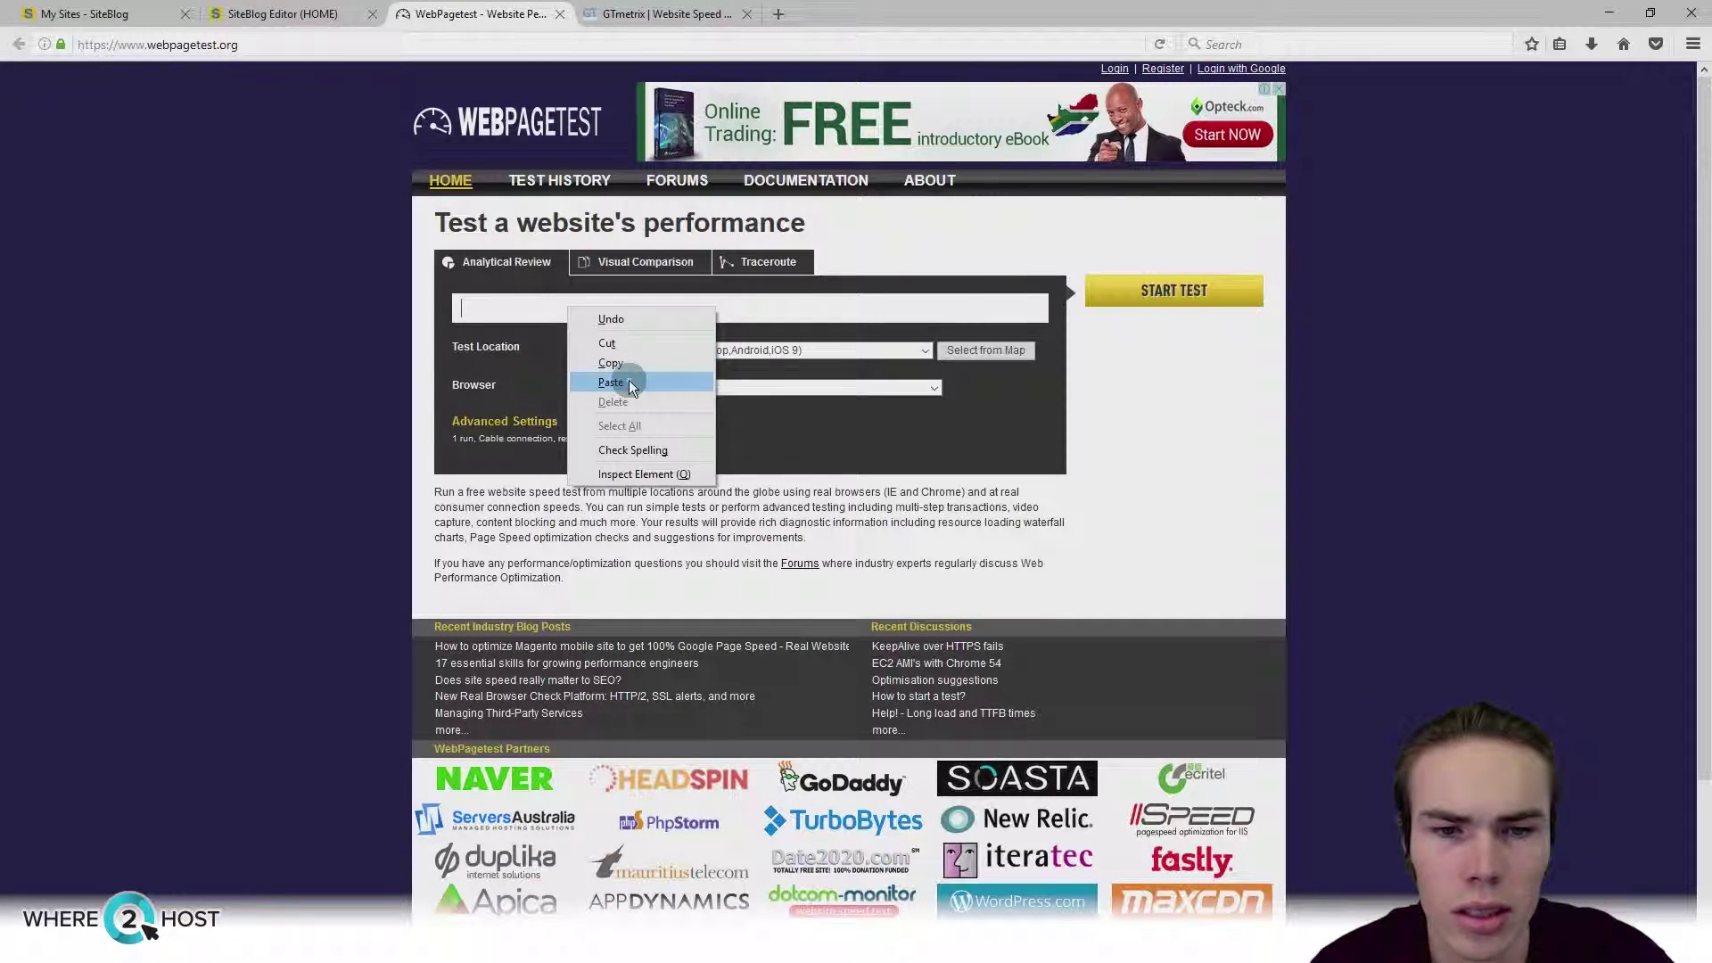
{"action": "left_click", "coordinate": [611, 382]}
{"action": "left_click", "coordinate": [1132, 292]}
{"action": "left_click", "coordinate": [607, 7]}
{"action": "right_click", "coordinate": [575, 445]}
{"action": "left_click", "coordinate": [634, 516]}
{"action": "left_click", "coordinate": [1364, 442]}
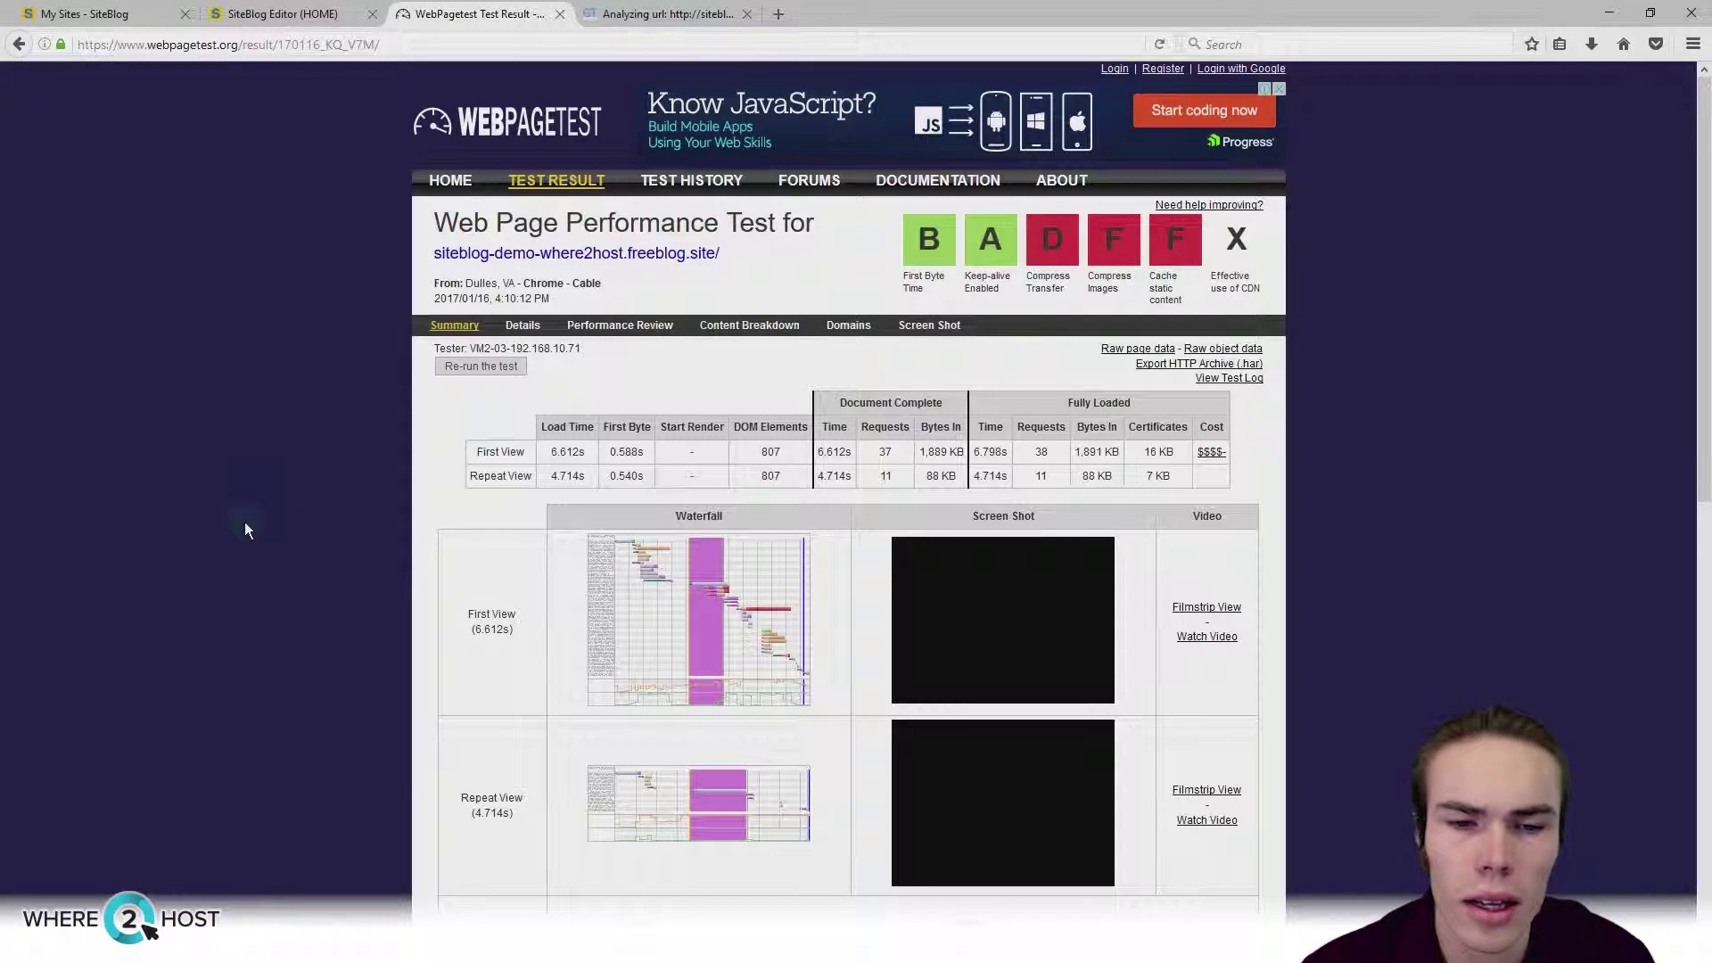
{"action": "left_click_drag", "start_coordinate": [542, 475], "coordinate": [597, 482]}
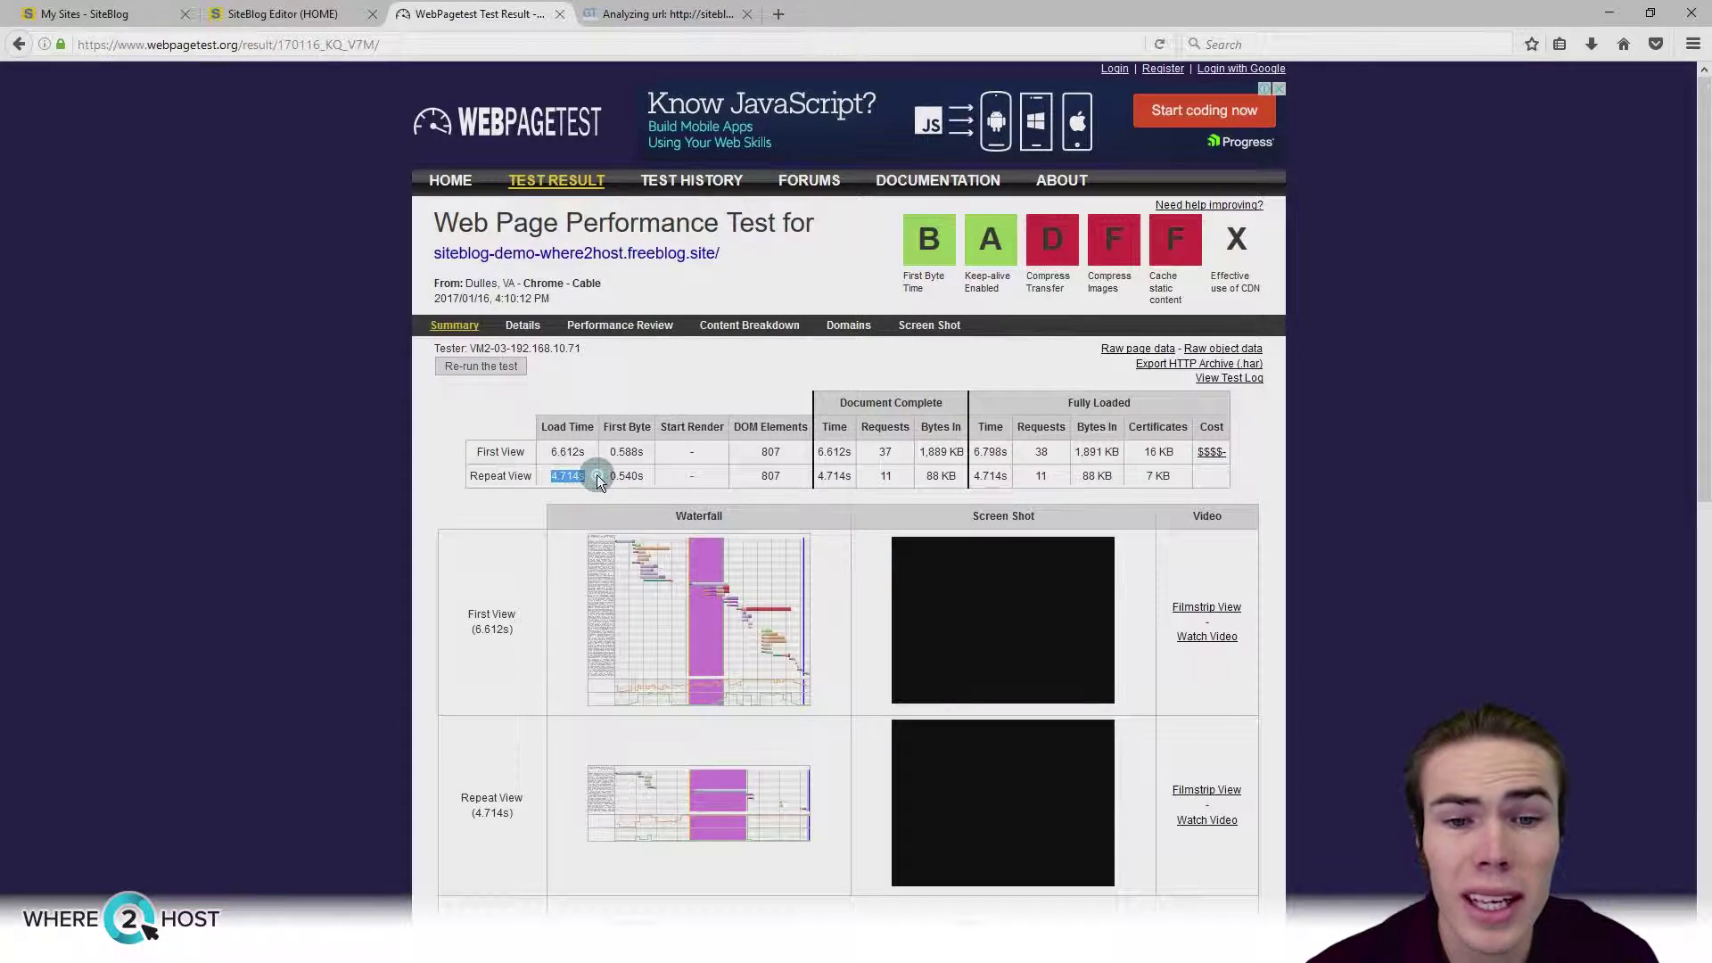
{"action": "left_click", "coordinate": [352, 482]}
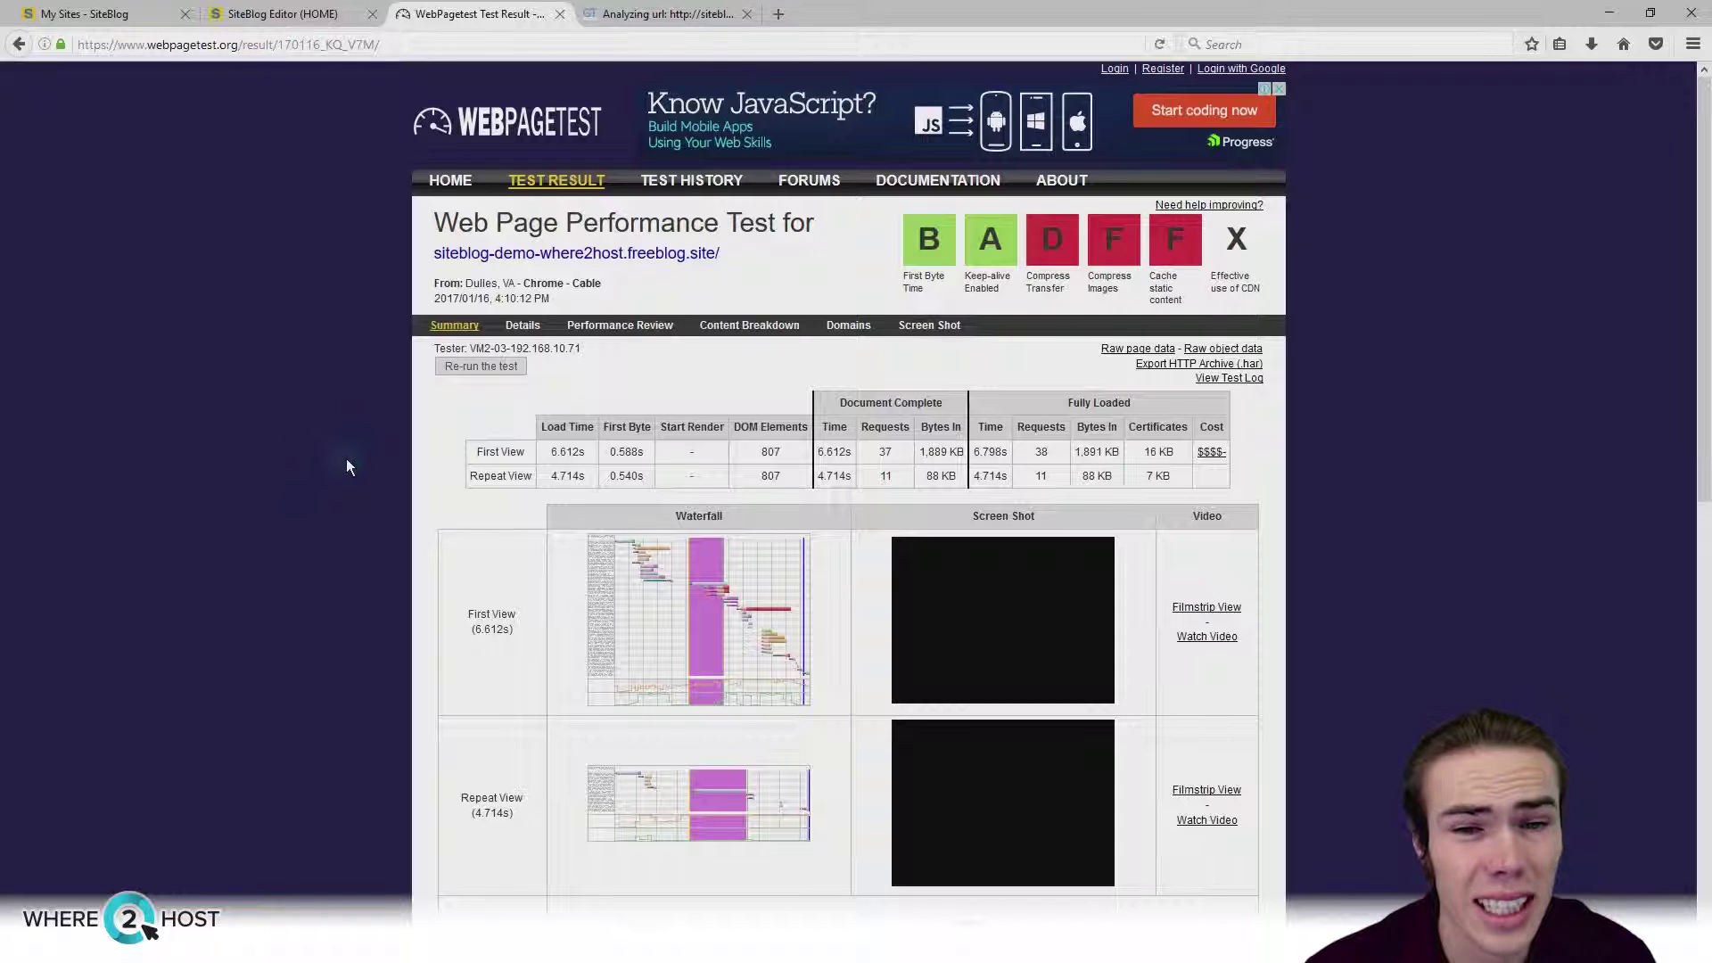
{"action": "scroll", "coordinate": [346, 466], "scroll_direction": "down", "scroll_amount": 3}
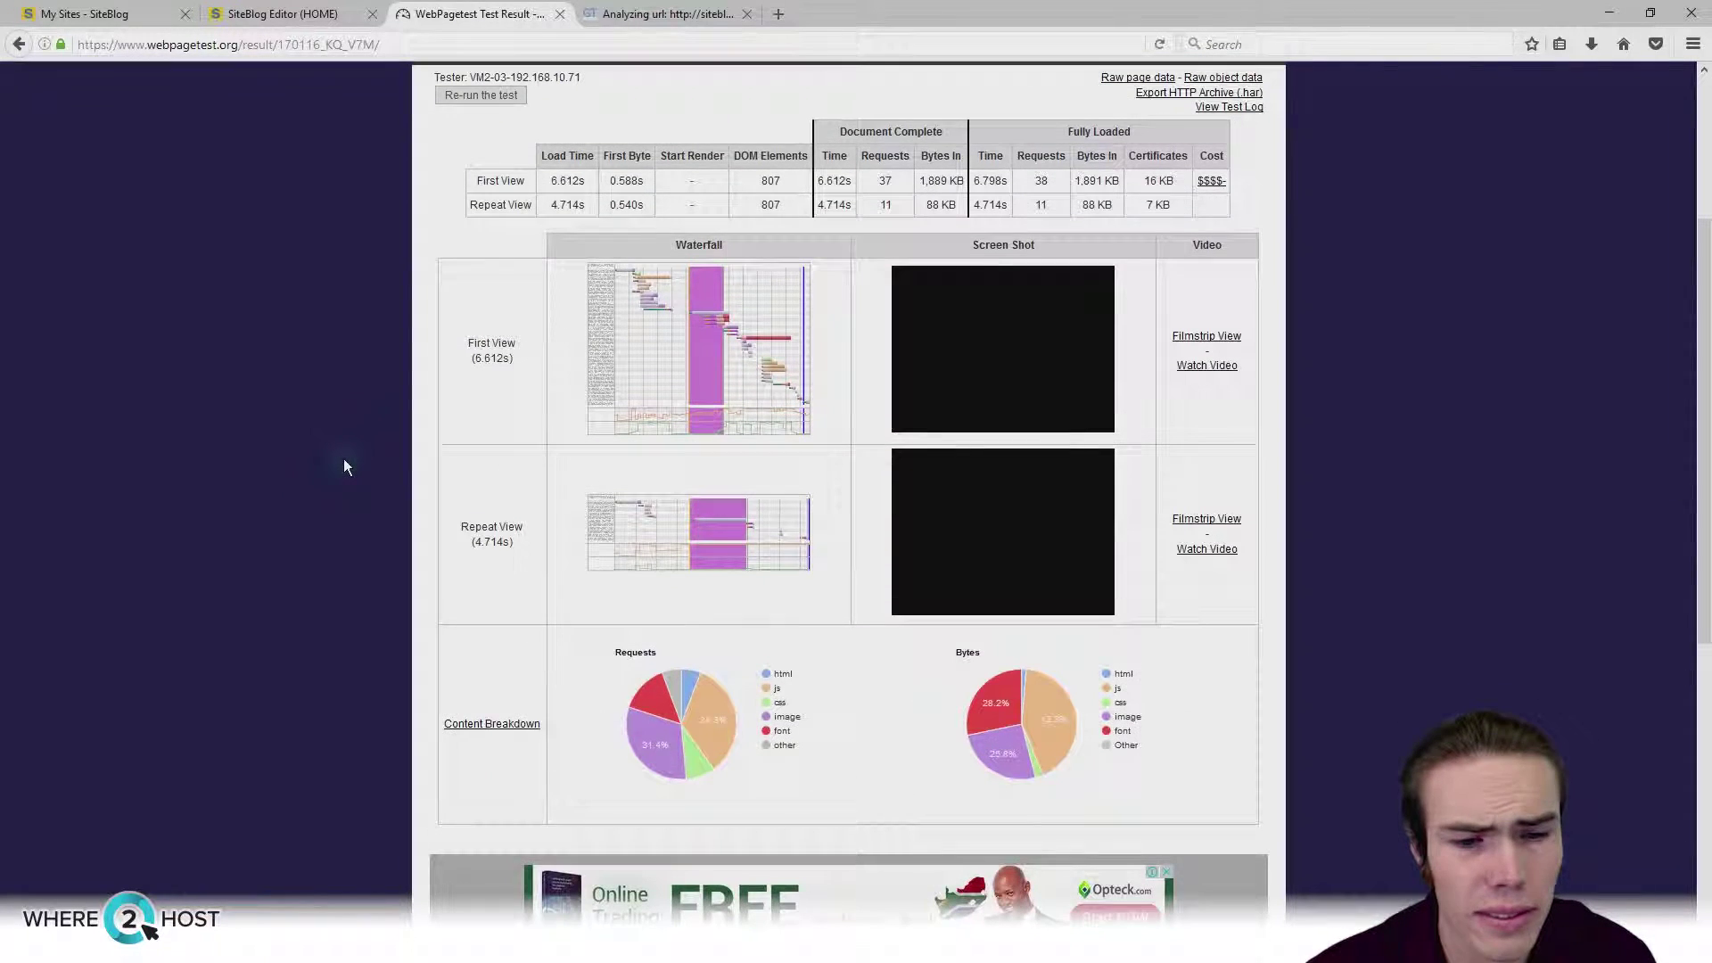
{"action": "scroll", "coordinate": [345, 458], "scroll_direction": "up", "scroll_amount": 2}
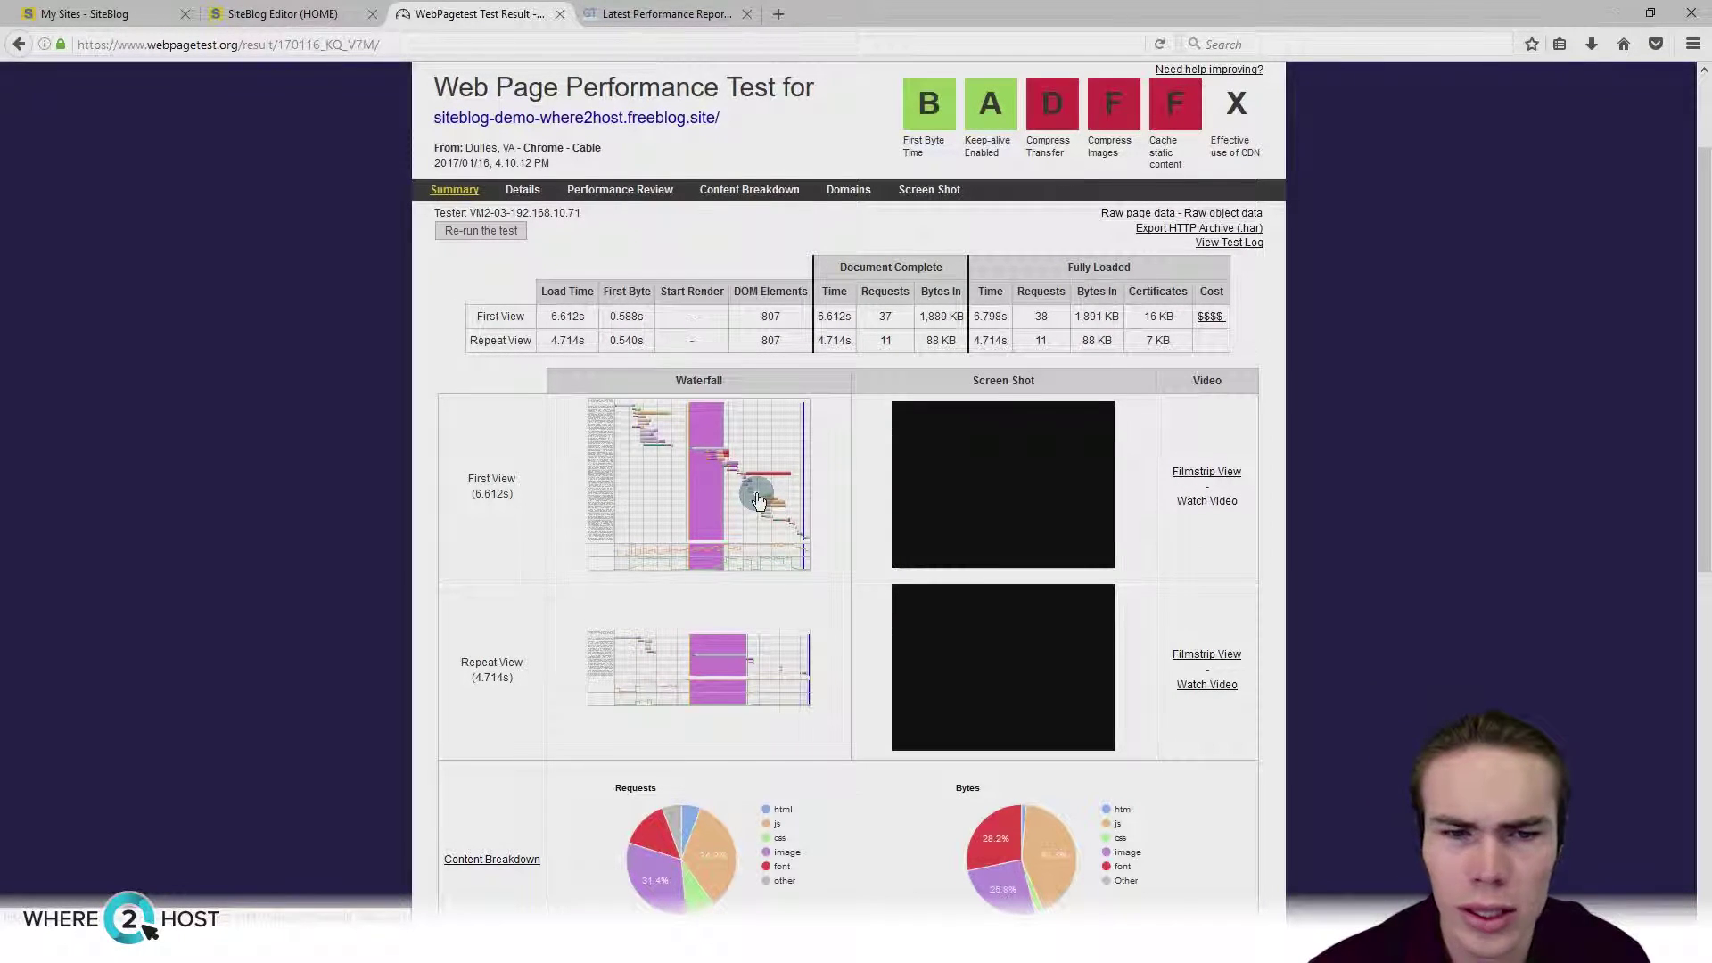
{"action": "scroll", "coordinate": [713, 544], "scroll_direction": "up", "scroll_amount": 2}
Step: Inspect the Leverage browser caching, Minify JavaScript and Enable gzip compression details in GTmetrix
{"action": "key", "text": "ctrl+Tab"}
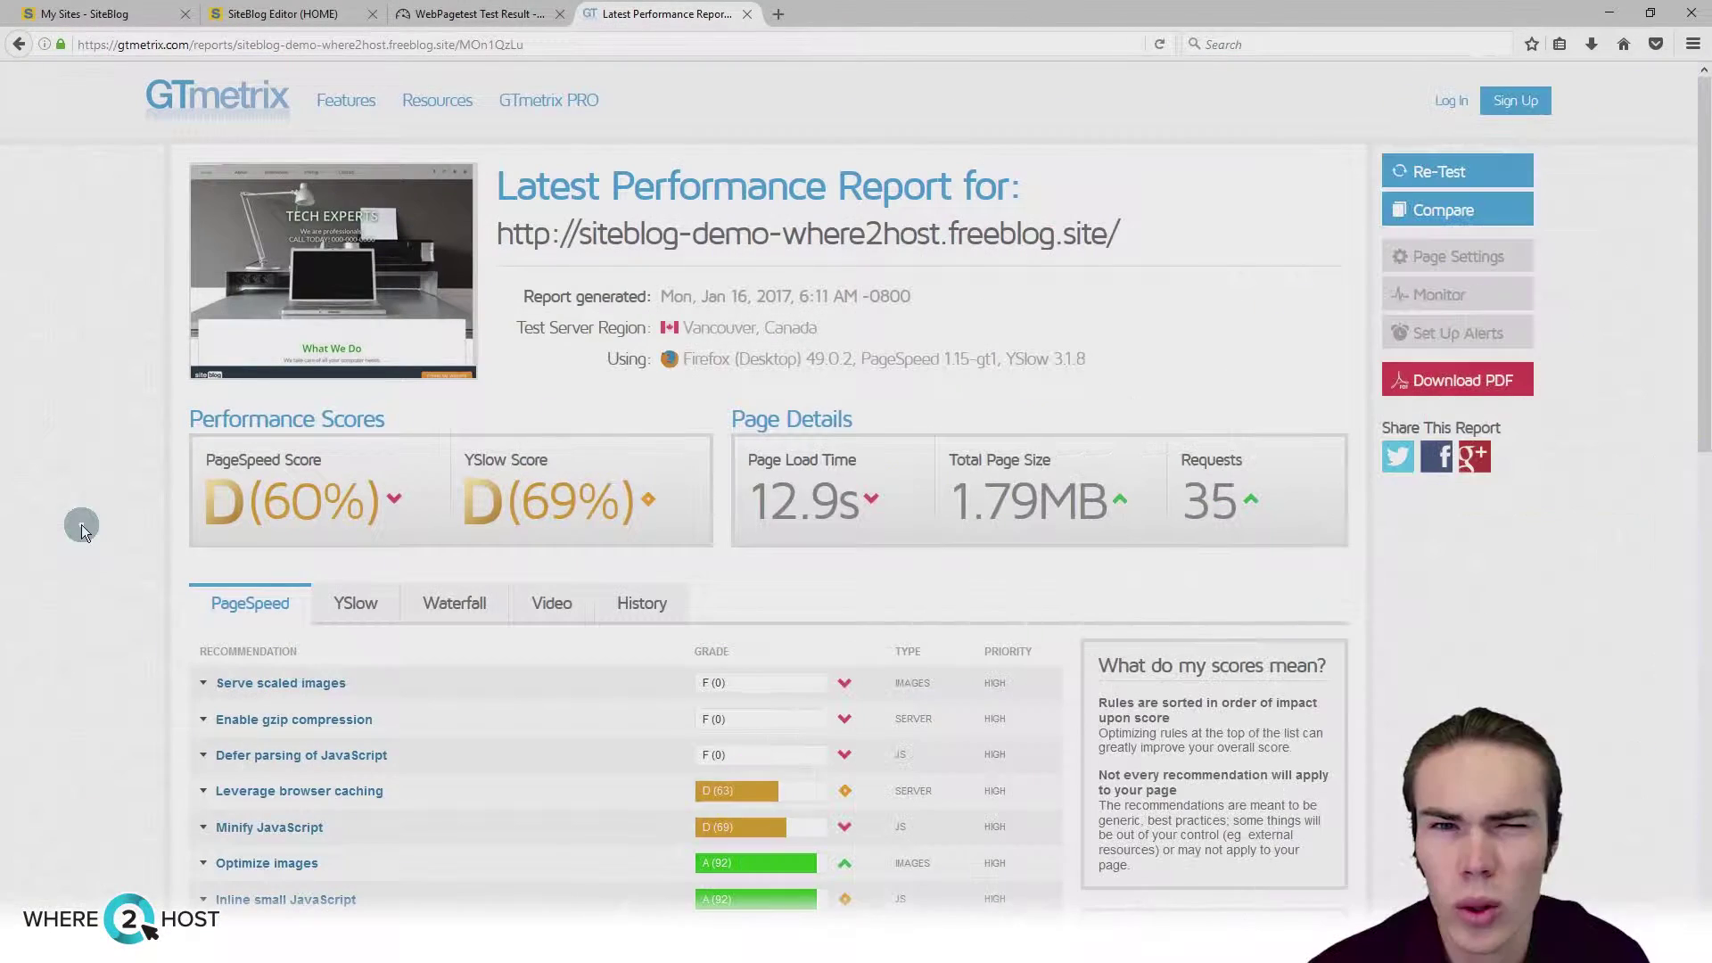
{"action": "scroll", "coordinate": [82, 525], "scroll_direction": "down", "scroll_amount": 3}
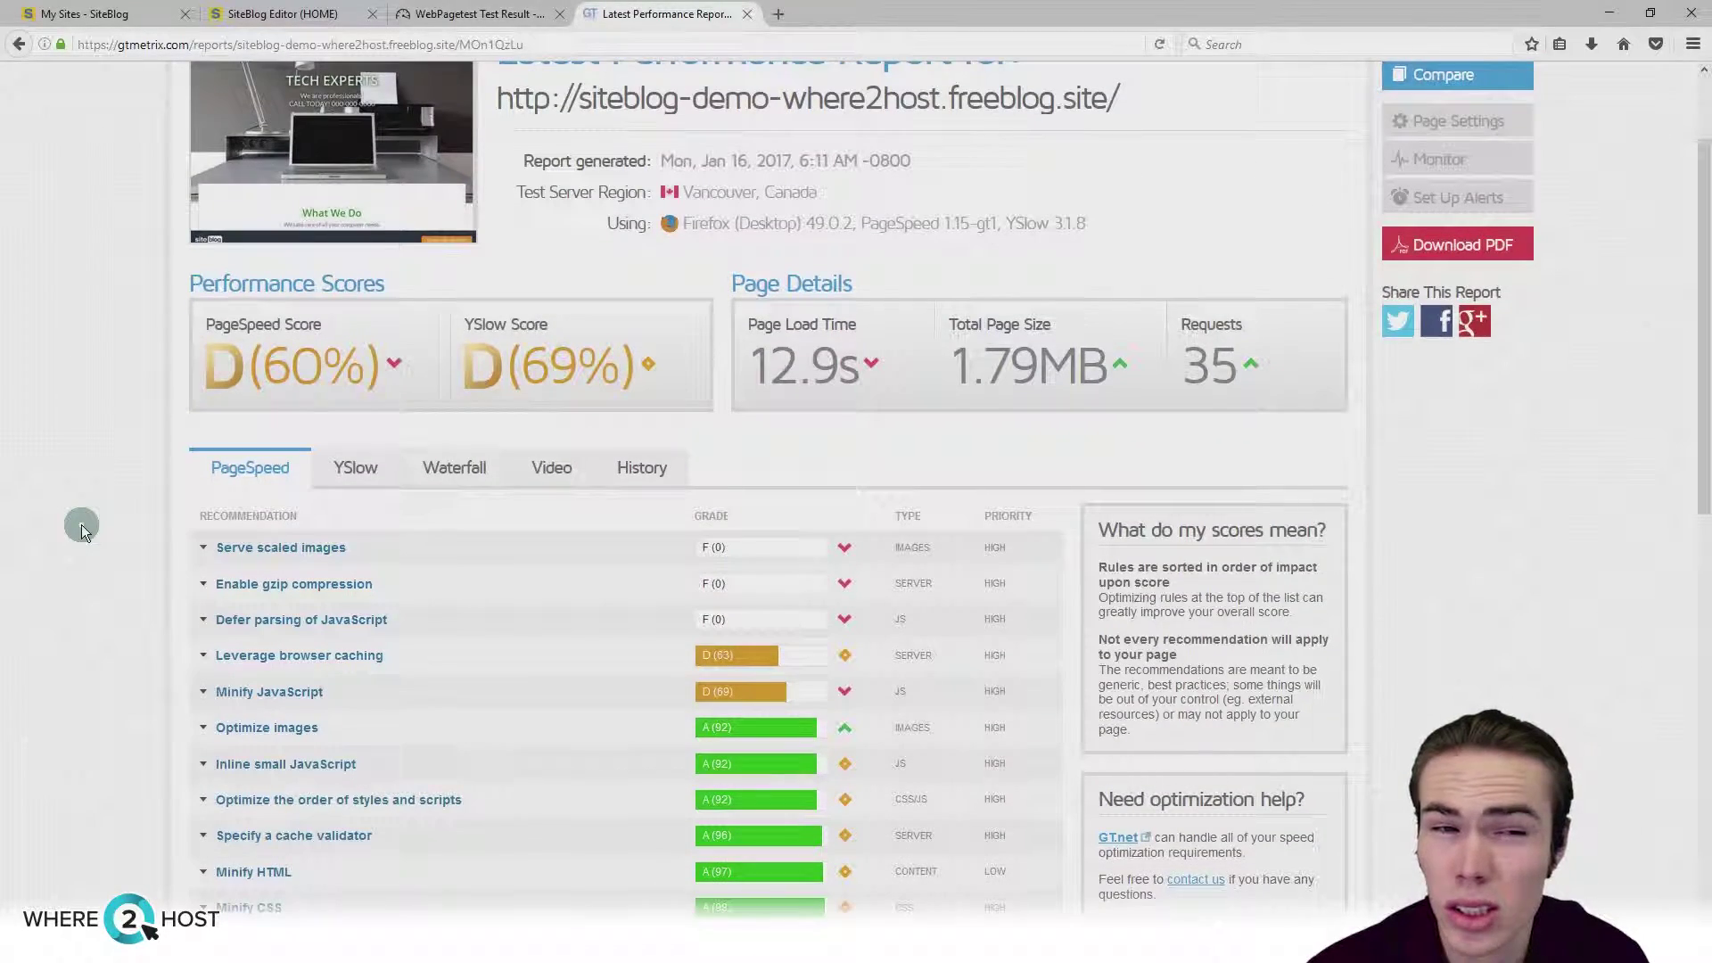
{"action": "scroll", "coordinate": [82, 524], "scroll_direction": "up", "scroll_amount": 3}
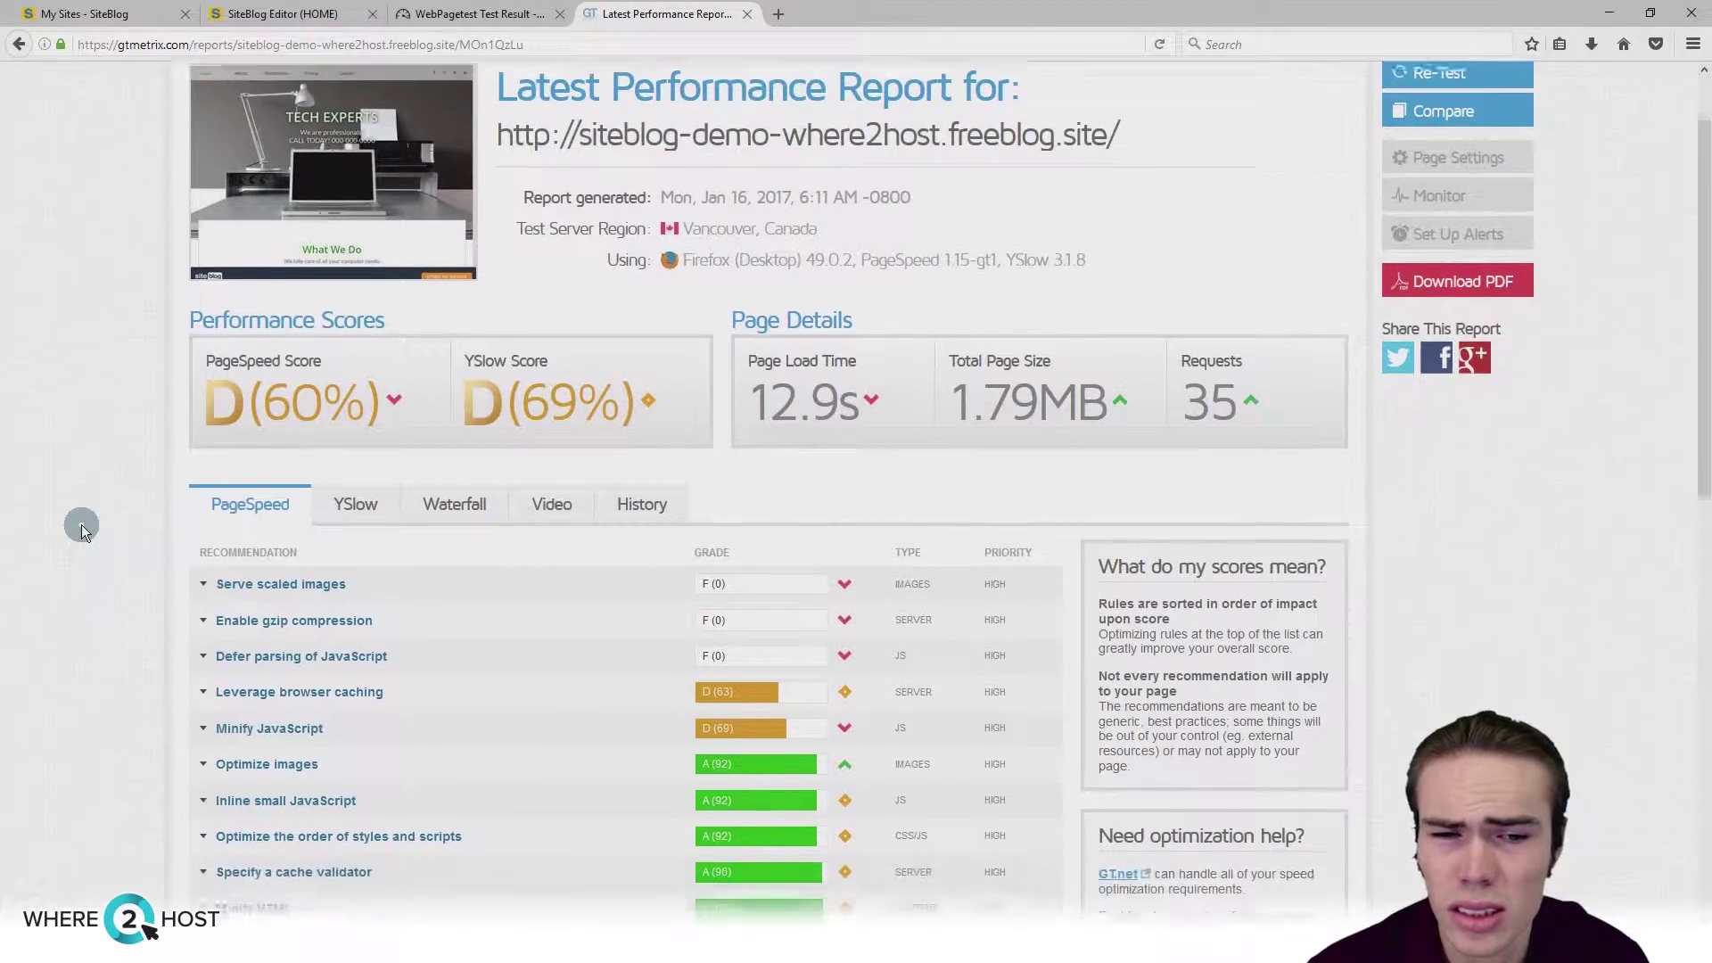
{"action": "scroll", "coordinate": [82, 524], "scroll_direction": "down", "scroll_amount": 3}
{"action": "left_click", "coordinate": [204, 591]}
{"action": "left_click", "coordinate": [204, 591]}
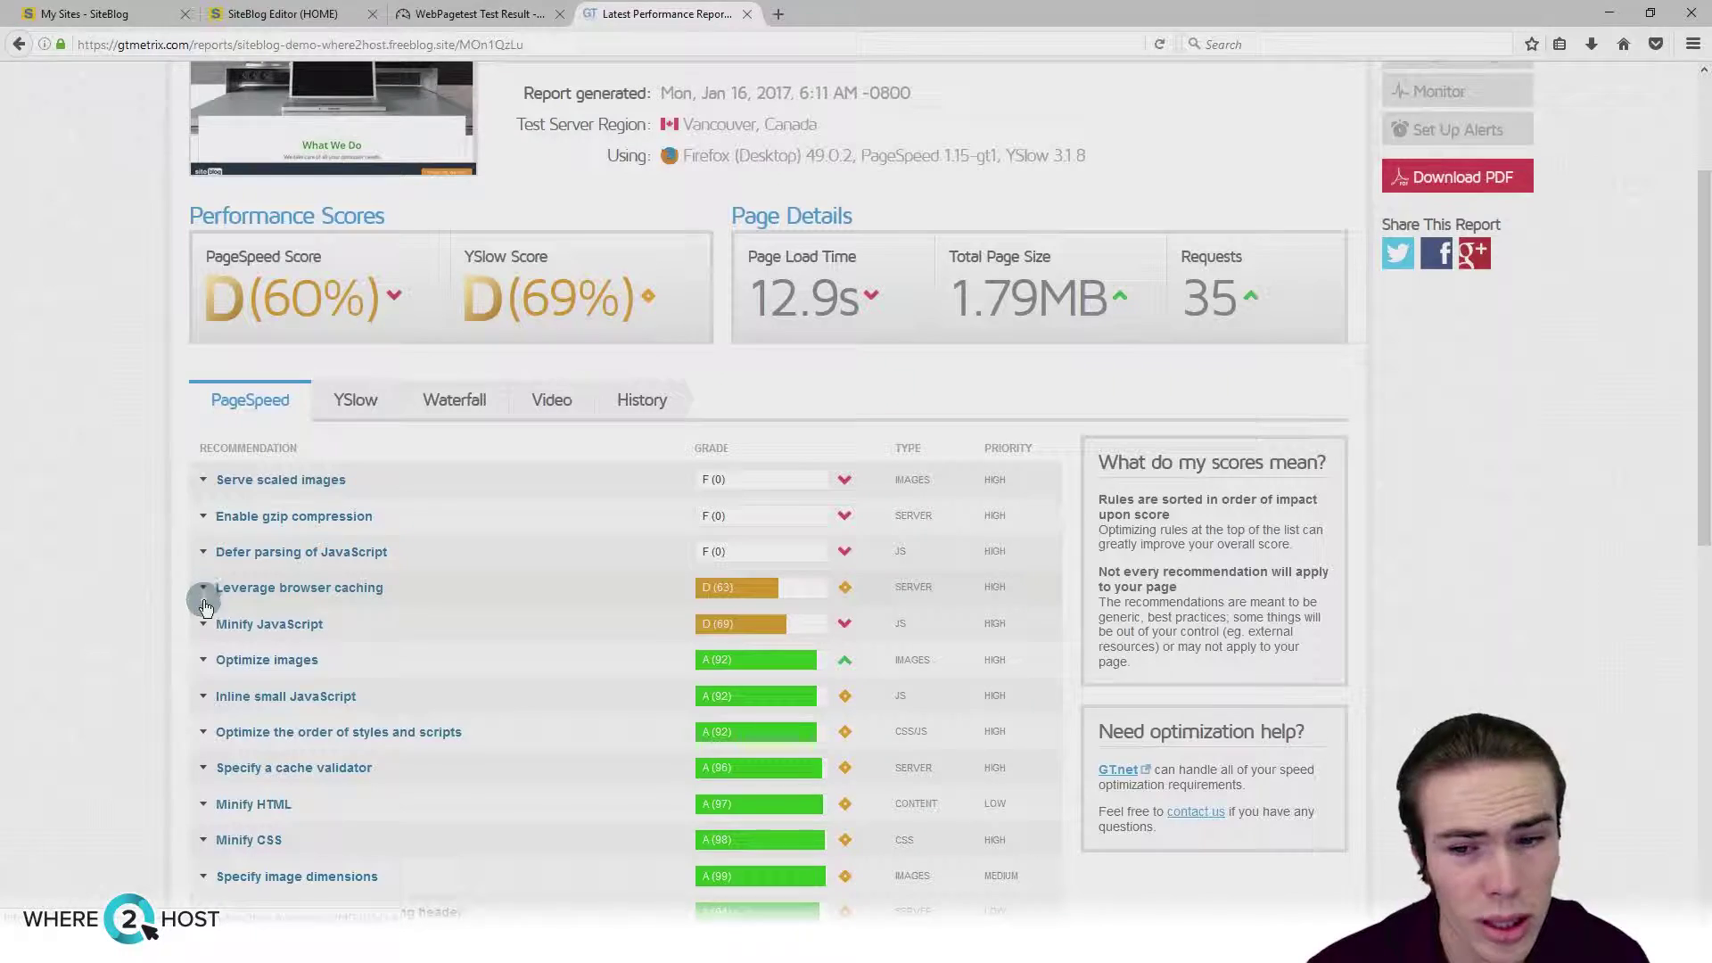
{"action": "left_click", "coordinate": [205, 624]}
{"action": "left_click", "coordinate": [205, 624]}
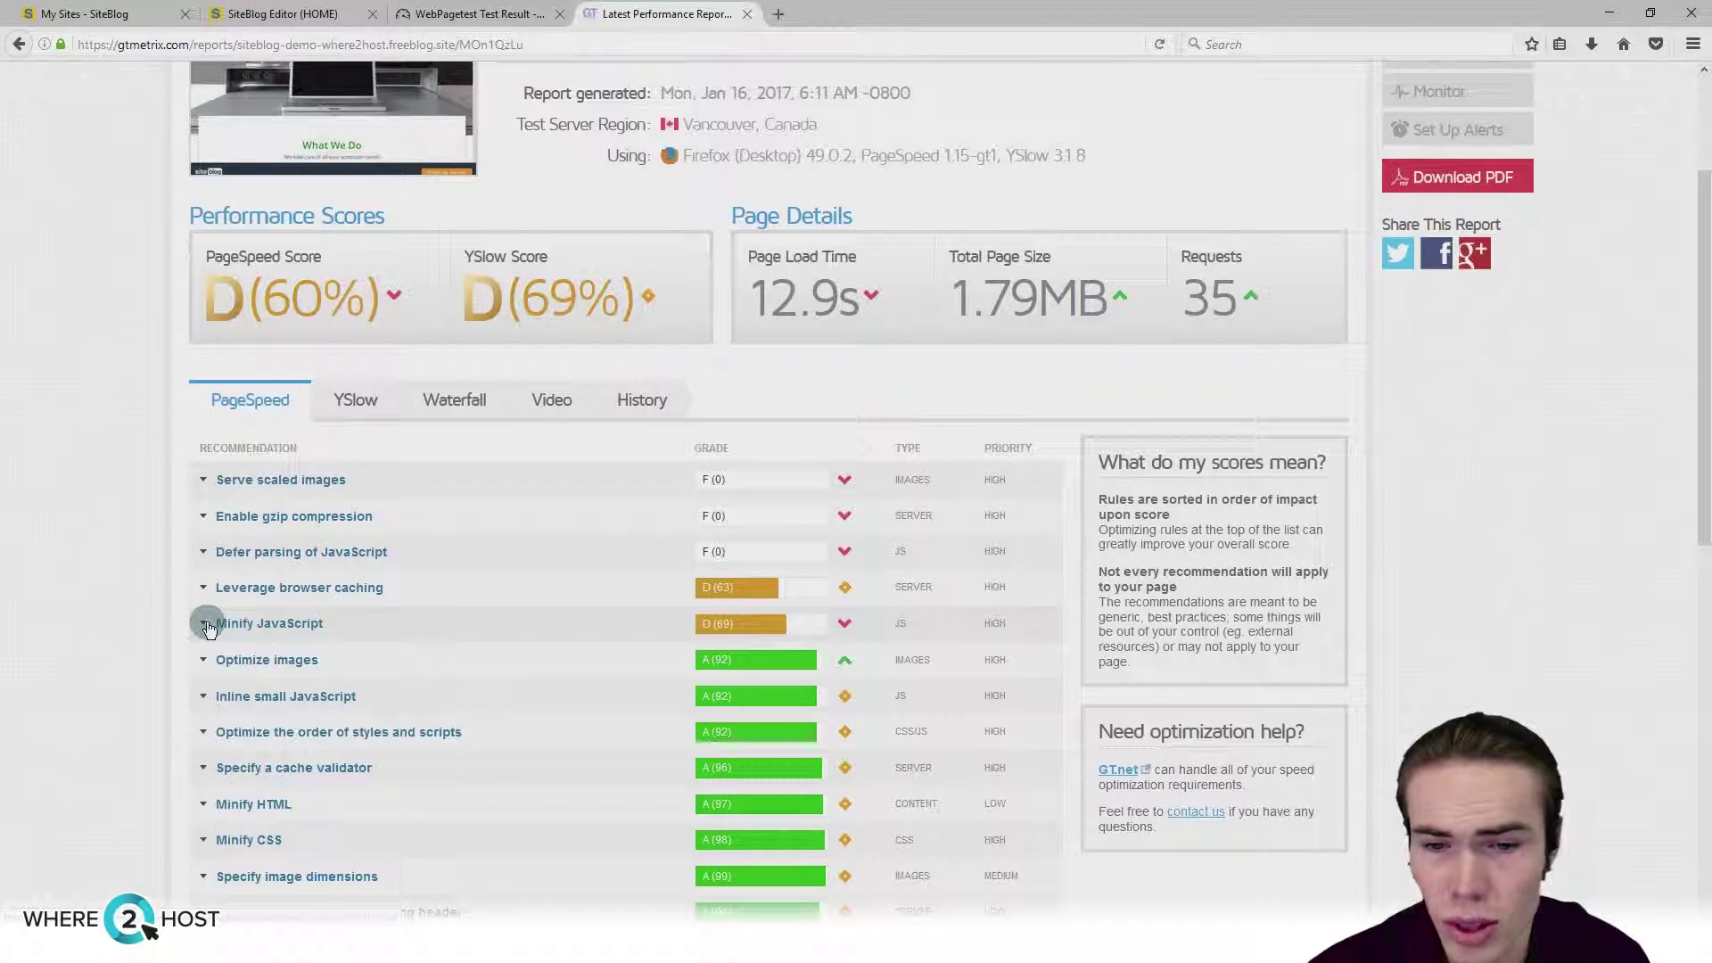
{"action": "scroll", "coordinate": [208, 624], "scroll_direction": "up", "scroll_amount": 1}
{"action": "left_click", "coordinate": [205, 587]}
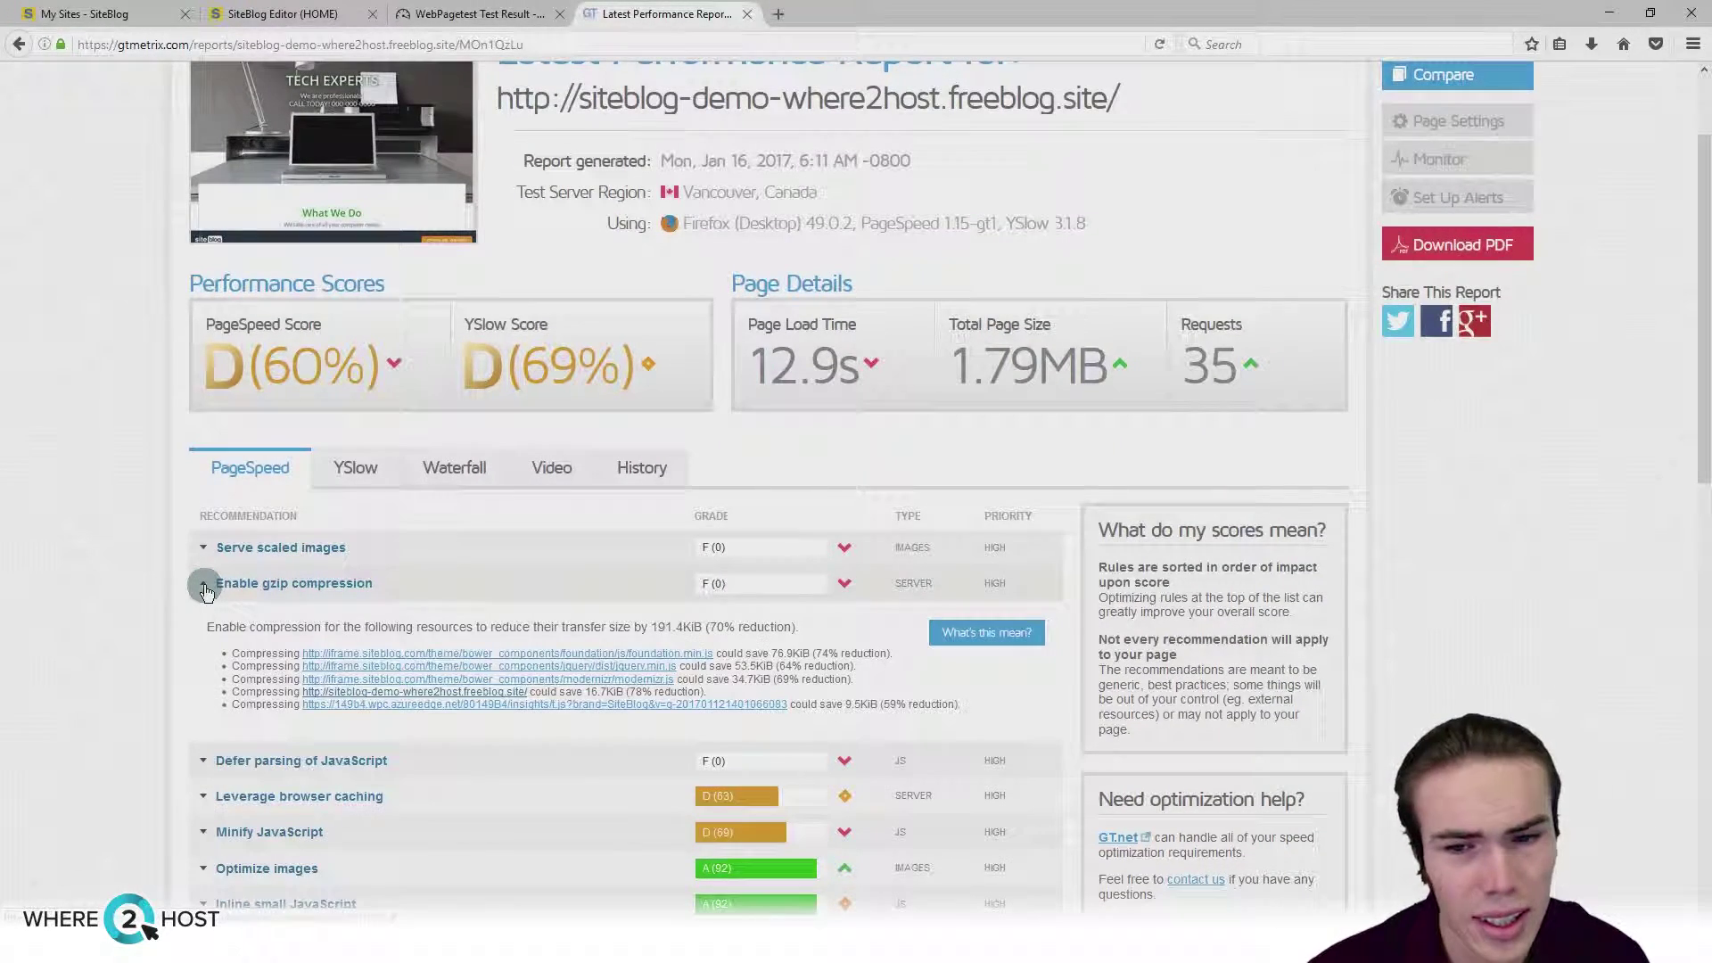
{"action": "left_click", "coordinate": [205, 589]}
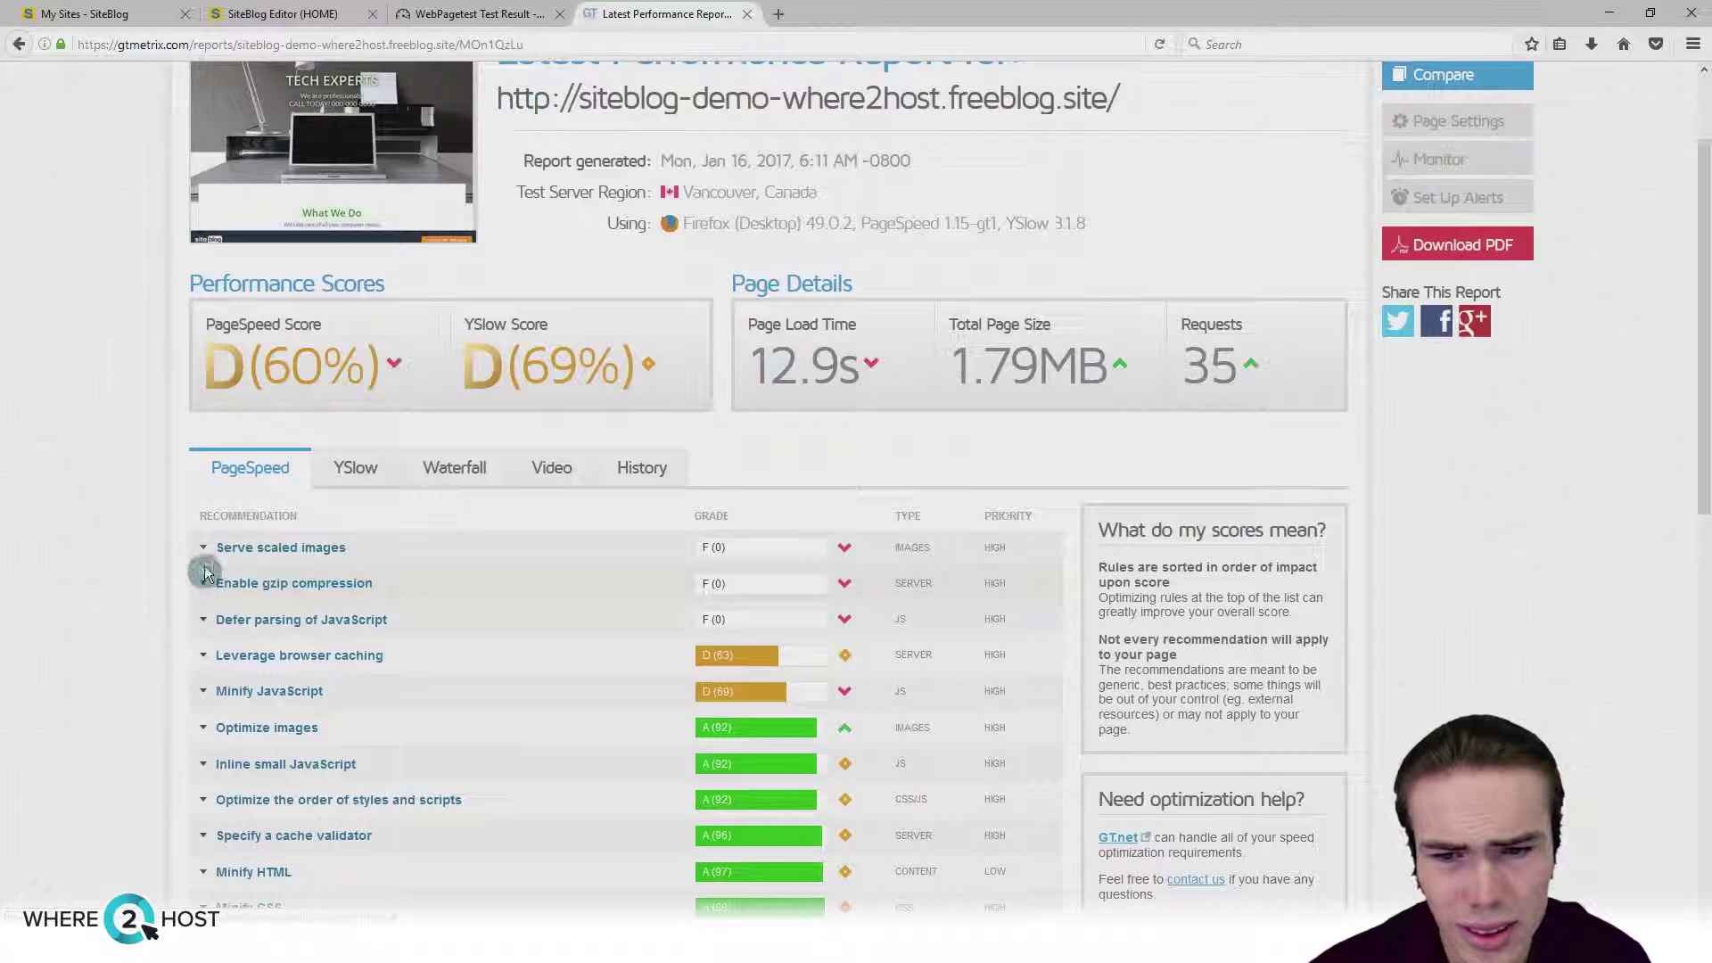
Step: Check Serve scaled images (400x266 image), then expand YSlow's Use cookie-free domains details
{"action": "left_click", "coordinate": [204, 555]}
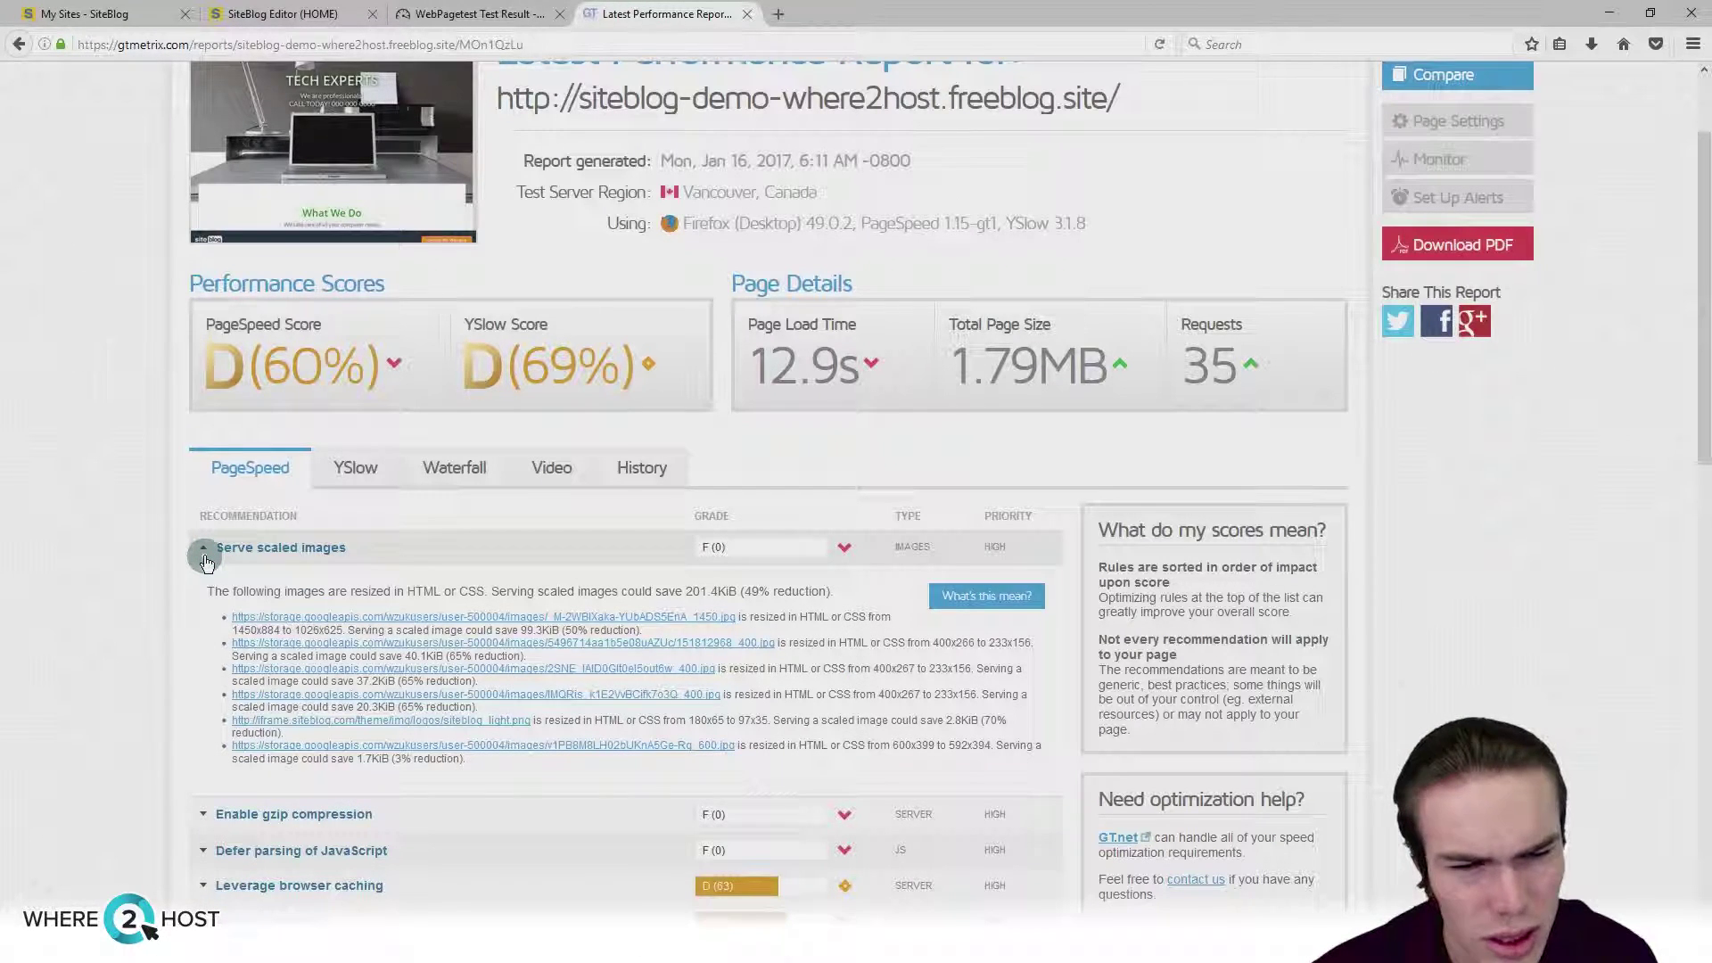
{"action": "left_click_drag", "start_coordinate": [975, 642], "coordinate": [930, 637]}
{"action": "left_click", "coordinate": [930, 636]}
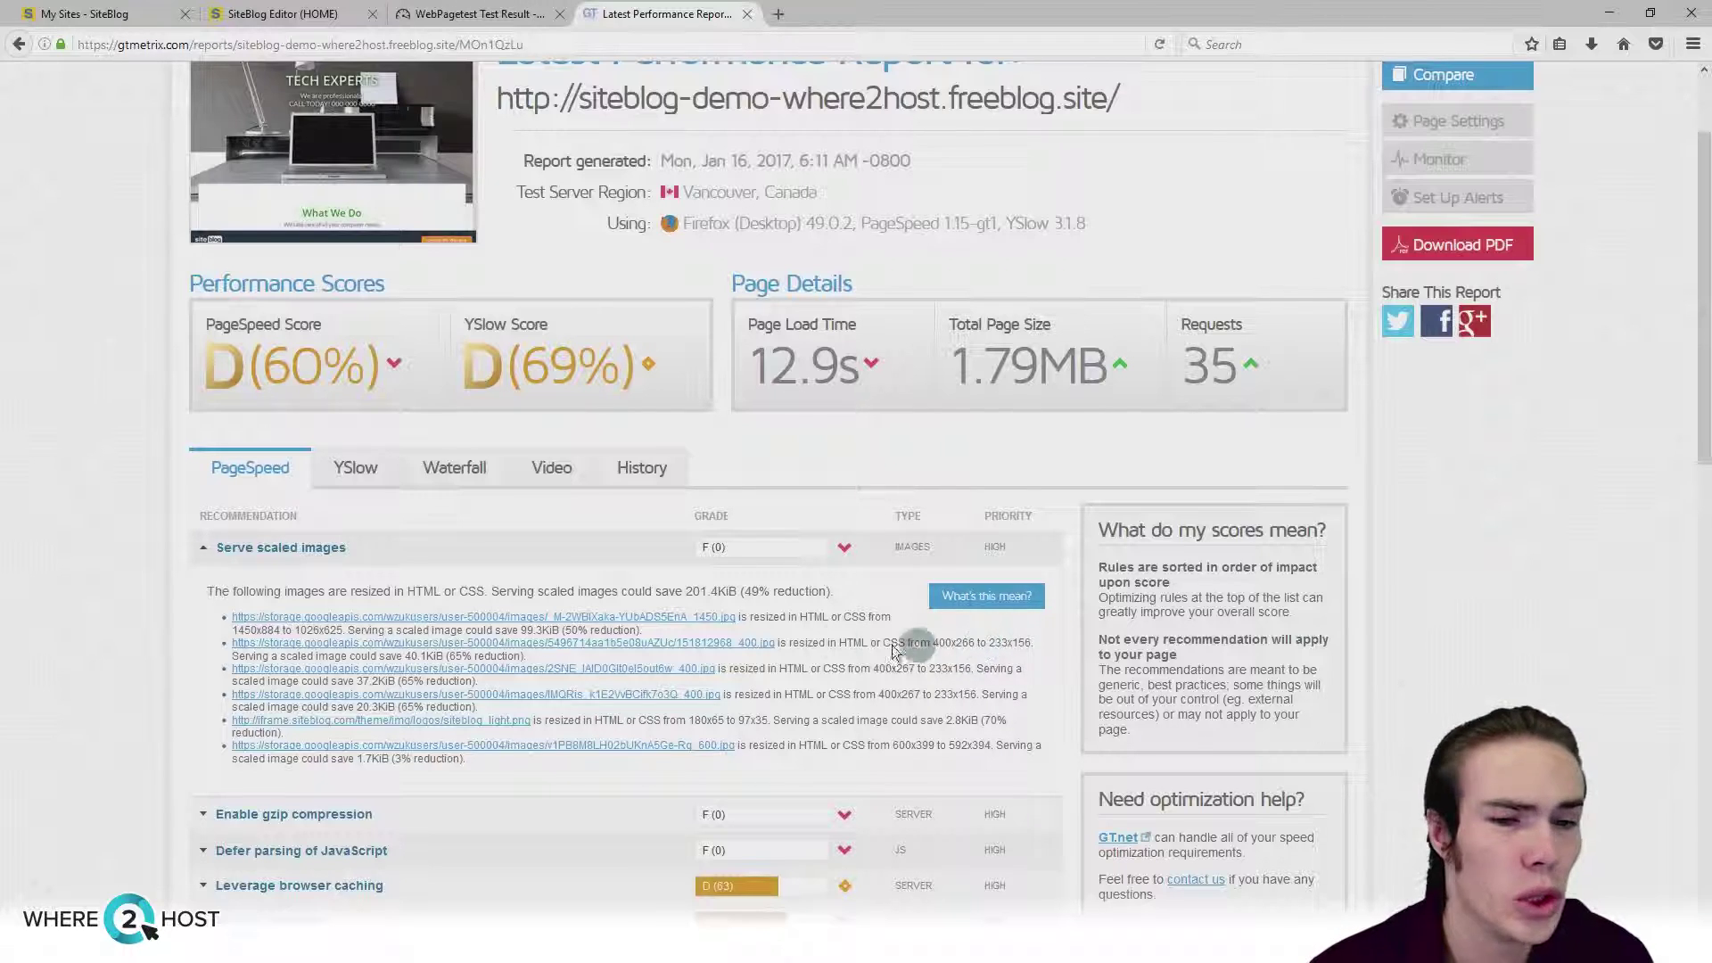
{"action": "left_click", "coordinate": [355, 467]}
{"action": "left_click", "coordinate": [237, 691]}
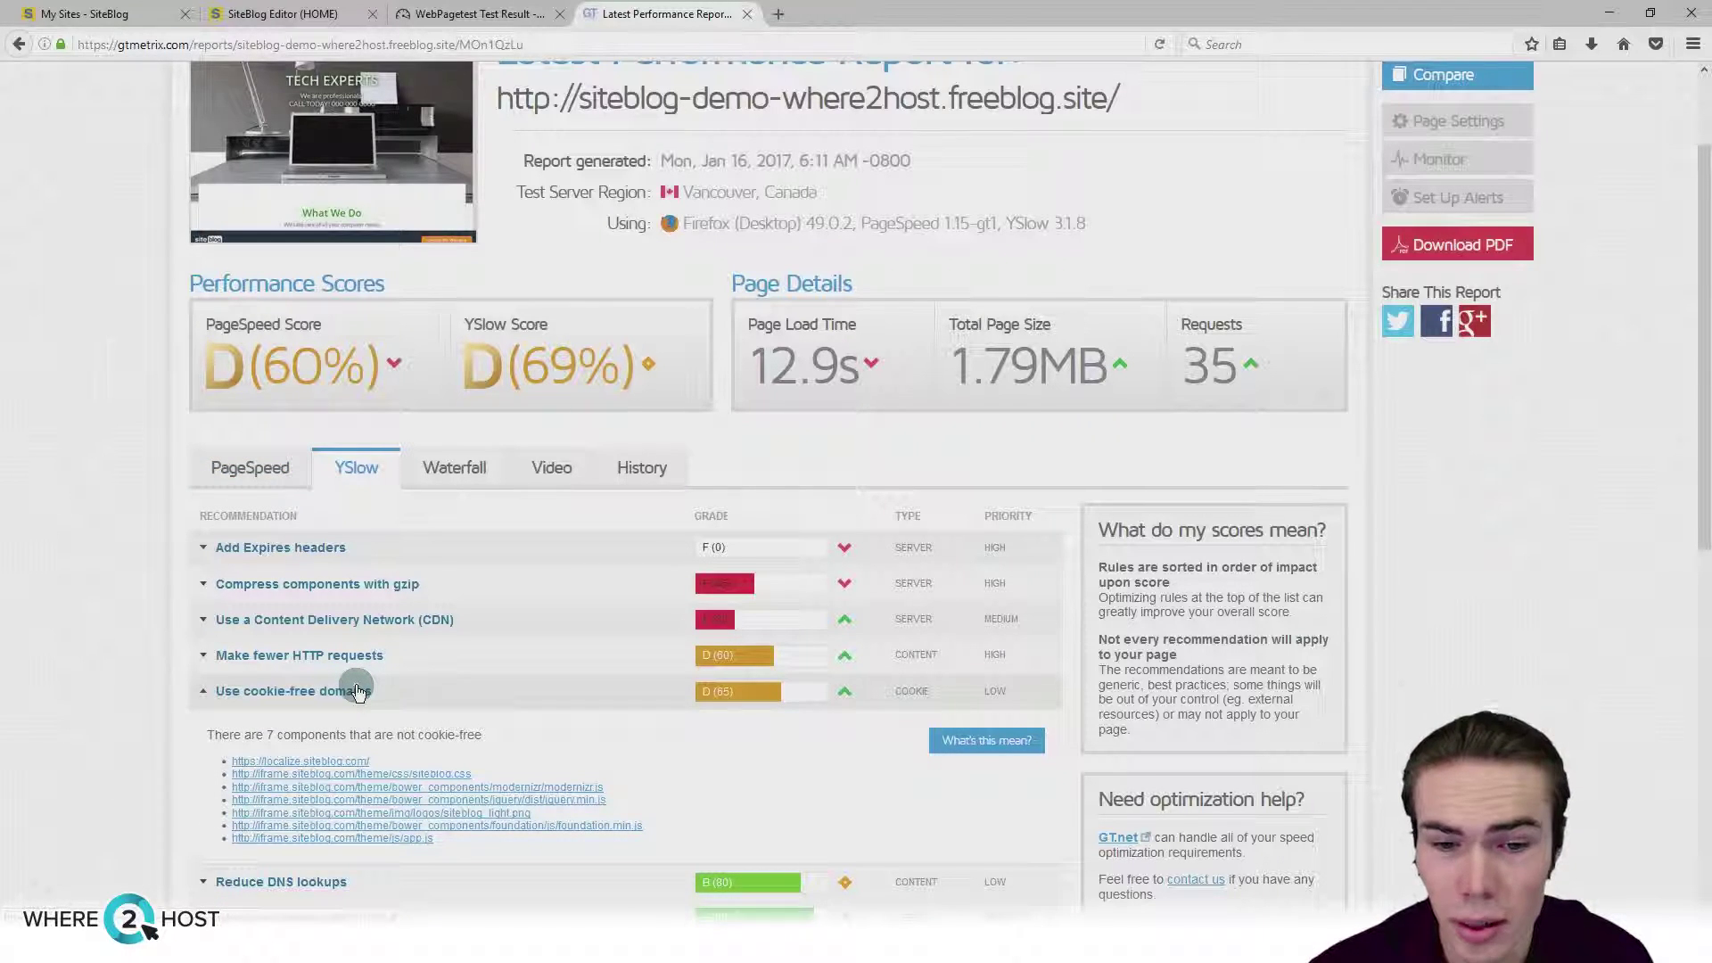
Step: Review the Add Expires headers, gzip and CDN YSlow details, then check the overall scores
{"action": "scroll", "coordinate": [357, 692], "scroll_direction": "down", "scroll_amount": 1}
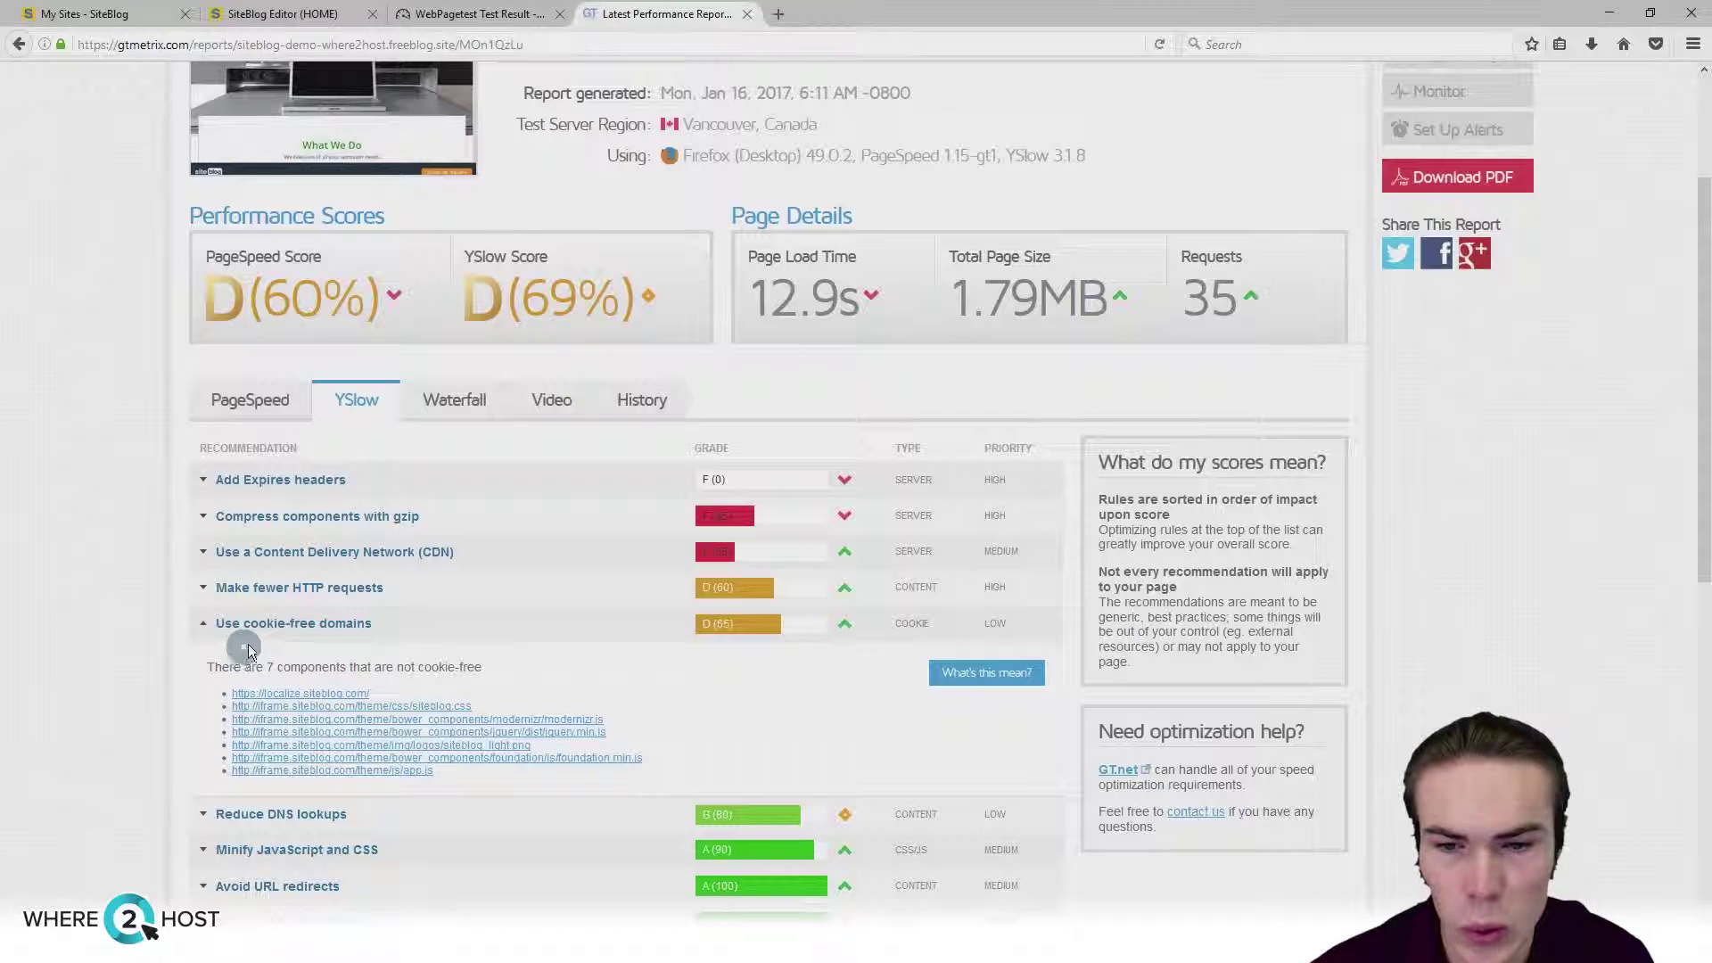
{"action": "left_click", "coordinate": [346, 479]}
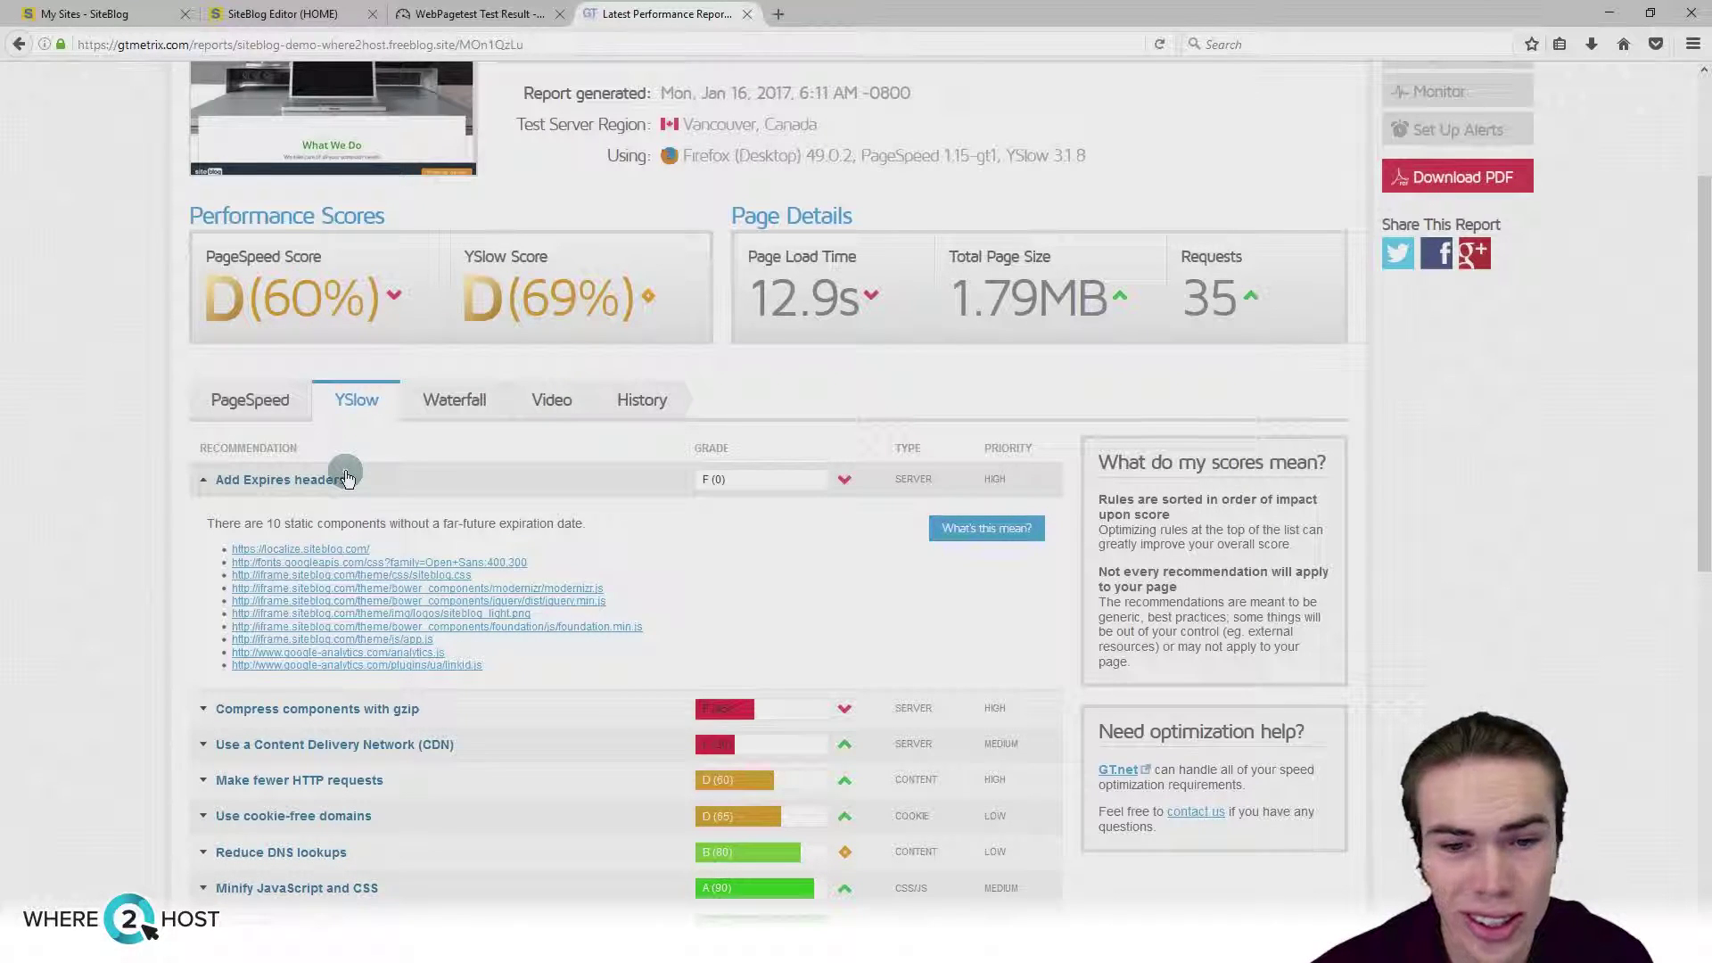
{"action": "left_click", "coordinate": [346, 479]}
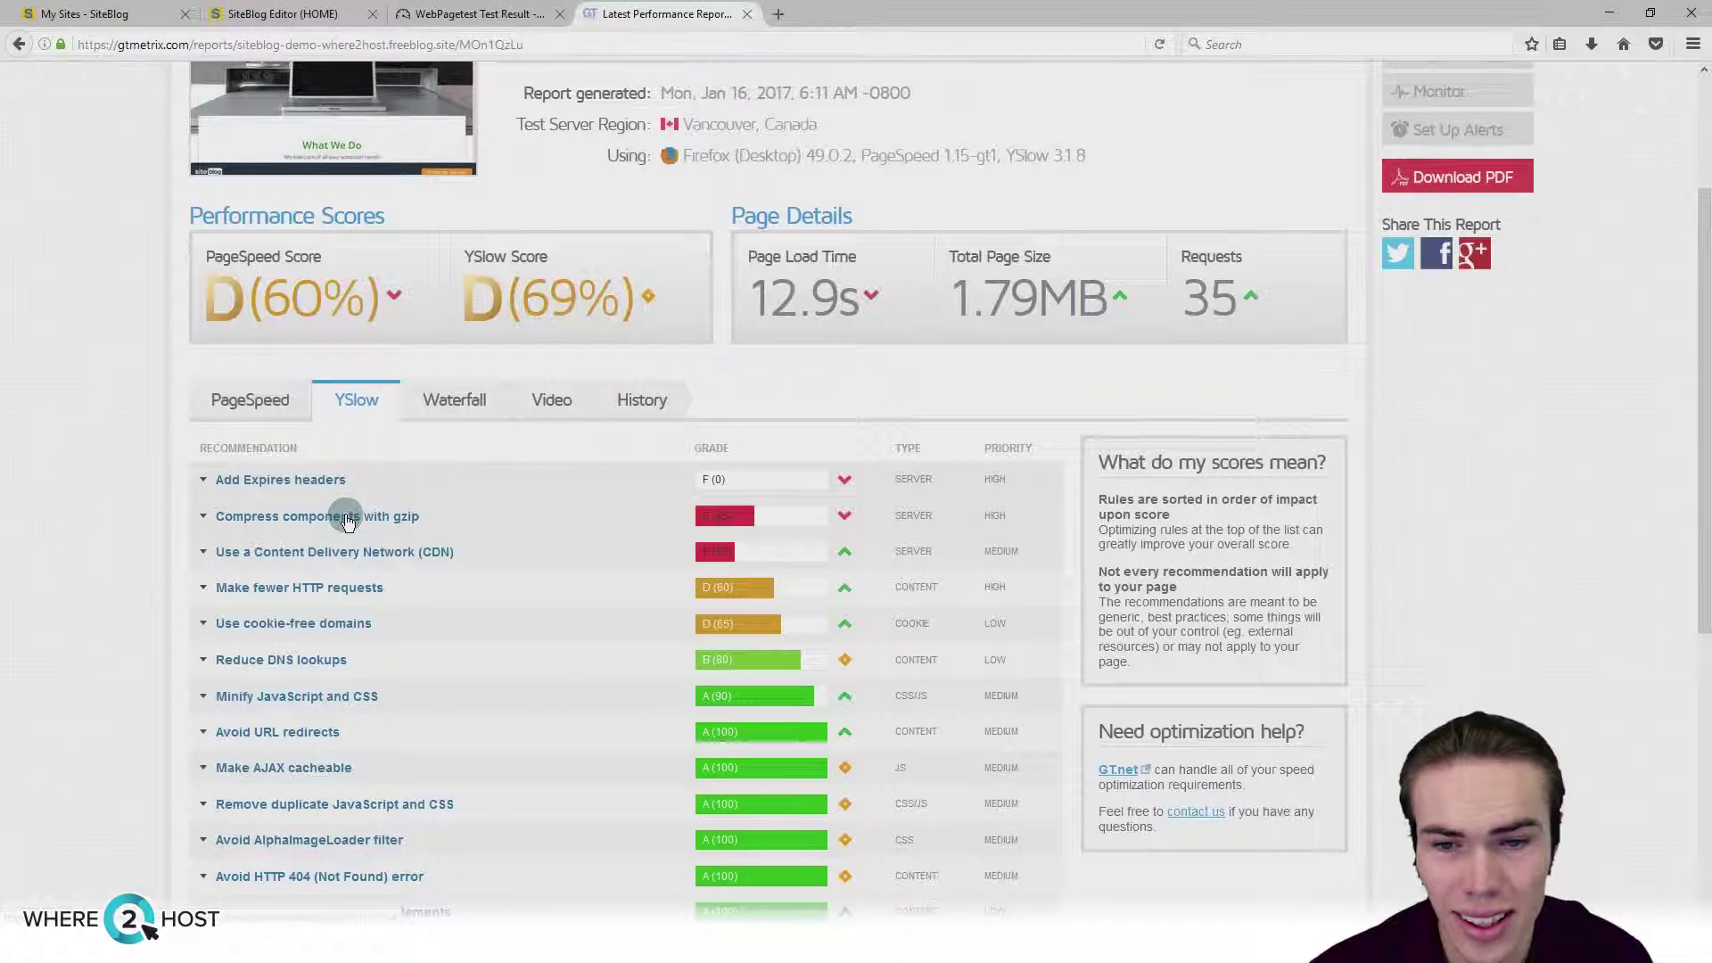
{"action": "left_click", "coordinate": [347, 517]}
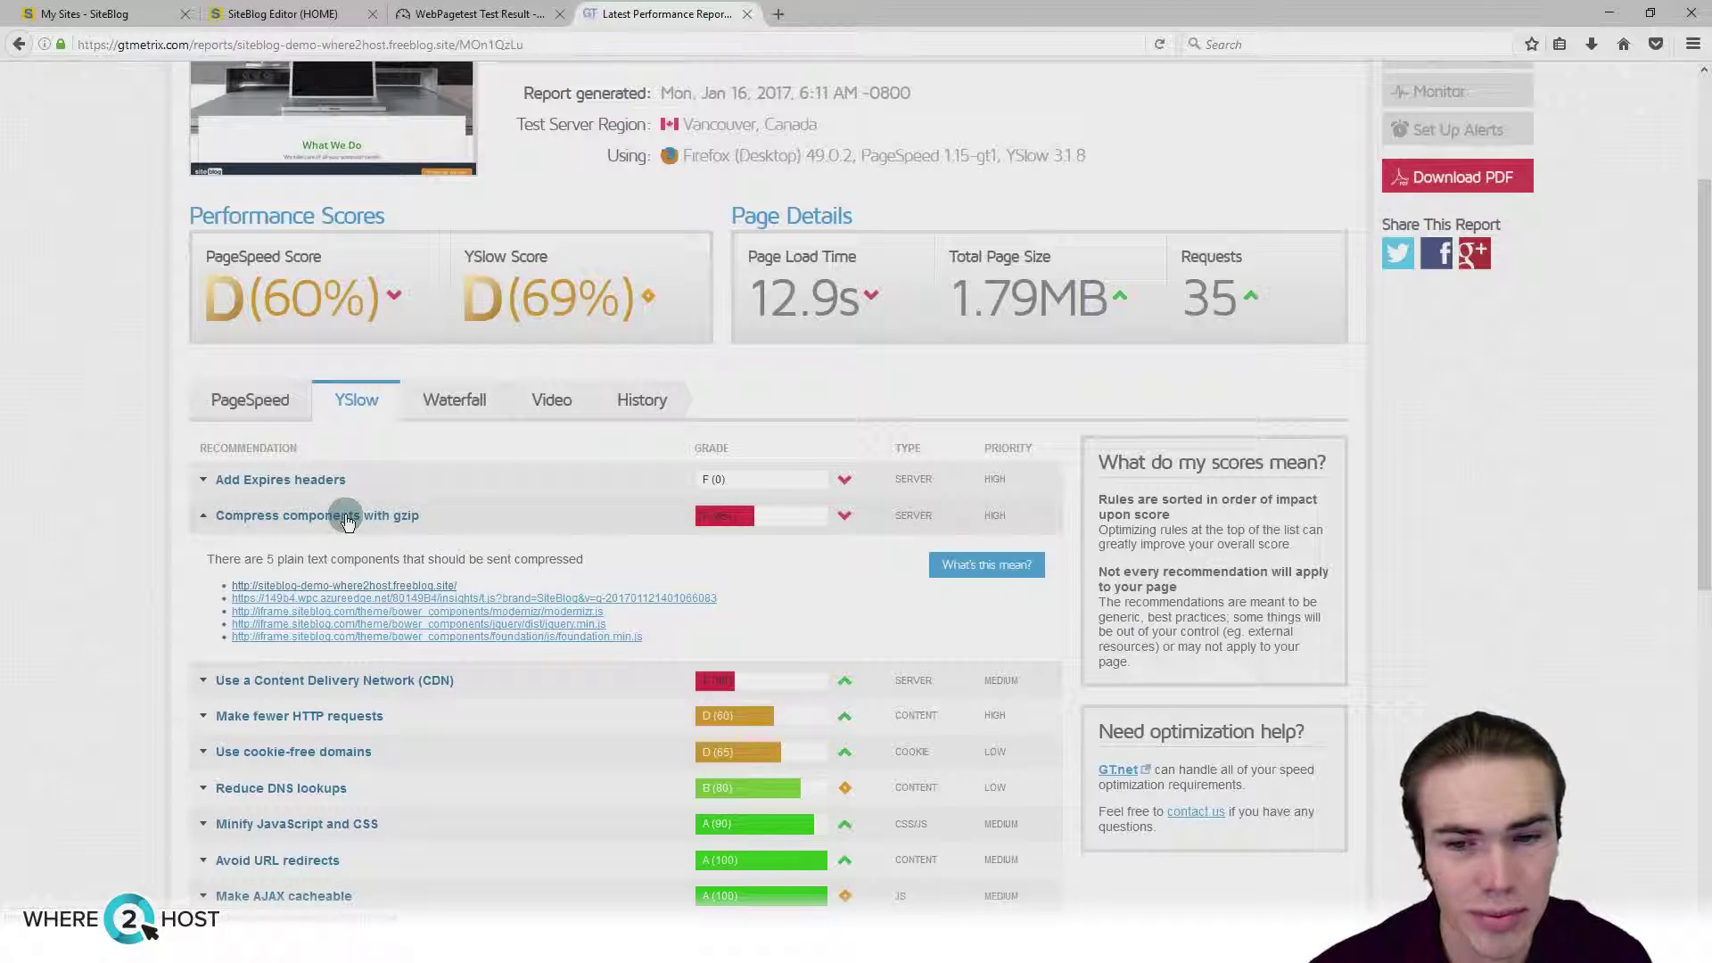
{"action": "left_click", "coordinate": [347, 517]}
{"action": "left_click", "coordinate": [349, 552]}
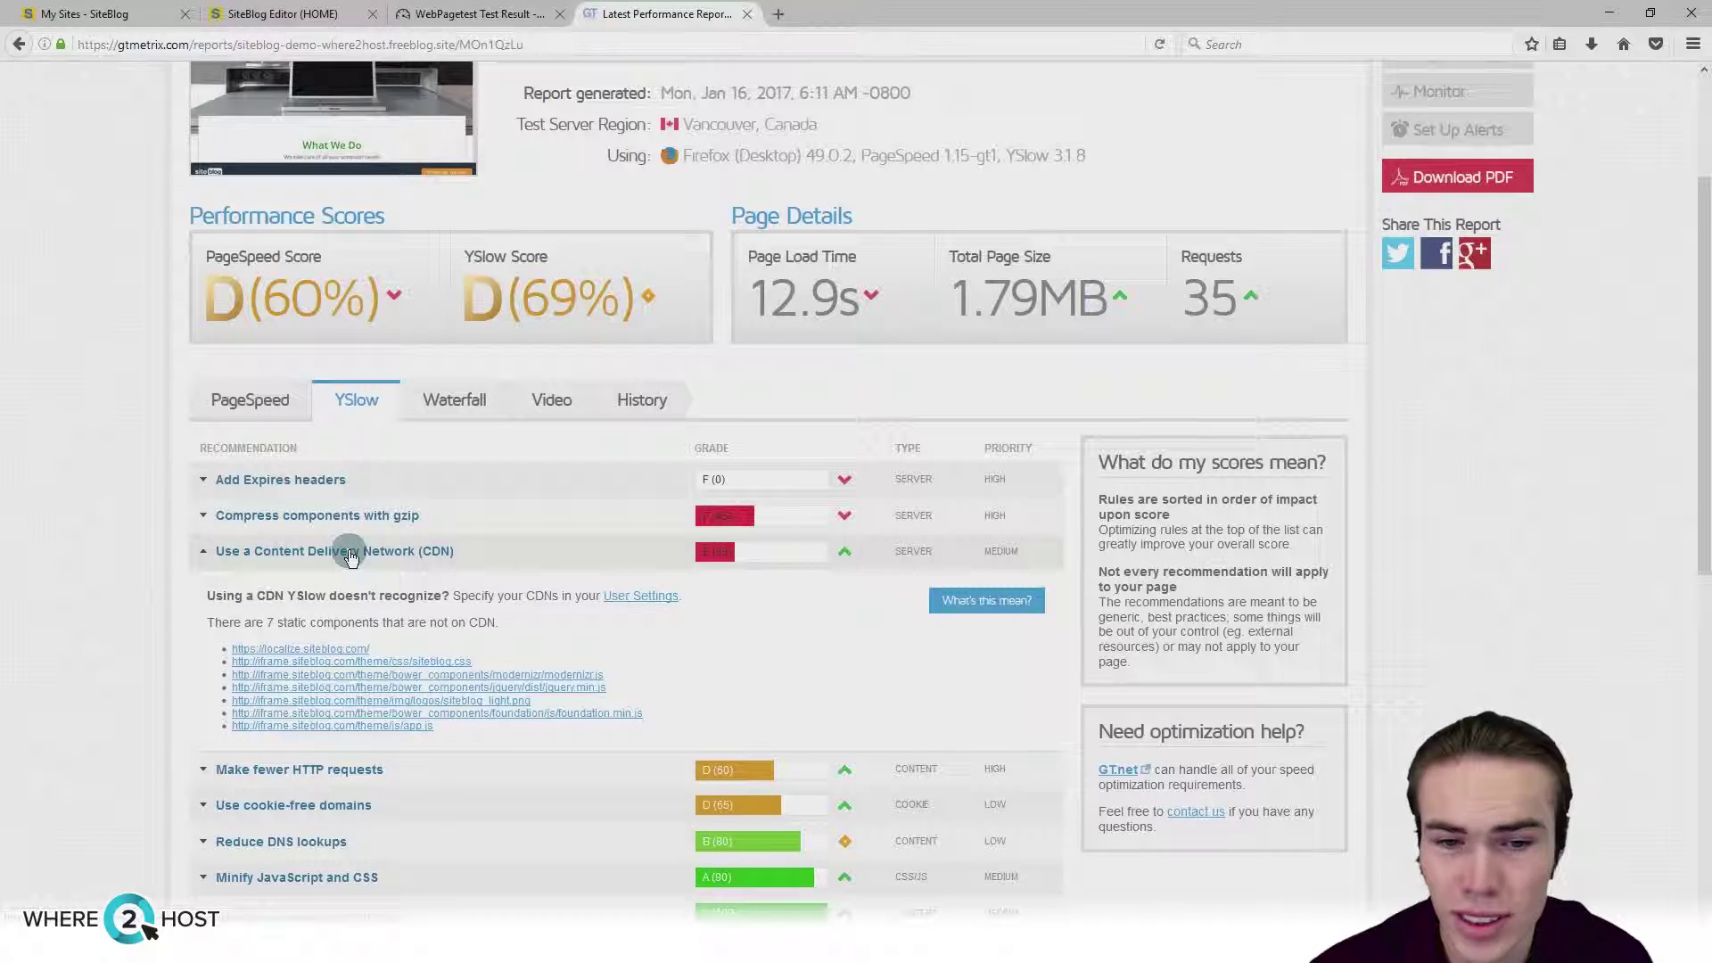
{"action": "left_click", "coordinate": [350, 552]}
{"action": "scroll", "coordinate": [78, 551], "scroll_direction": "up", "scroll_amount": 3}
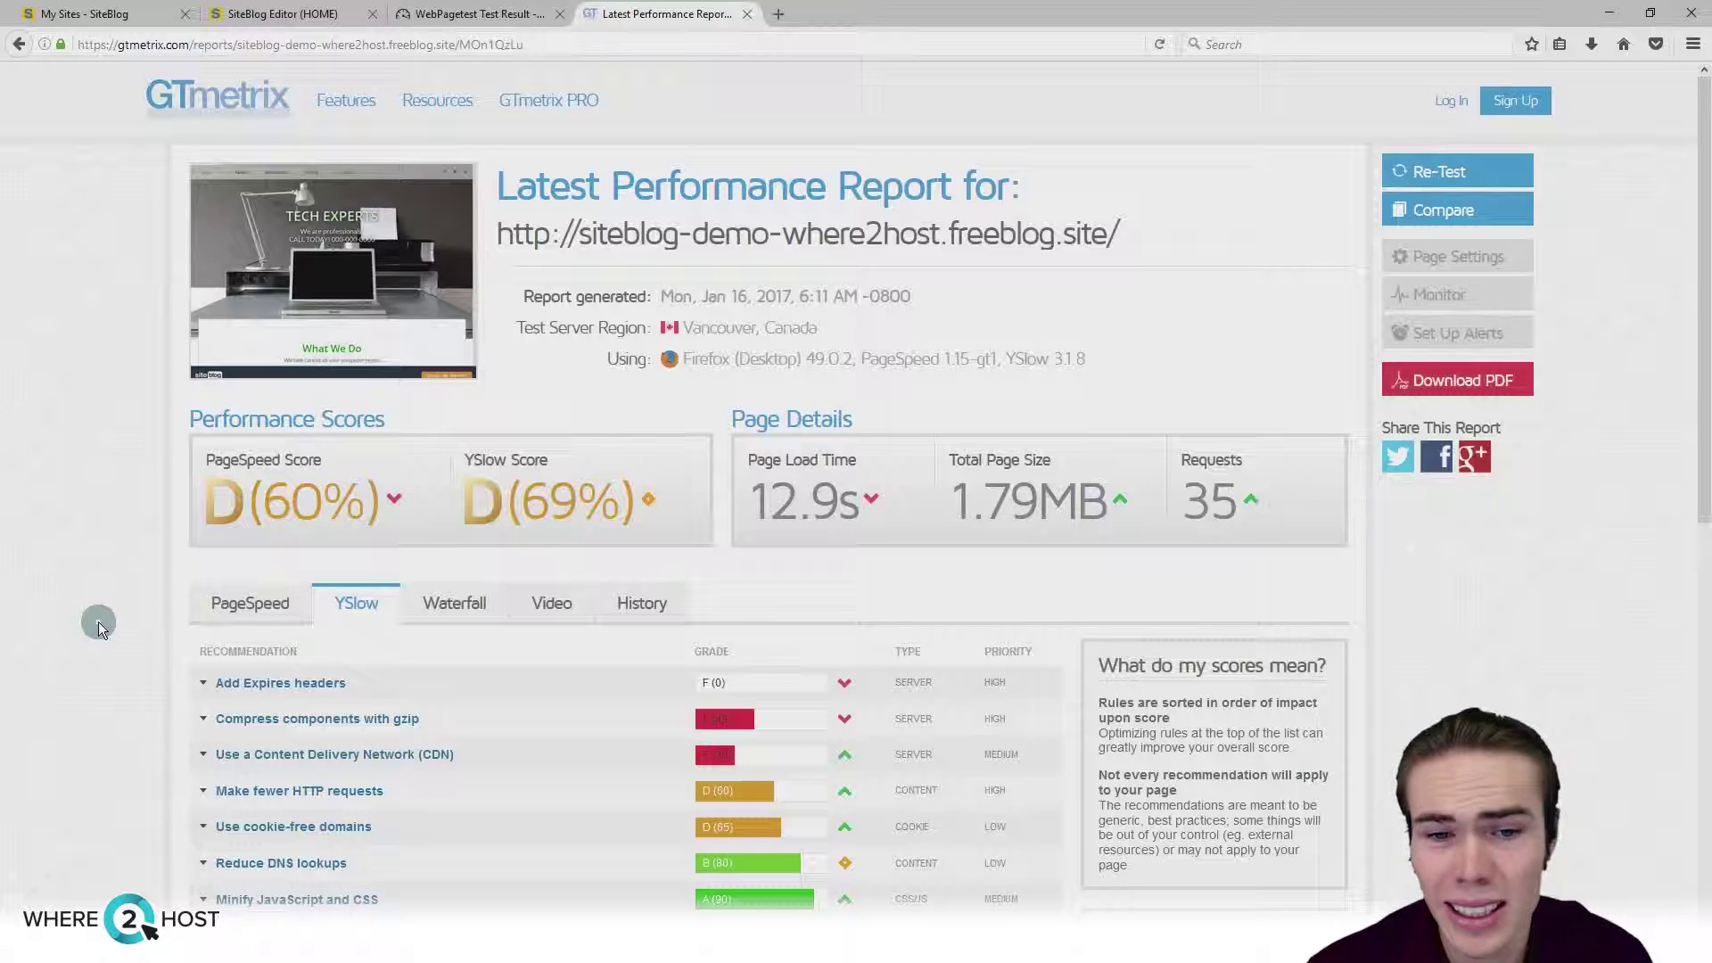
{"action": "mouse_move", "coordinate": [649, 504]}
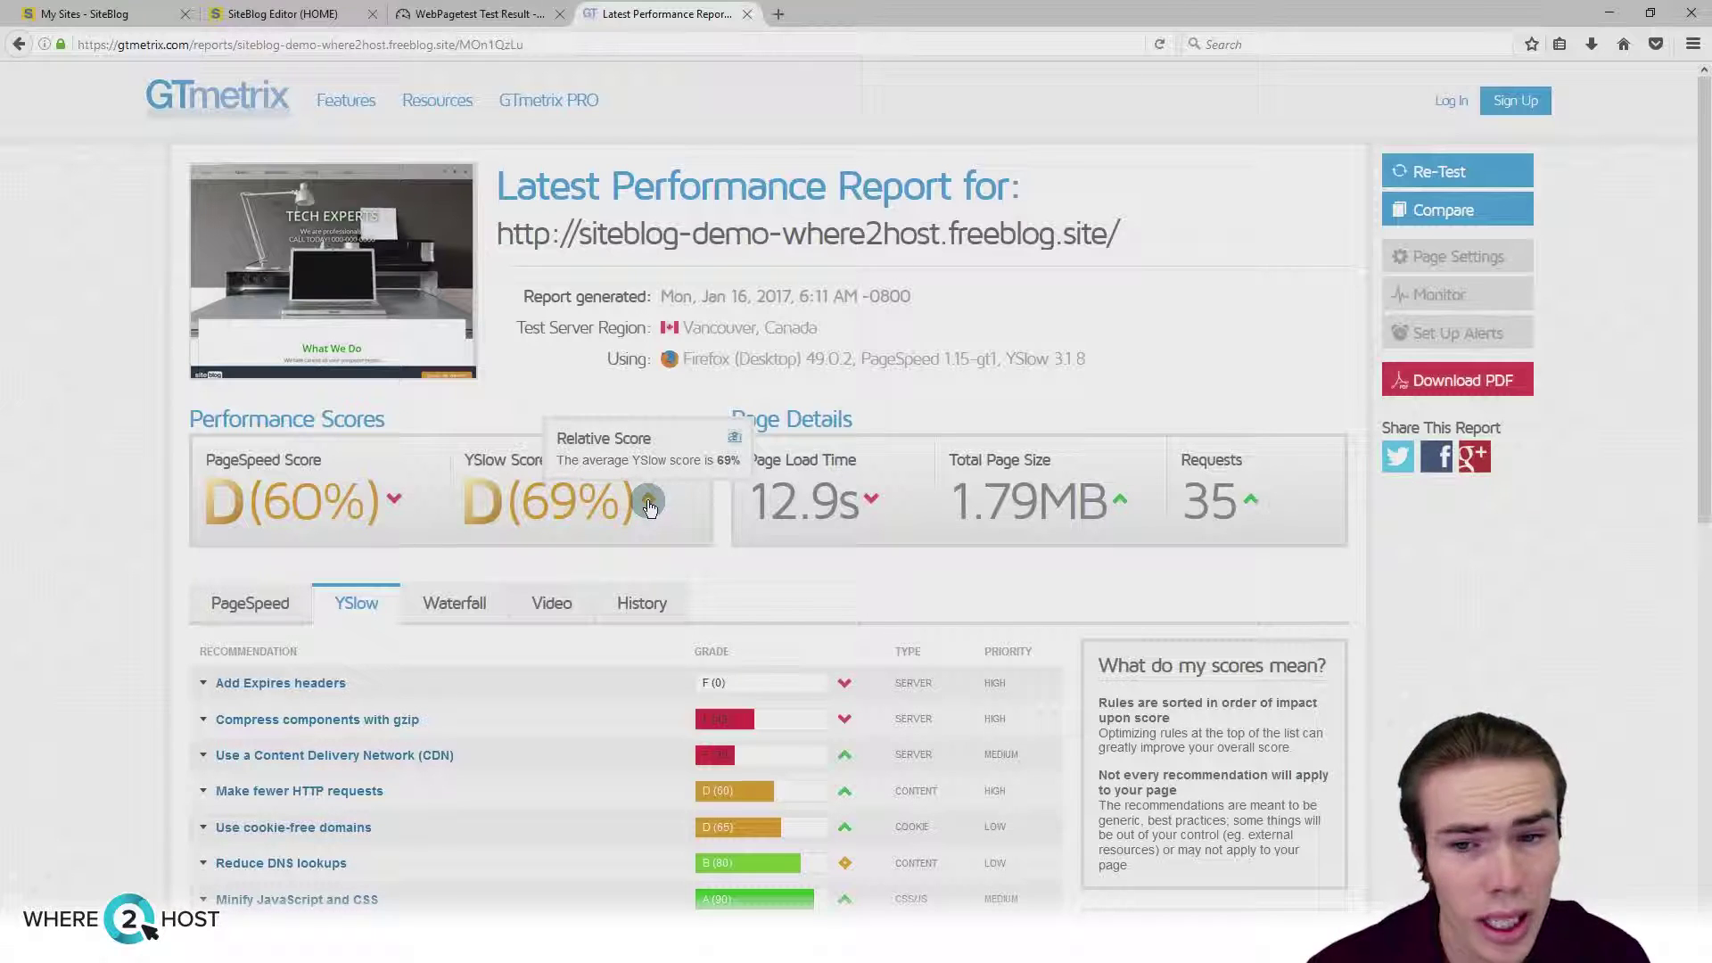
{"action": "mouse_move", "coordinate": [395, 502]}
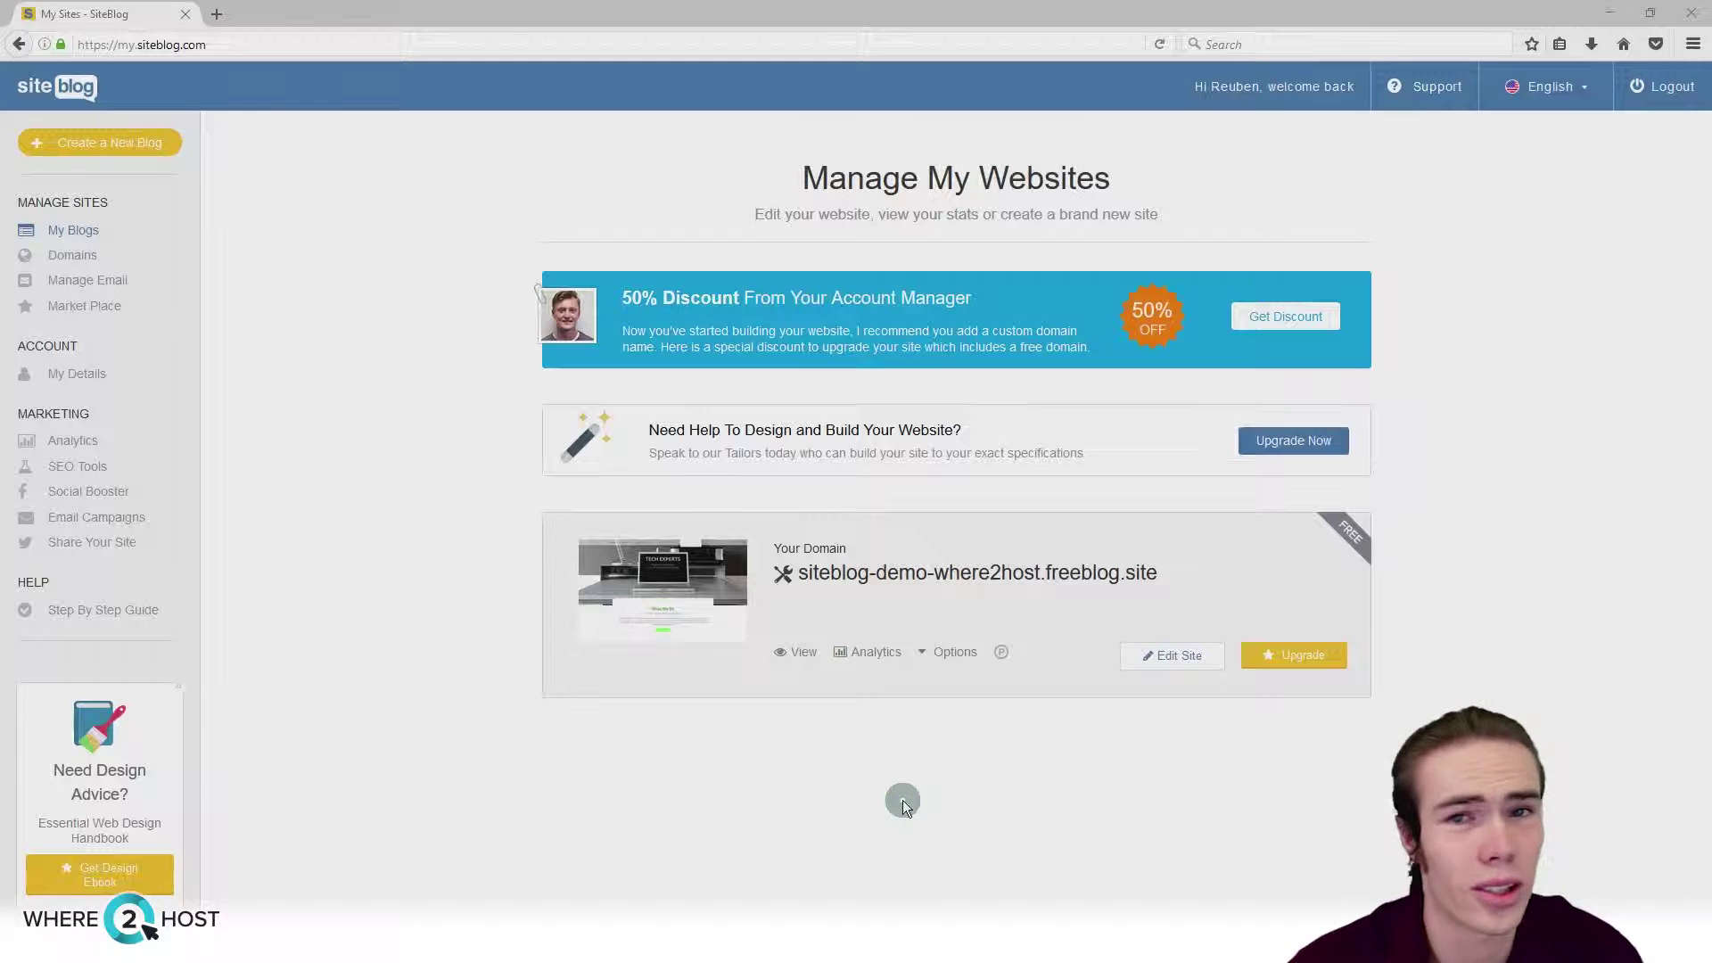
Step: Upgrade the free site to reach the secure payments page for siteblog-demo-where2host.com
{"action": "left_click", "coordinate": [1279, 660]}
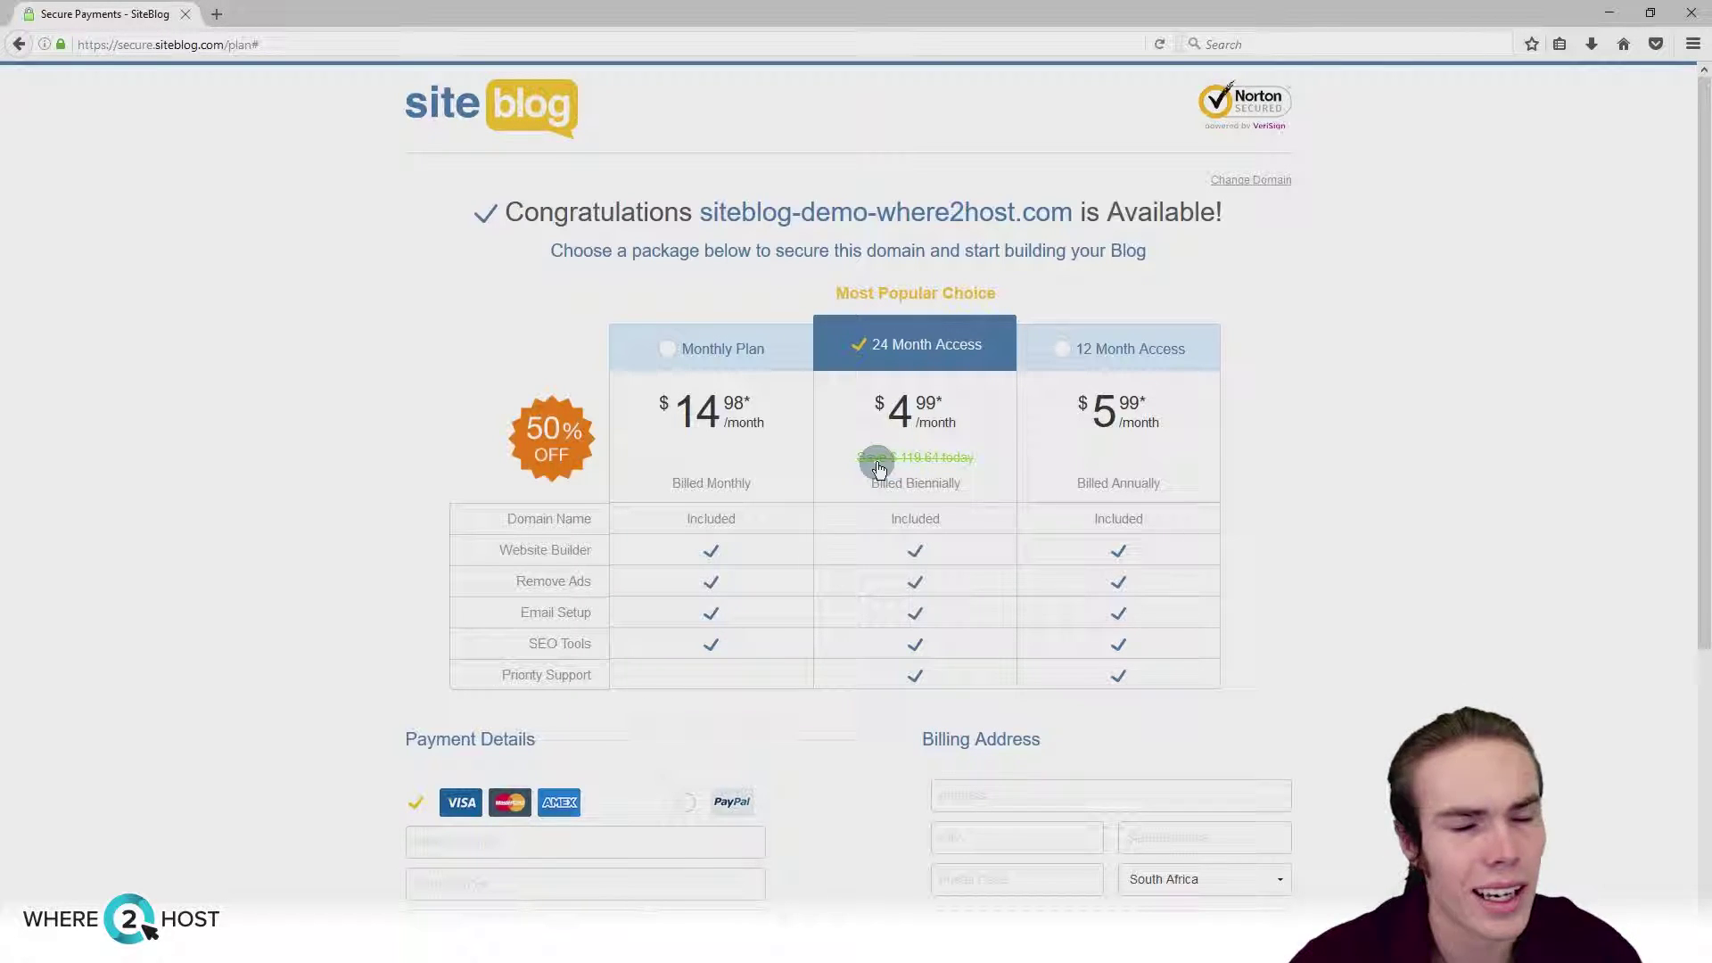
Step: Choose the 12 Month Access plan and check the available domain name in the heading
{"action": "left_click", "coordinate": [1061, 349]}
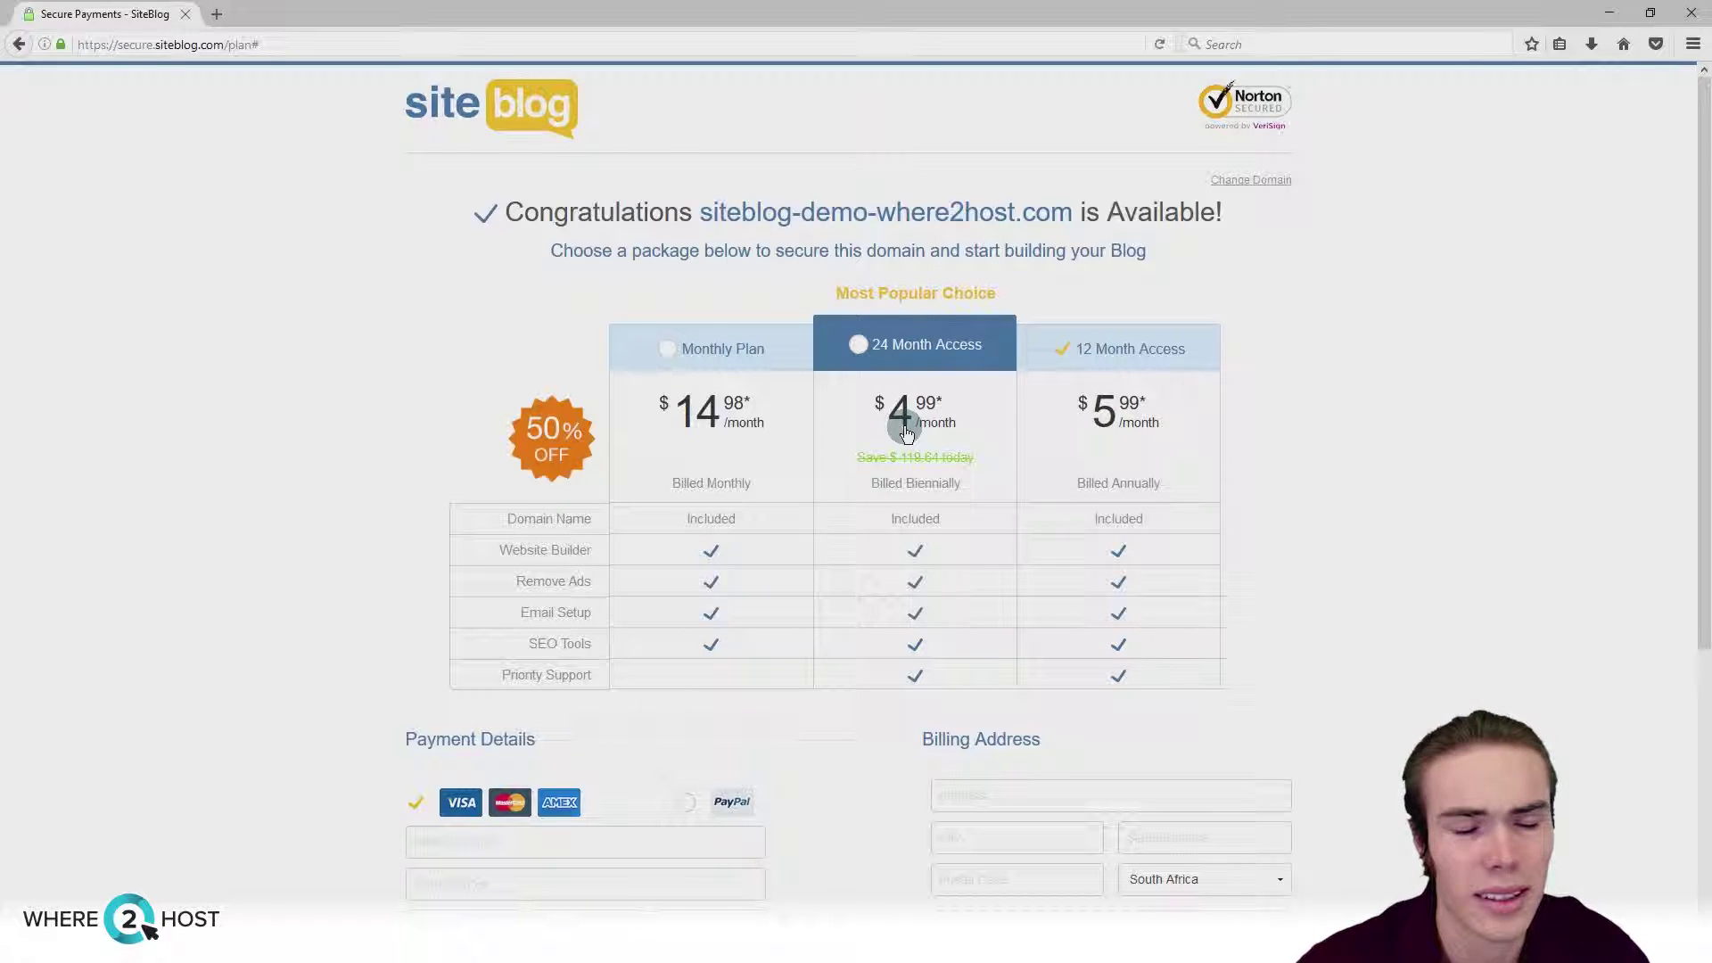
{"action": "left_click_drag", "start_coordinate": [698, 210], "coordinate": [1254, 233]}
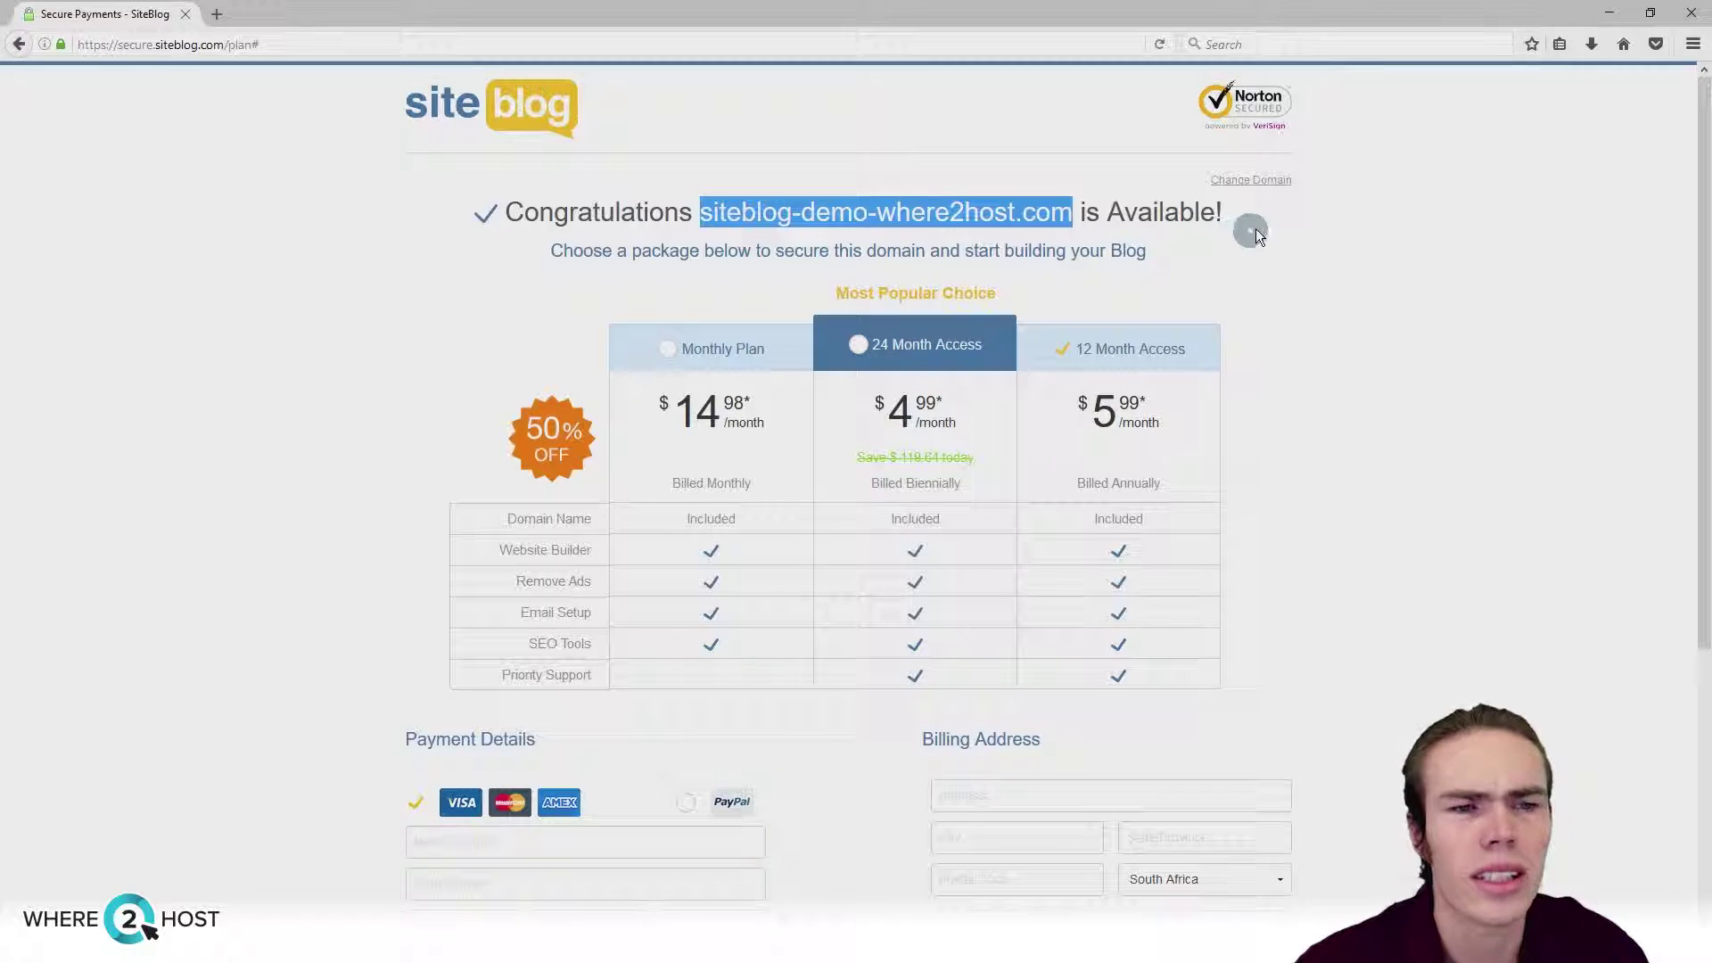
{"action": "left_click", "coordinate": [1261, 227]}
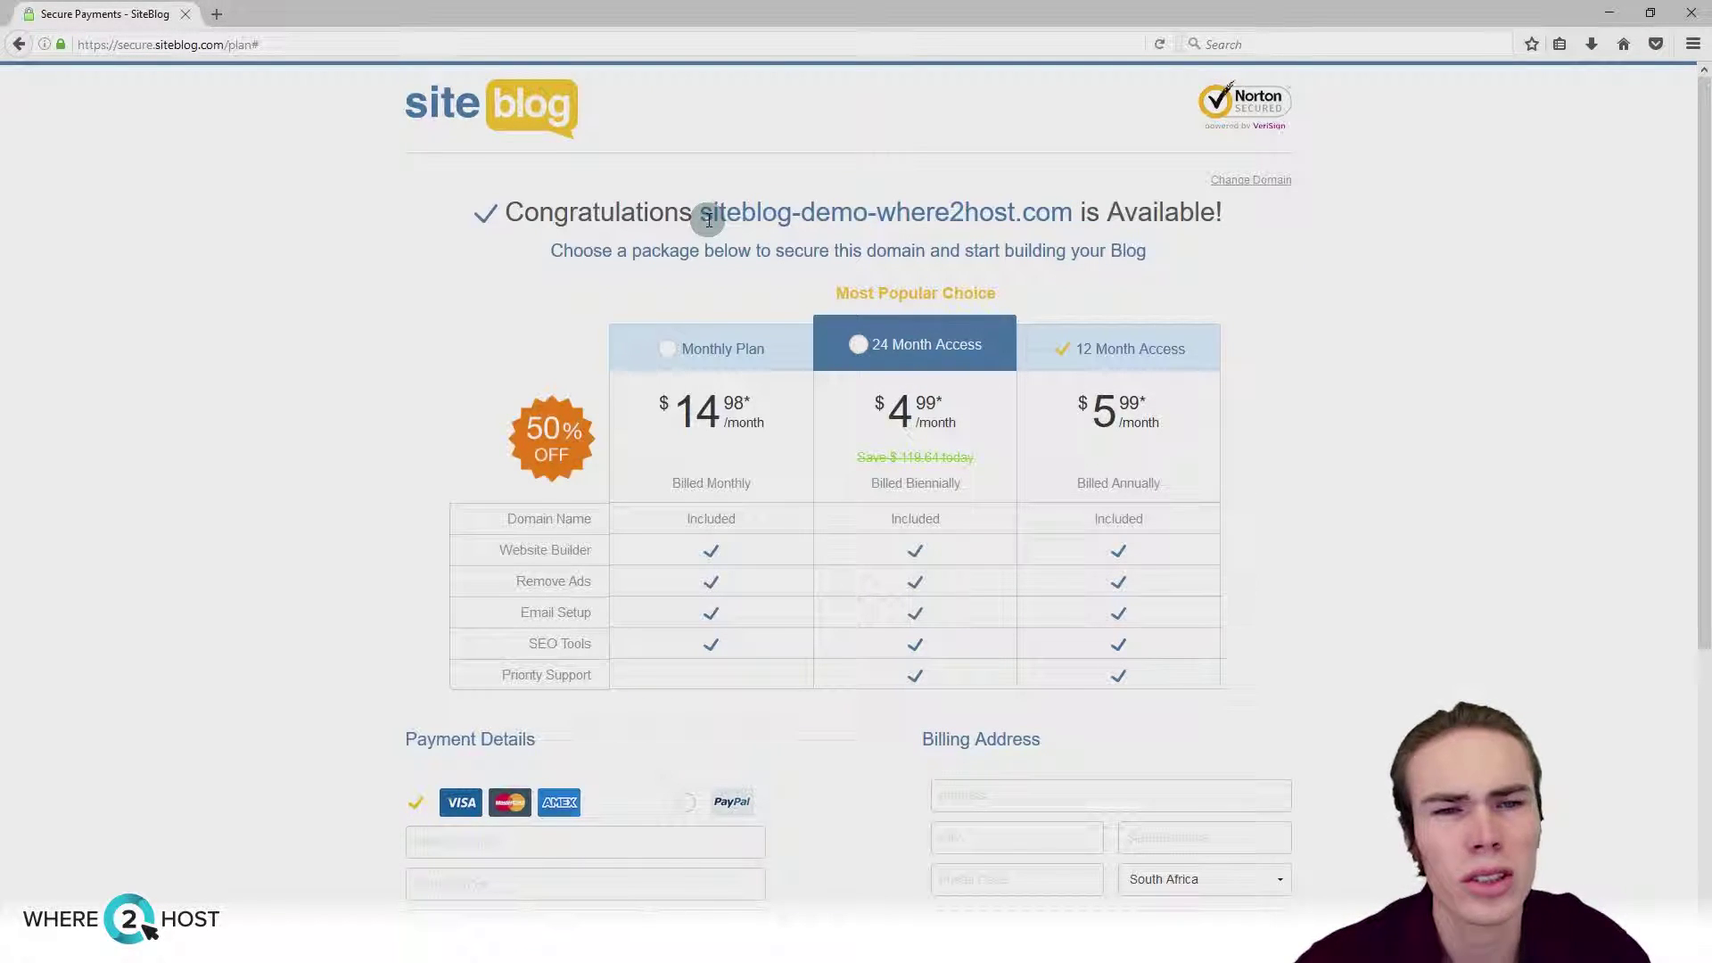
{"action": "left_click_drag", "start_coordinate": [699, 212], "coordinate": [1273, 226]}
{"action": "left_click", "coordinate": [1307, 236]}
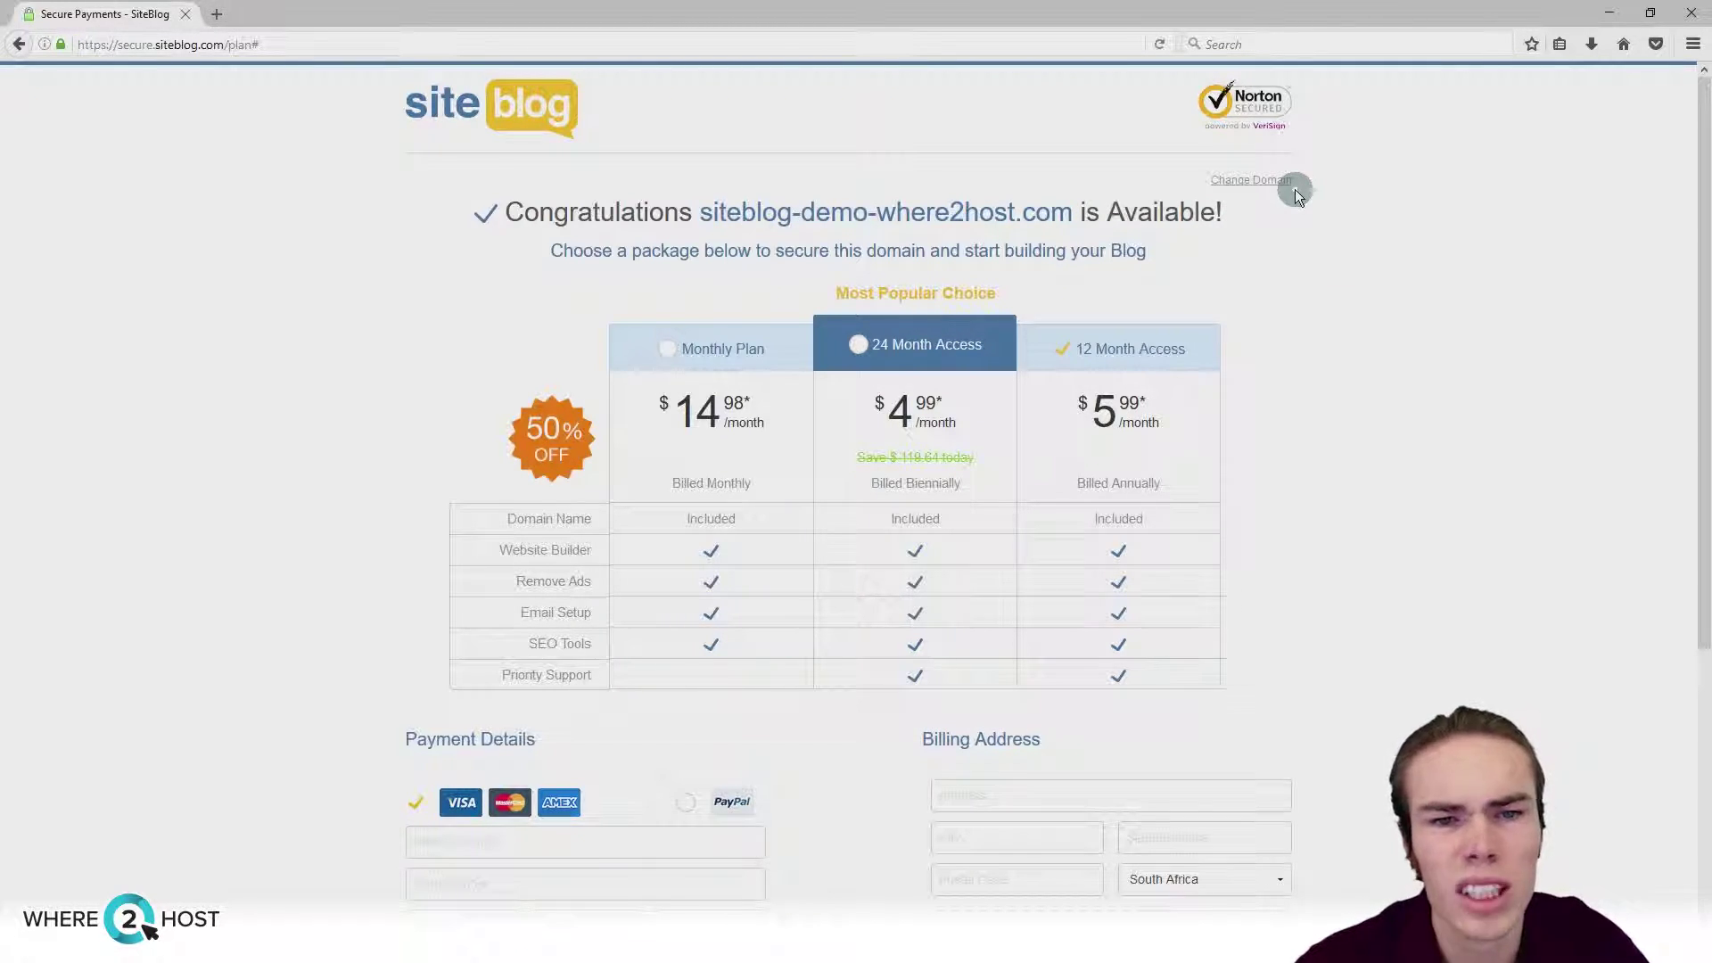
Step: Review the $71.82 order total and confirm the plan purchase
{"action": "scroll", "coordinate": [1254, 418], "scroll_direction": "down", "scroll_amount": 3}
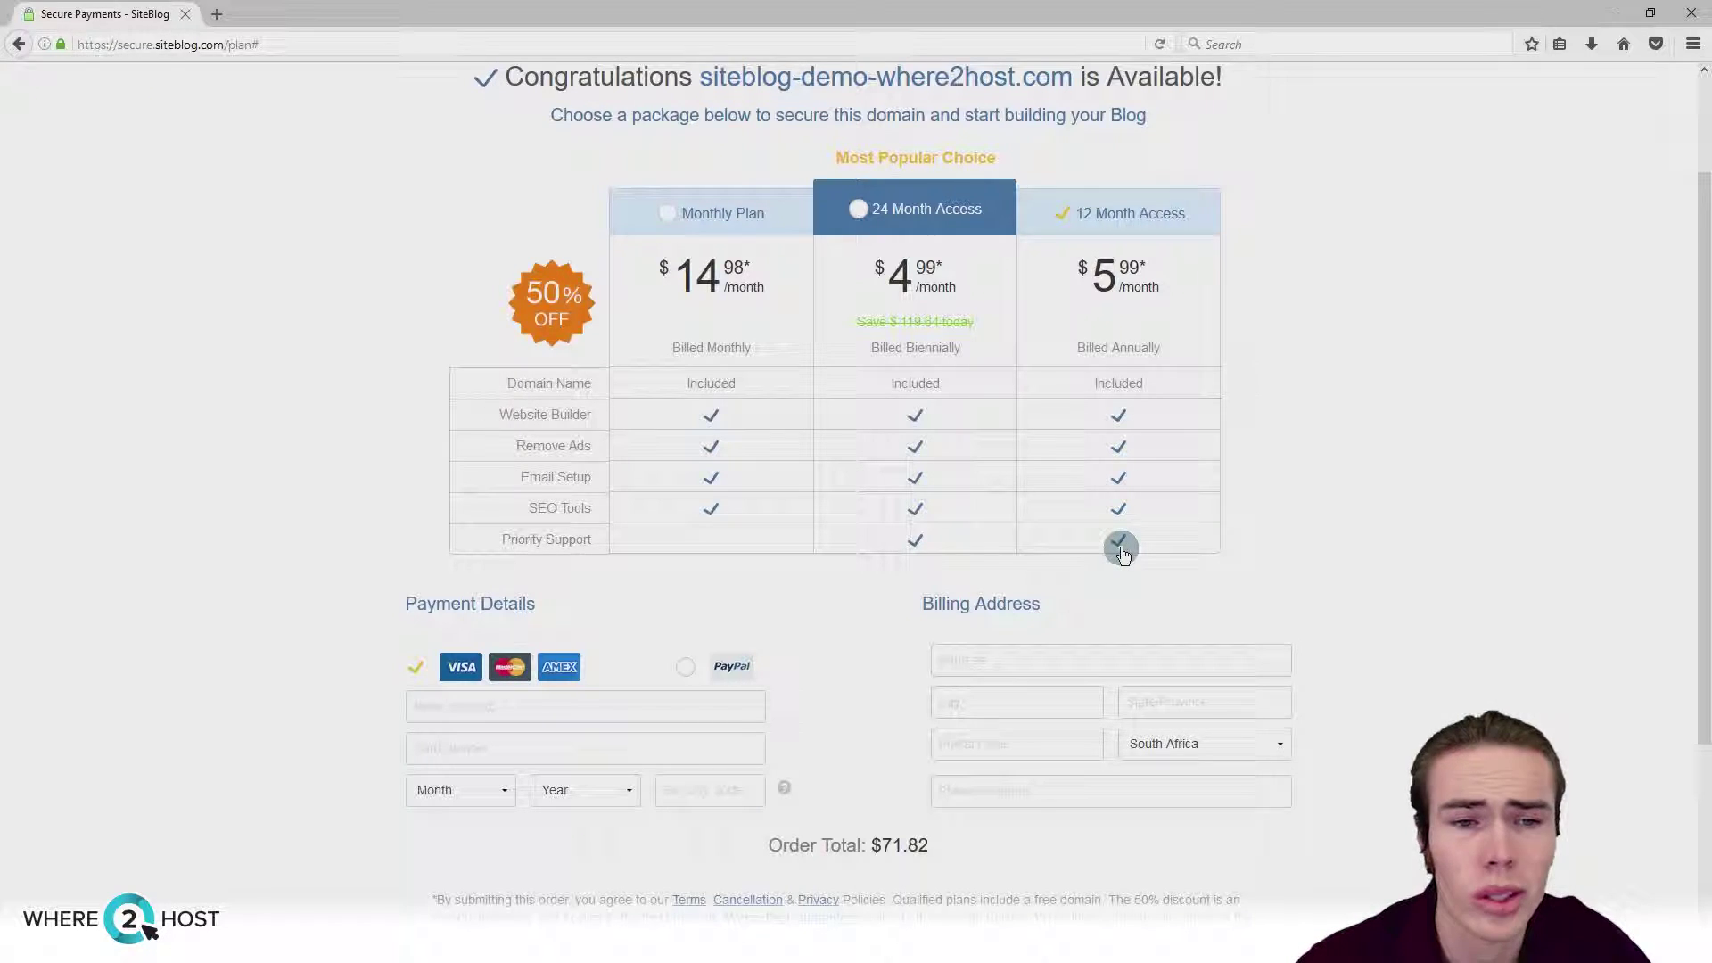
{"action": "scroll", "coordinate": [1122, 553], "scroll_direction": "down", "scroll_amount": 4}
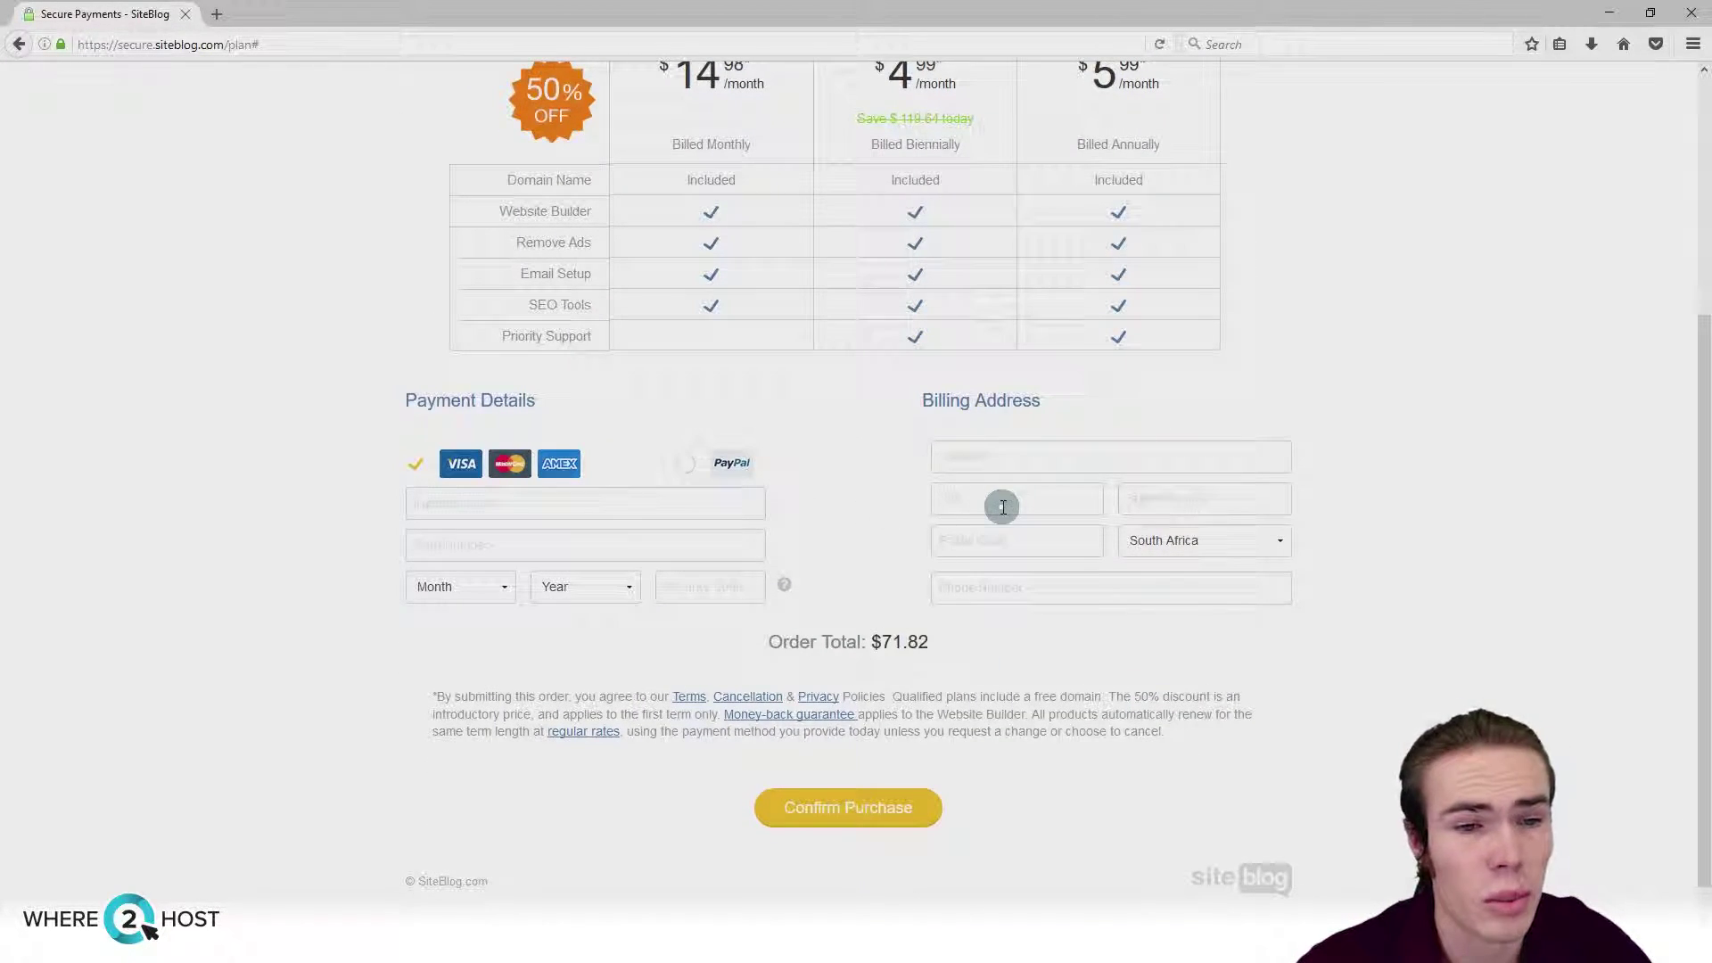
{"action": "left_click_drag", "start_coordinate": [874, 643], "coordinate": [956, 634]}
{"action": "left_click", "coordinate": [960, 634]}
{"action": "scroll", "coordinate": [981, 642], "scroll_direction": "up", "scroll_amount": 1}
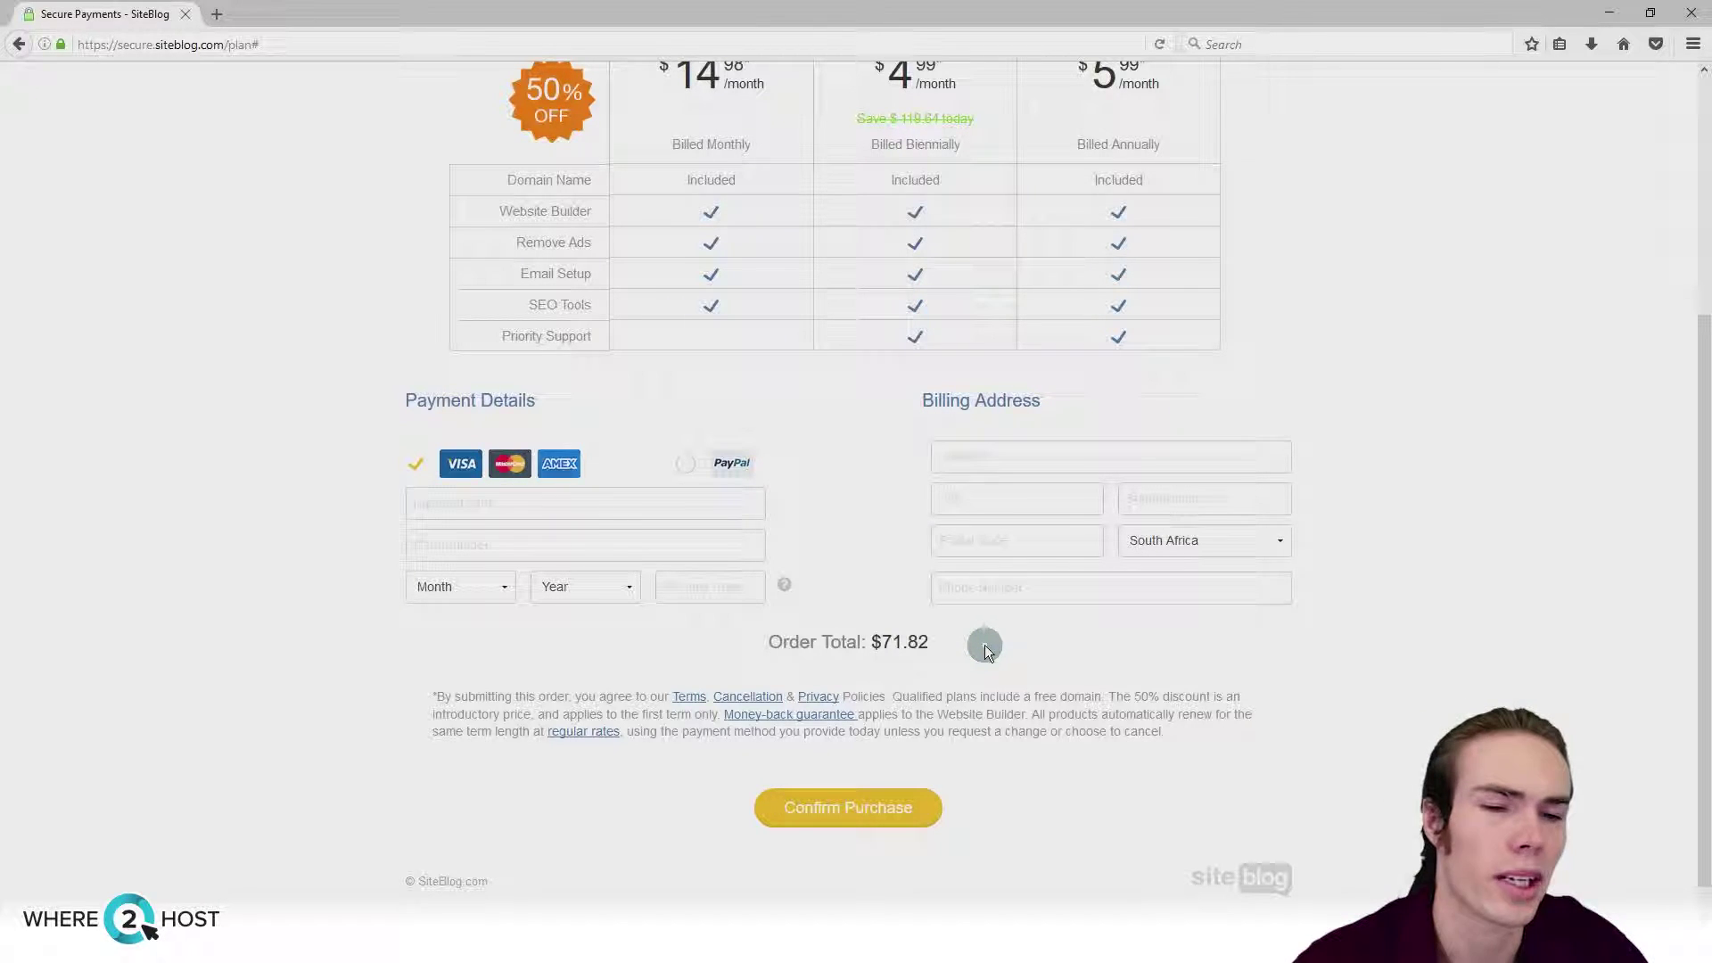
{"action": "scroll", "coordinate": [984, 645], "scroll_direction": "down", "scroll_amount": 1}
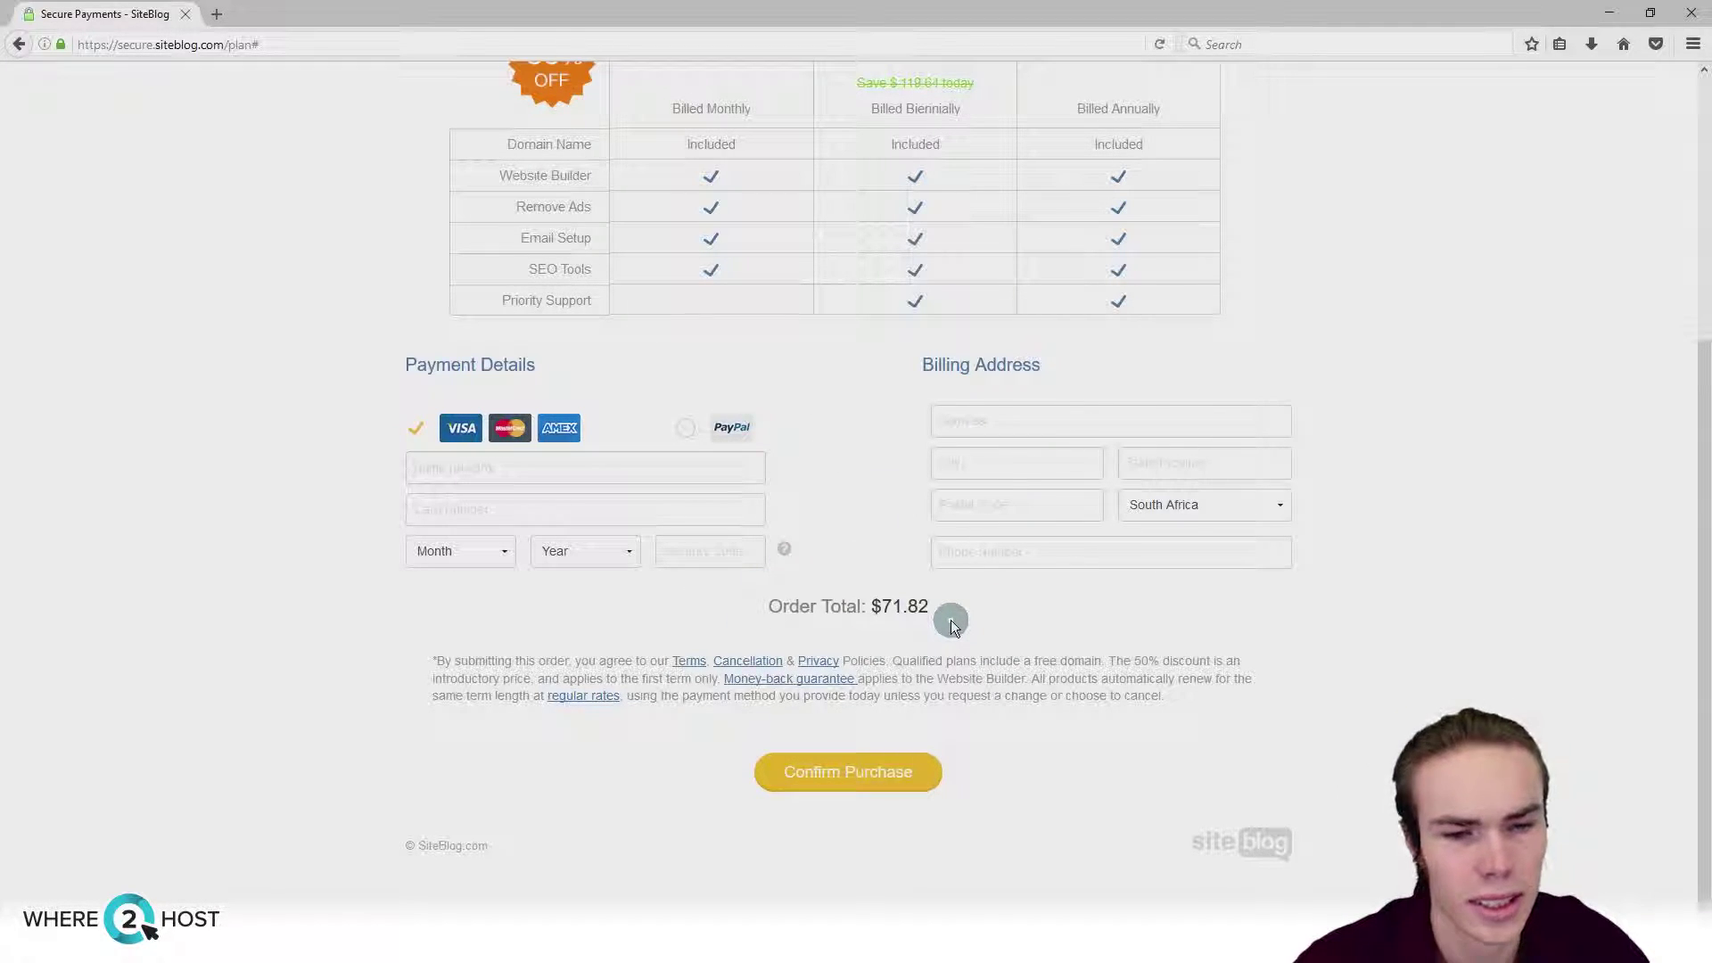
{"action": "scroll", "coordinate": [1111, 720], "scroll_direction": "up", "scroll_amount": 5}
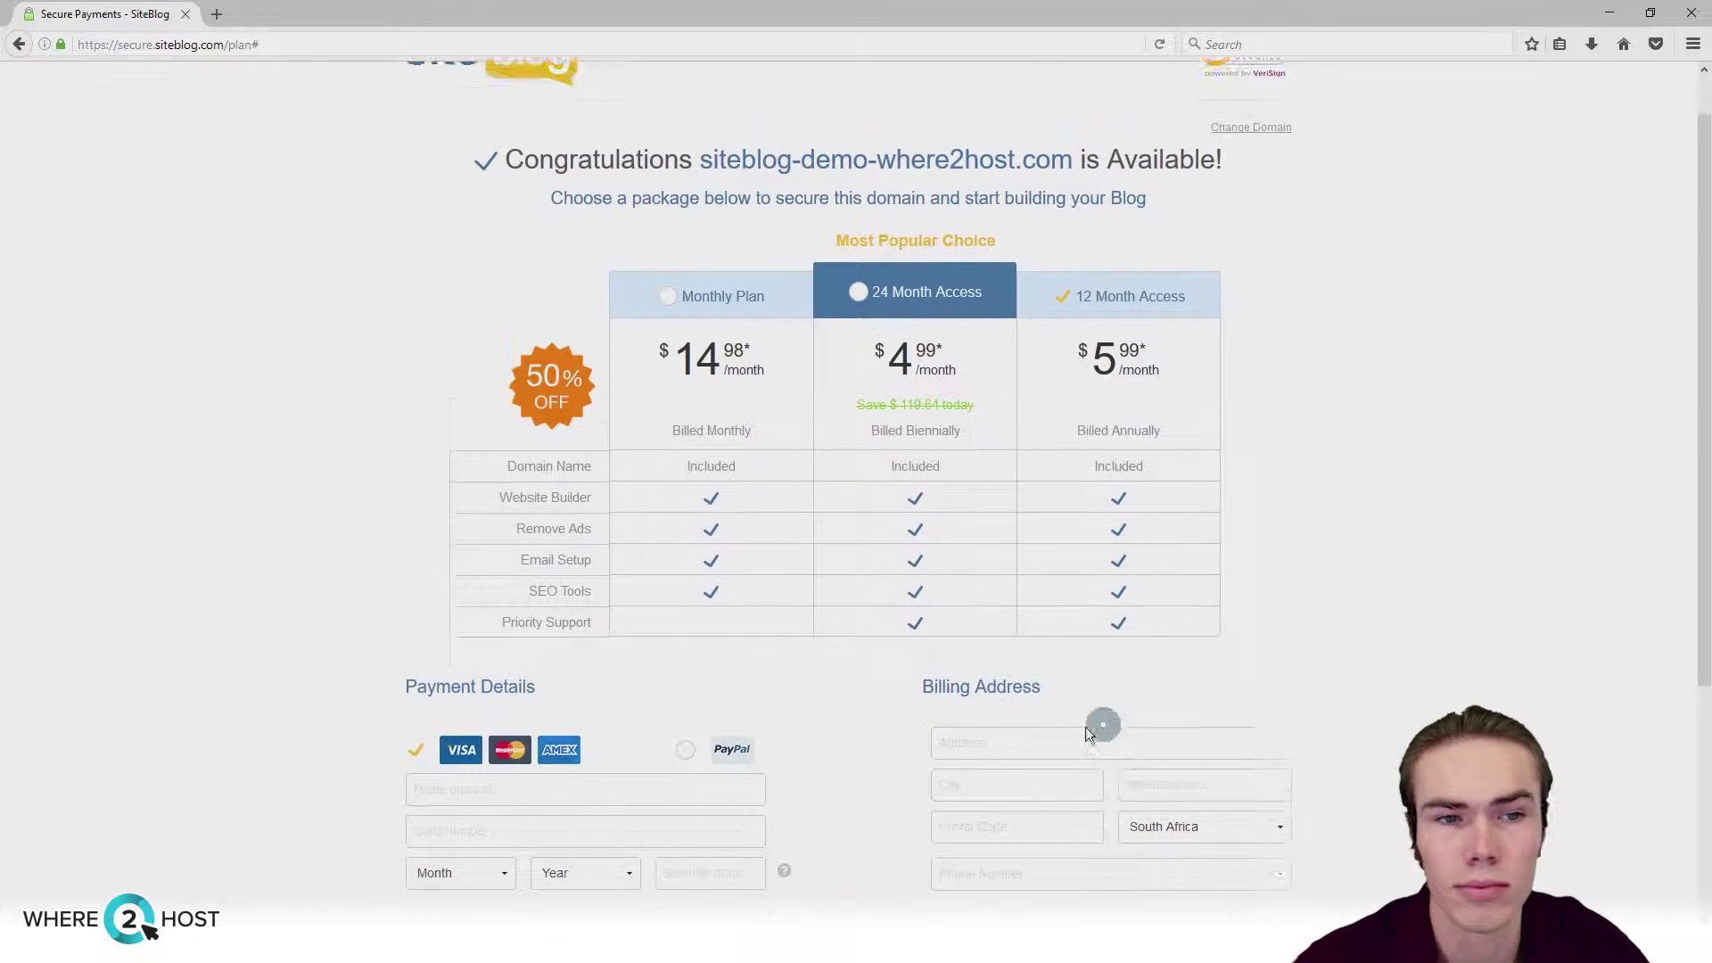
{"action": "scroll", "coordinate": [1101, 724], "scroll_direction": "up", "scroll_amount": 1}
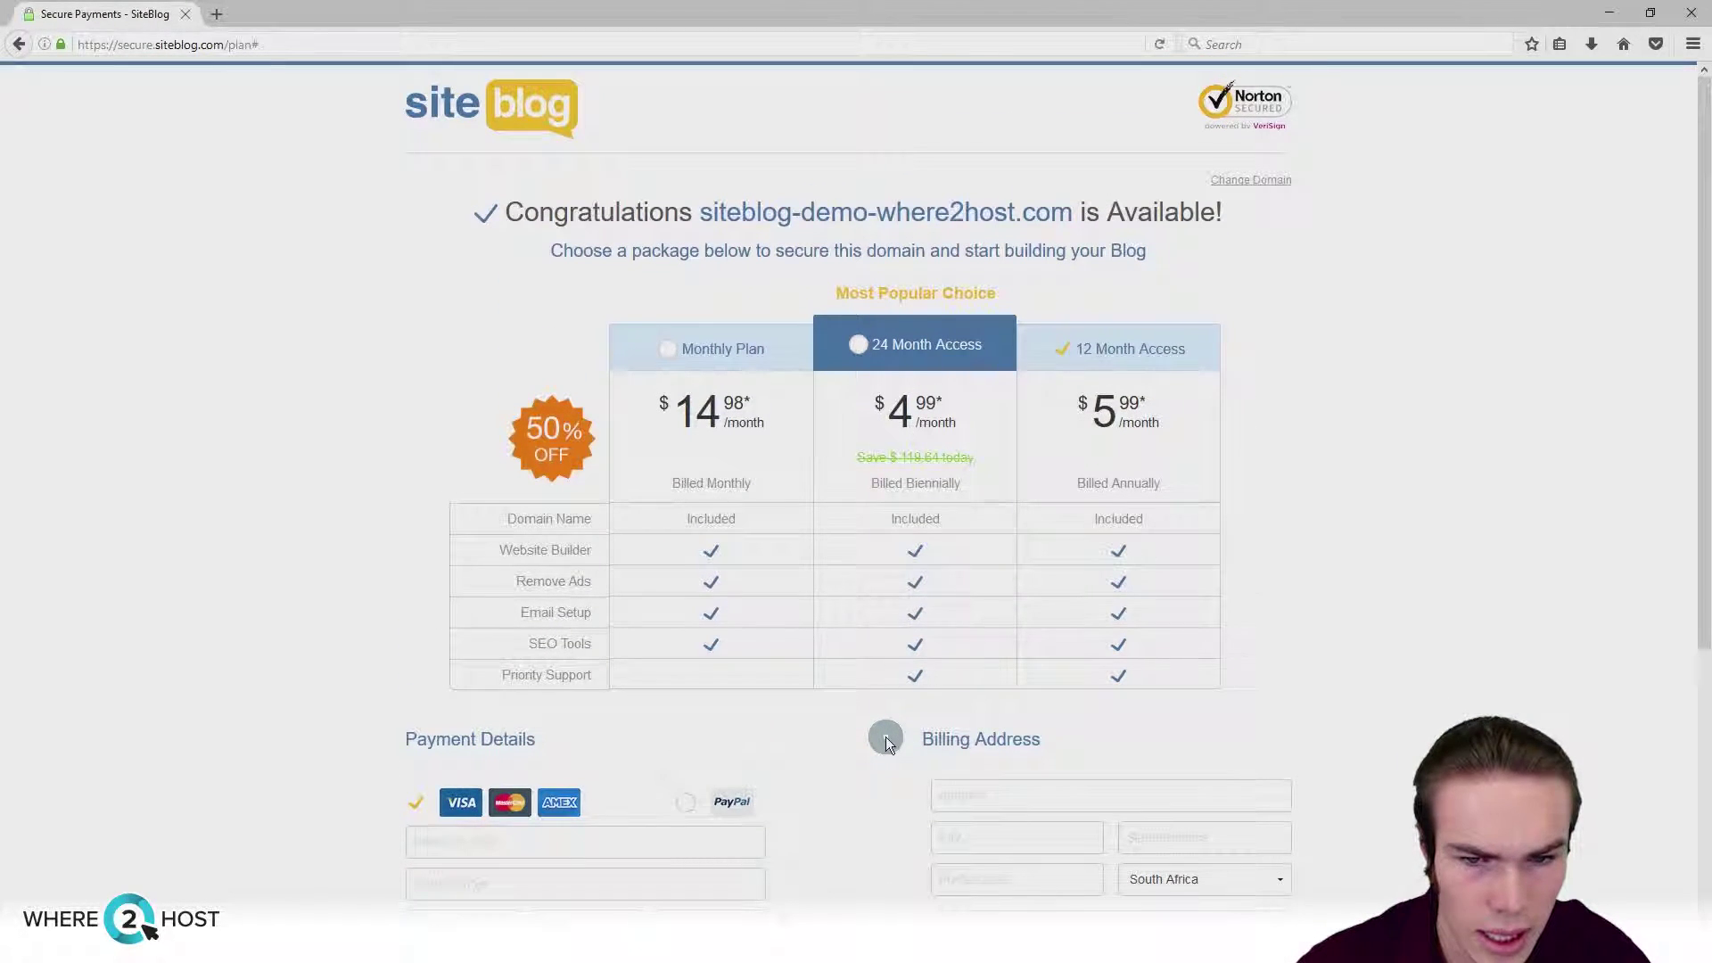
{"action": "scroll", "coordinate": [886, 736], "scroll_direction": "down", "scroll_amount": 5}
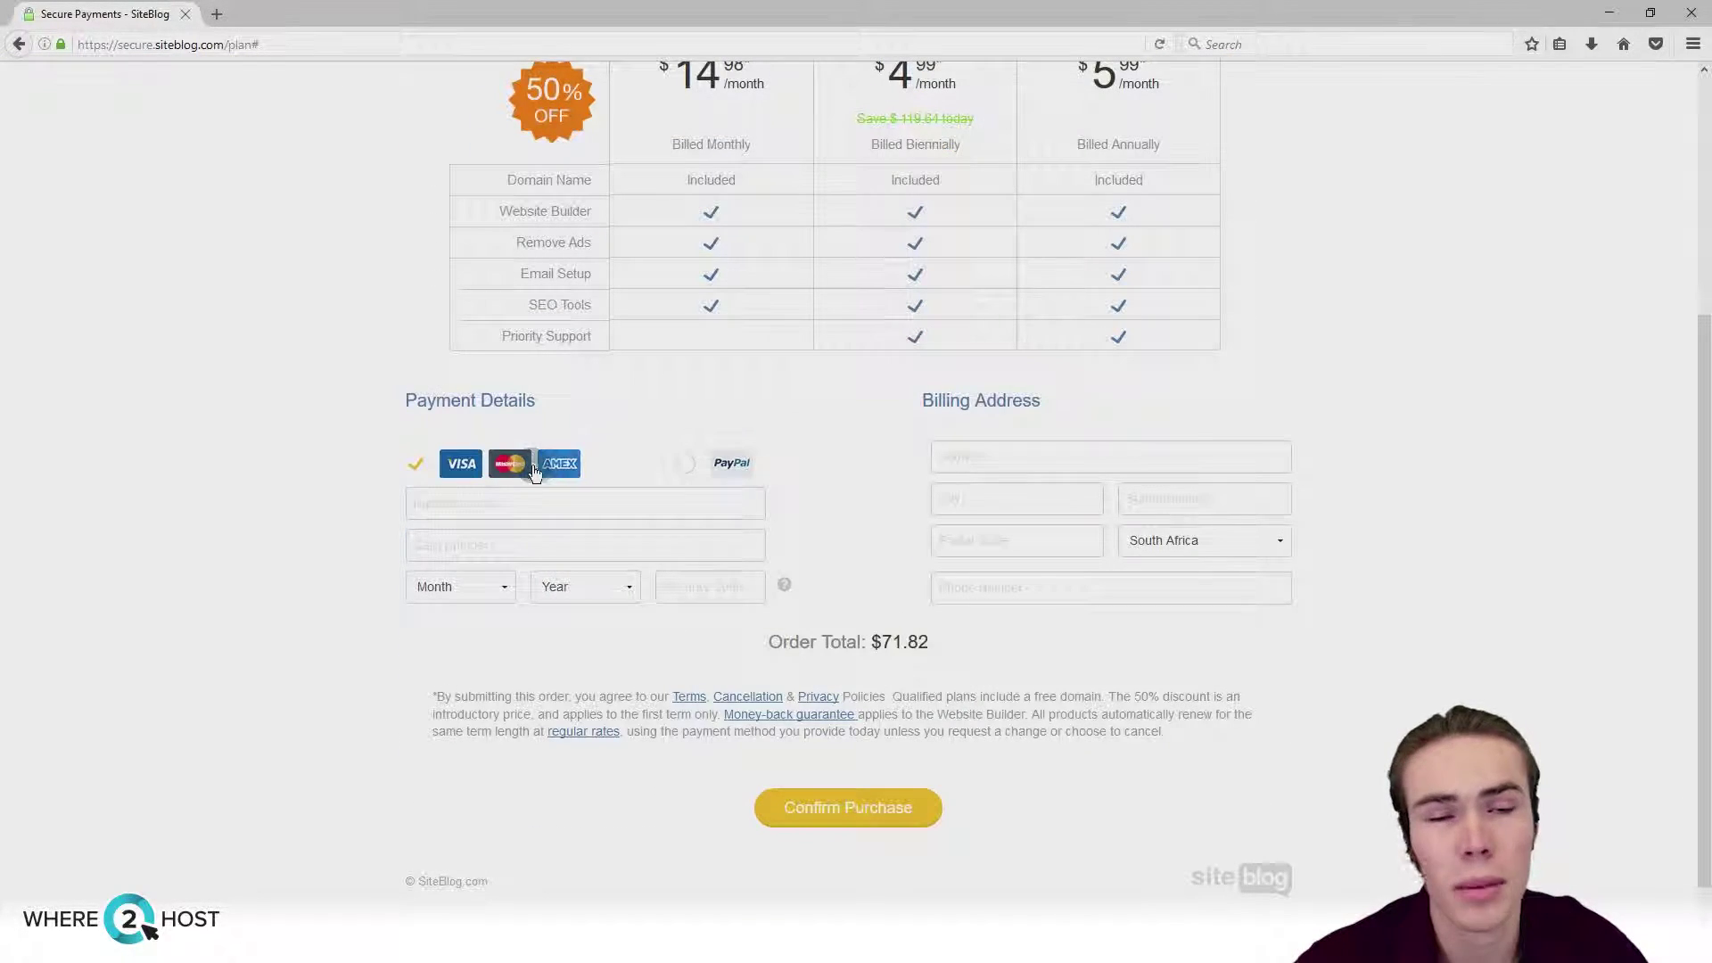
{"action": "left_click", "coordinate": [791, 812]}
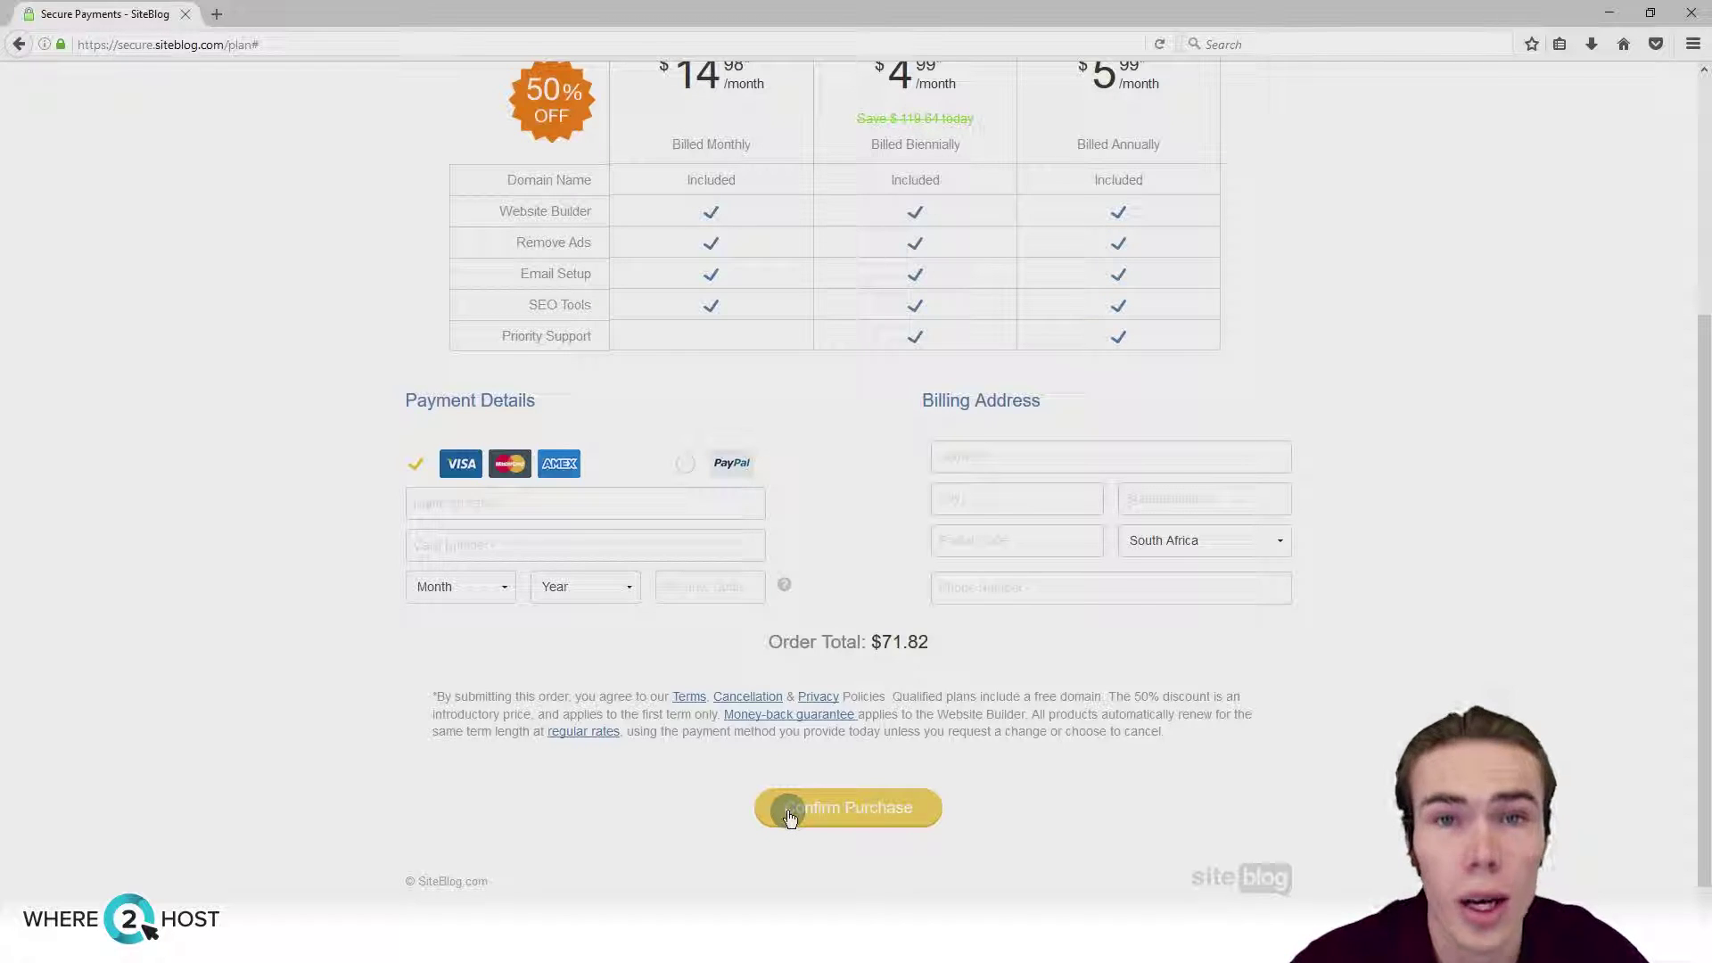
{"action": "left_click", "coordinate": [790, 811]}
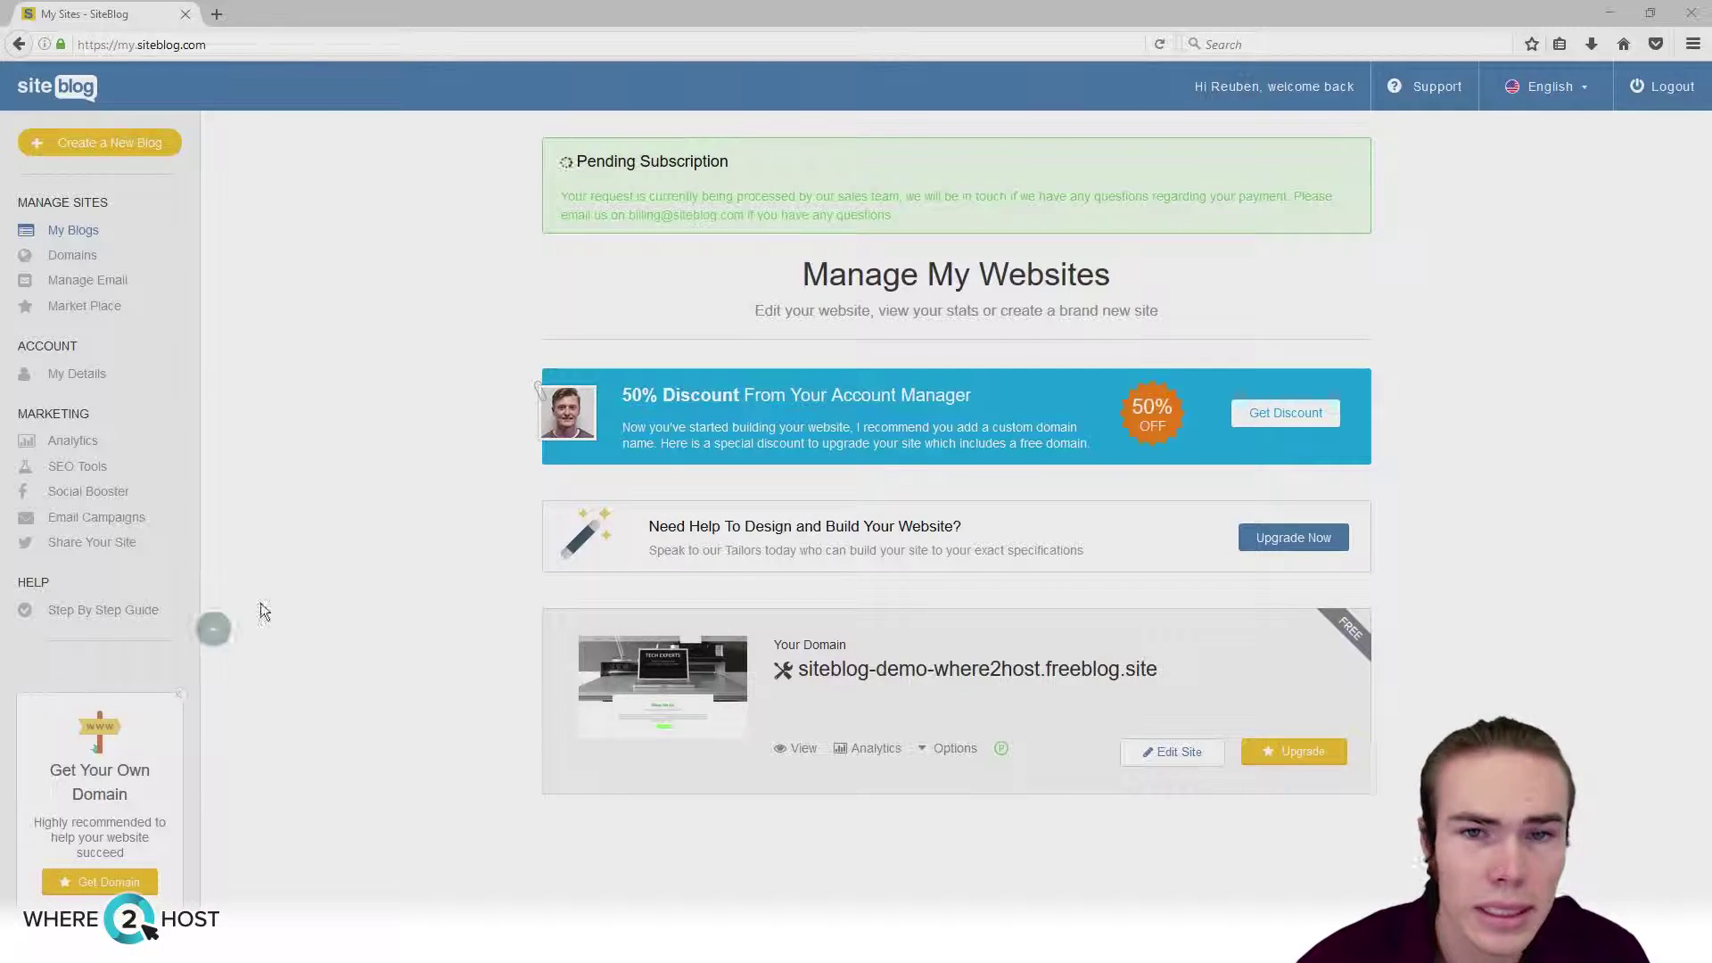
Step: Check the Pending Subscription notice until the site appears under siteblog-demo-where2host.com
{"action": "left_click_drag", "start_coordinate": [772, 168], "coordinate": [574, 174]}
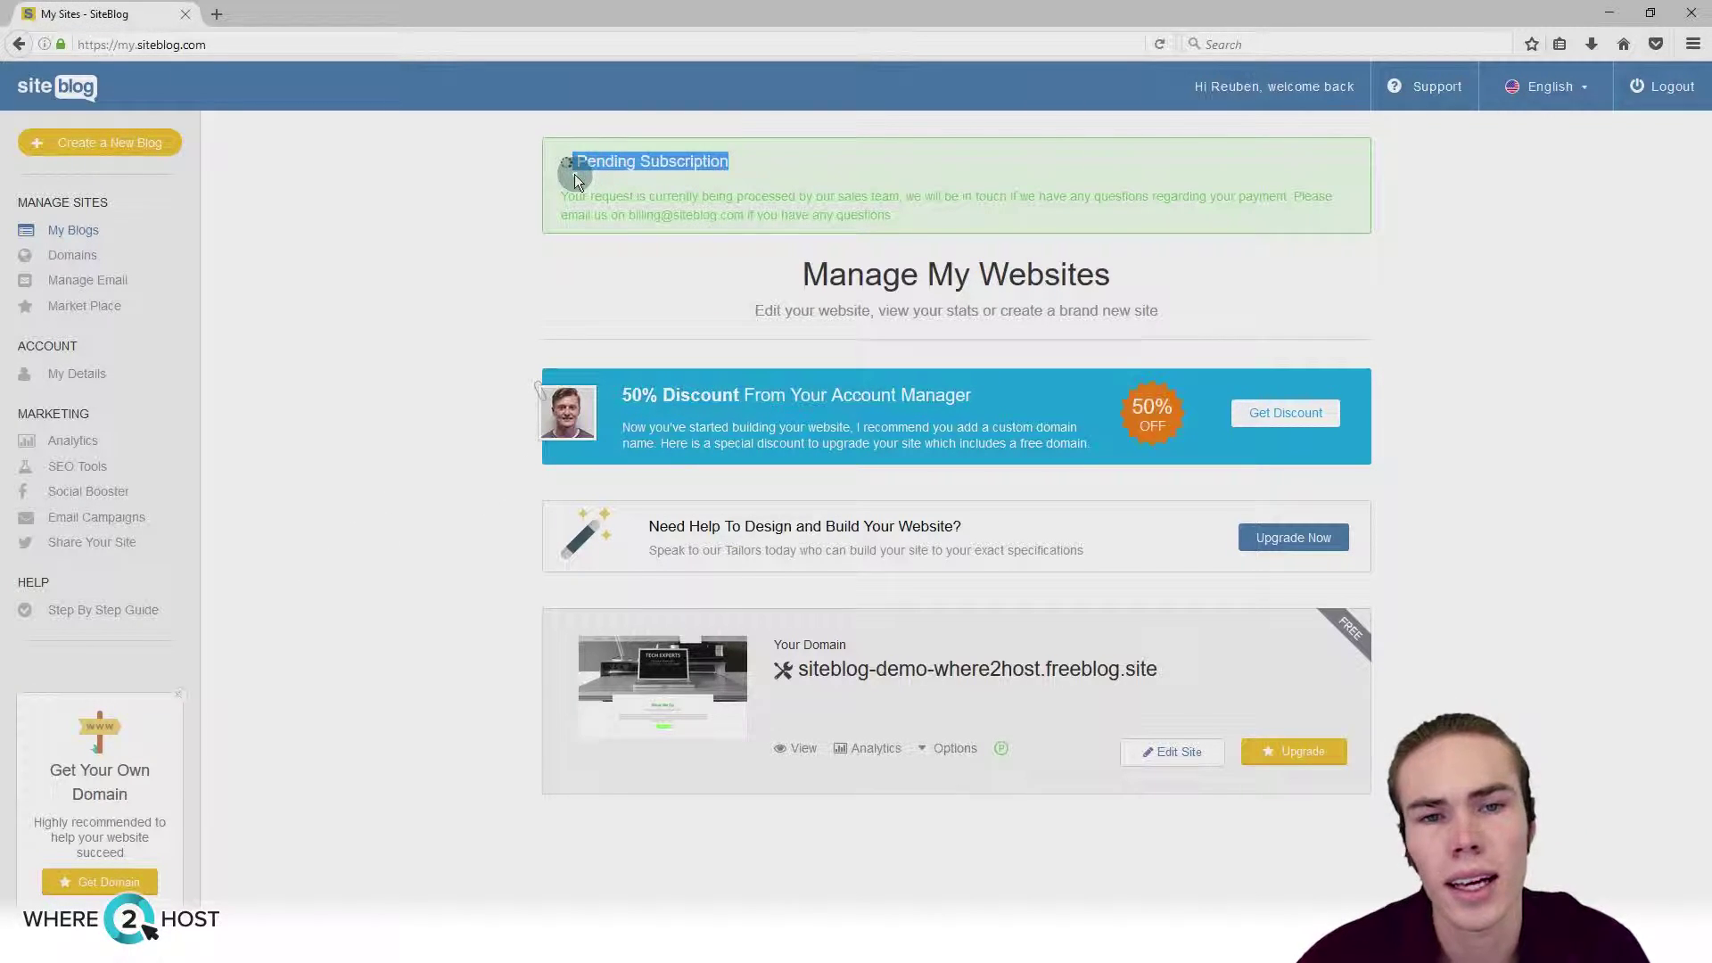
{"action": "left_click", "coordinate": [346, 309]}
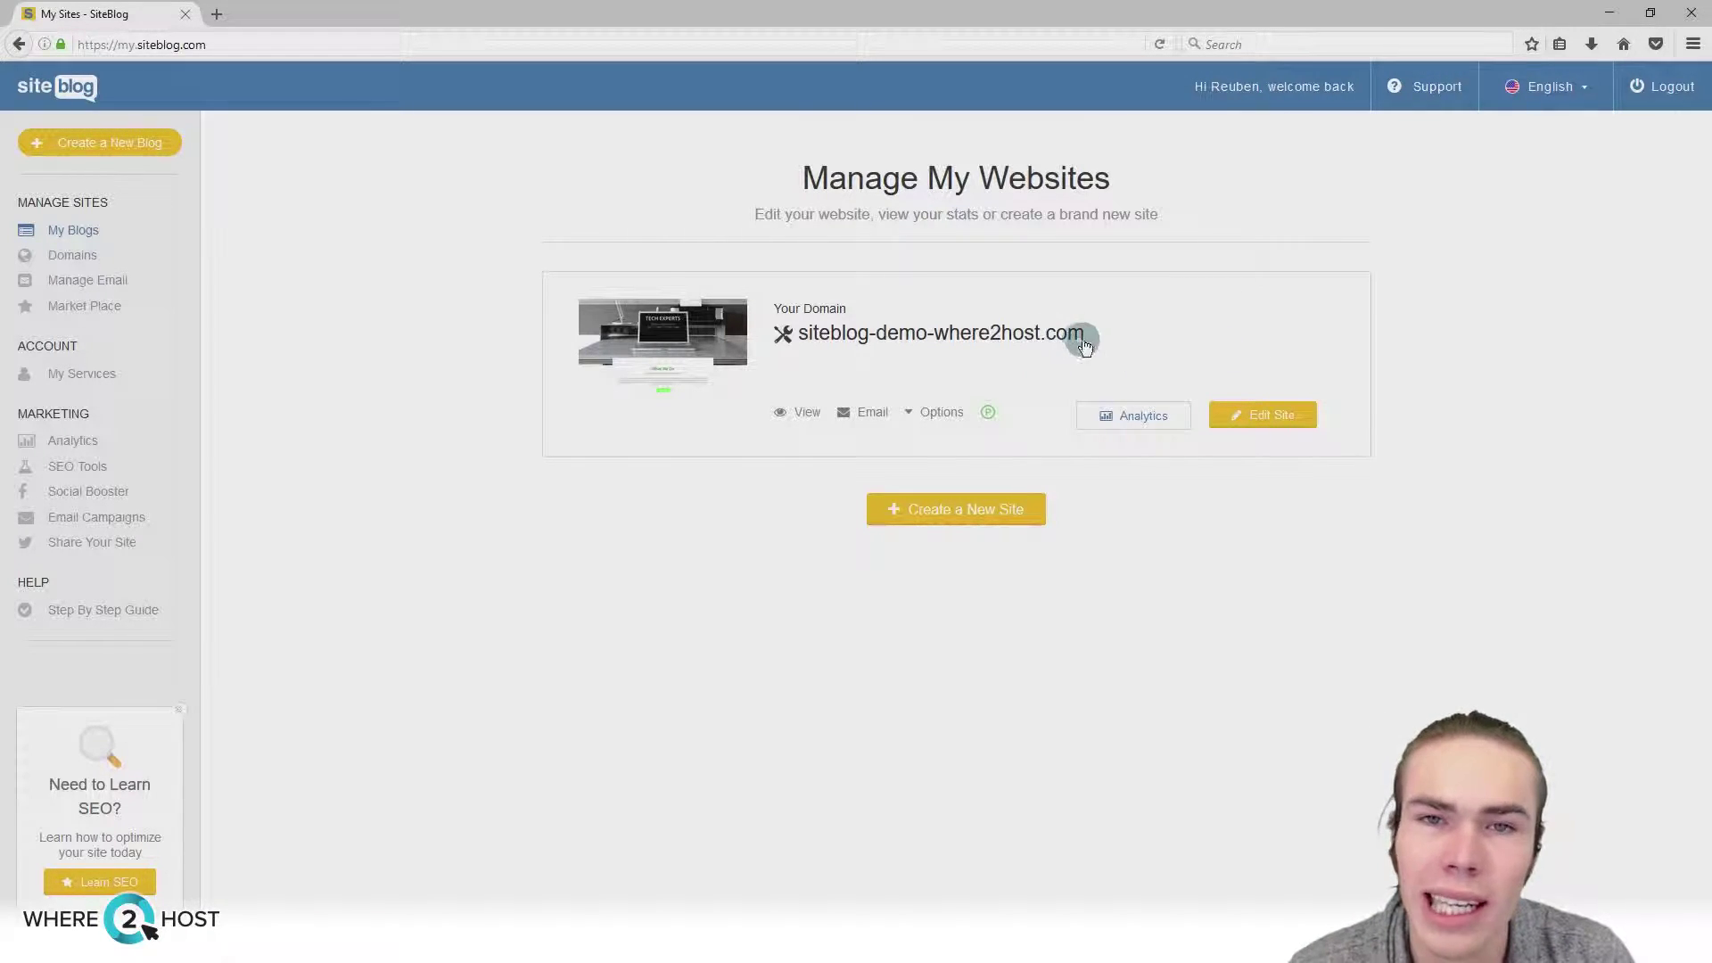
Step: Load siteblog-demo-where2host.com in a new tab and look over the live Tech Experts home page
{"action": "left_click_drag", "start_coordinate": [1086, 339], "coordinate": [798, 335]}
{"action": "key", "text": "ctrl+c"}
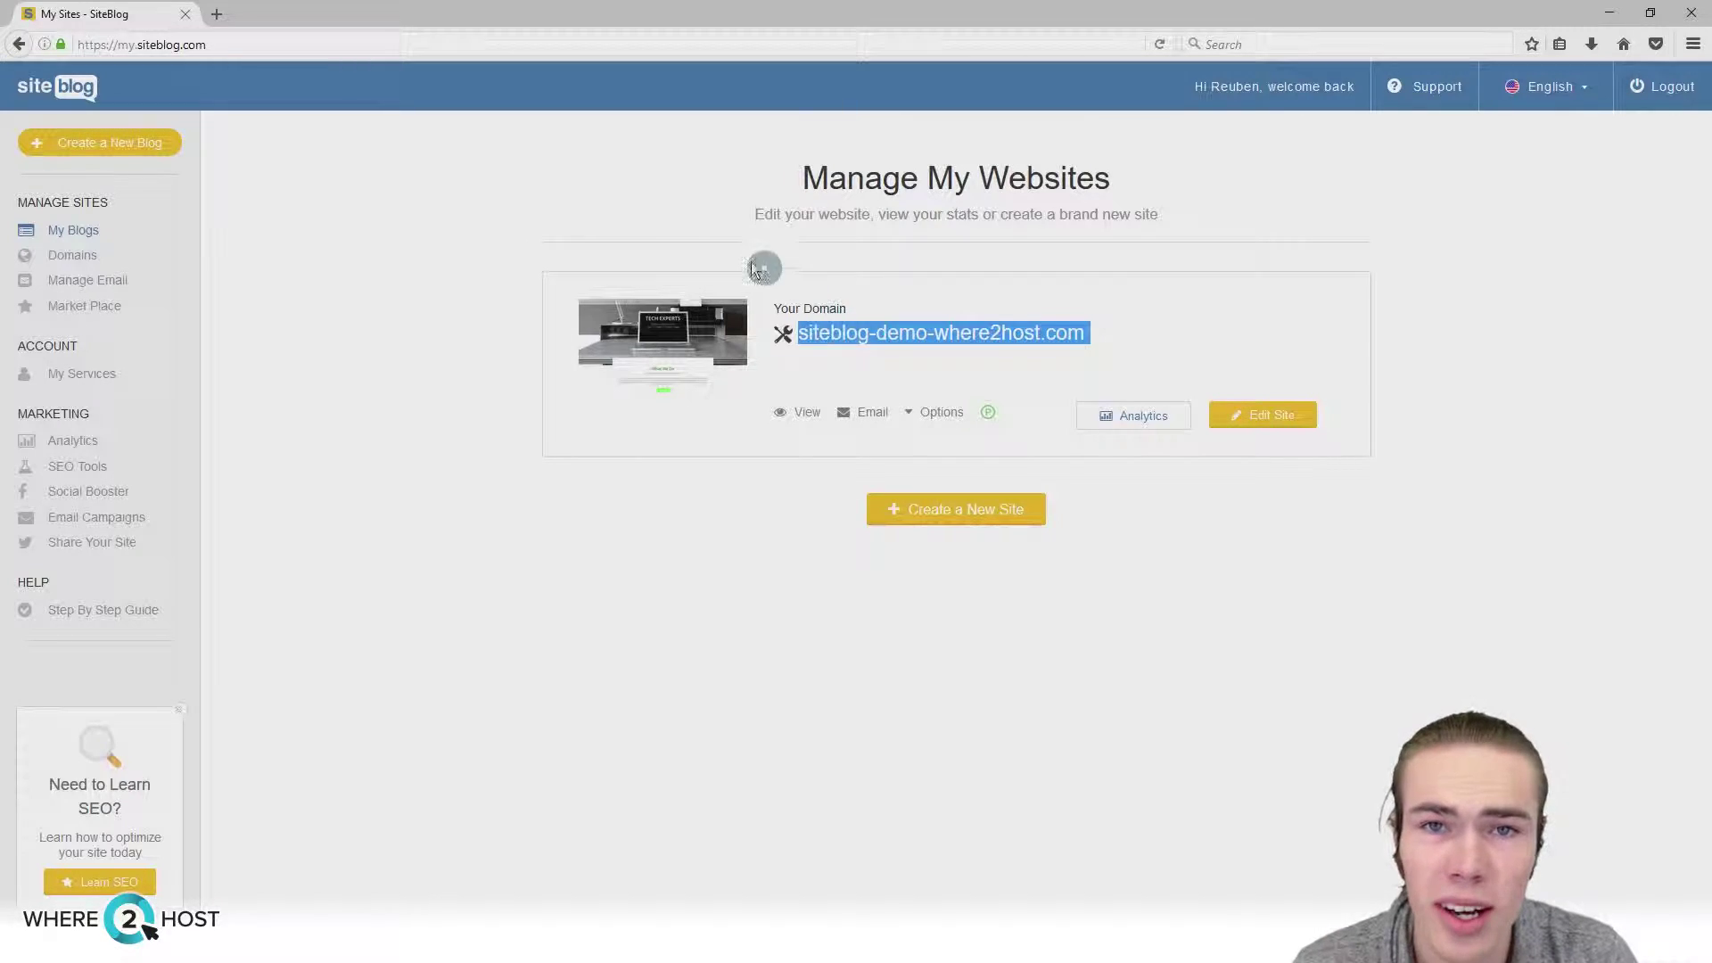
{"action": "left_click", "coordinate": [222, 18]}
{"action": "key", "text": "ctrl+v"}
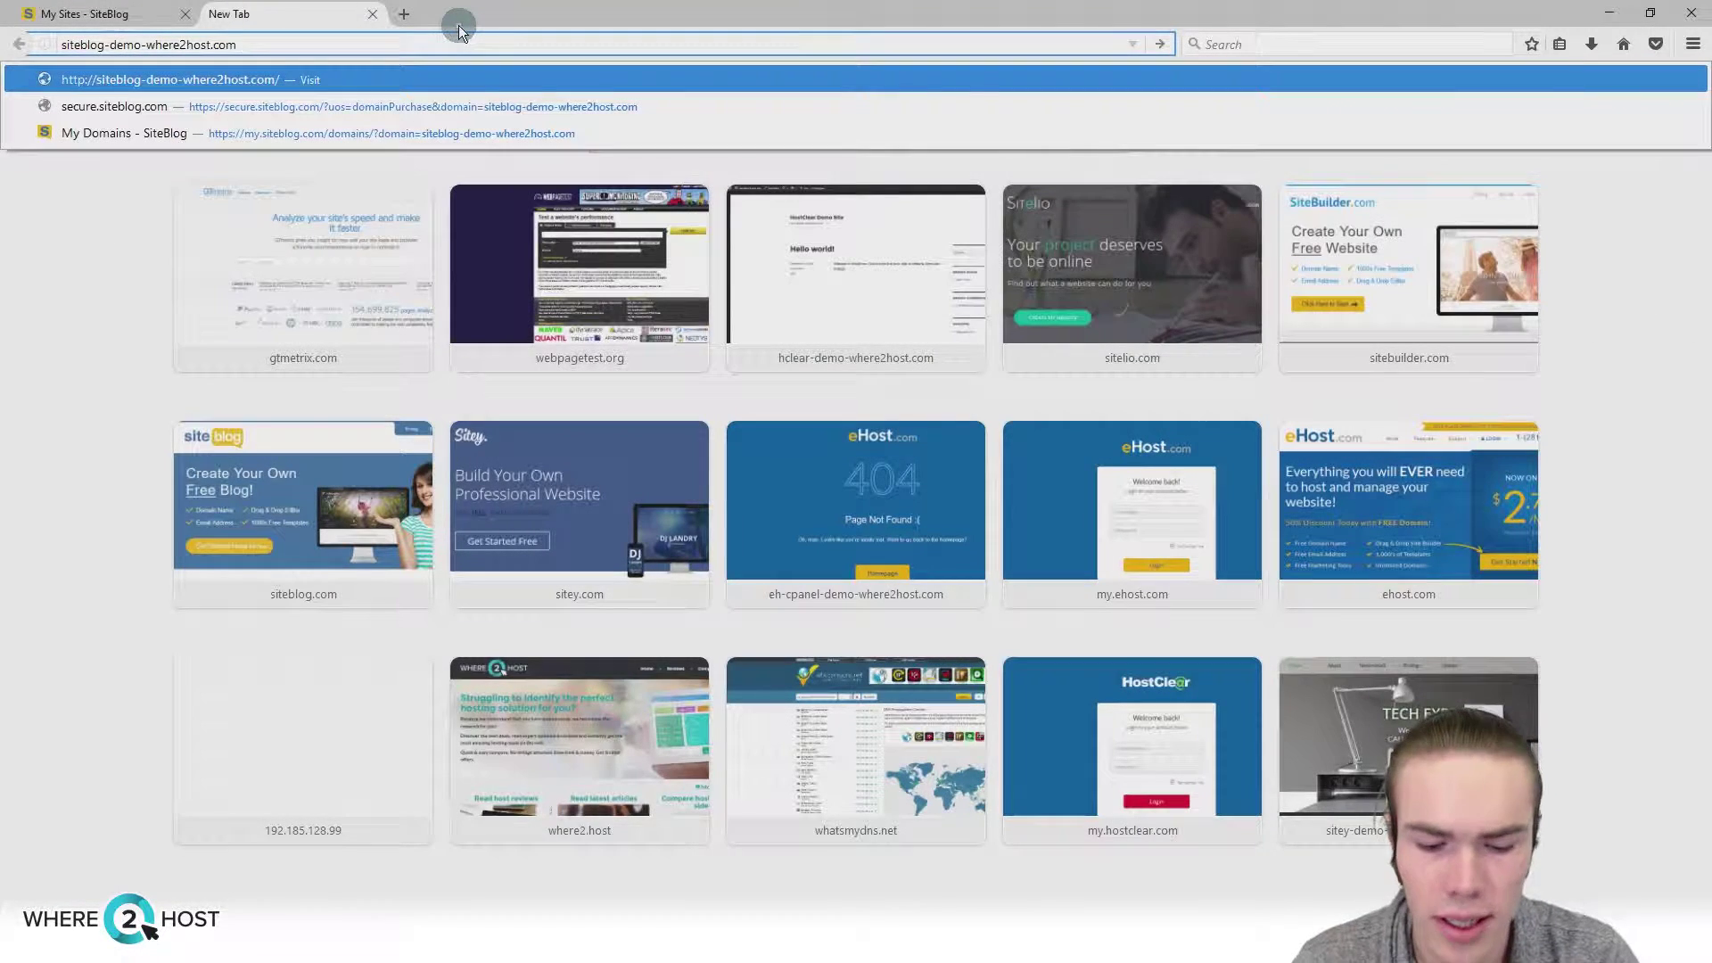
{"action": "key", "text": "Return"}
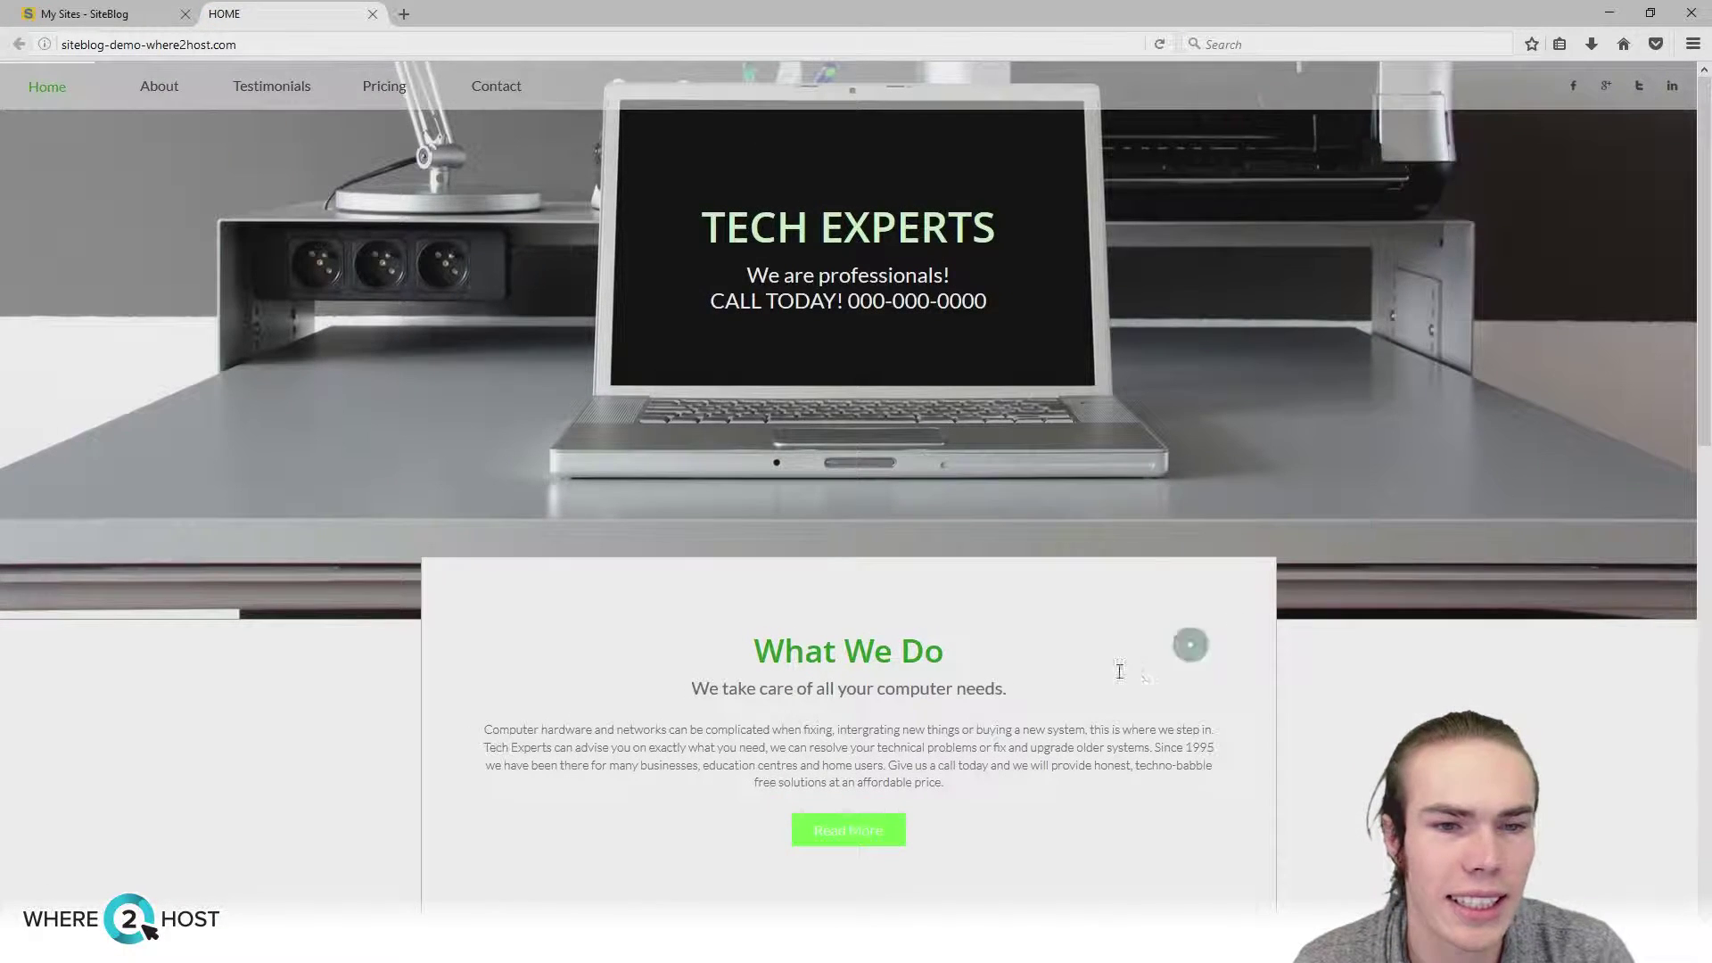
{"action": "scroll", "coordinate": [939, 843], "scroll_direction": "down", "scroll_amount": 3}
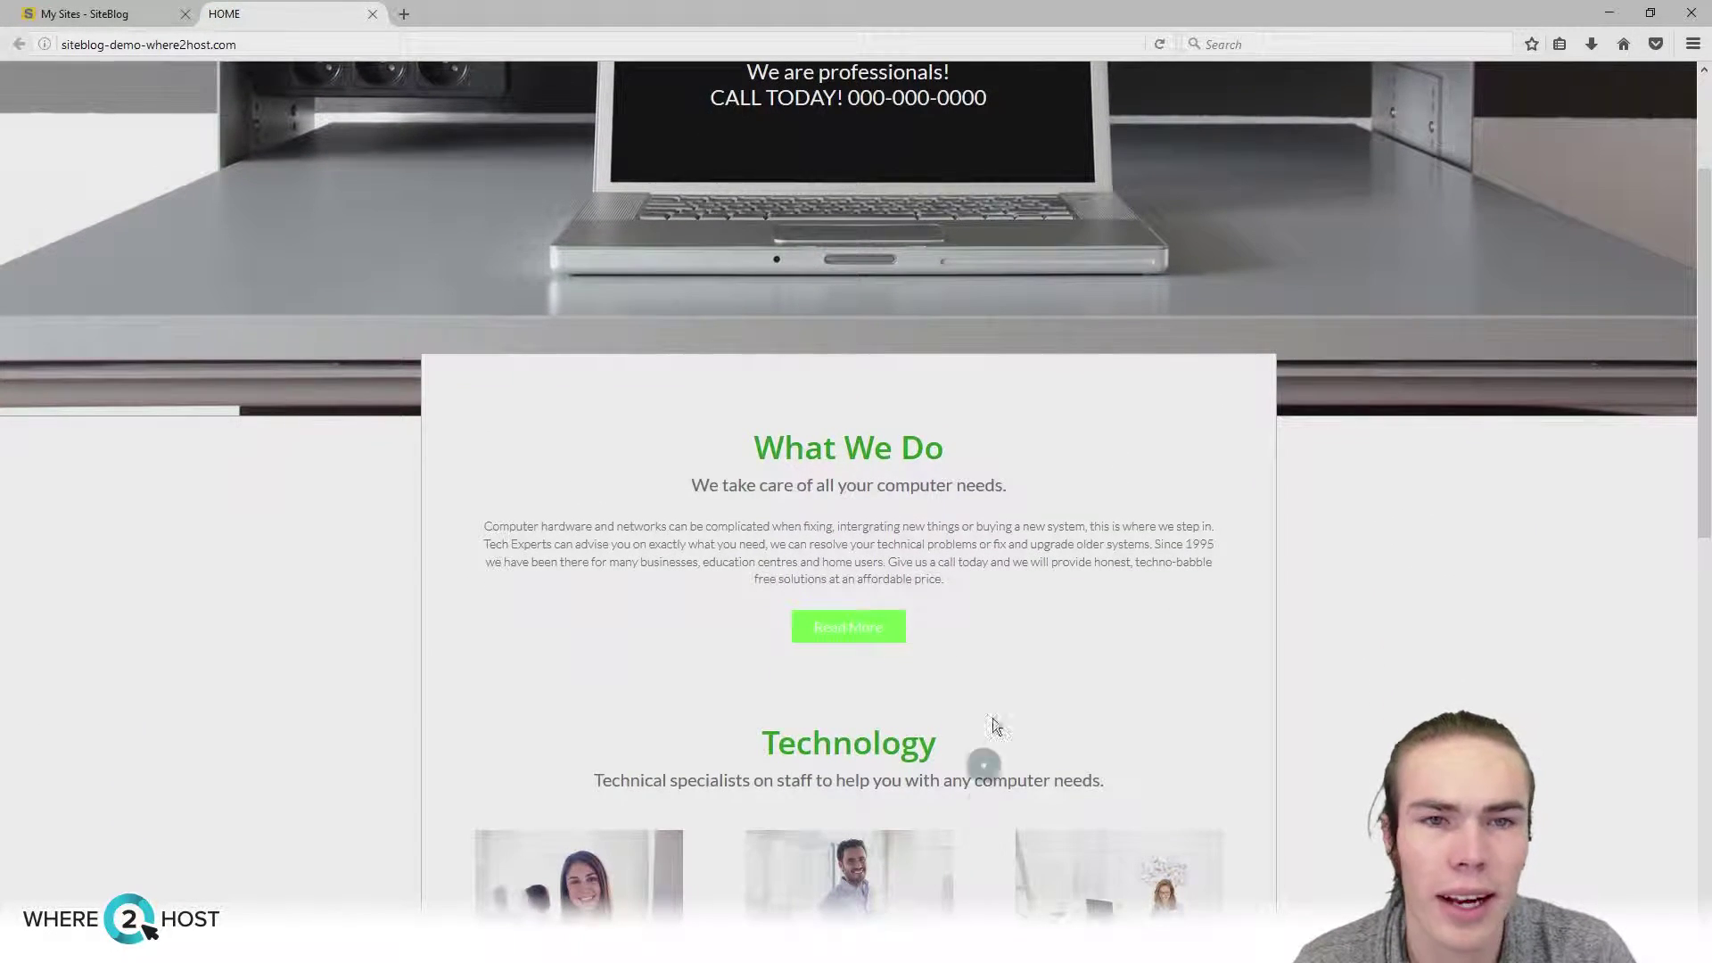
{"action": "scroll", "coordinate": [988, 756], "scroll_direction": "up", "scroll_amount": 3}
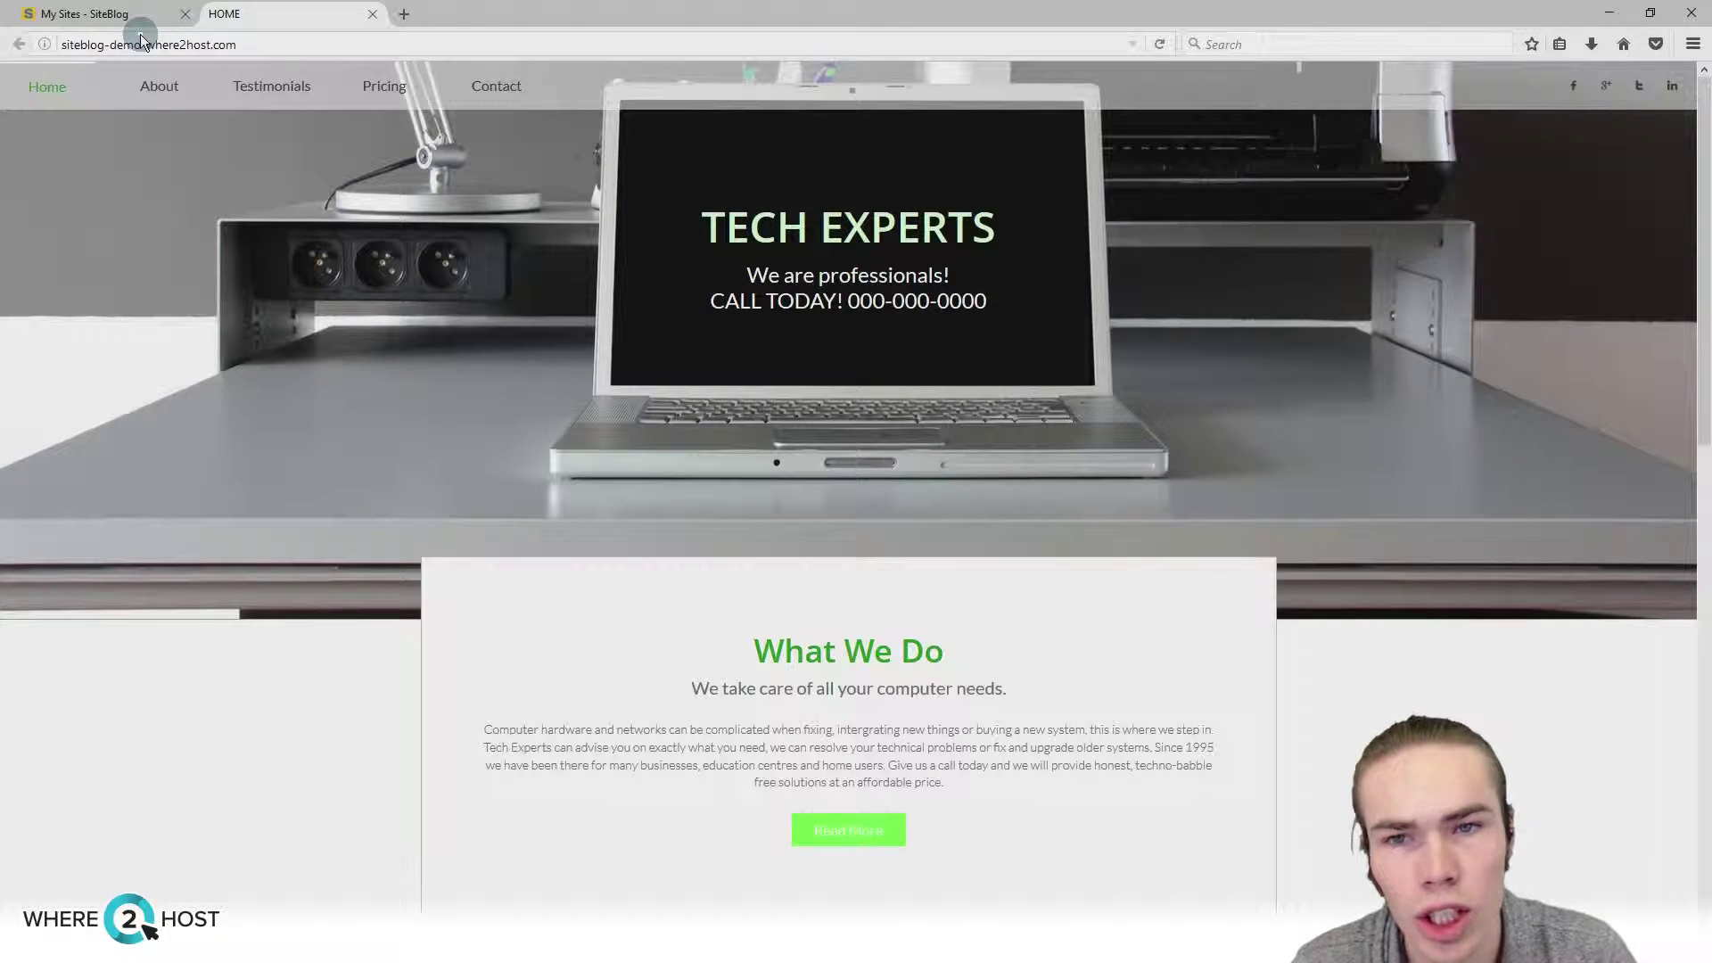
Step: Run a GTmetrix speed analysis of siteblog-demo-where2host.com in a new tab
{"action": "left_click", "coordinate": [407, 25]}
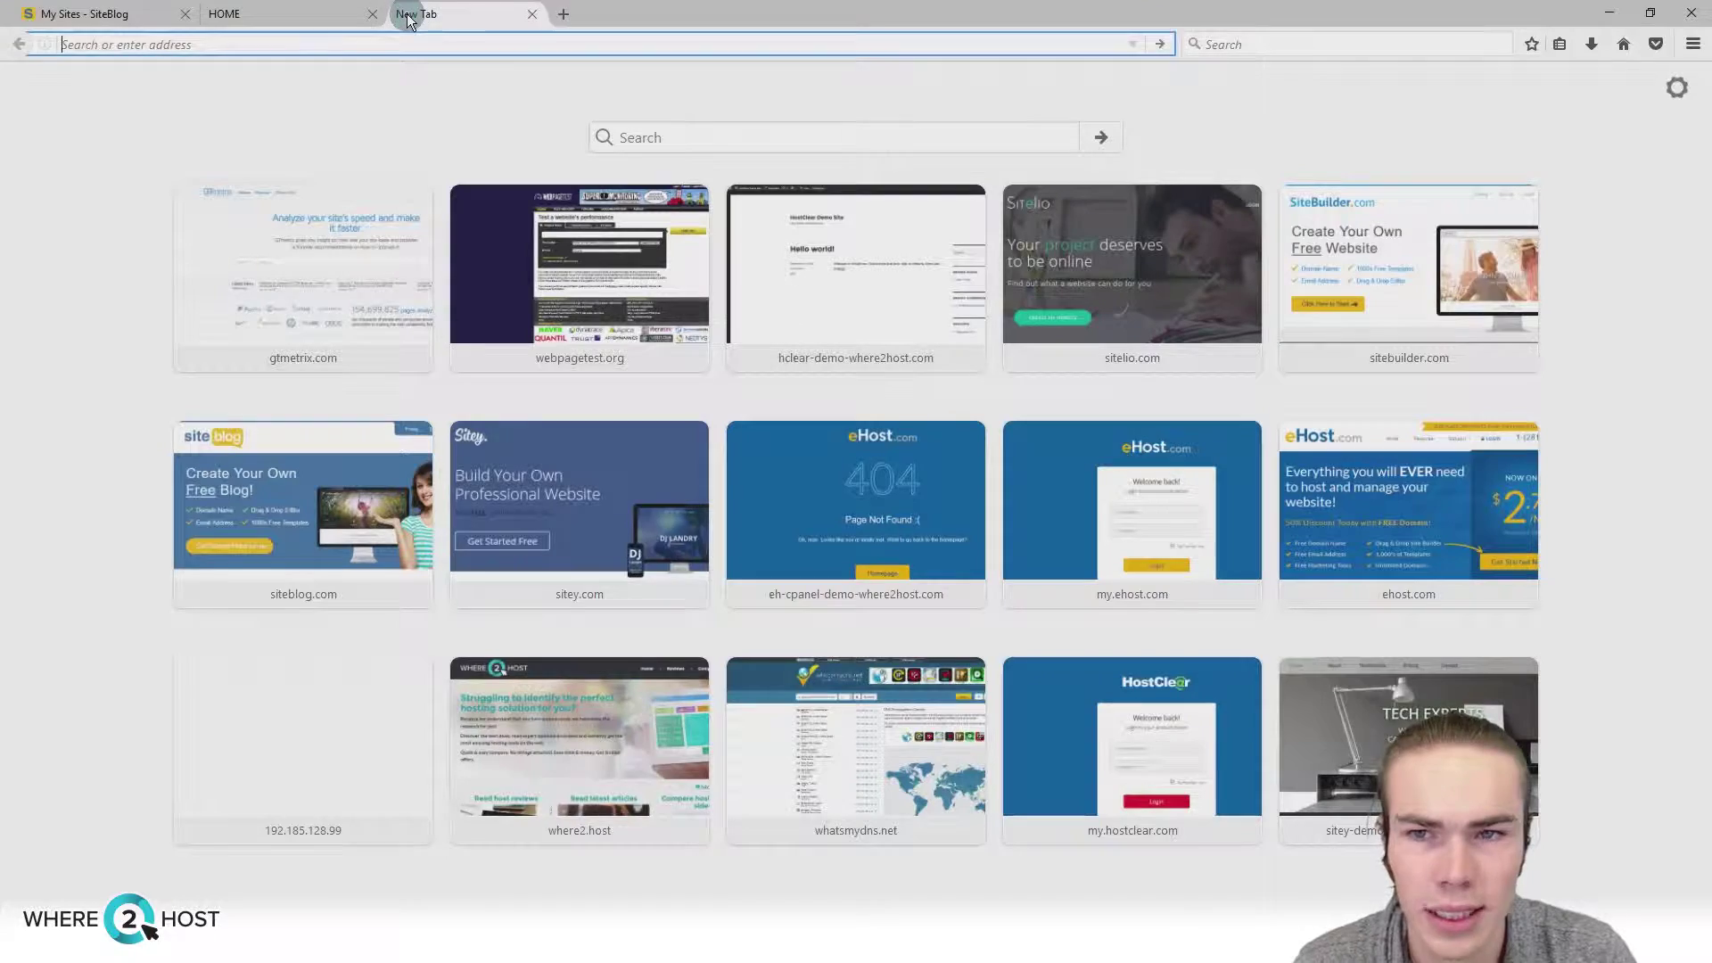
{"action": "type", "text": "gtmetrix.com/"}
{"action": "key", "text": "Return"}
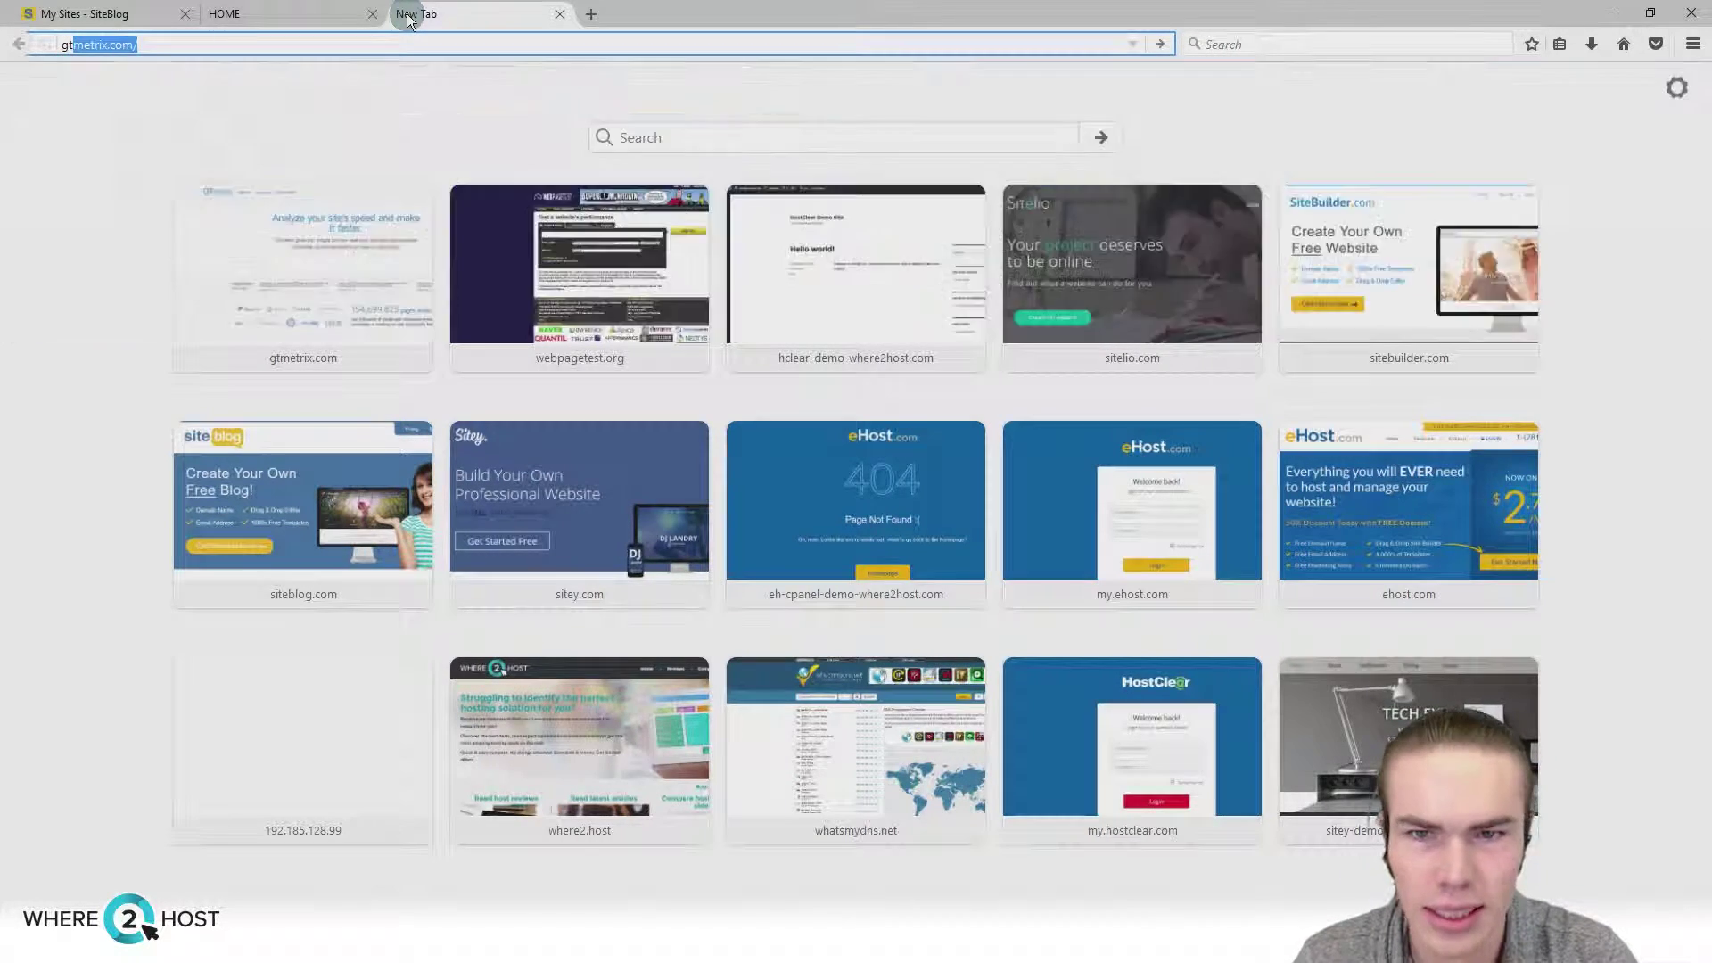
{"action": "left_click", "coordinate": [346, 435]}
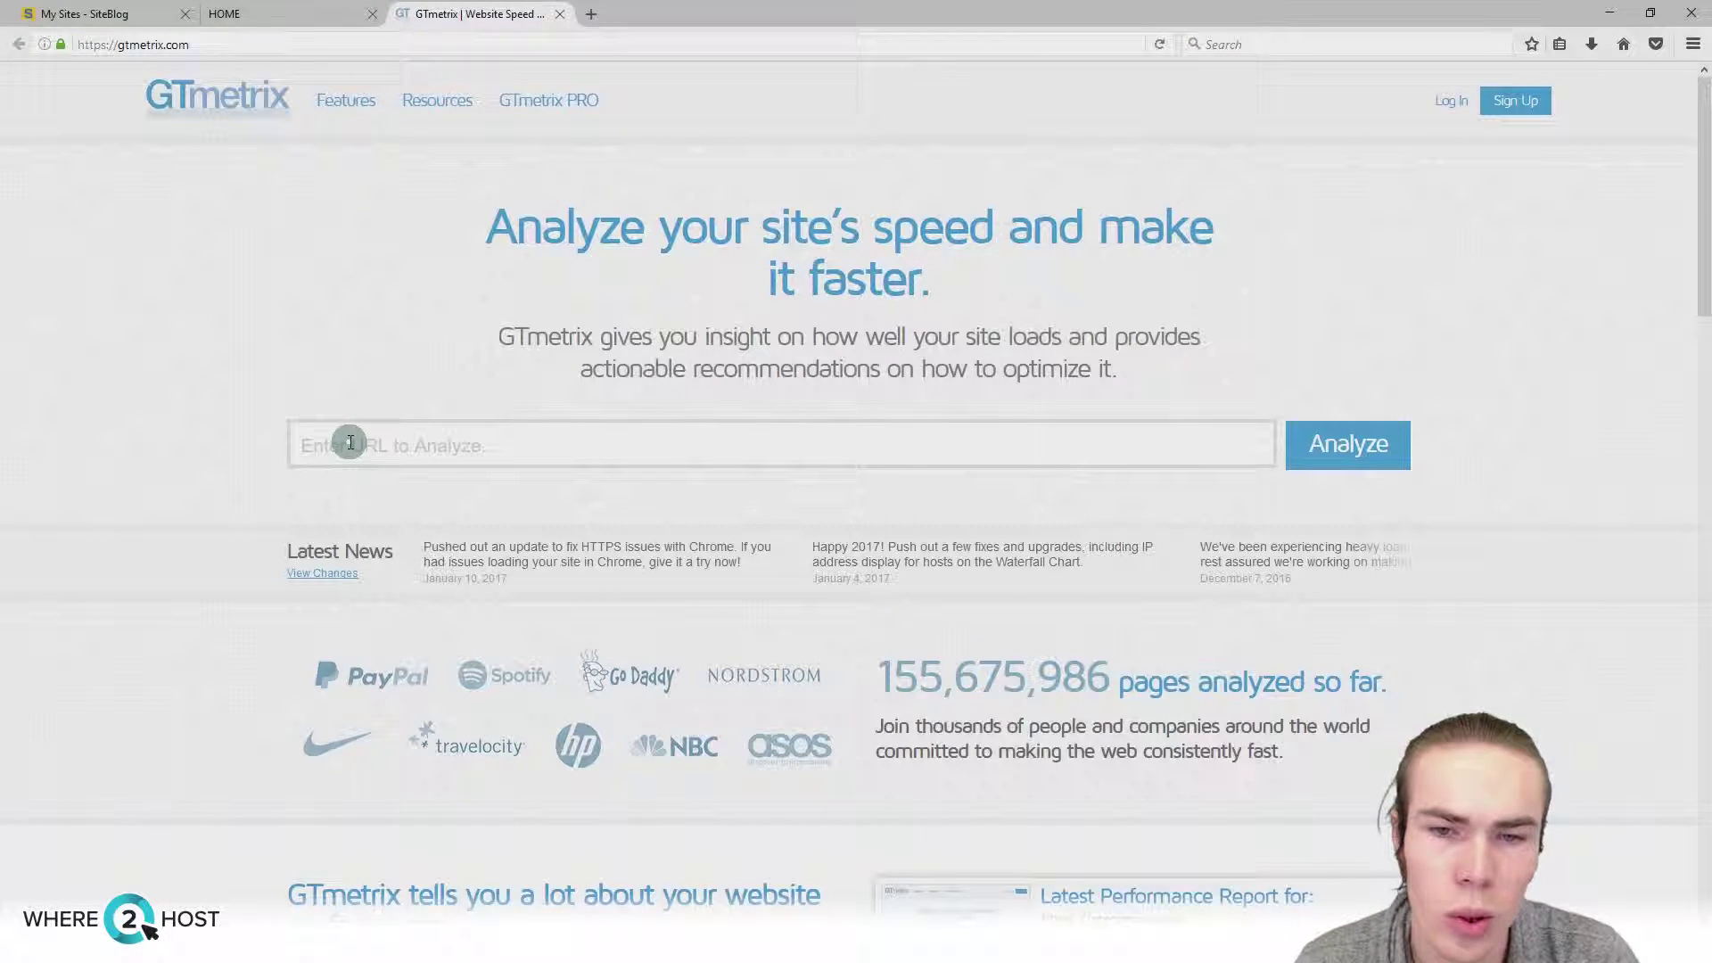
{"action": "key", "text": "ctrl+v"}
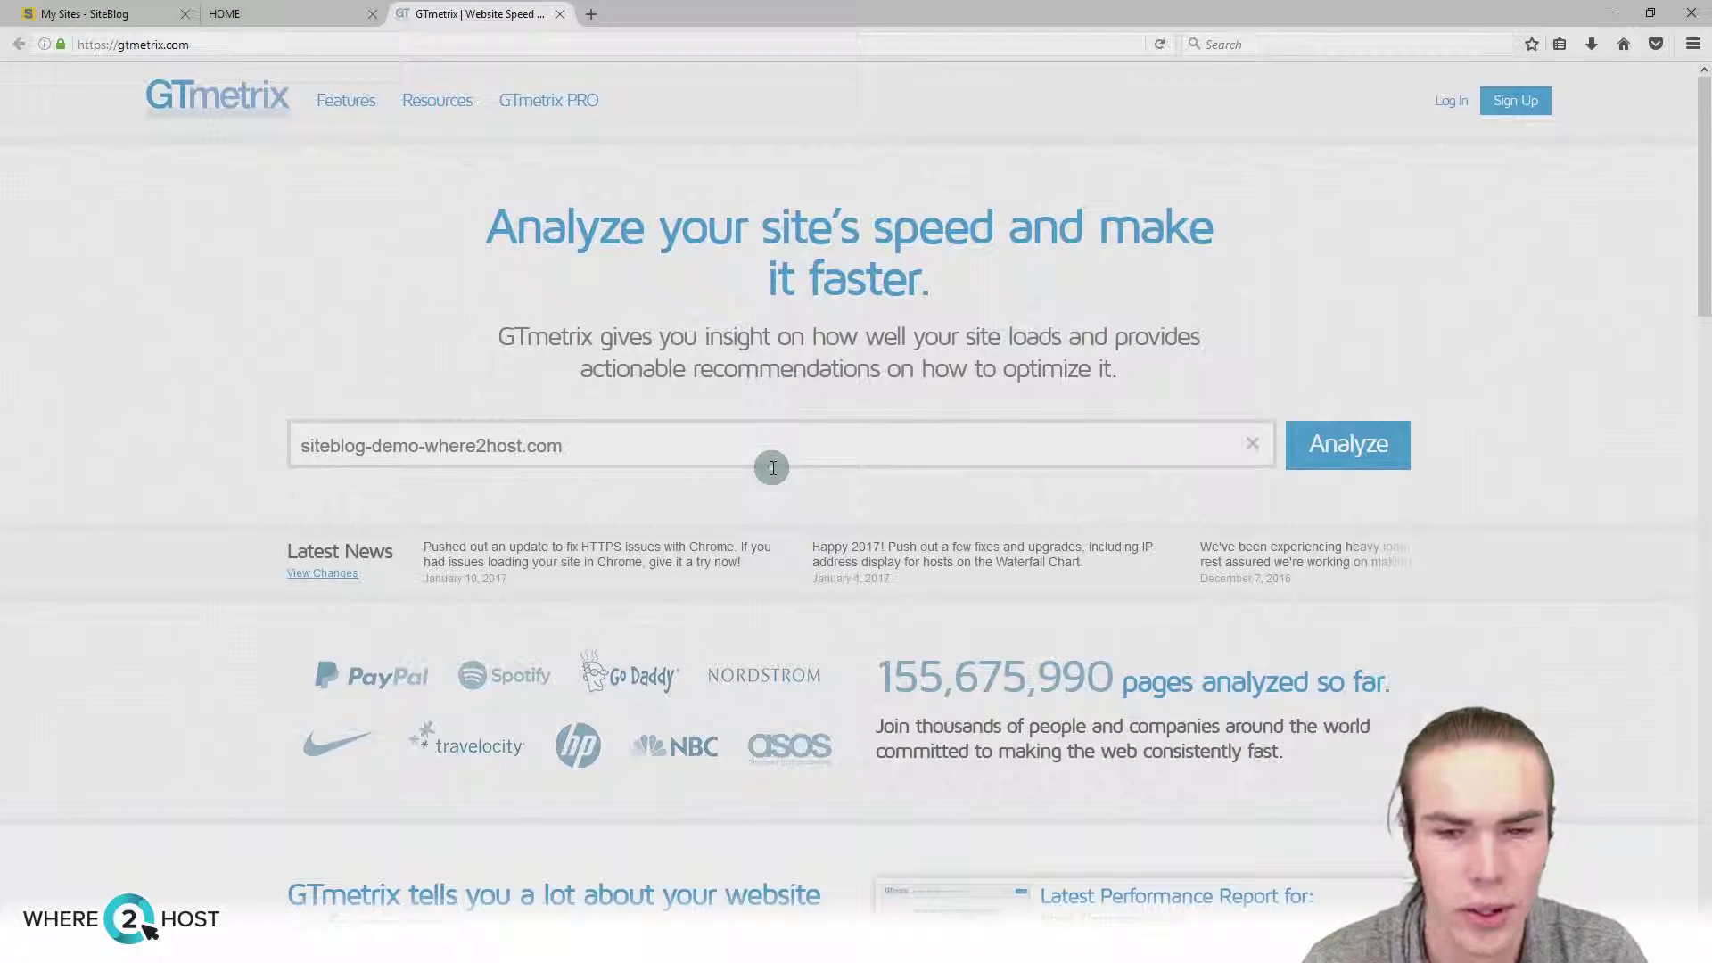
{"action": "left_click", "coordinate": [1373, 447]}
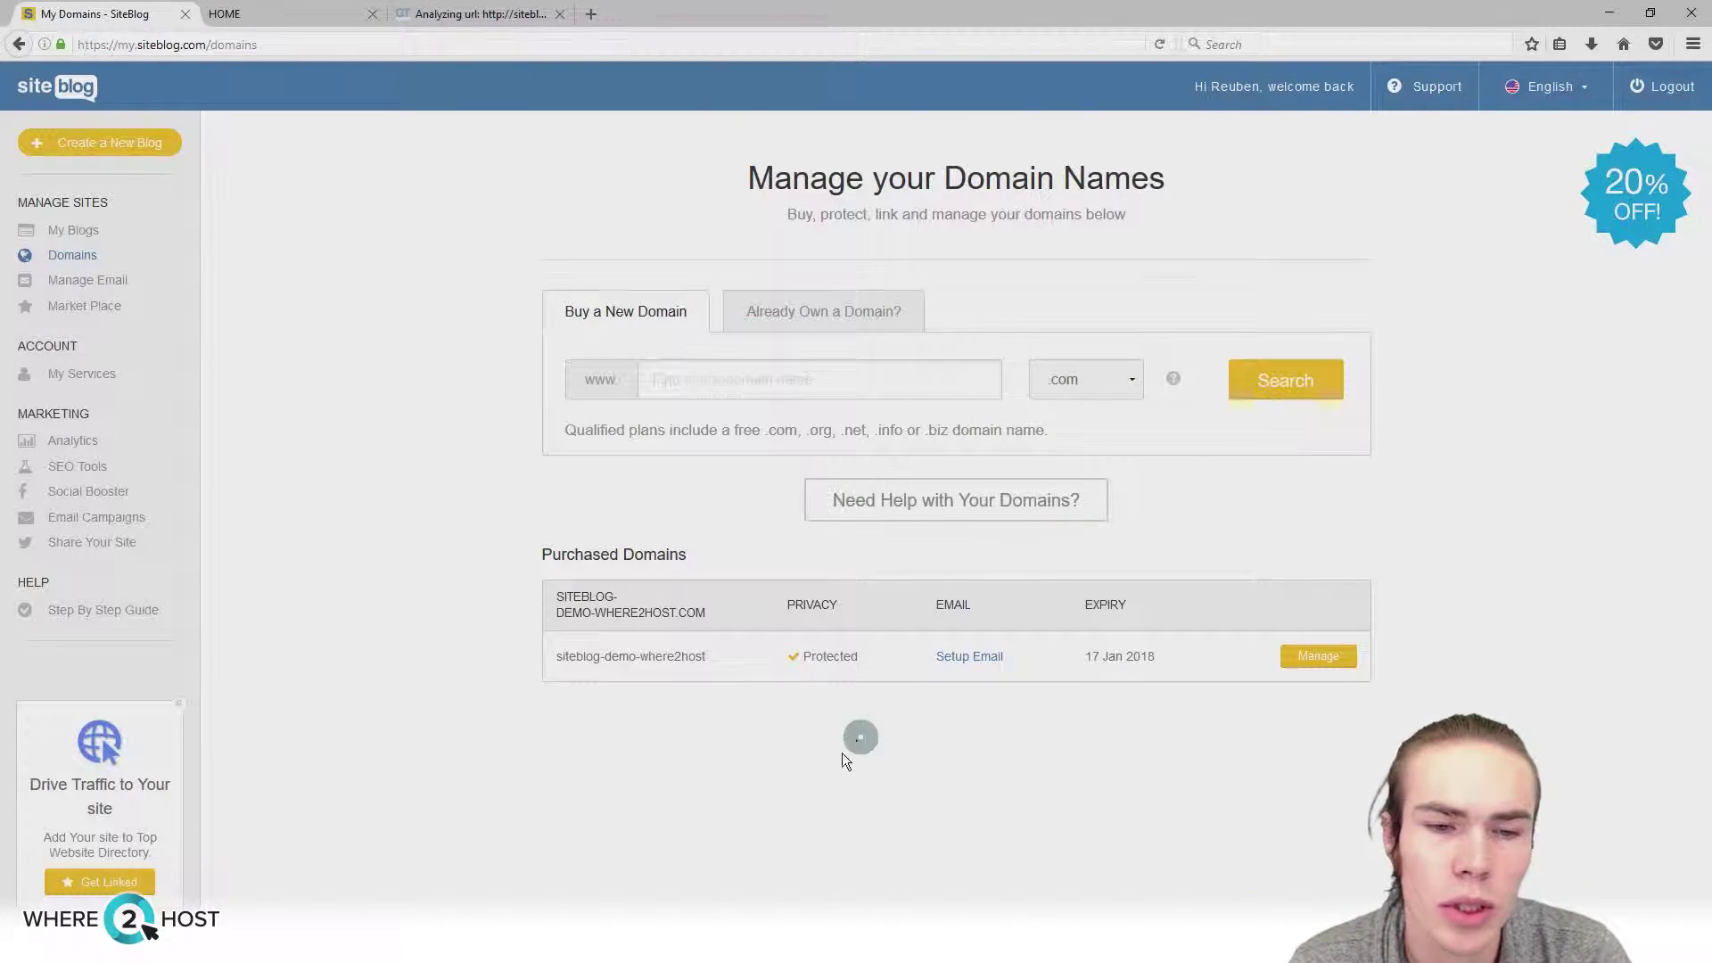
Step: Review the purchased domain's row and its Protected privacy status on the Domains page
{"action": "left_click_drag", "start_coordinate": [556, 658], "coordinate": [725, 662]}
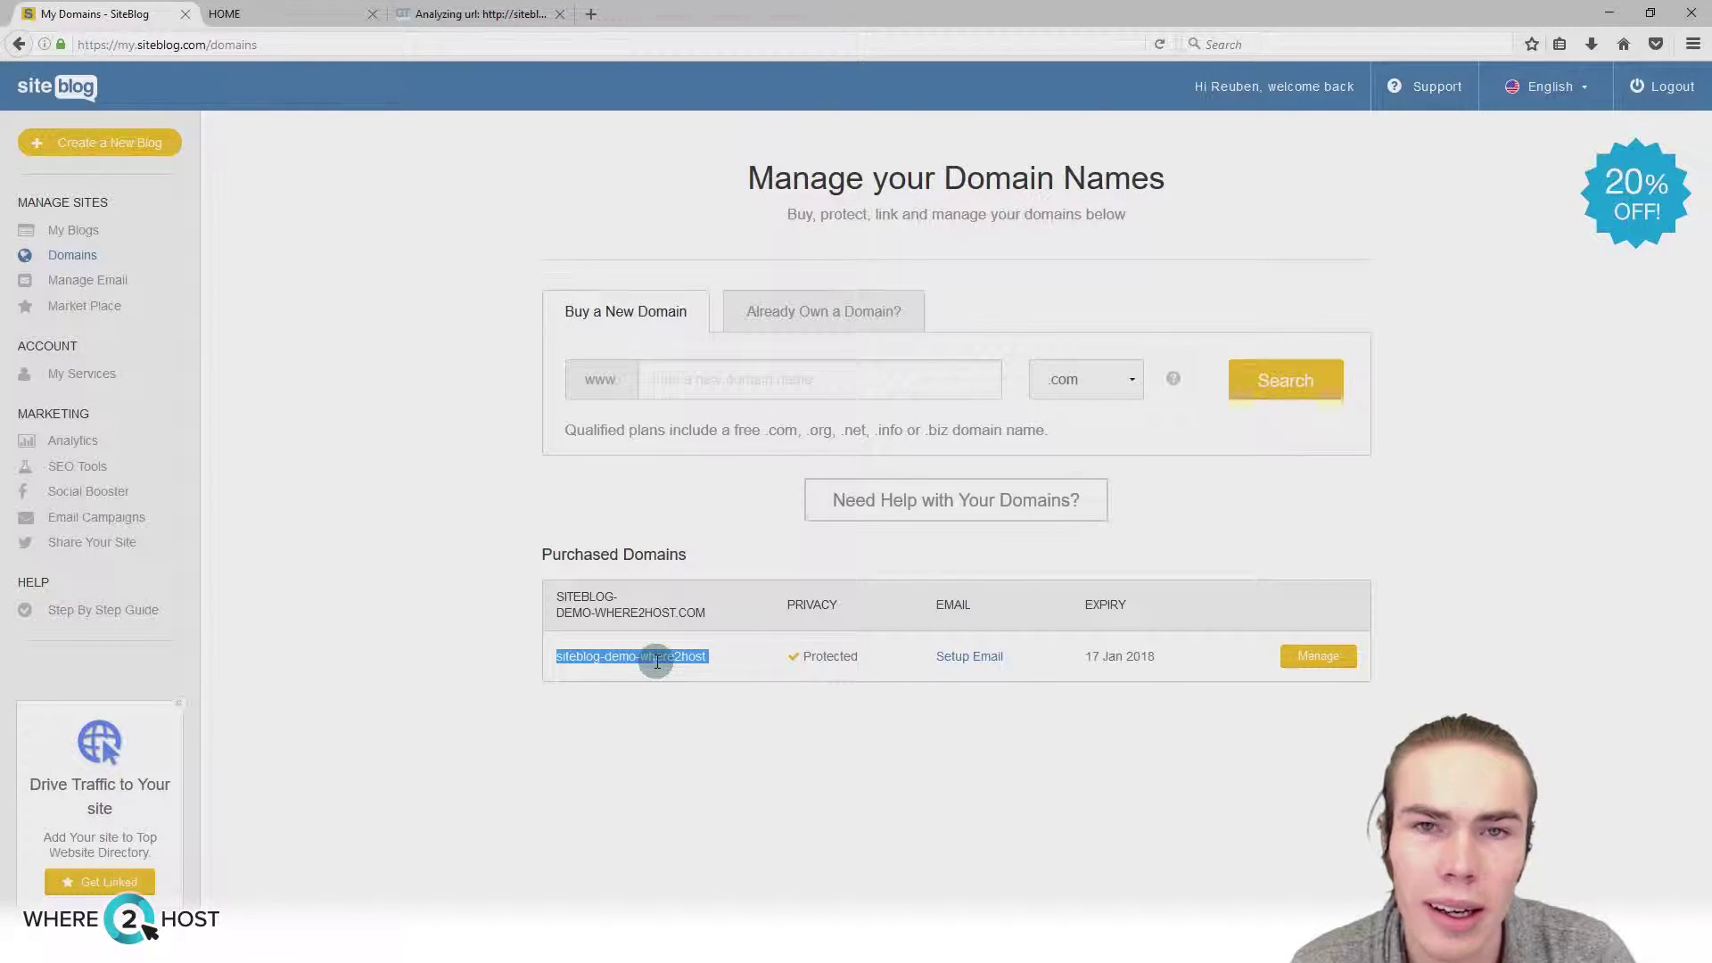
{"action": "left_click_drag", "start_coordinate": [778, 665], "coordinate": [856, 662]}
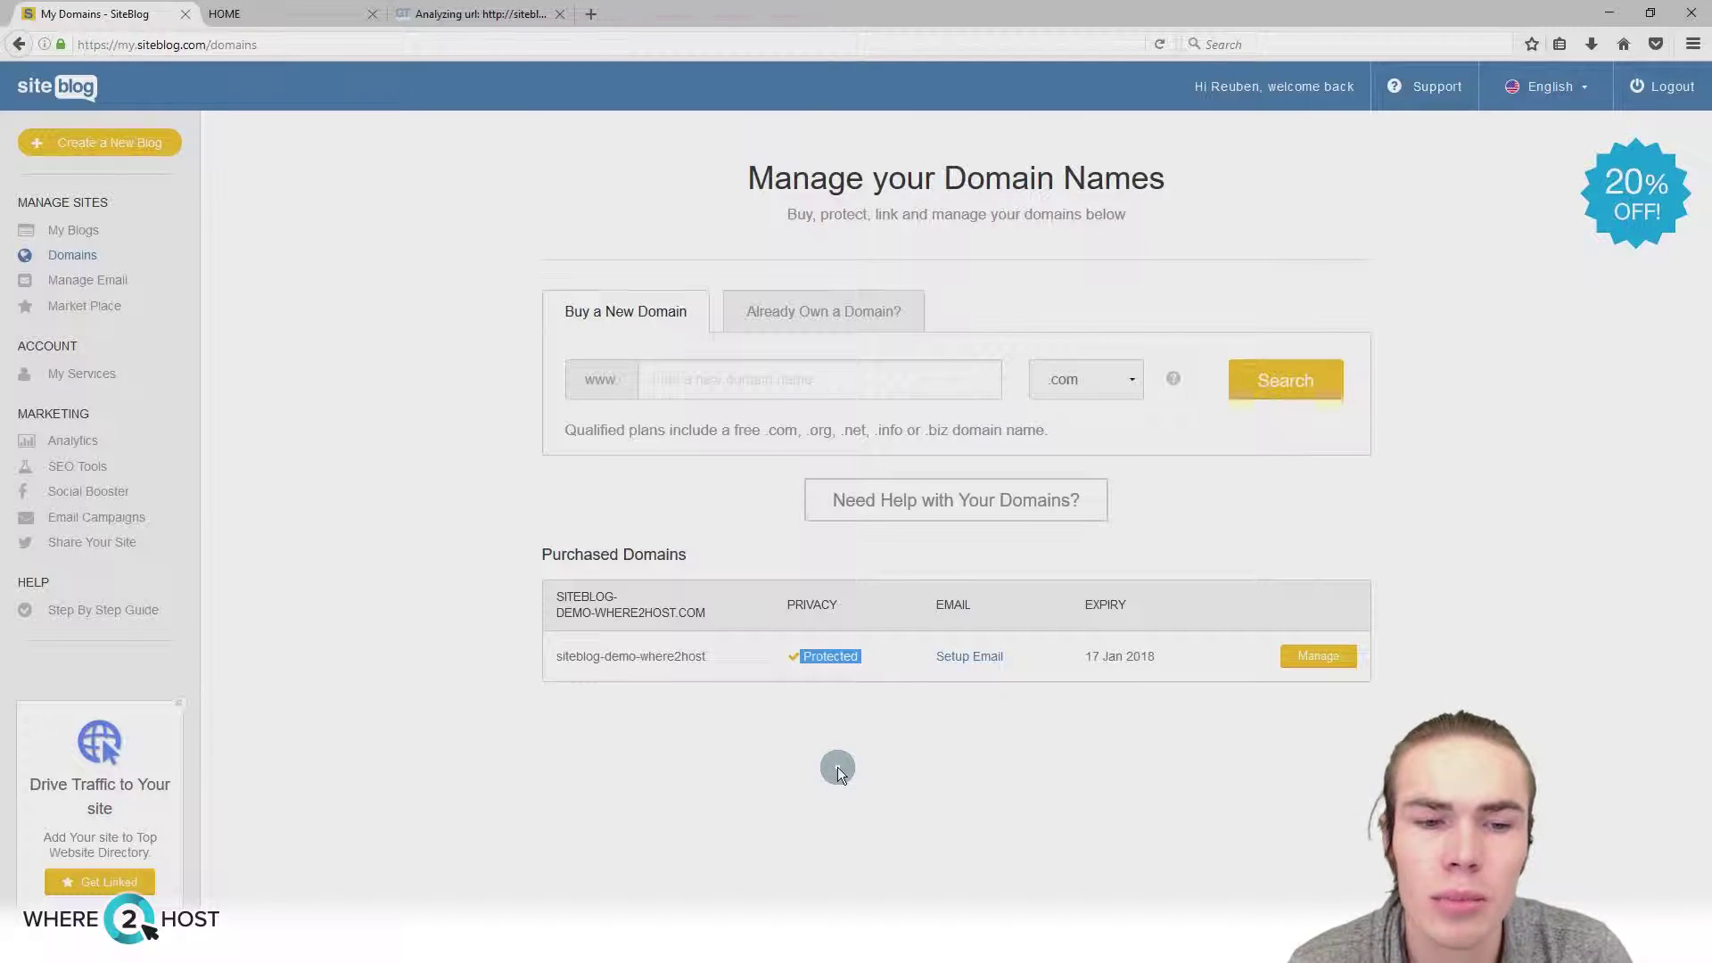
{"action": "left_click_drag", "start_coordinate": [800, 644], "coordinate": [861, 657]}
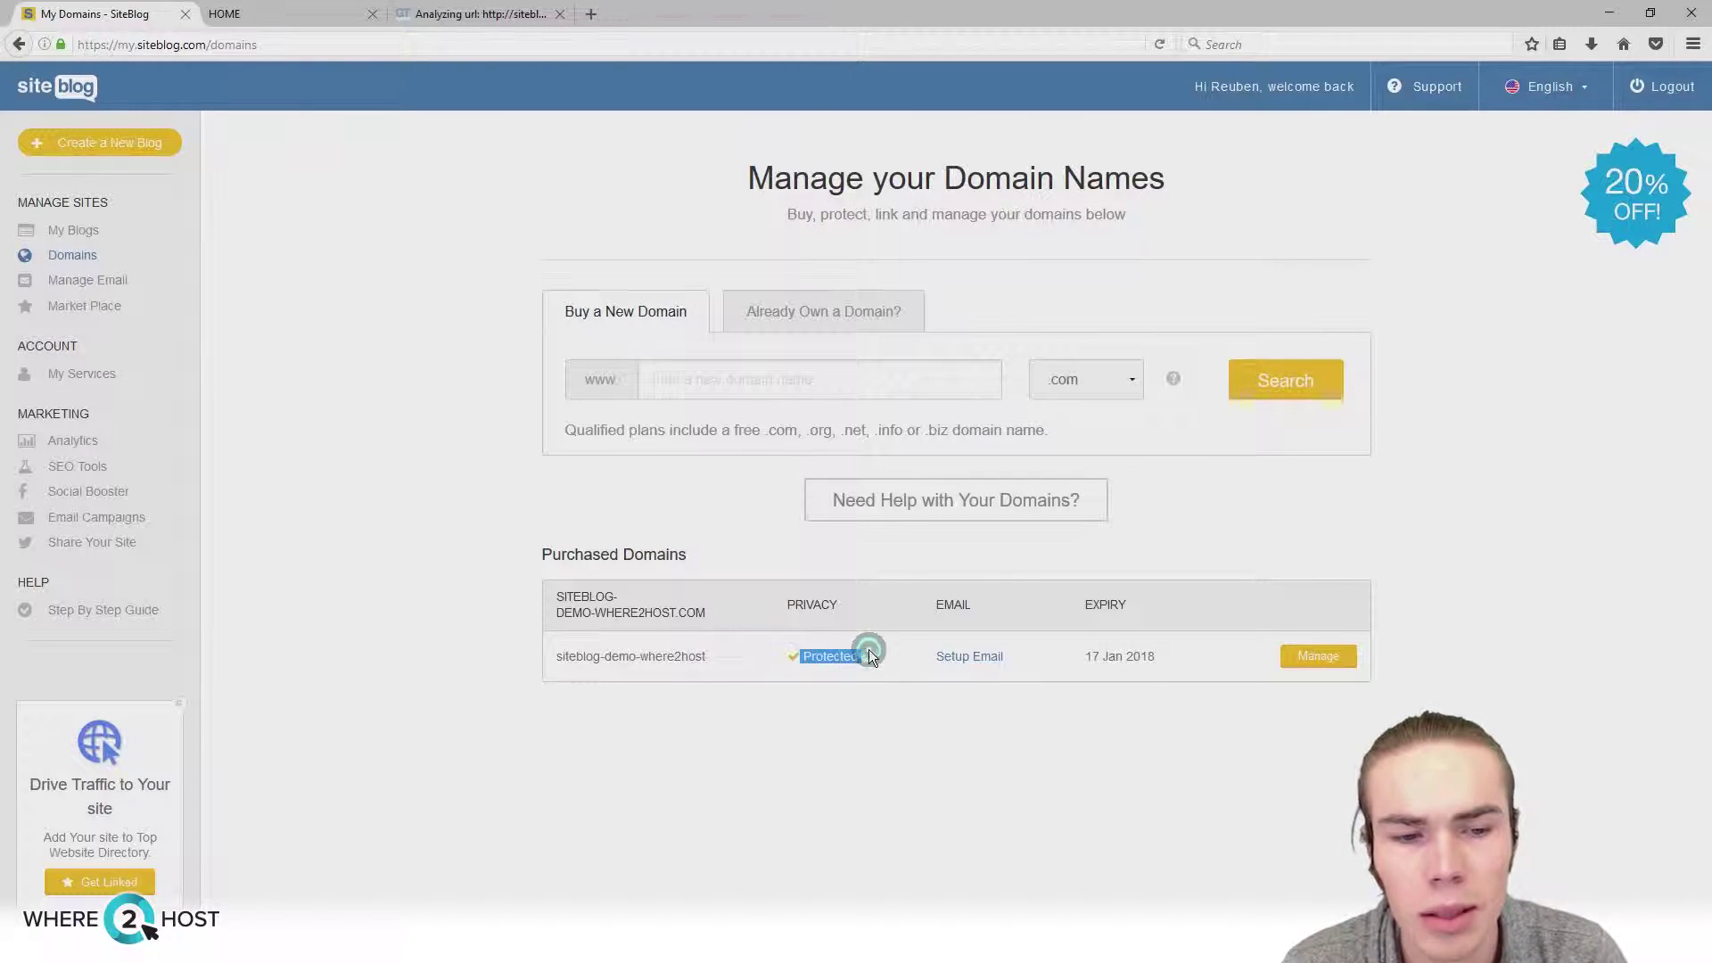
{"action": "left_click", "coordinate": [869, 727]}
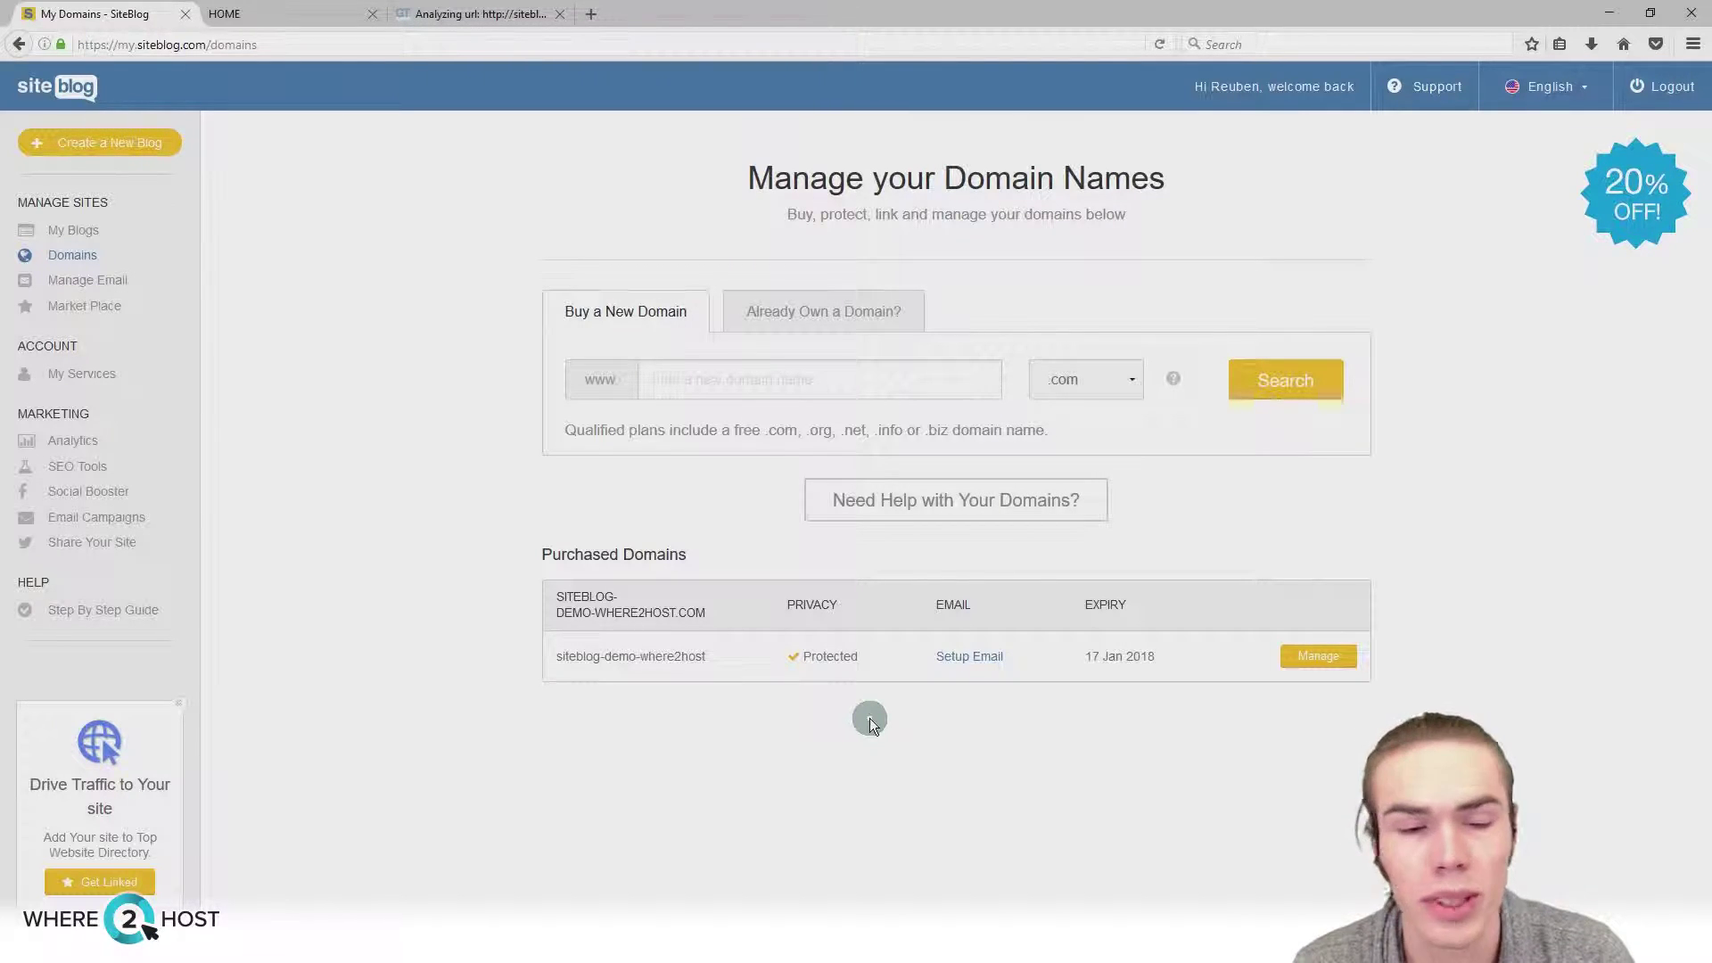
{"action": "left_click_drag", "start_coordinate": [864, 657], "coordinate": [790, 656]}
{"action": "left_click", "coordinate": [808, 763]}
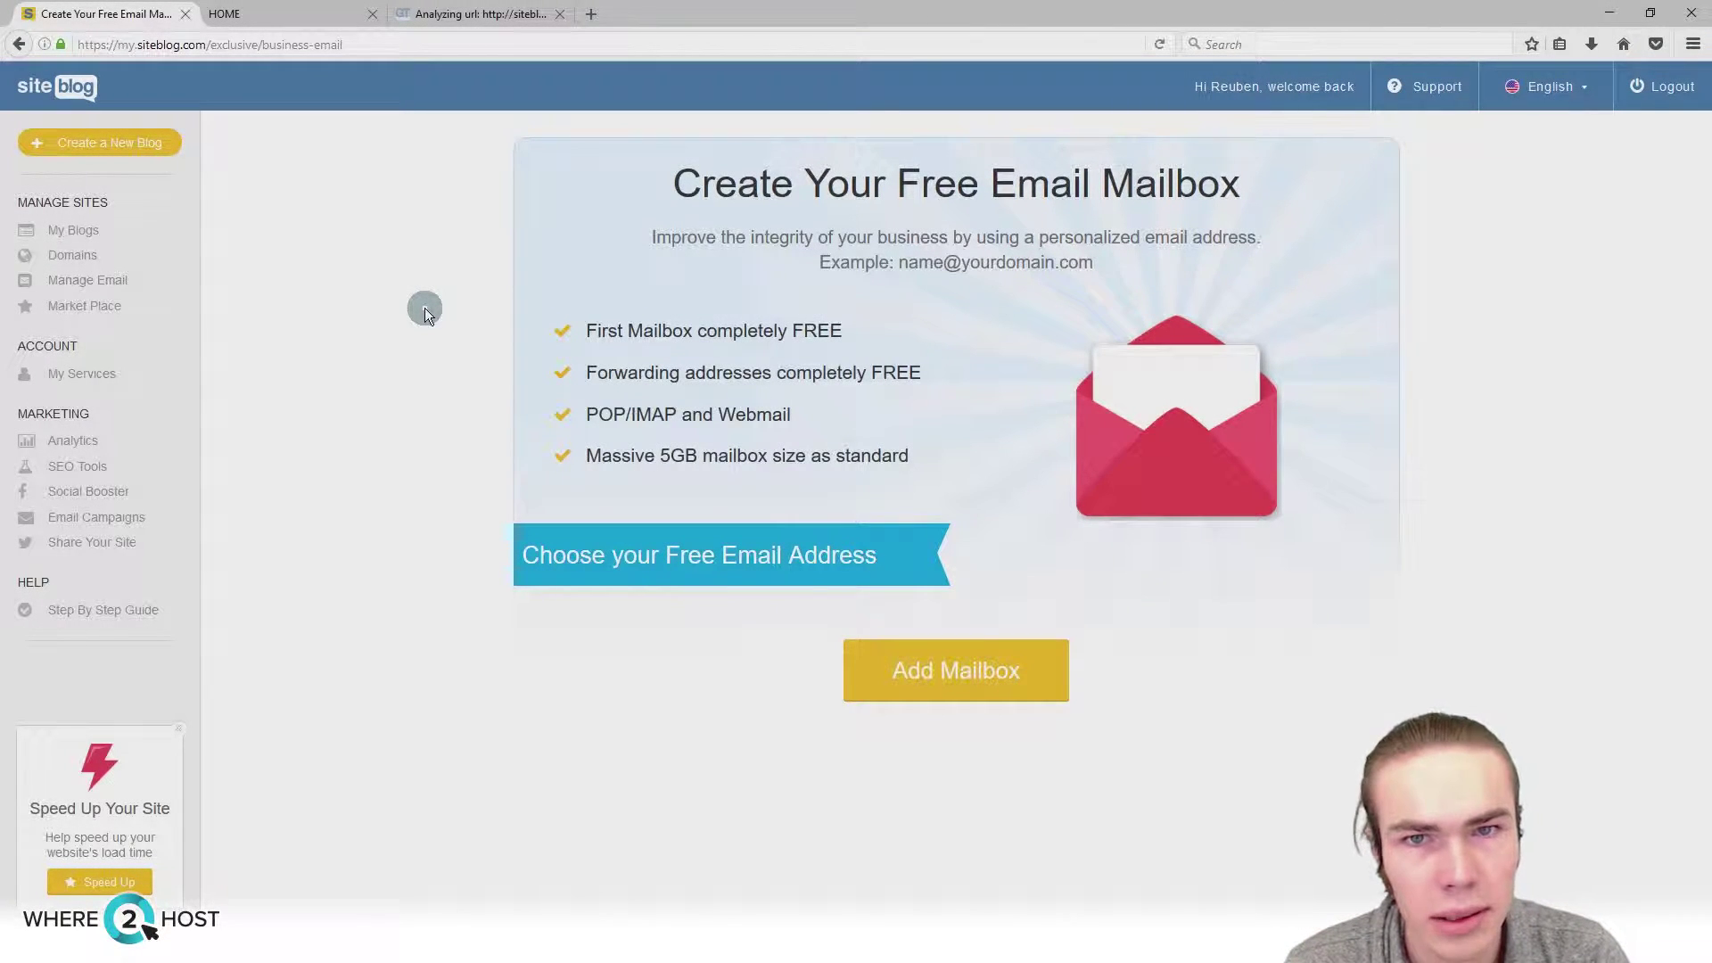
Step: Add a free mailbox with address admin, entering and verifying its password
{"action": "left_click", "coordinate": [945, 694]}
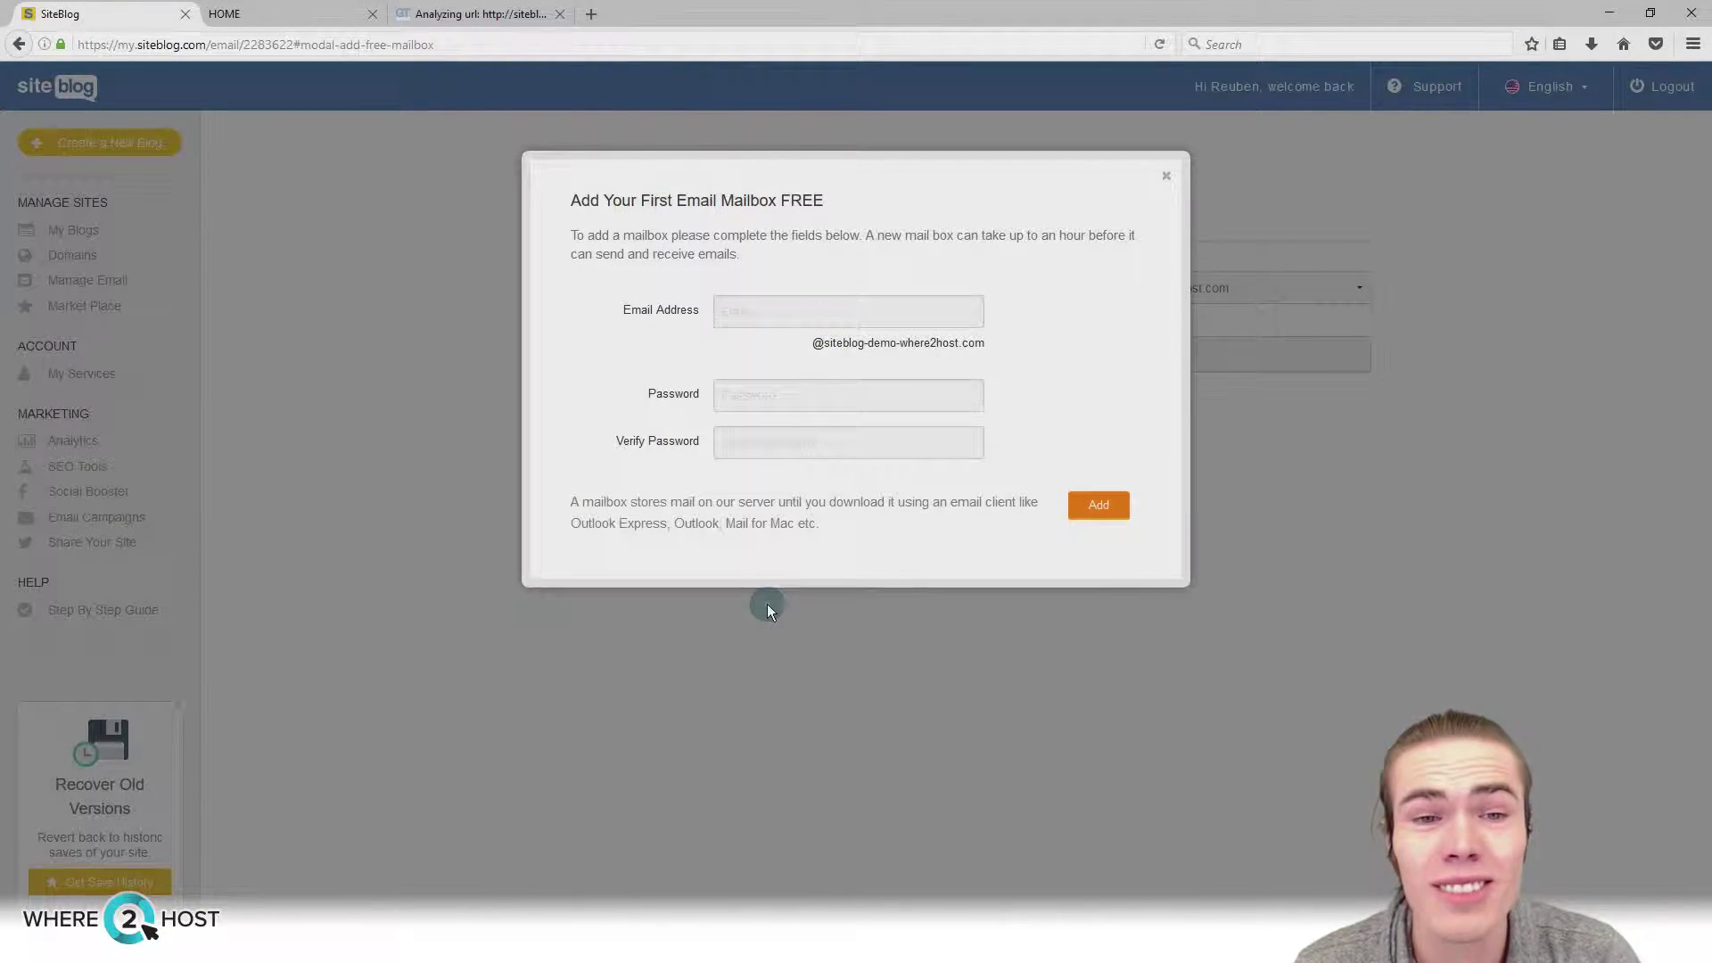
{"action": "left_click", "coordinate": [754, 313]}
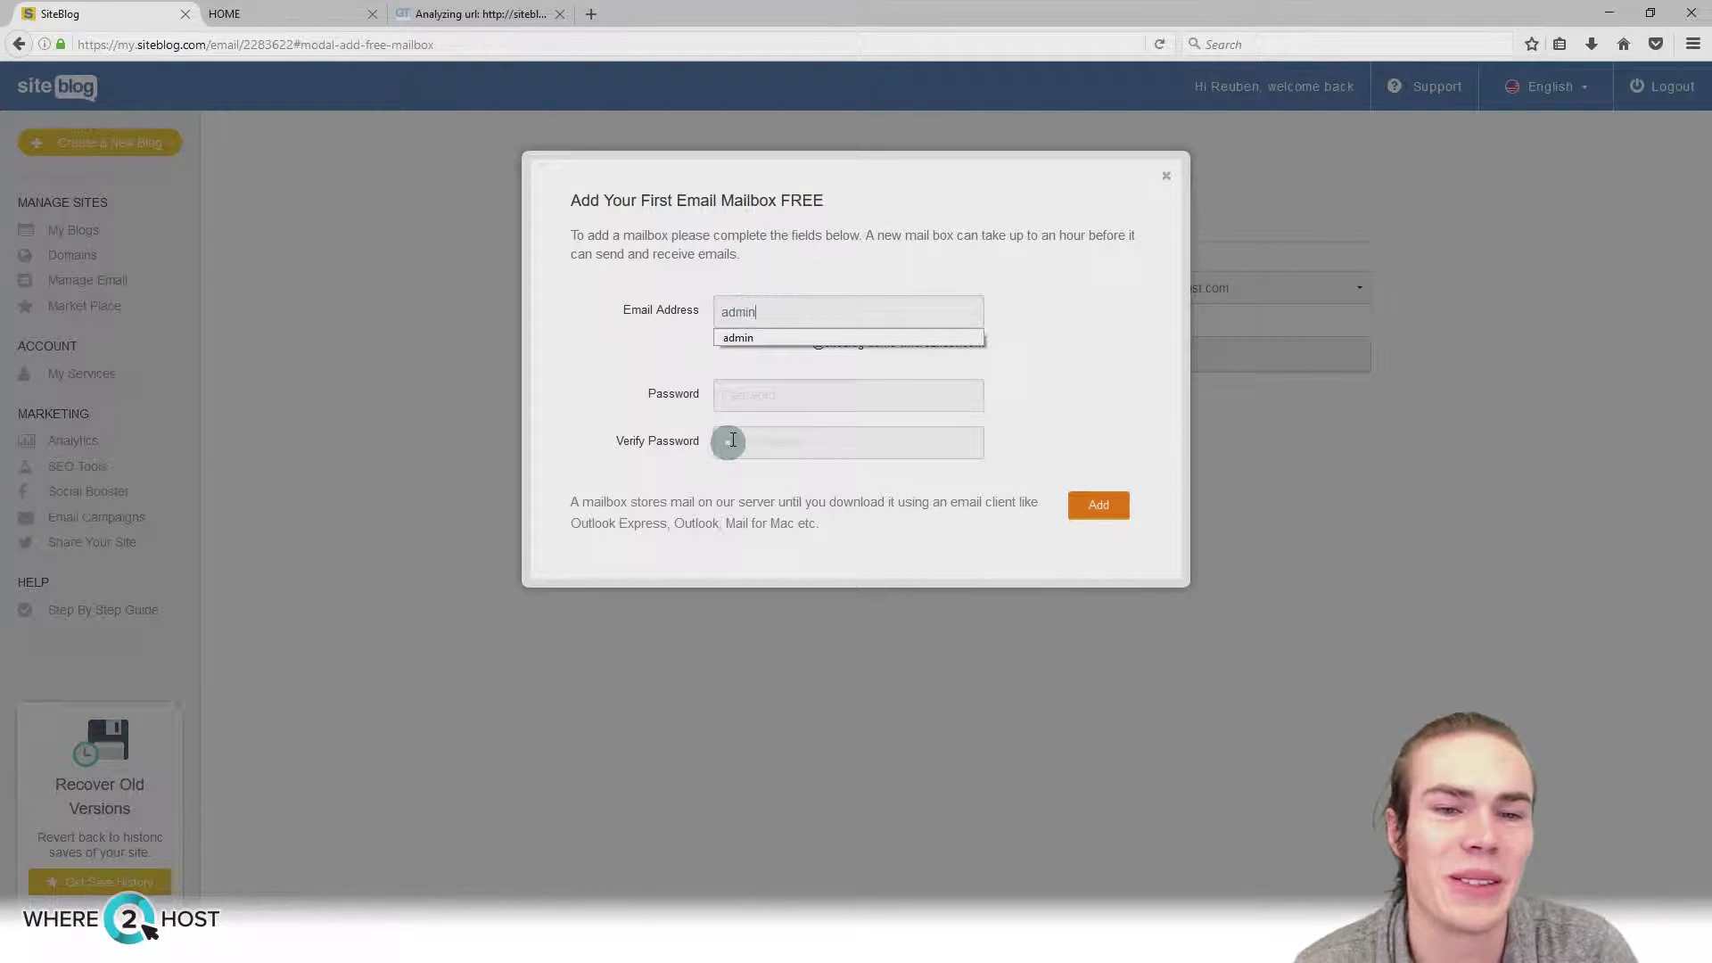
{"action": "left_click", "coordinate": [759, 384]}
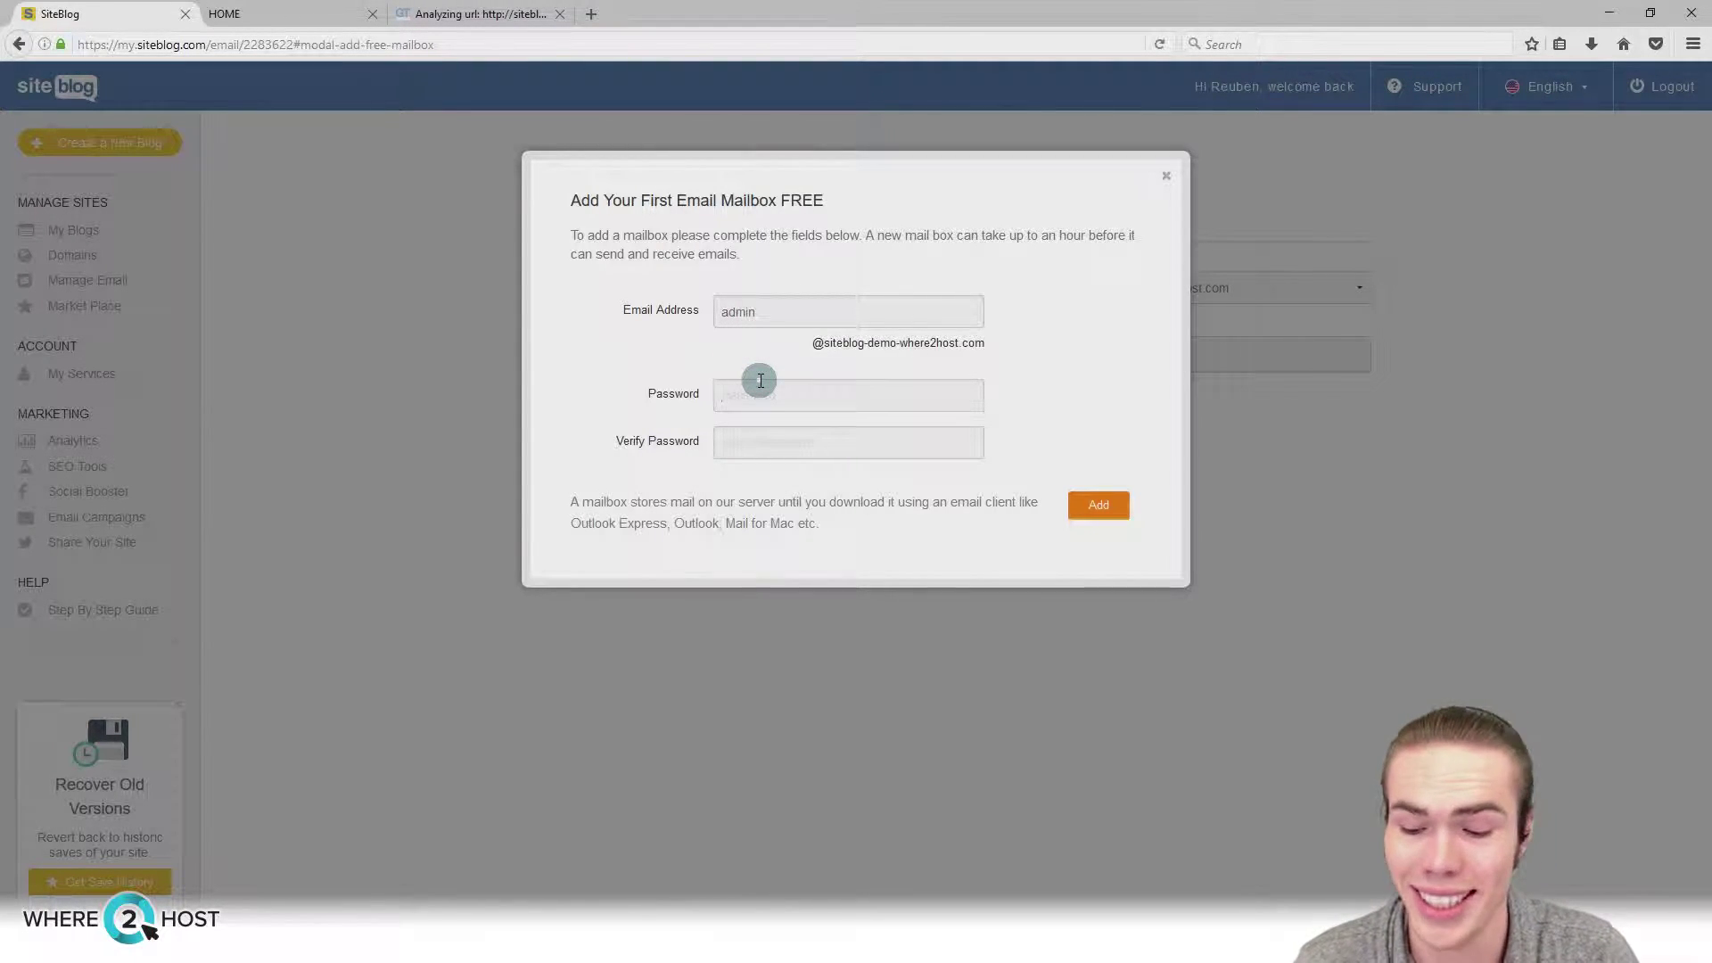
{"action": "type", "text": "password123456"}
{"action": "key", "text": "Tab"}
{"action": "type", "text": "password123456"}
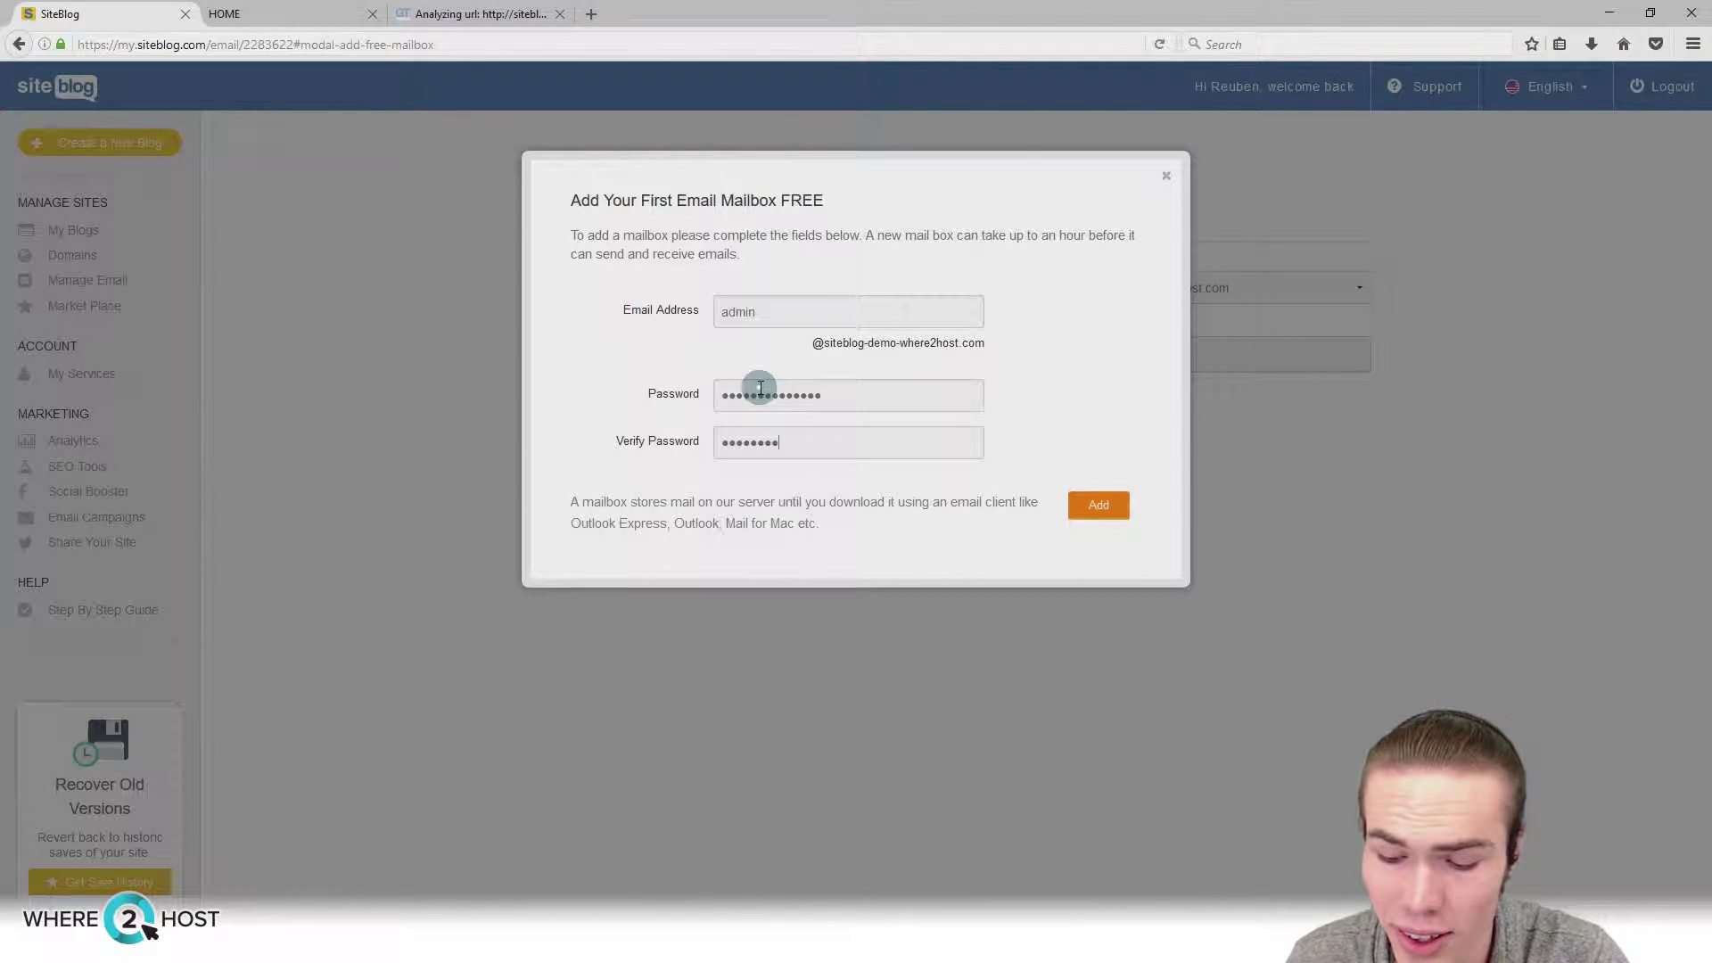
{"action": "key", "text": "ctrl+a"}
{"action": "key", "text": "BackSpace"}
{"action": "type", "text": "password123456"}
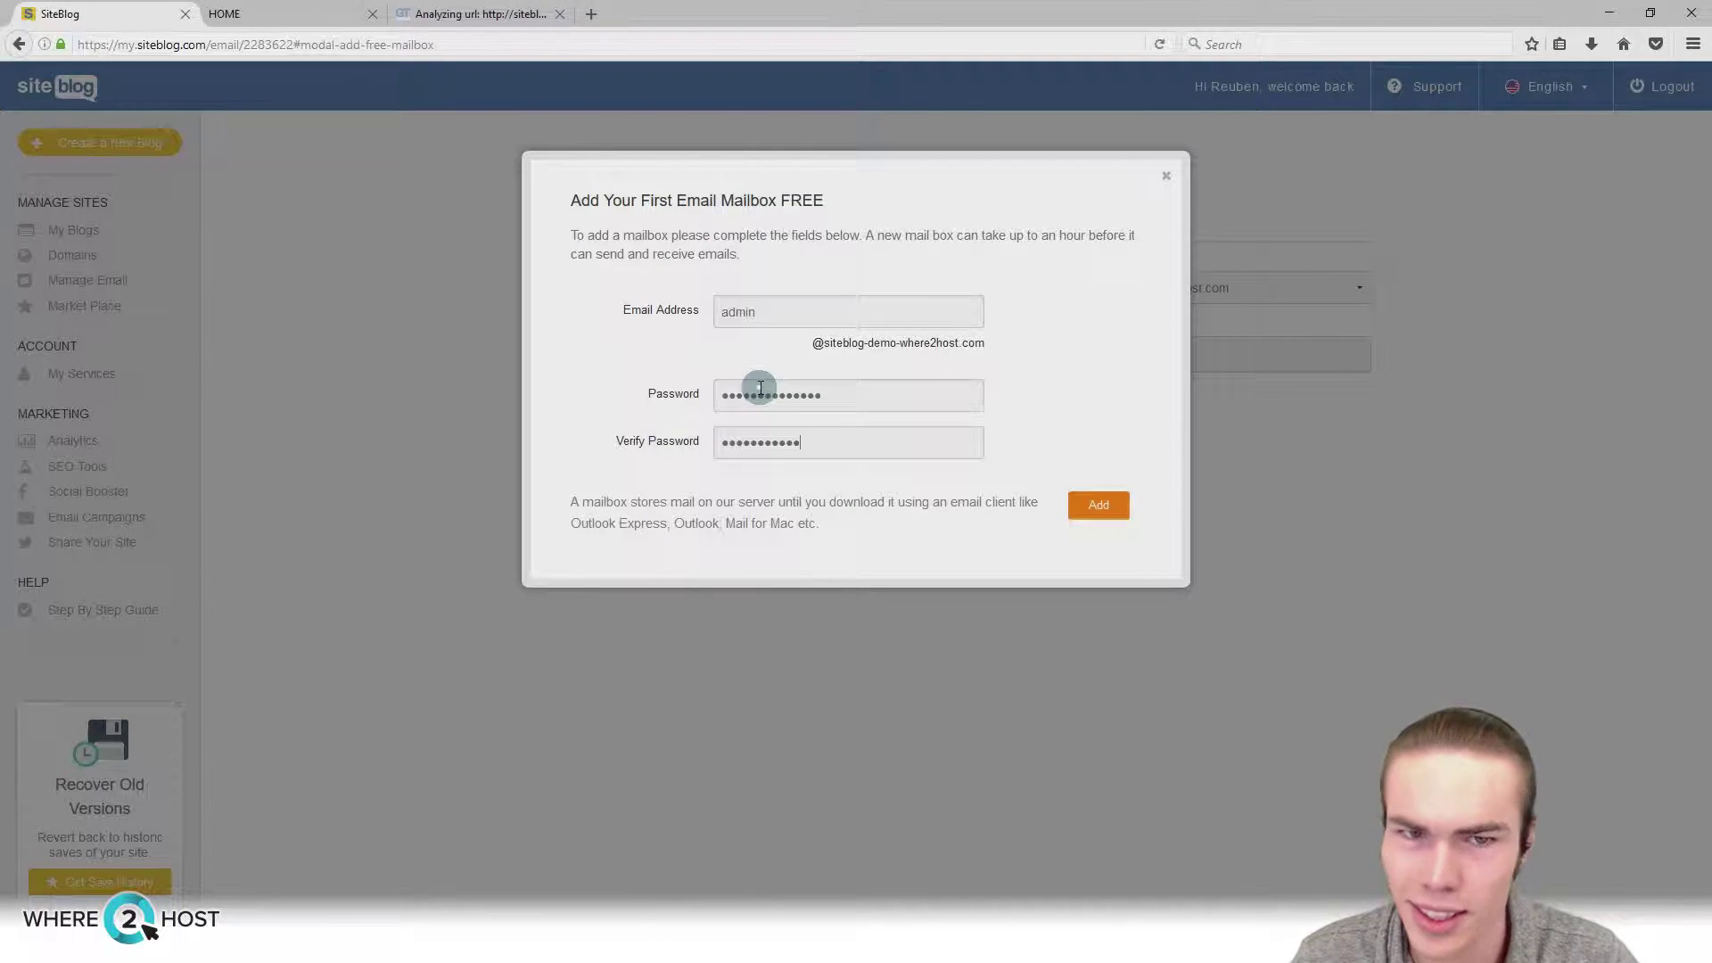
{"action": "left_click", "coordinate": [1096, 517]}
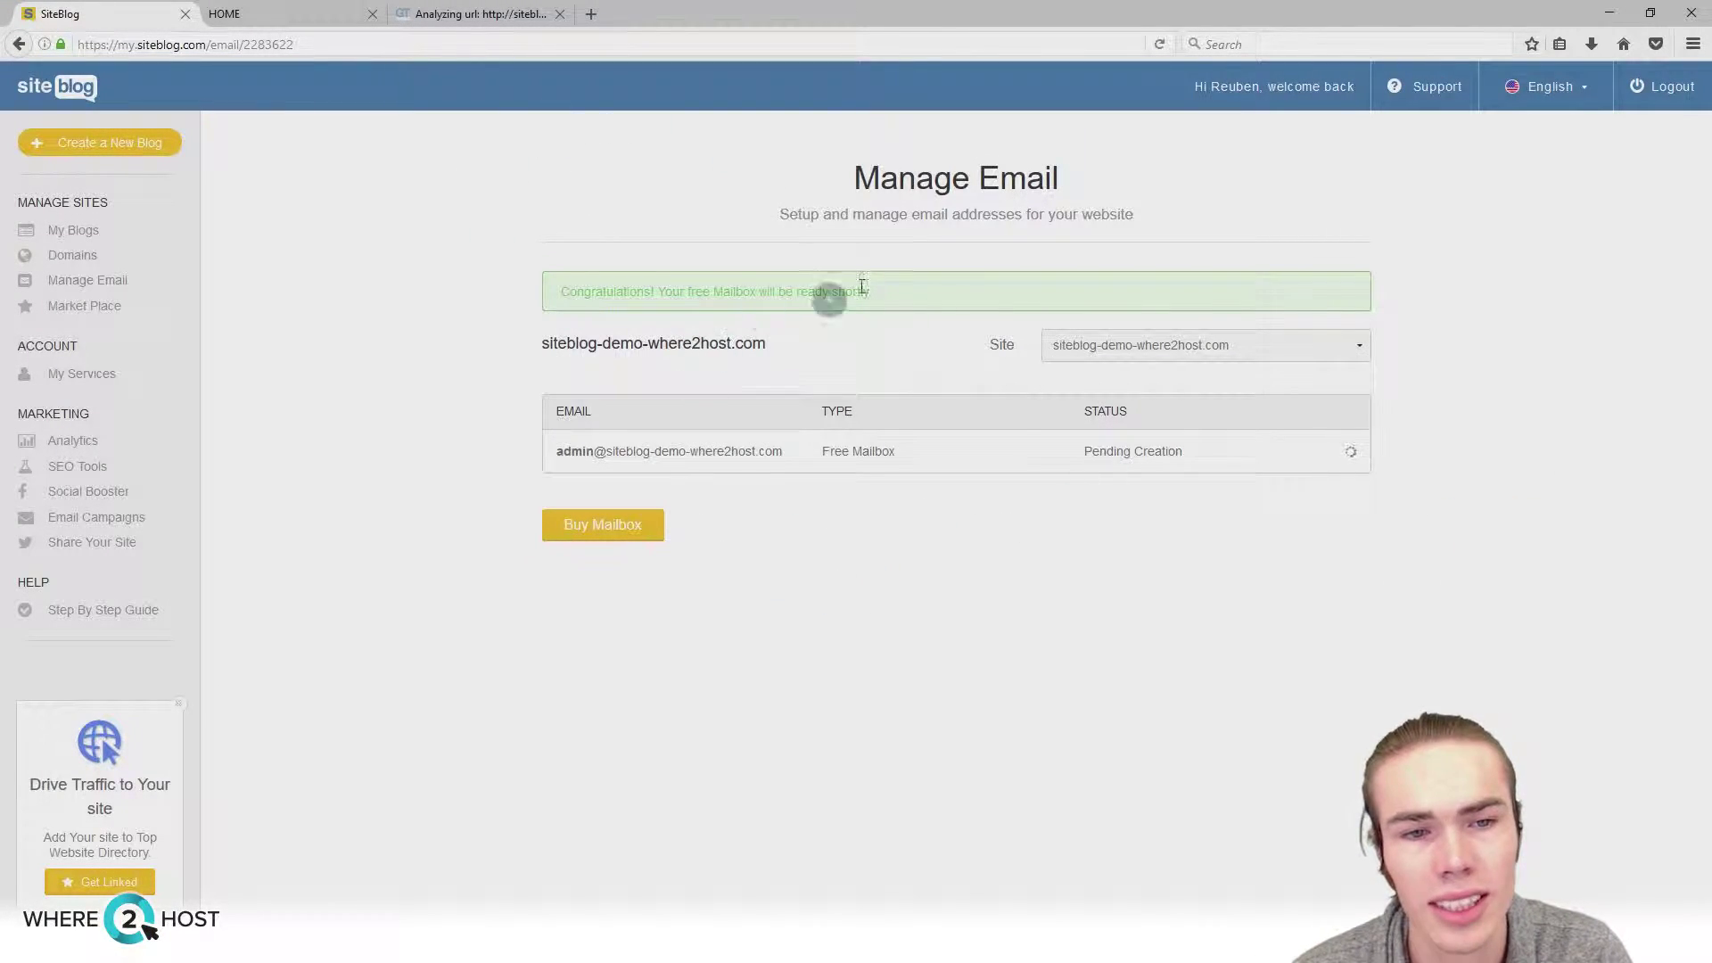
{"action": "left_click", "coordinate": [606, 527]}
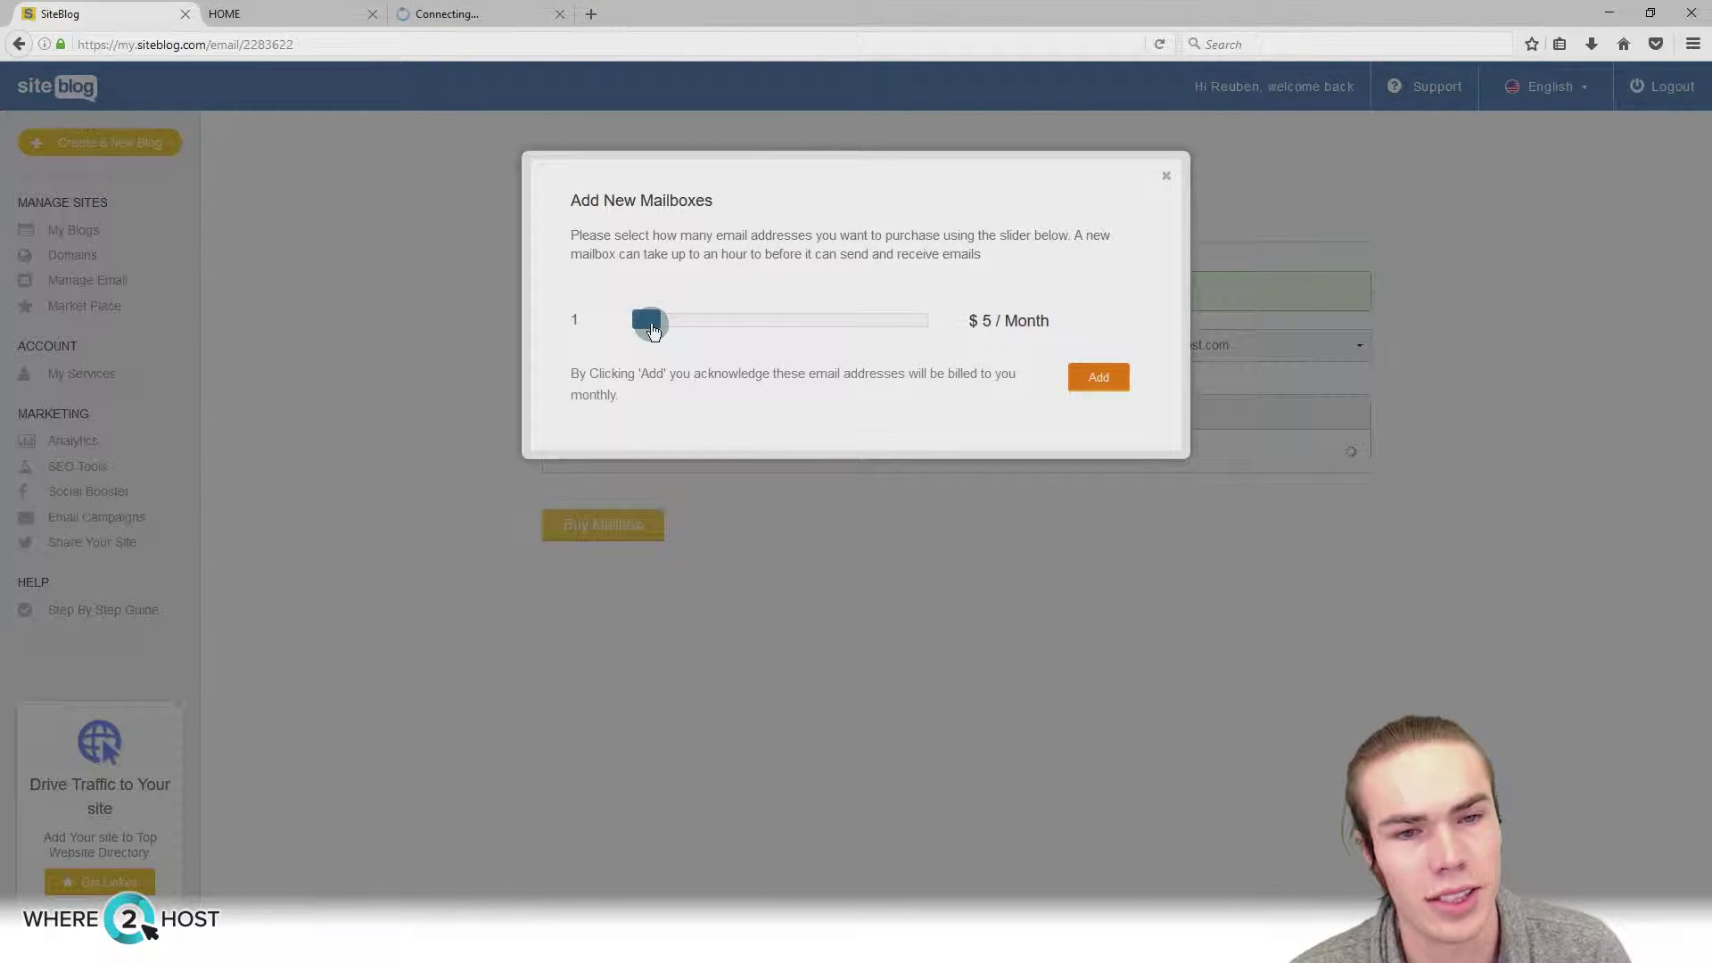
{"action": "left_click_drag", "start_coordinate": [652, 332], "coordinate": [1066, 333]}
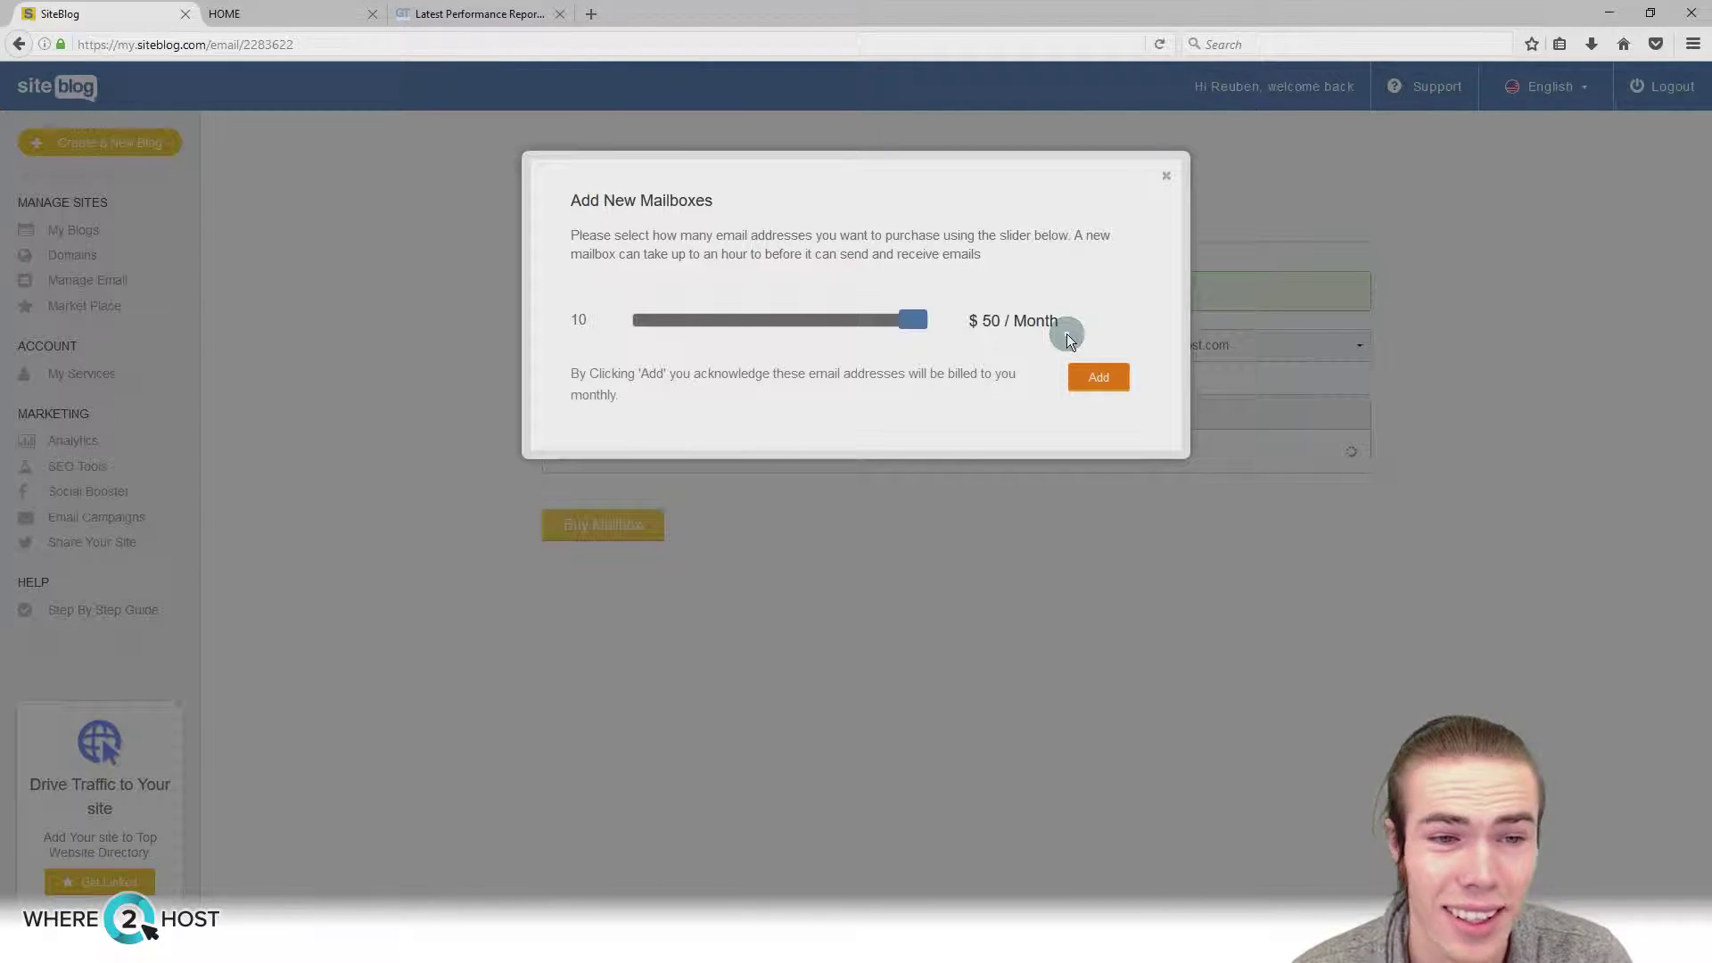
{"action": "left_click", "coordinate": [1163, 177]}
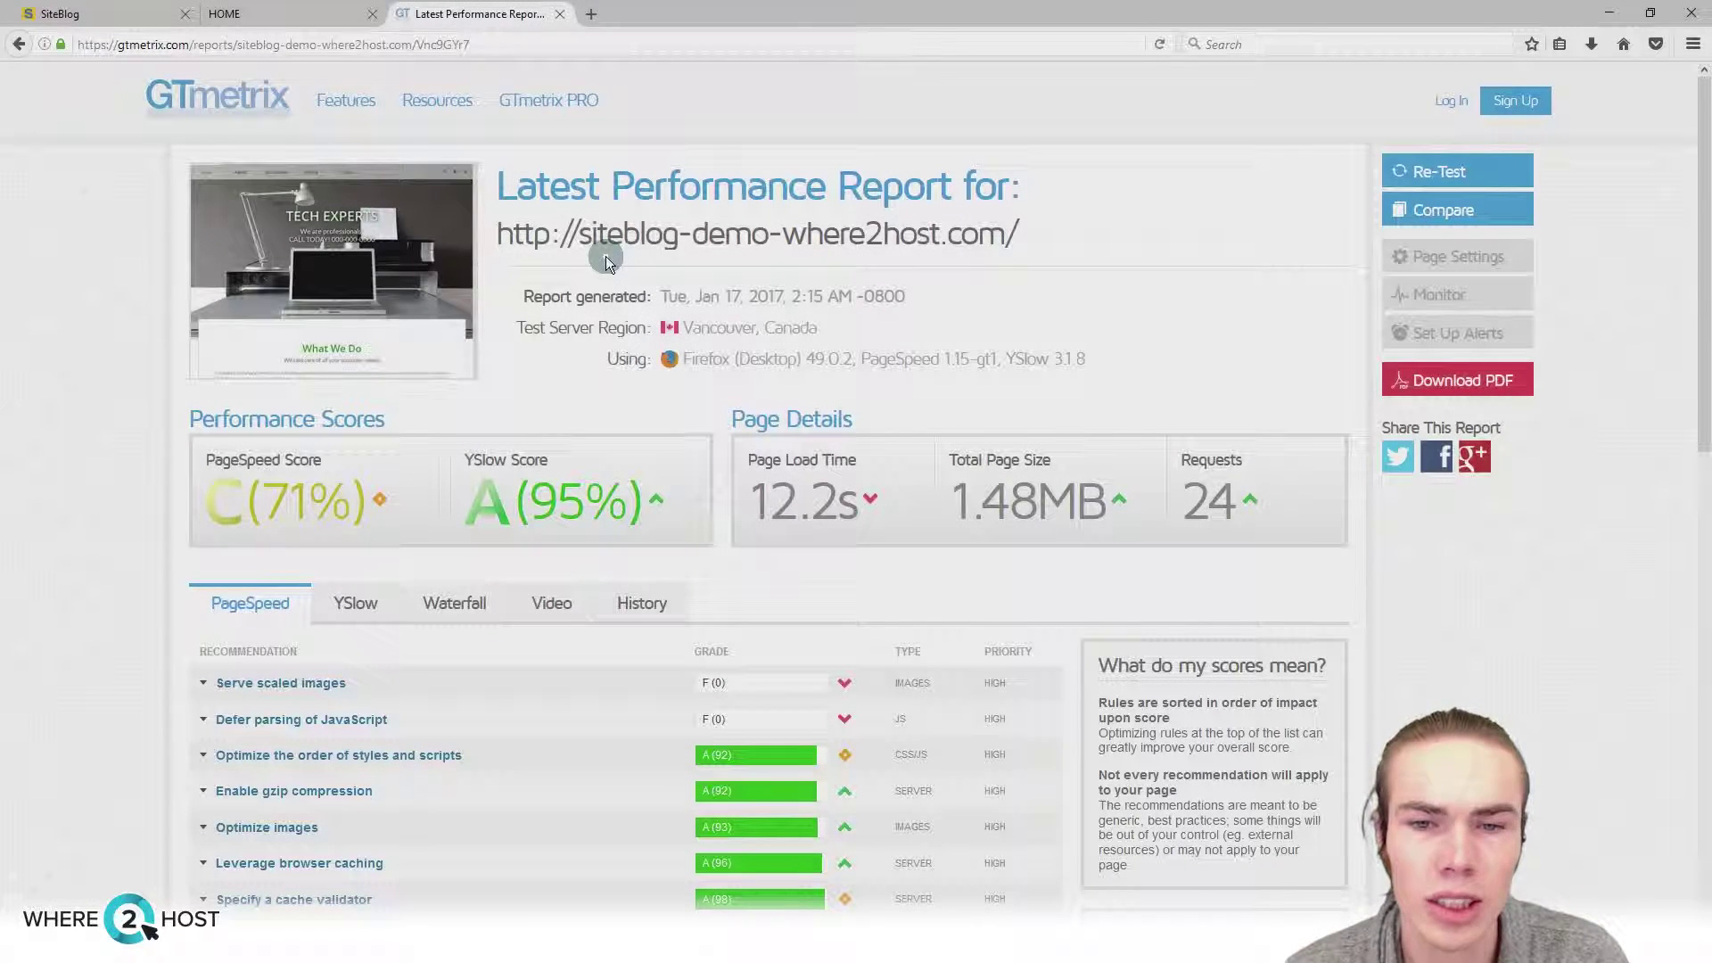
{"action": "left_click_drag", "start_coordinate": [749, 499], "coordinate": [907, 494]}
{"action": "left_click", "coordinate": [907, 492]}
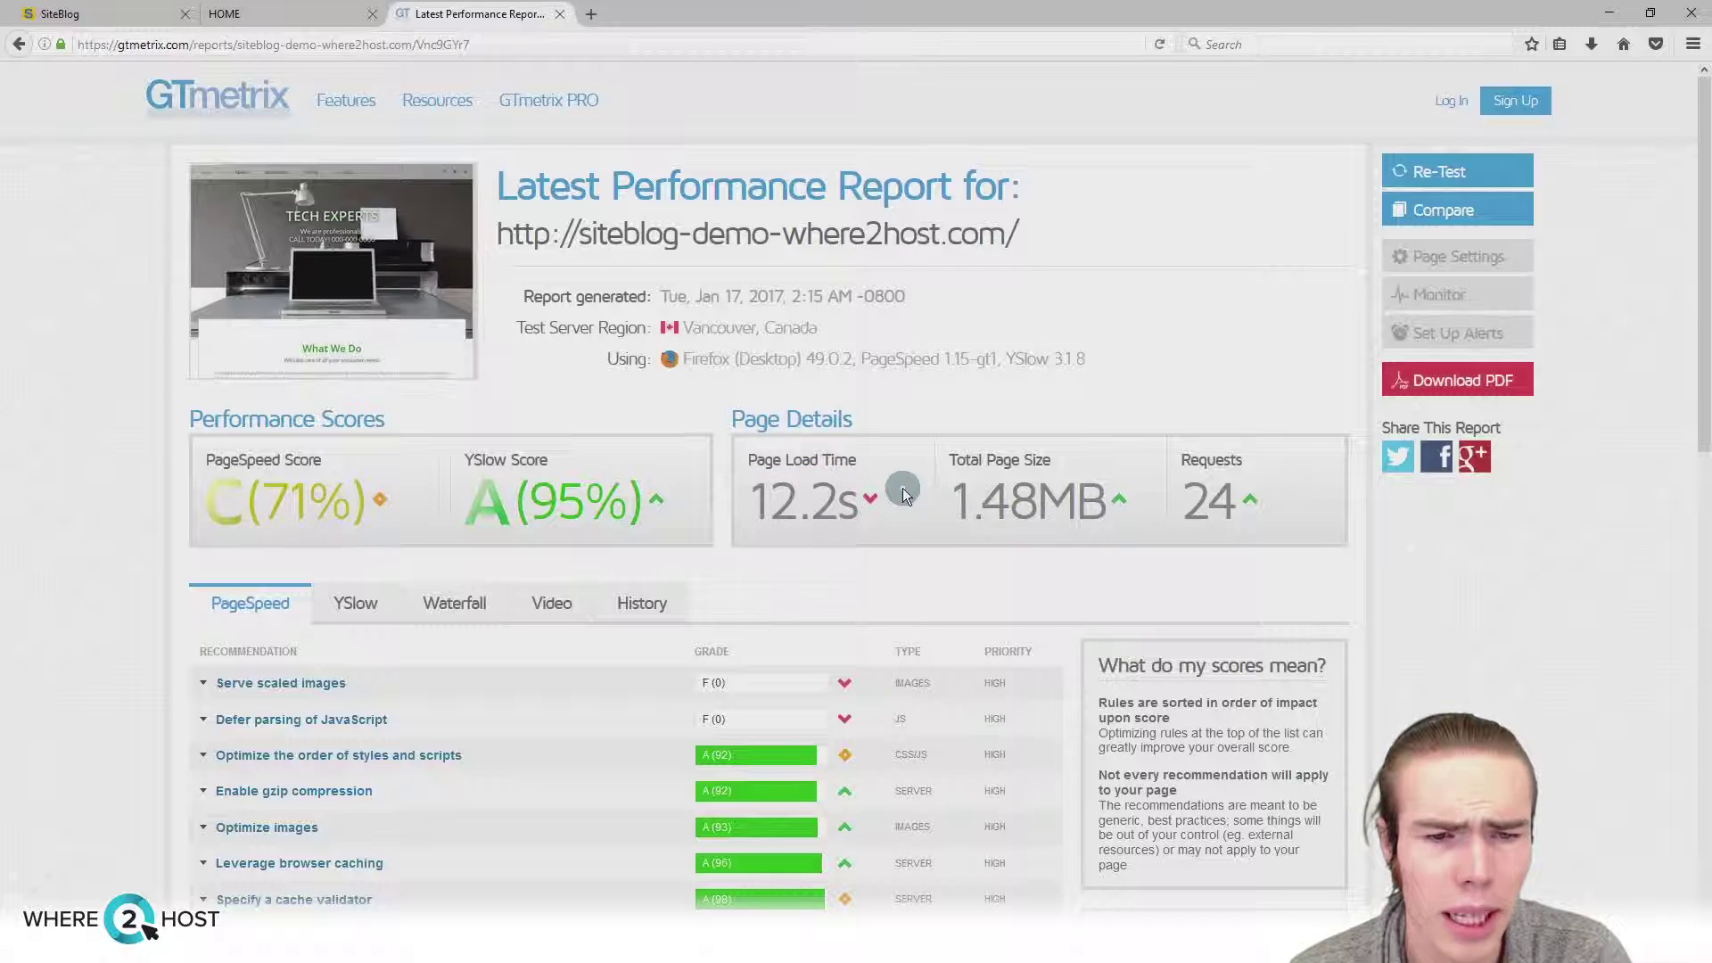
{"action": "scroll", "coordinate": [903, 489], "scroll_direction": "down", "scroll_amount": 1}
{"action": "scroll", "coordinate": [895, 482], "scroll_direction": "down", "scroll_amount": 4}
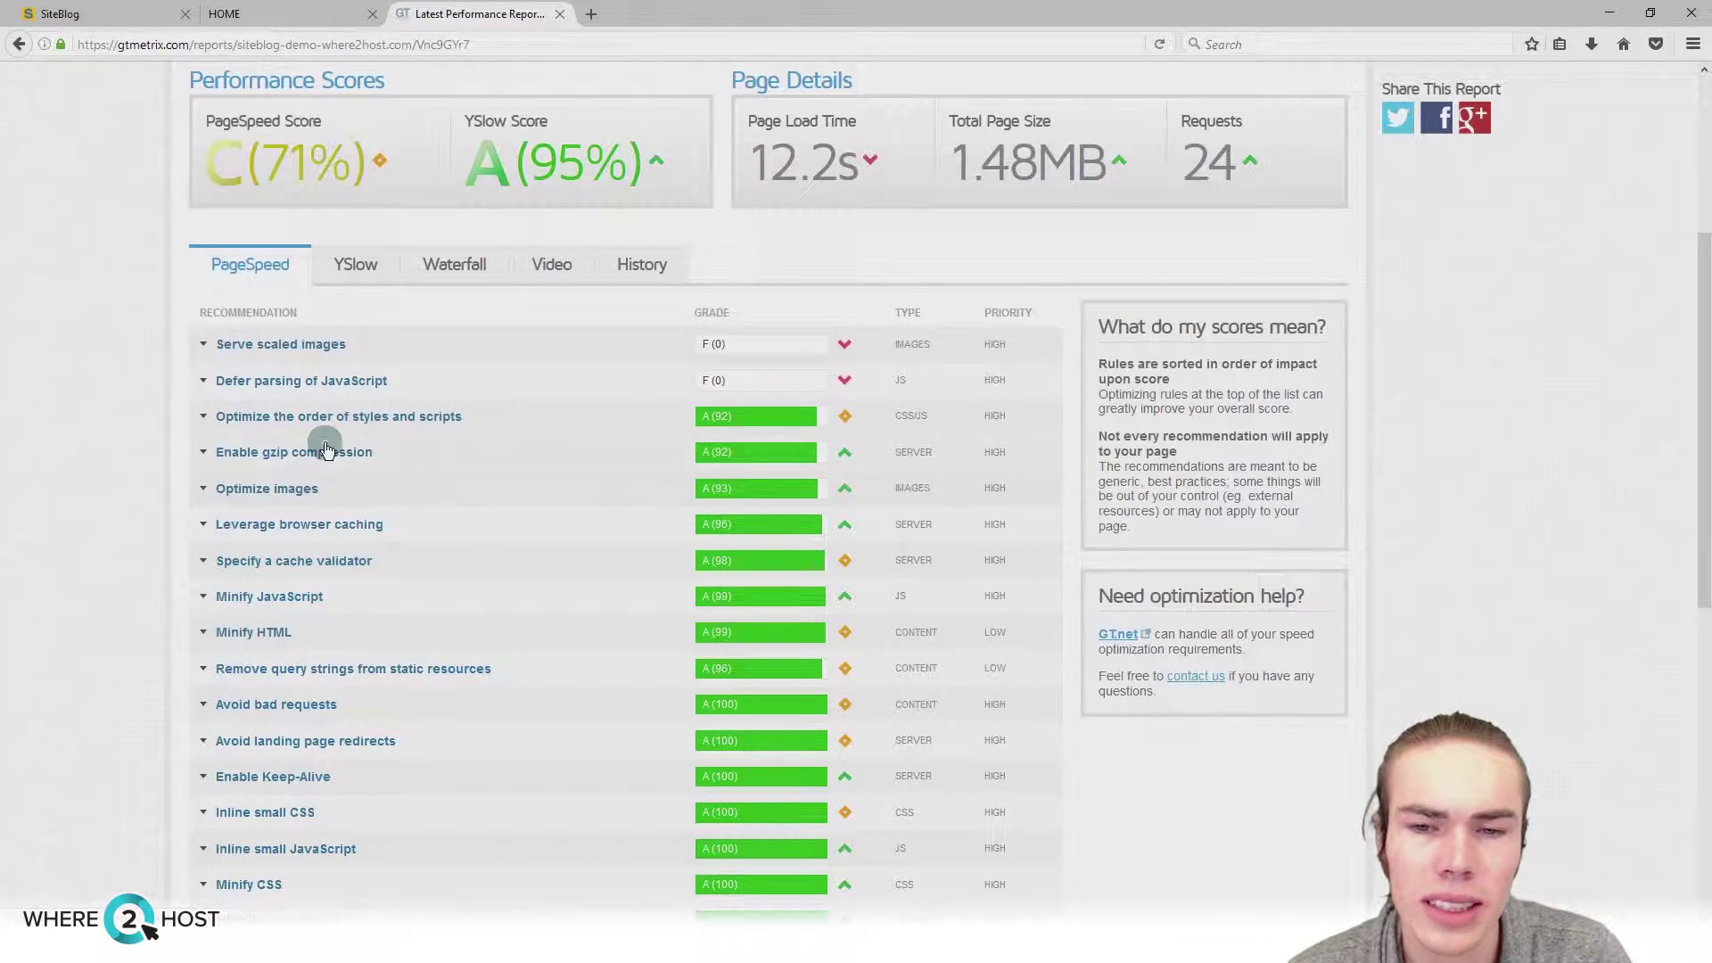
{"action": "left_click", "coordinate": [292, 455]}
{"action": "left_click", "coordinate": [292, 455]}
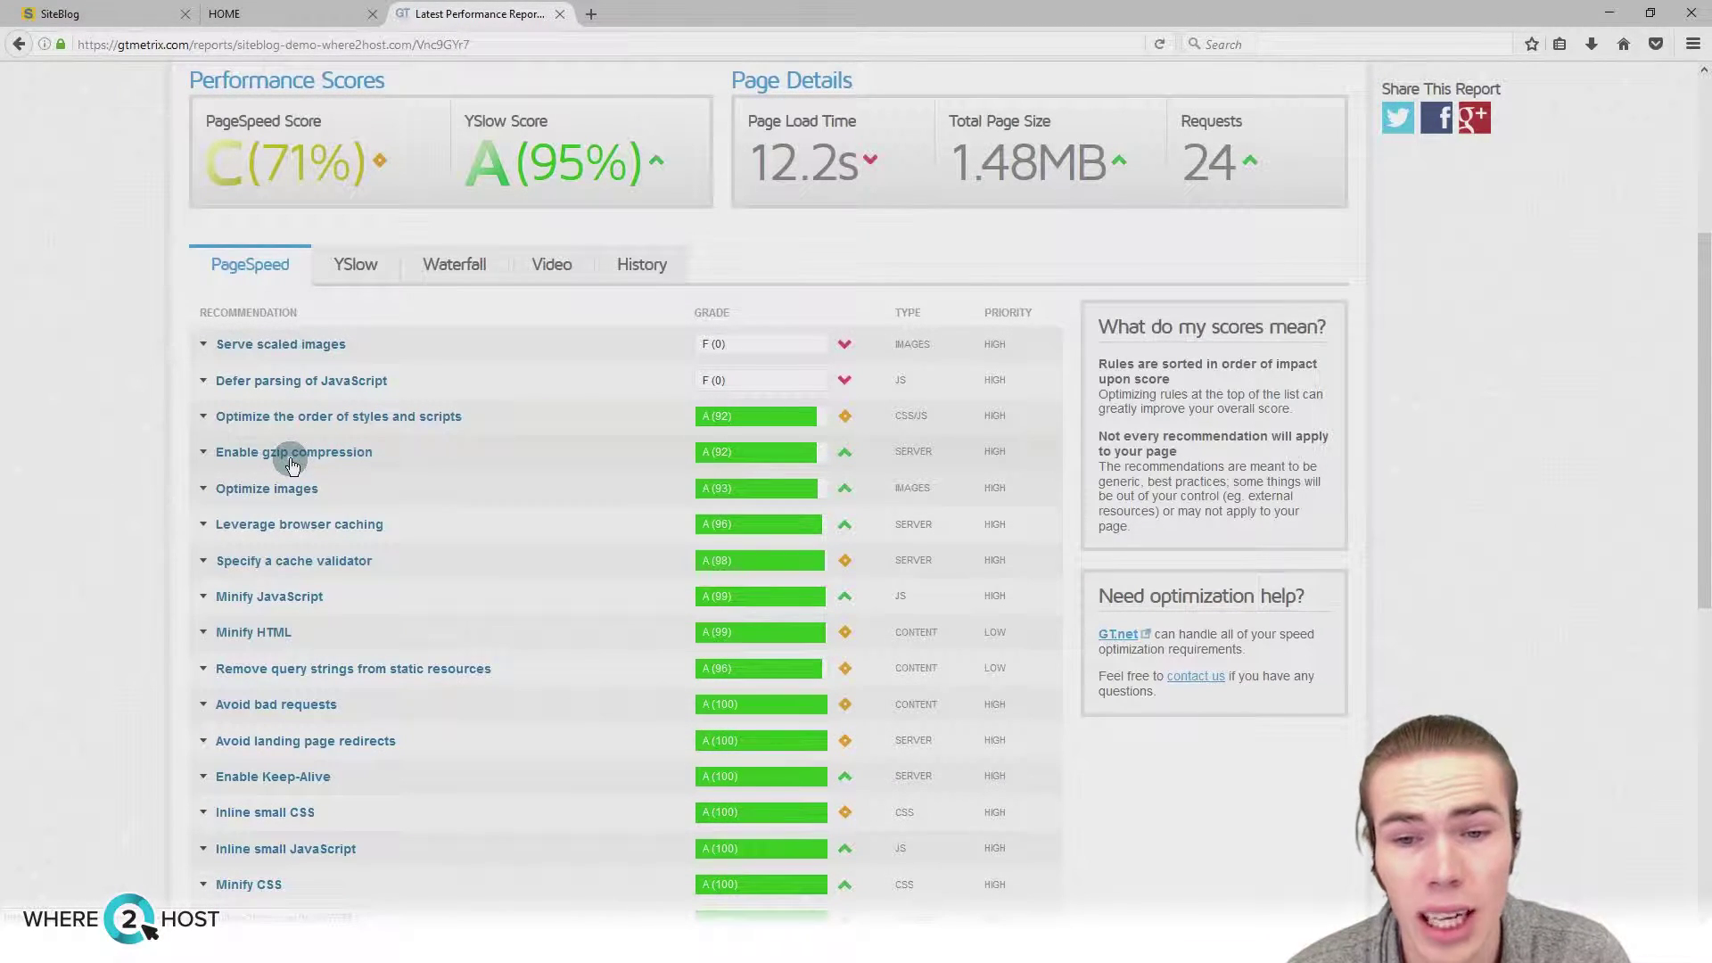
{"action": "left_click", "coordinate": [292, 526]}
{"action": "left_click", "coordinate": [292, 526]}
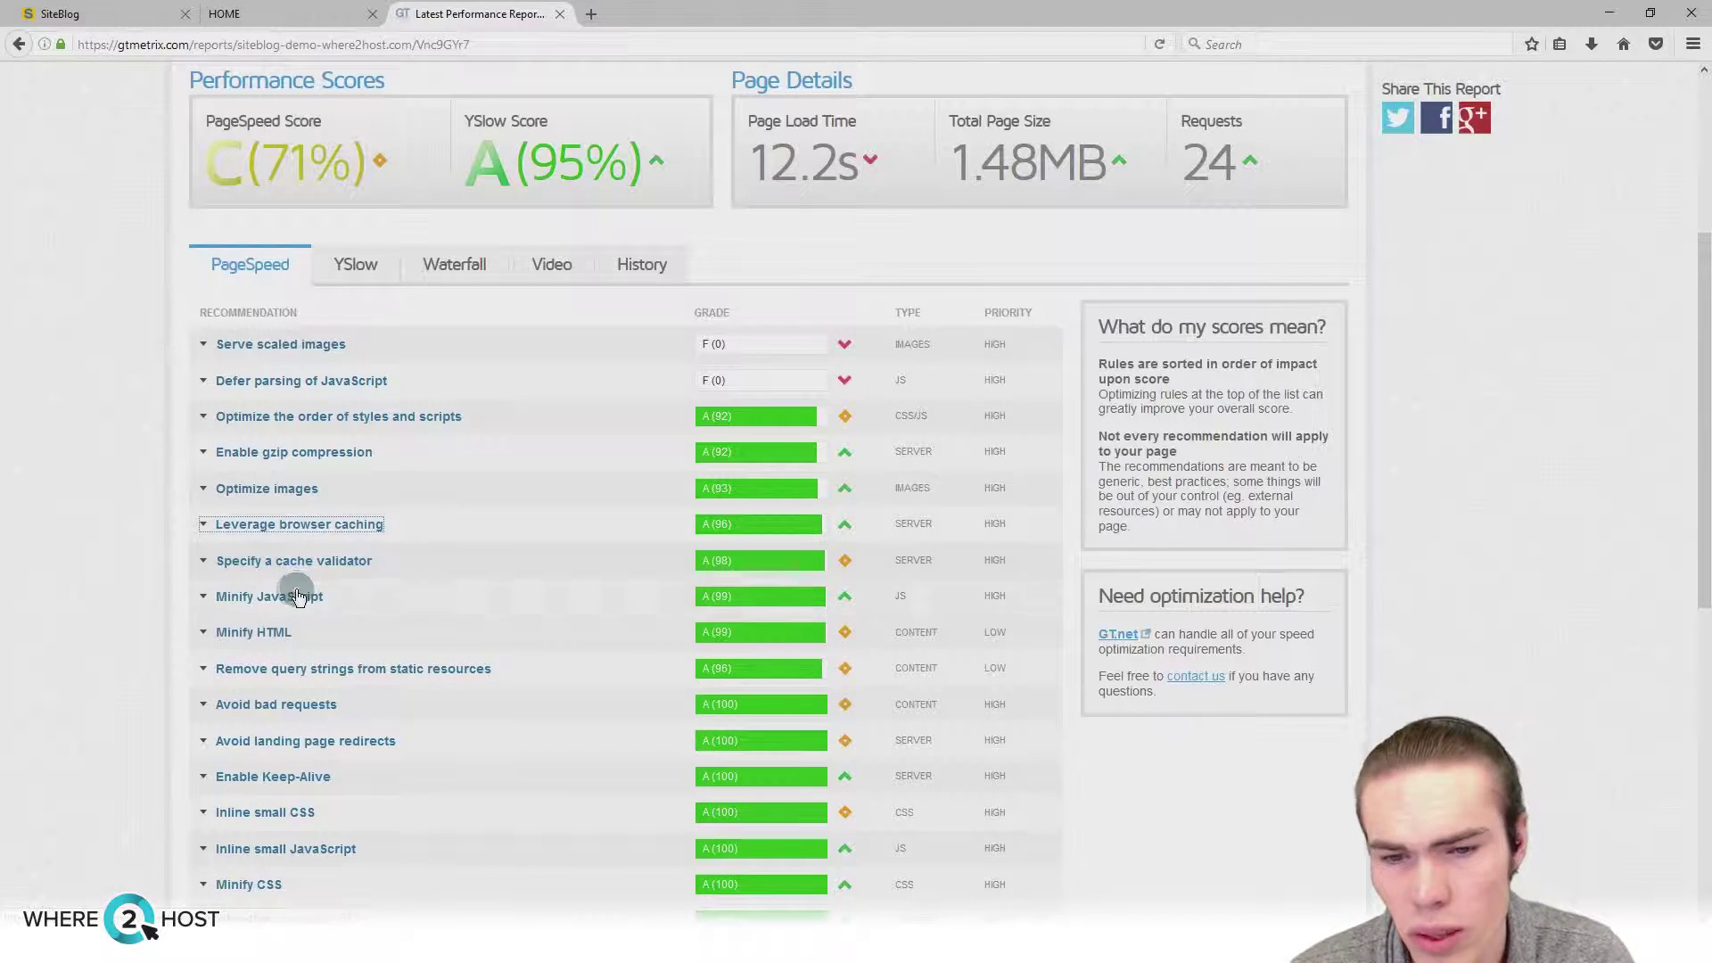
{"action": "left_click", "coordinate": [287, 595]}
{"action": "left_click", "coordinate": [291, 594]}
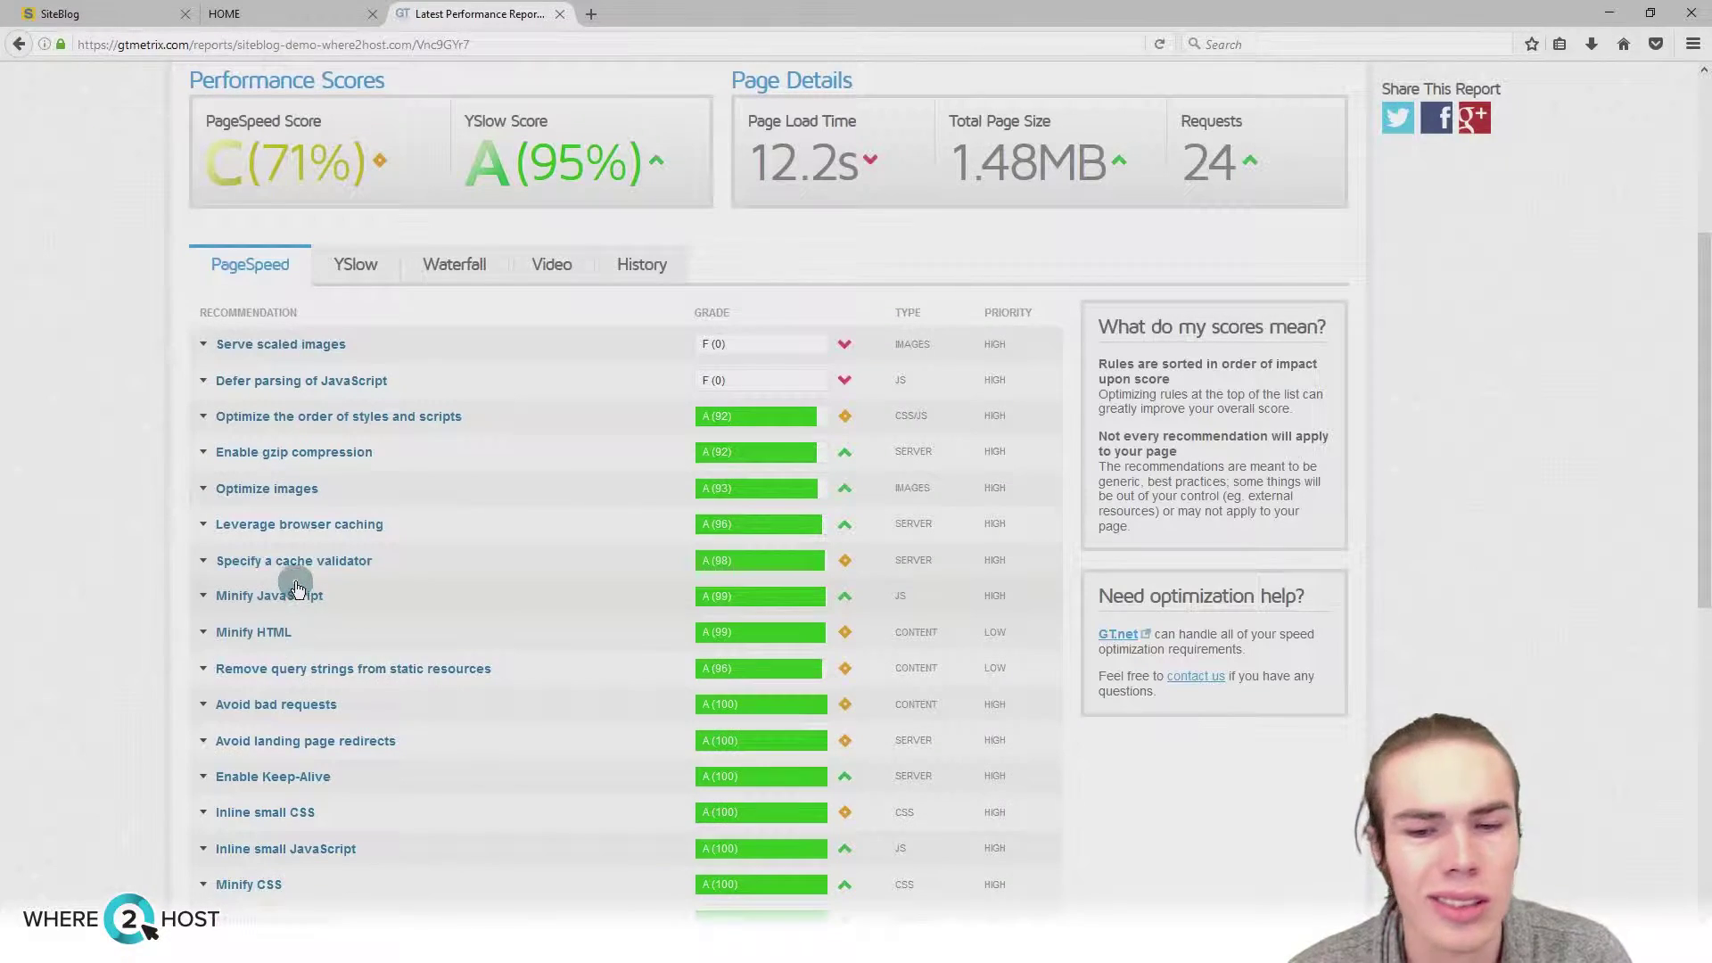
{"action": "scroll", "coordinate": [310, 584], "scroll_direction": "up", "scroll_amount": 2}
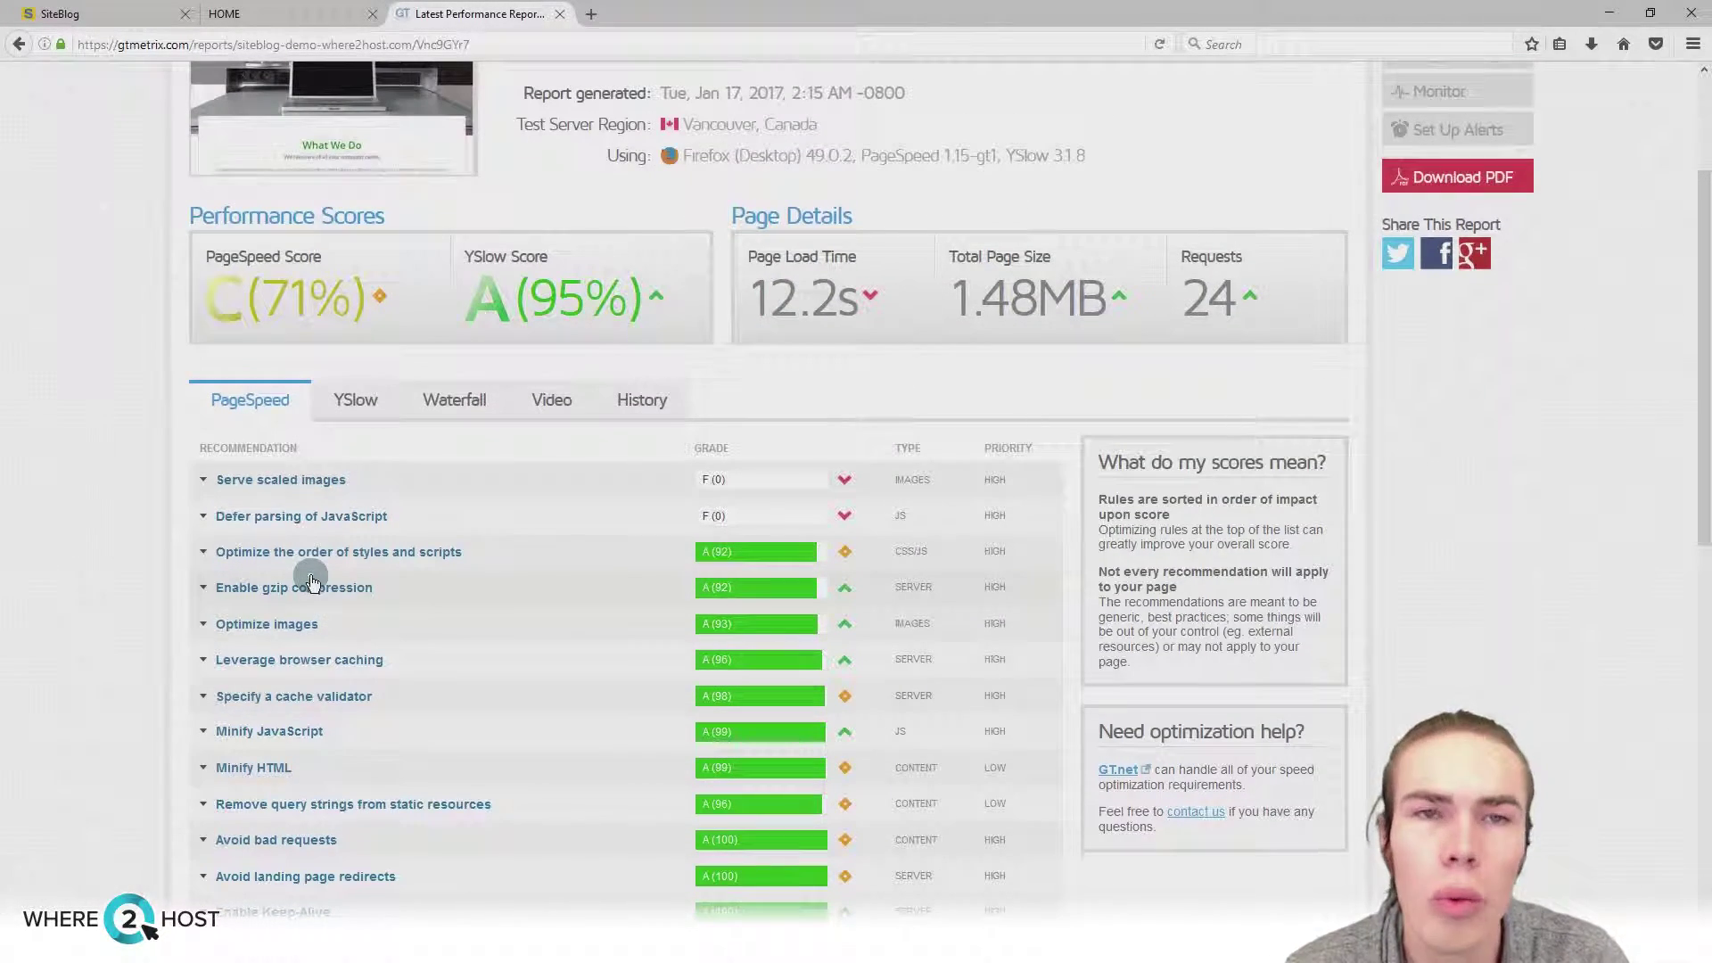
{"action": "left_click", "coordinate": [310, 520]}
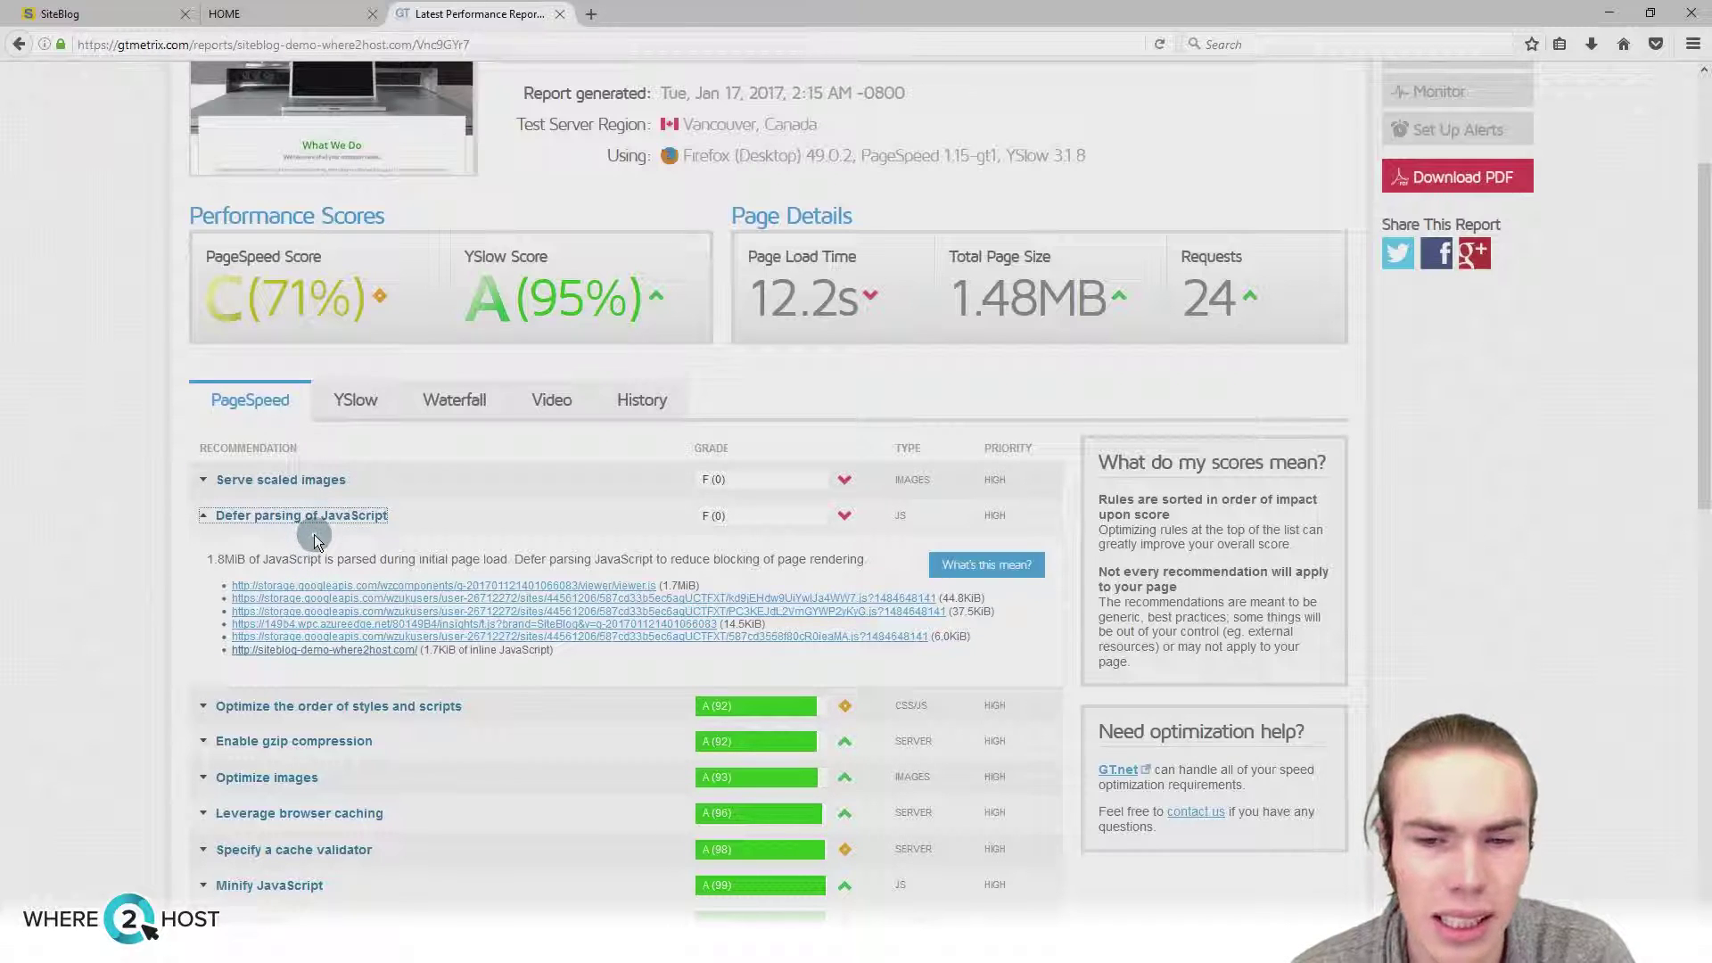
{"action": "left_click", "coordinate": [300, 519]}
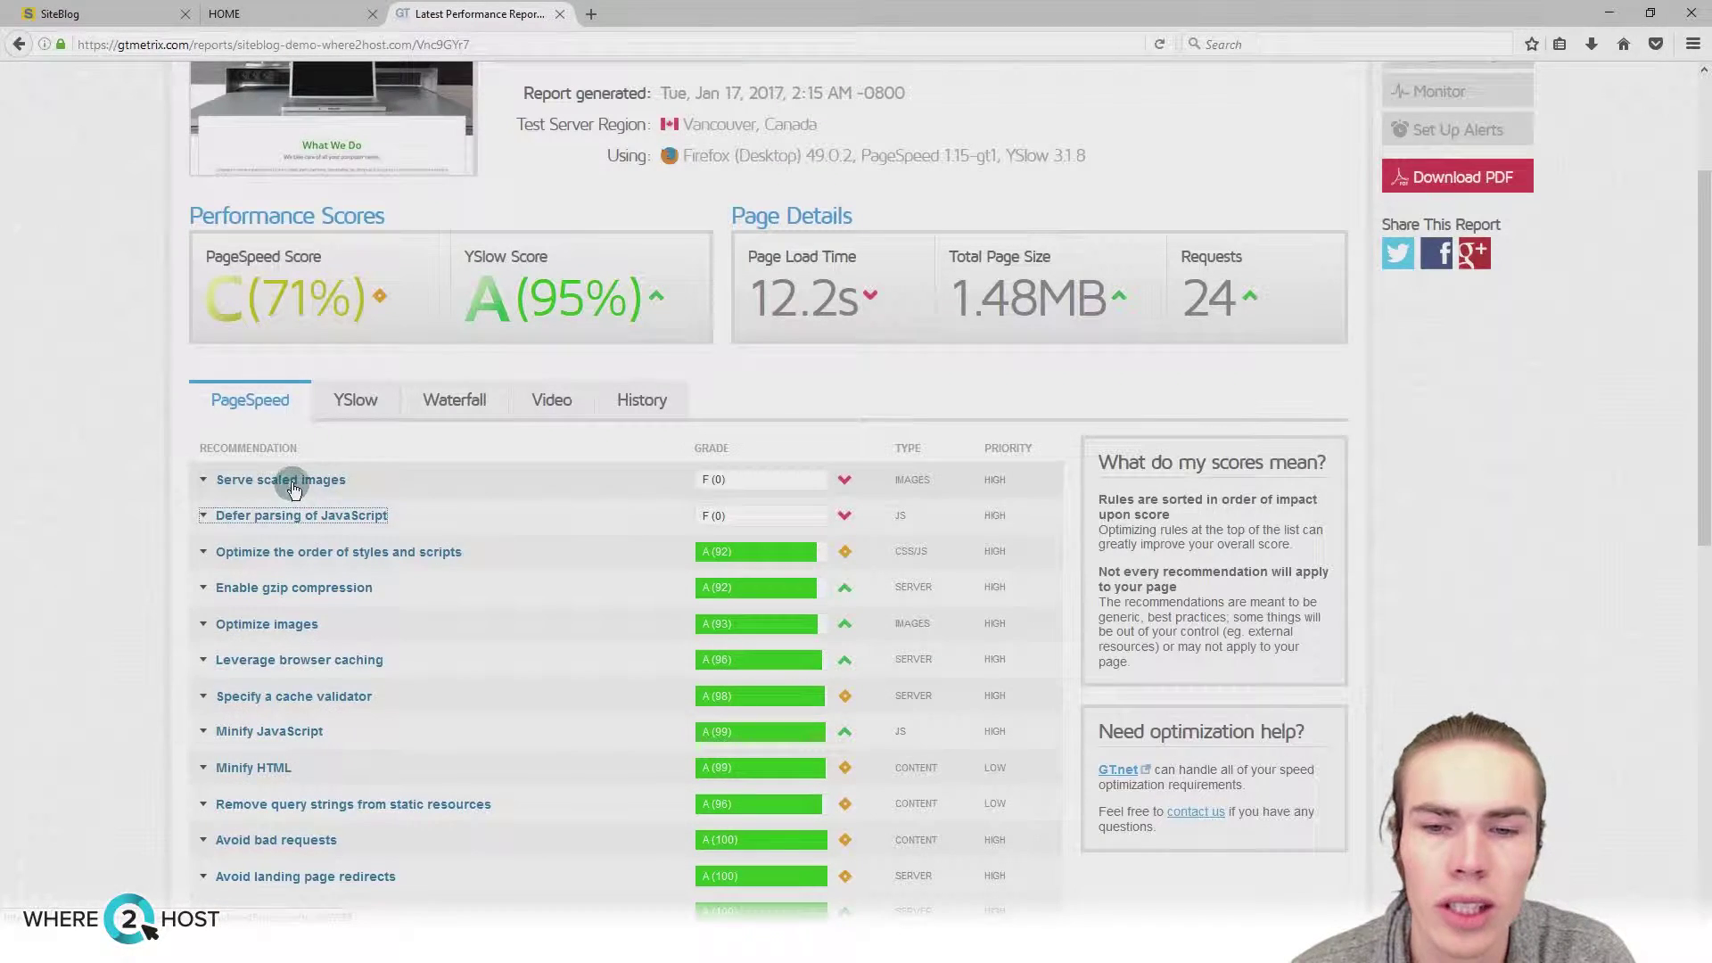
{"action": "left_click", "coordinate": [286, 480]}
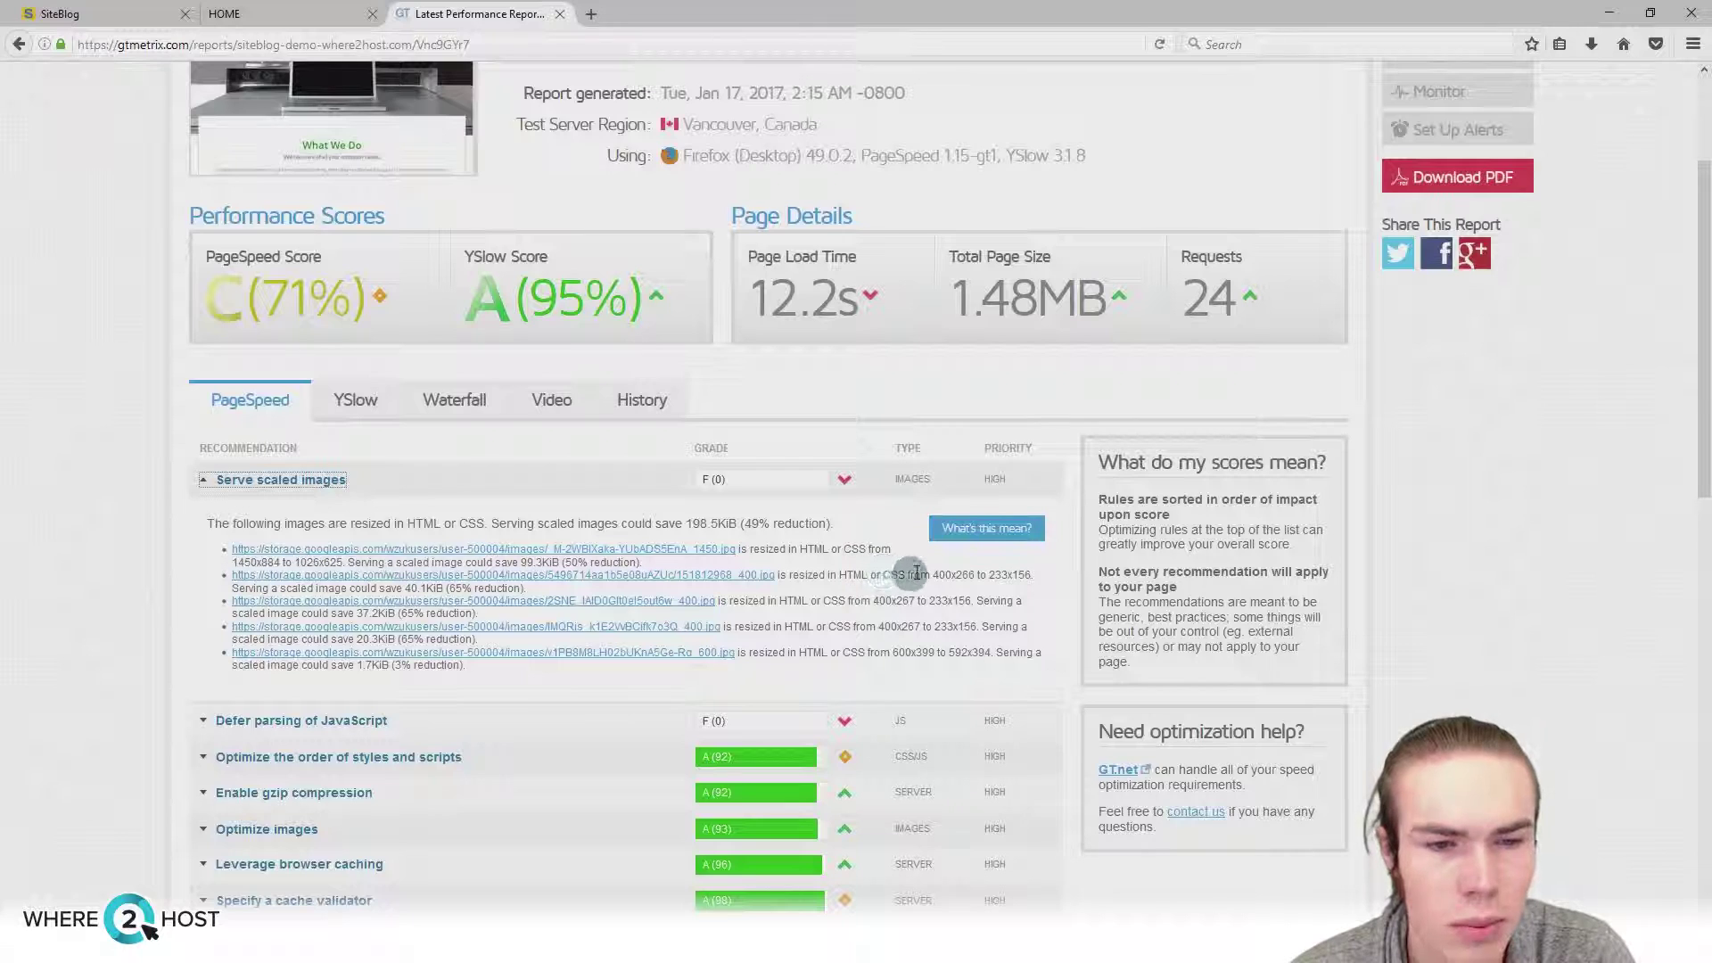
{"action": "left_click_drag", "start_coordinate": [931, 575], "coordinate": [976, 575]}
{"action": "left_click", "coordinate": [955, 558]}
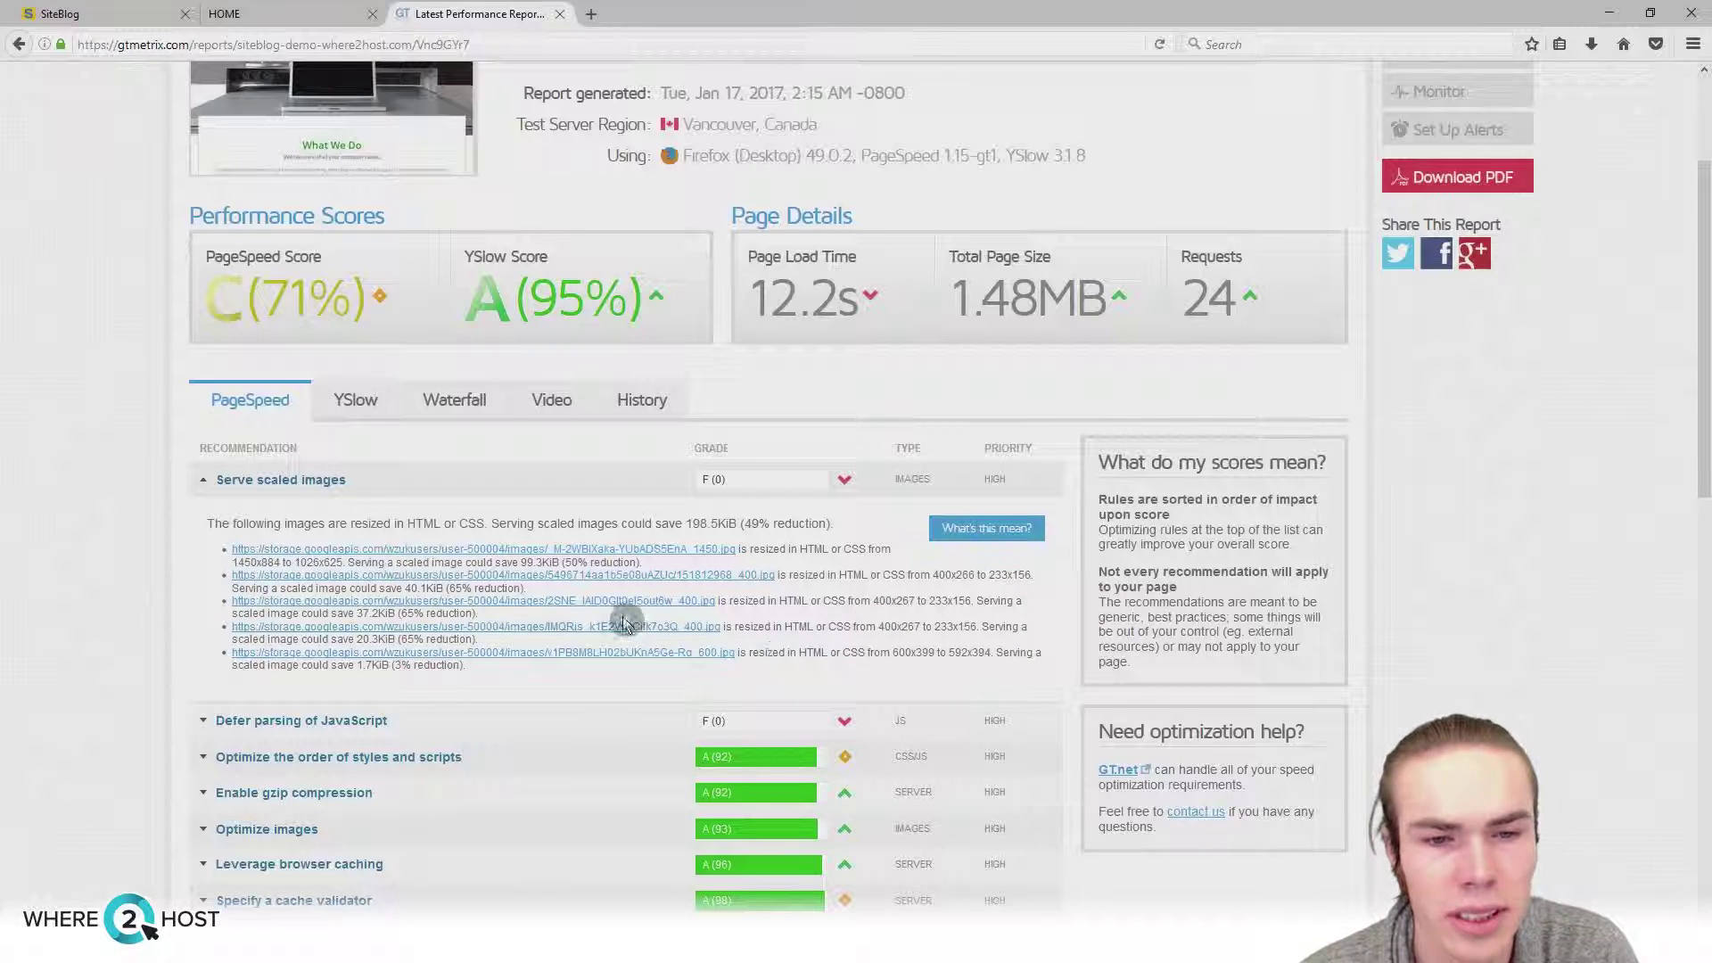
{"action": "left_click", "coordinate": [268, 486]}
{"action": "left_click", "coordinate": [348, 403]}
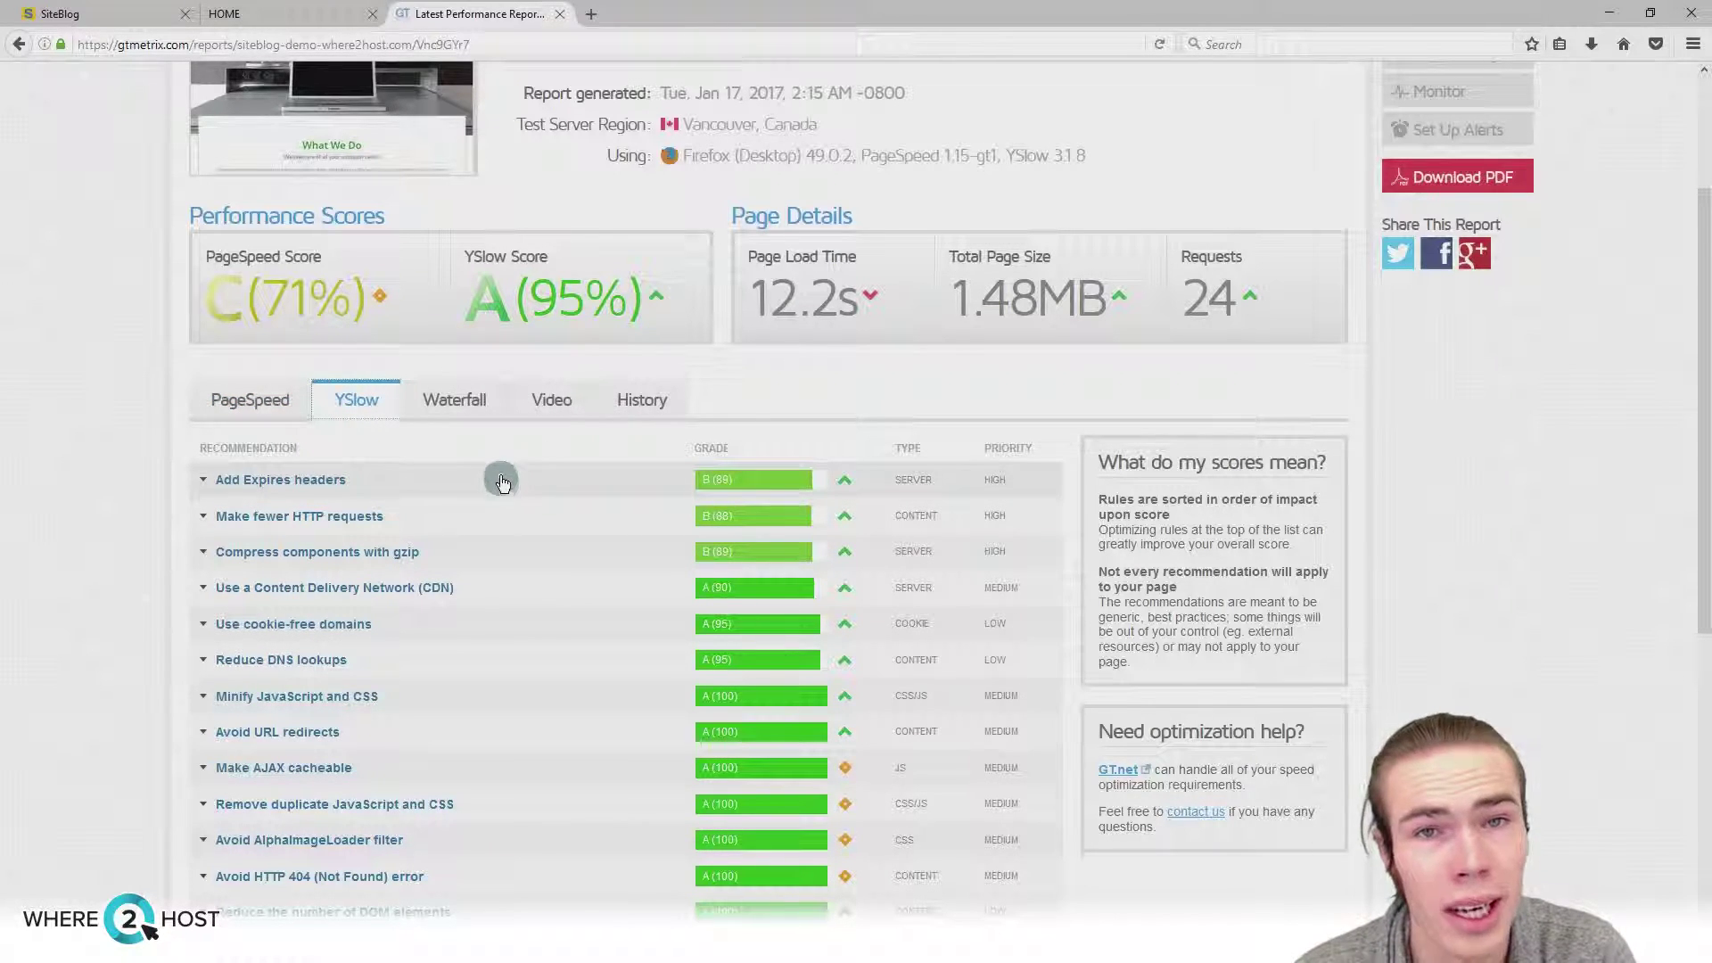
{"action": "left_click", "coordinate": [250, 400]}
{"action": "scroll", "coordinate": [123, 485], "scroll_direction": "up", "scroll_amount": 3}
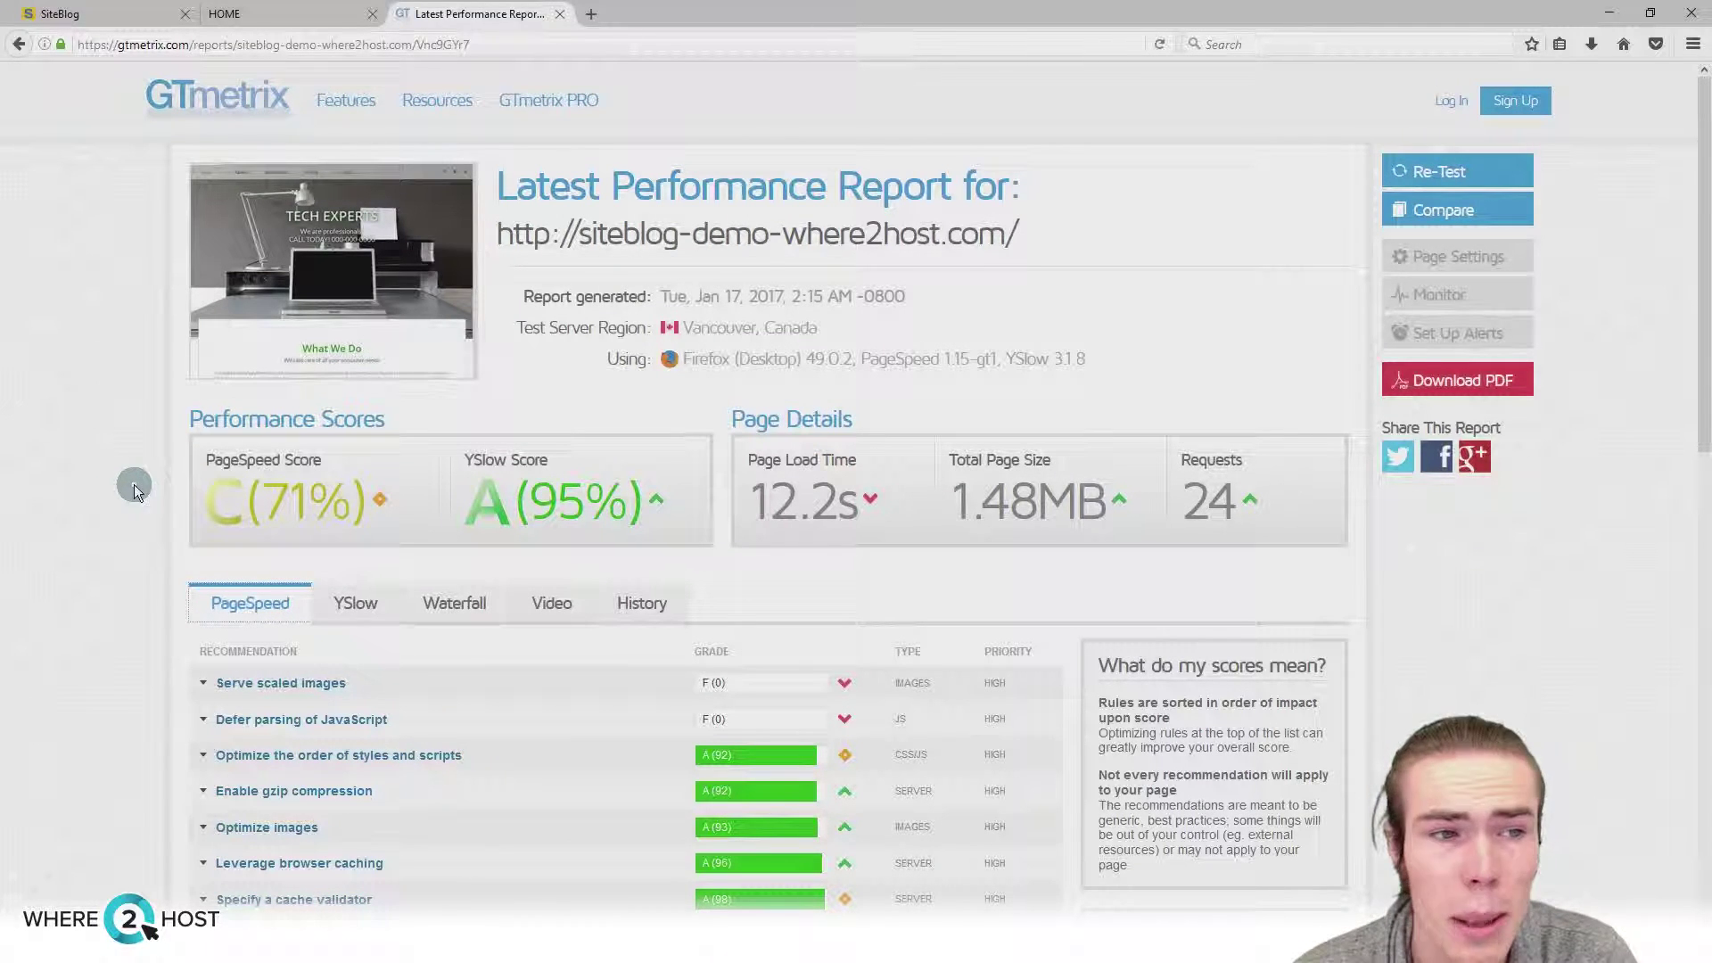
{"action": "left_click_drag", "start_coordinate": [856, 461], "coordinate": [740, 460]}
{"action": "left_click", "coordinate": [861, 458]}
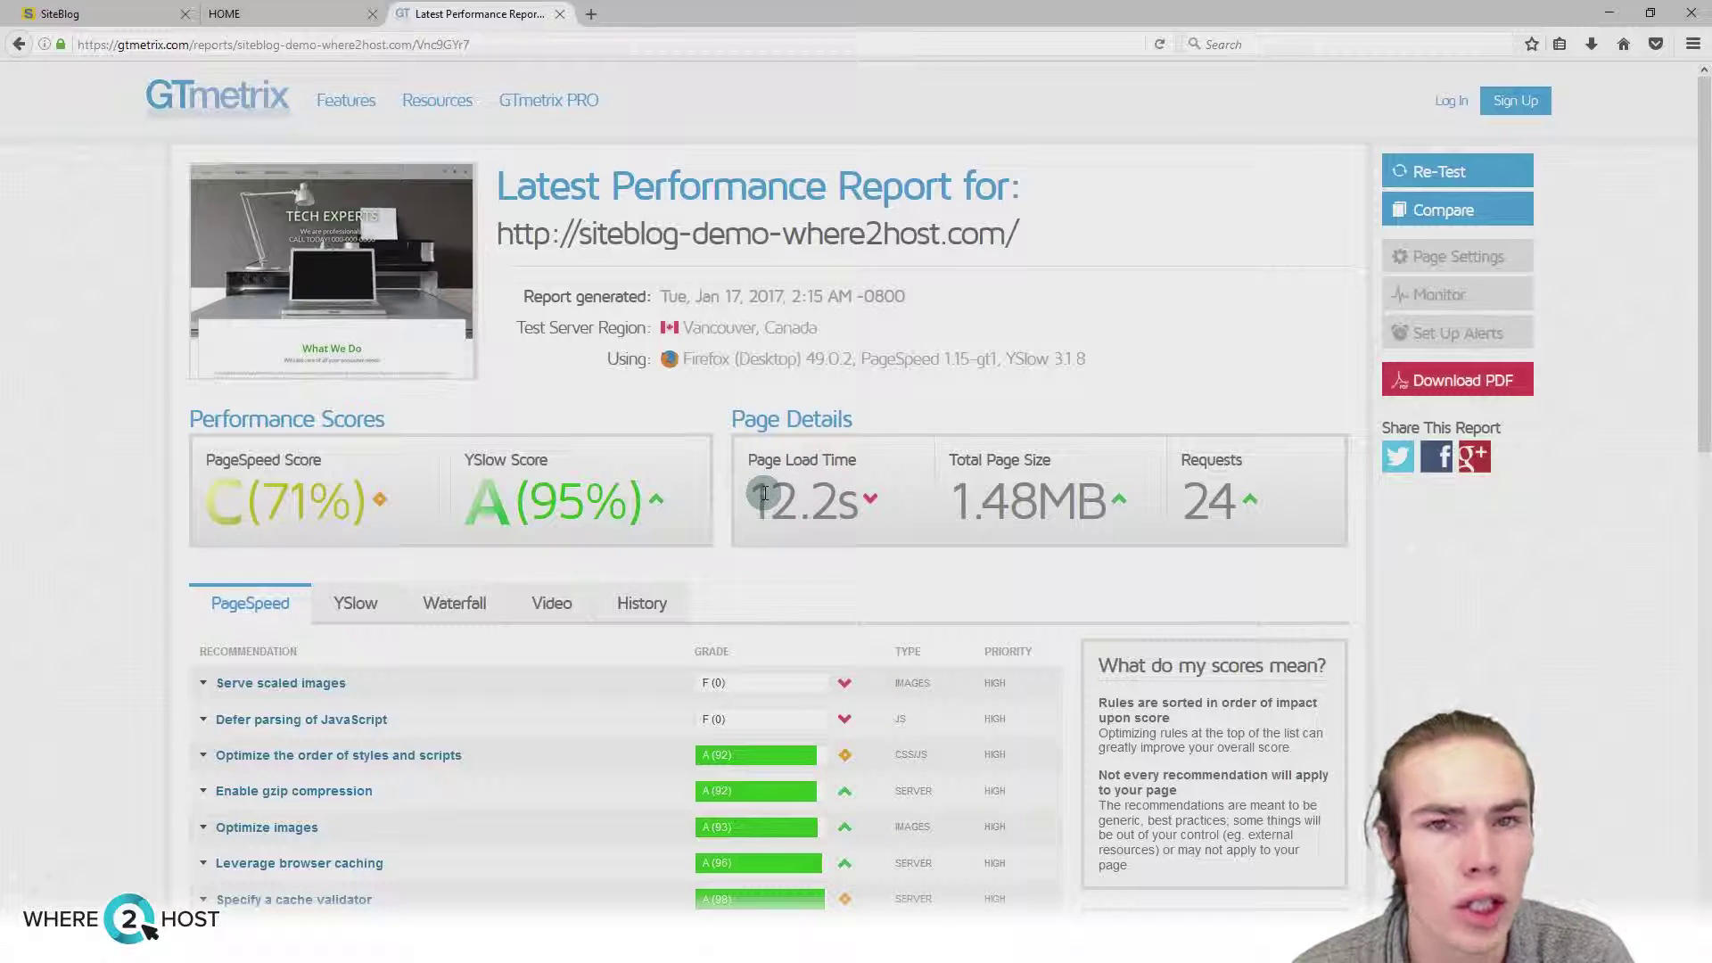
Step: Start a WebPageTest performance test of siteblog-demo-where2host.com
{"action": "left_click", "coordinate": [591, 14]}
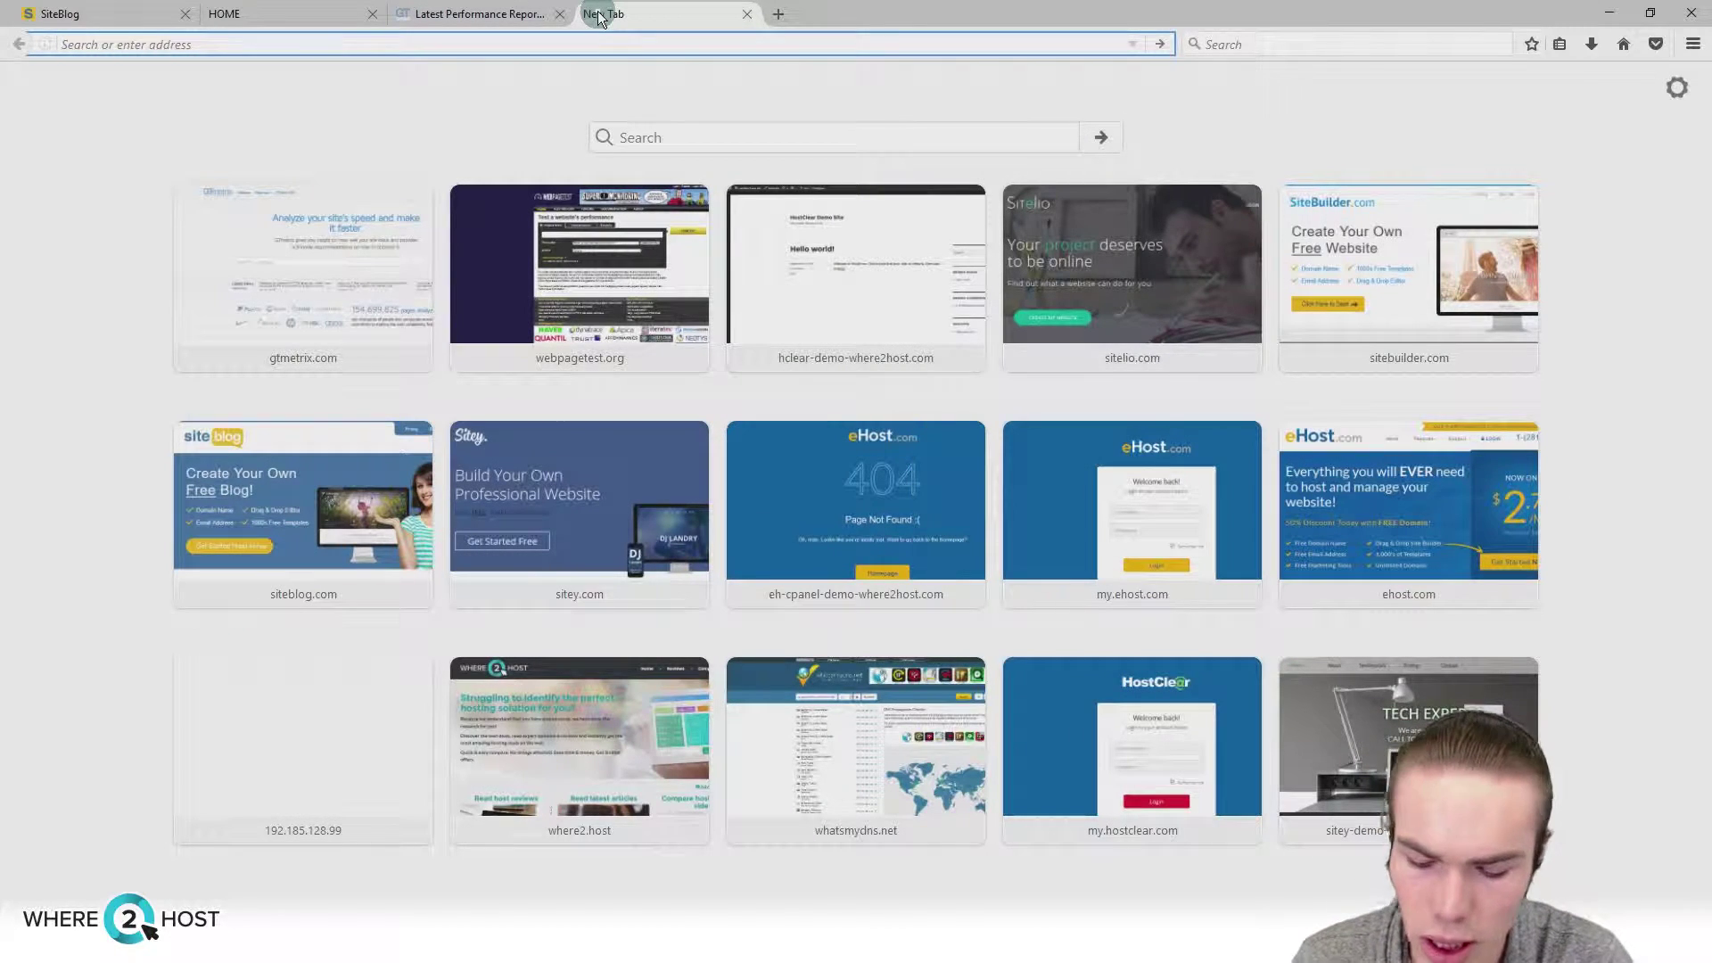
{"action": "type", "text": "webpagetest.org"}
{"action": "key", "text": "Return"}
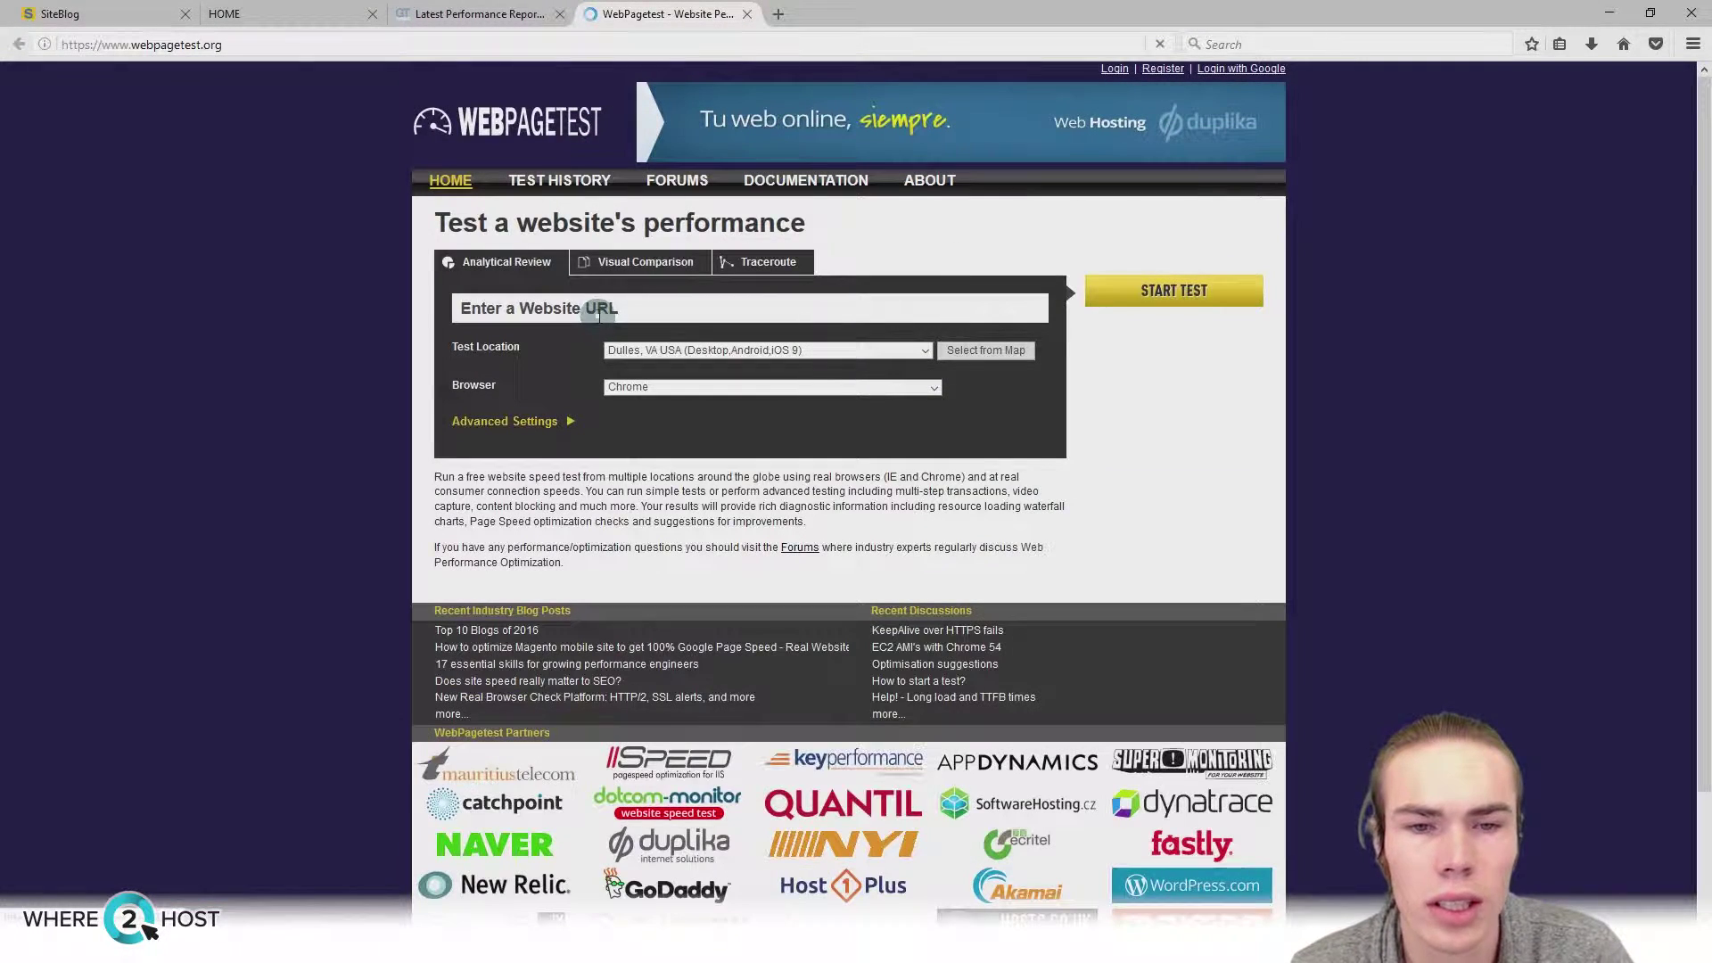
{"action": "left_click", "coordinate": [597, 312]}
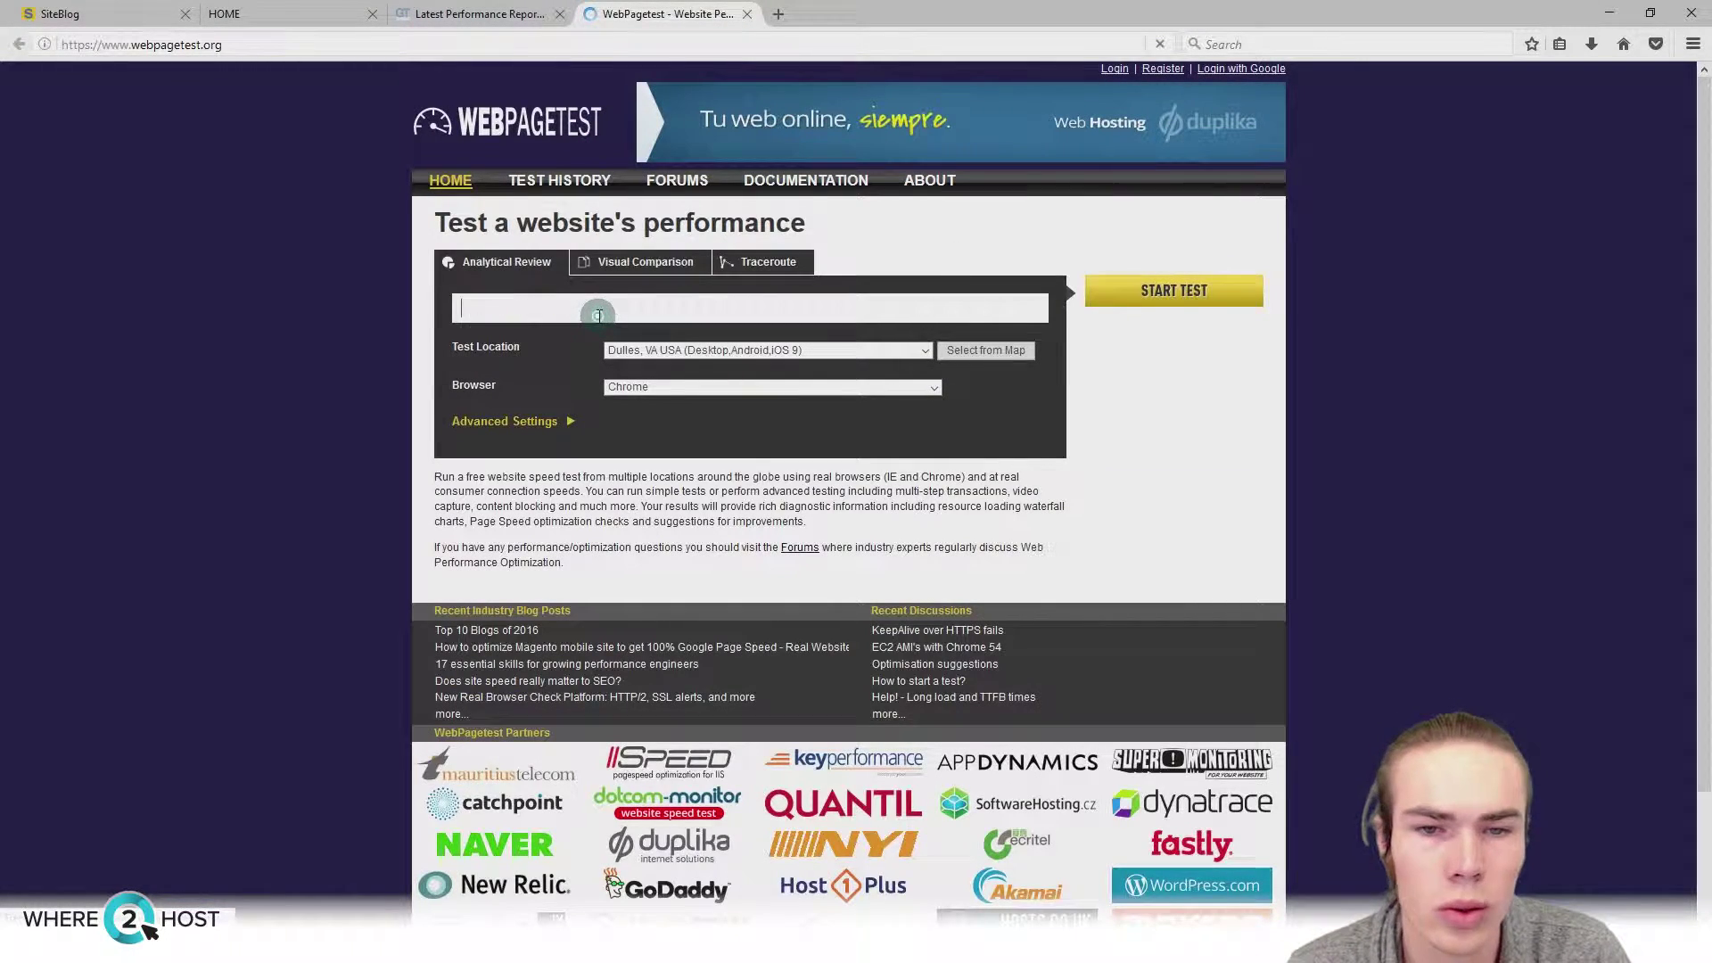
{"action": "type", "text": "siteblog-demo-where2host.com"}
{"action": "left_click", "coordinate": [1115, 289]}
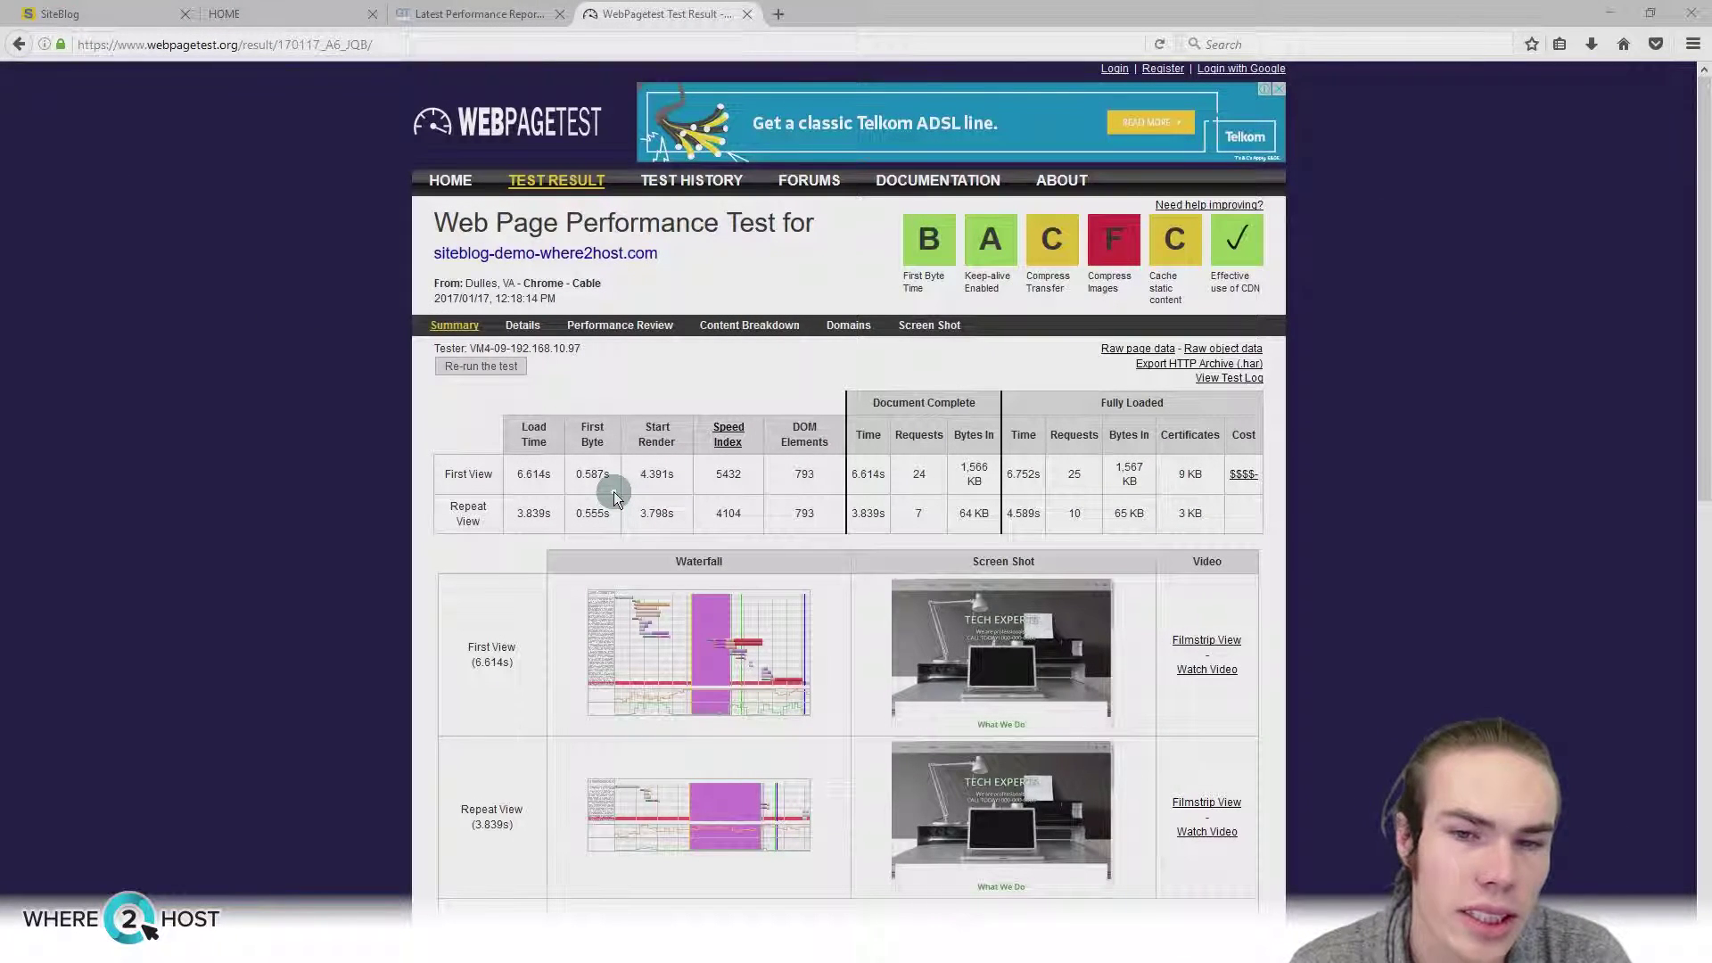
Step: Review the results: 6.614s first-view and 3.839s repeat-view load times
{"action": "left_click_drag", "start_coordinate": [553, 477], "coordinate": [531, 477]}
{"action": "left_click", "coordinate": [553, 455]}
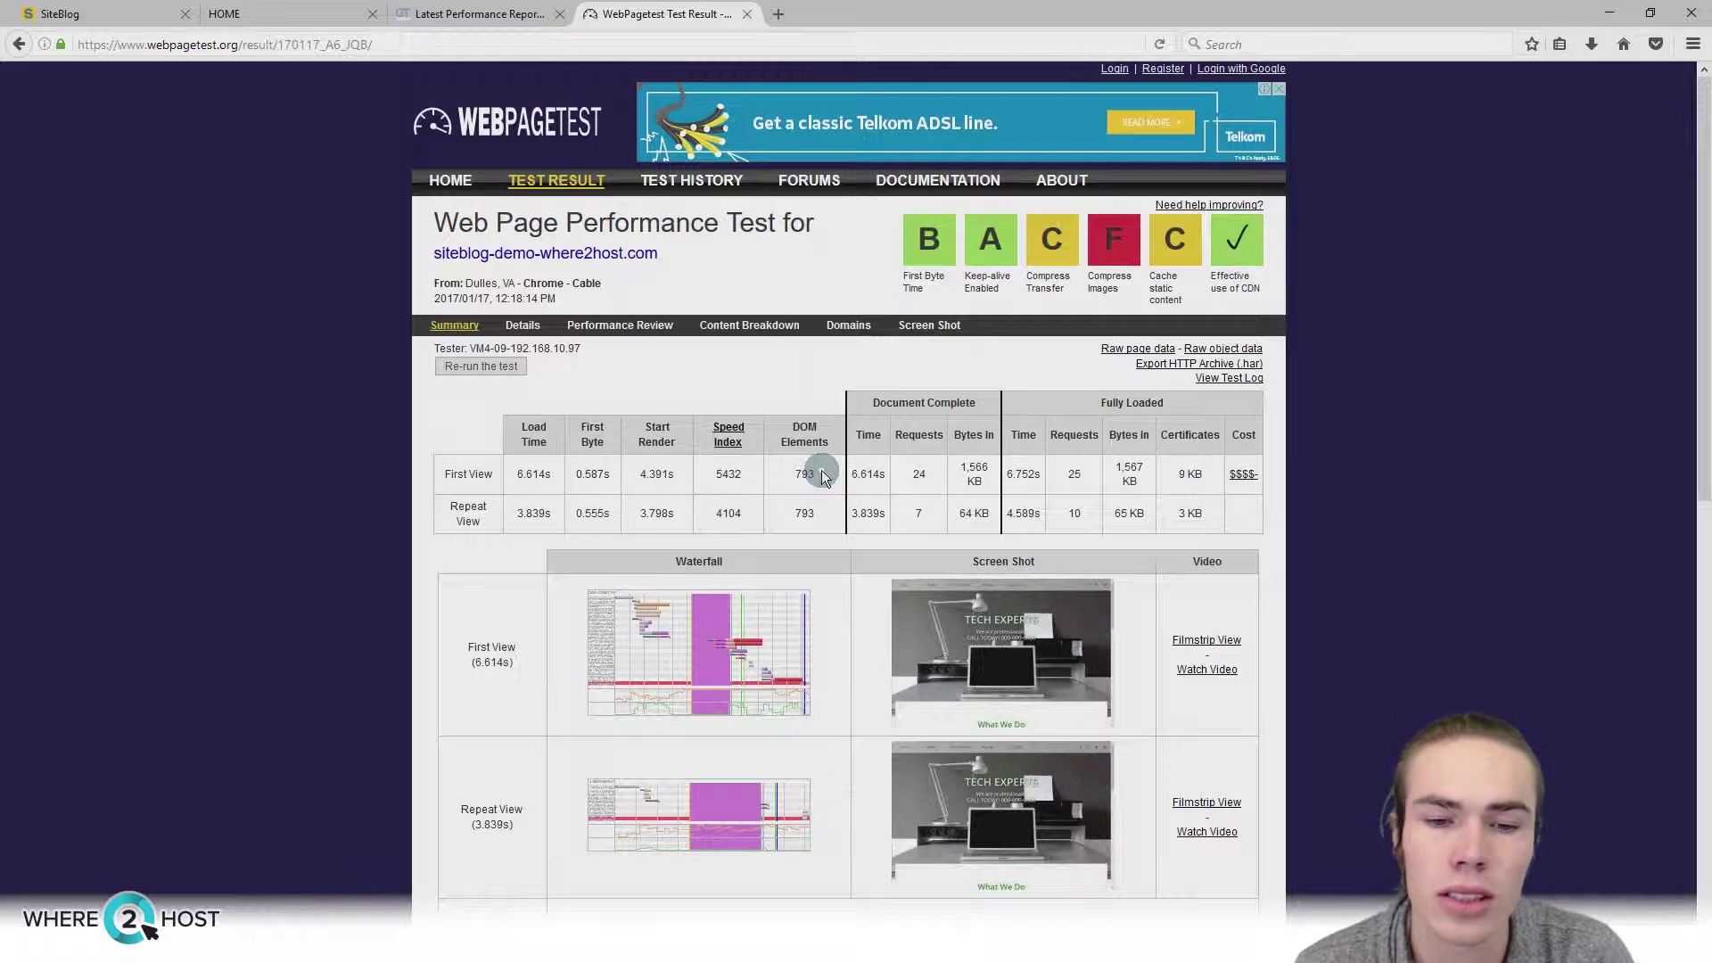
{"action": "scroll", "coordinate": [348, 508], "scroll_direction": "down", "scroll_amount": 1}
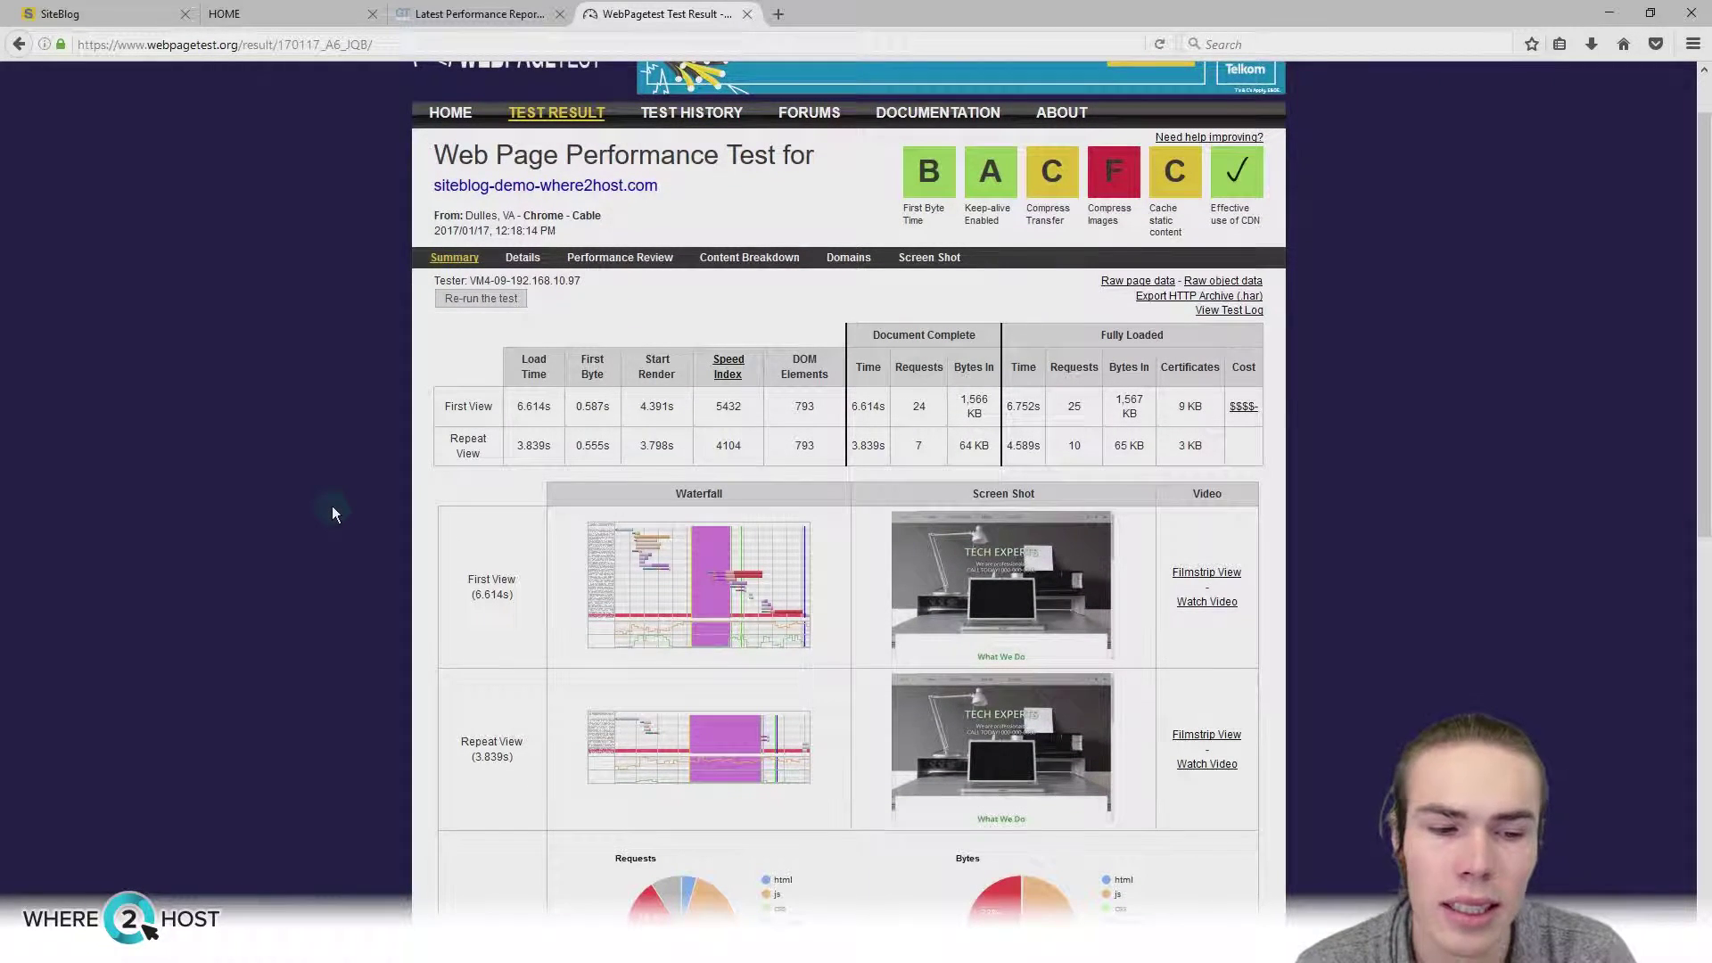
{"action": "scroll", "coordinate": [332, 507], "scroll_direction": "down", "scroll_amount": 2}
{"action": "scroll", "coordinate": [334, 508], "scroll_direction": "up", "scroll_amount": 2}
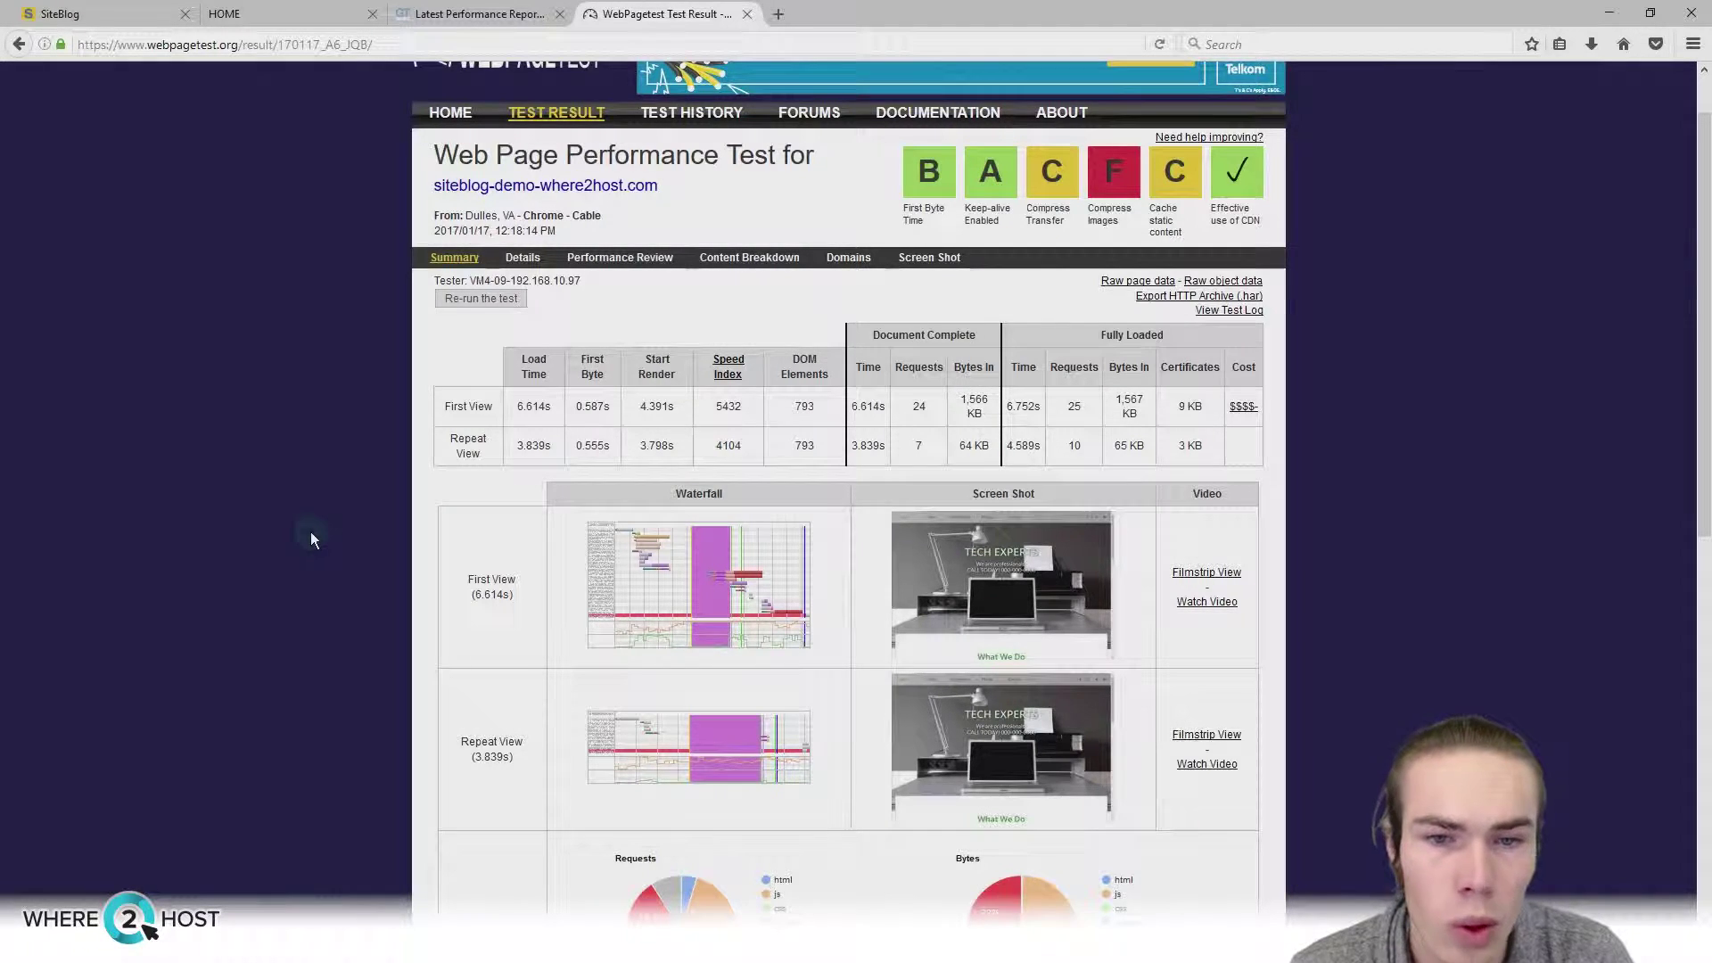
{"action": "scroll", "coordinate": [310, 539], "scroll_direction": "up", "scroll_amount": 1}
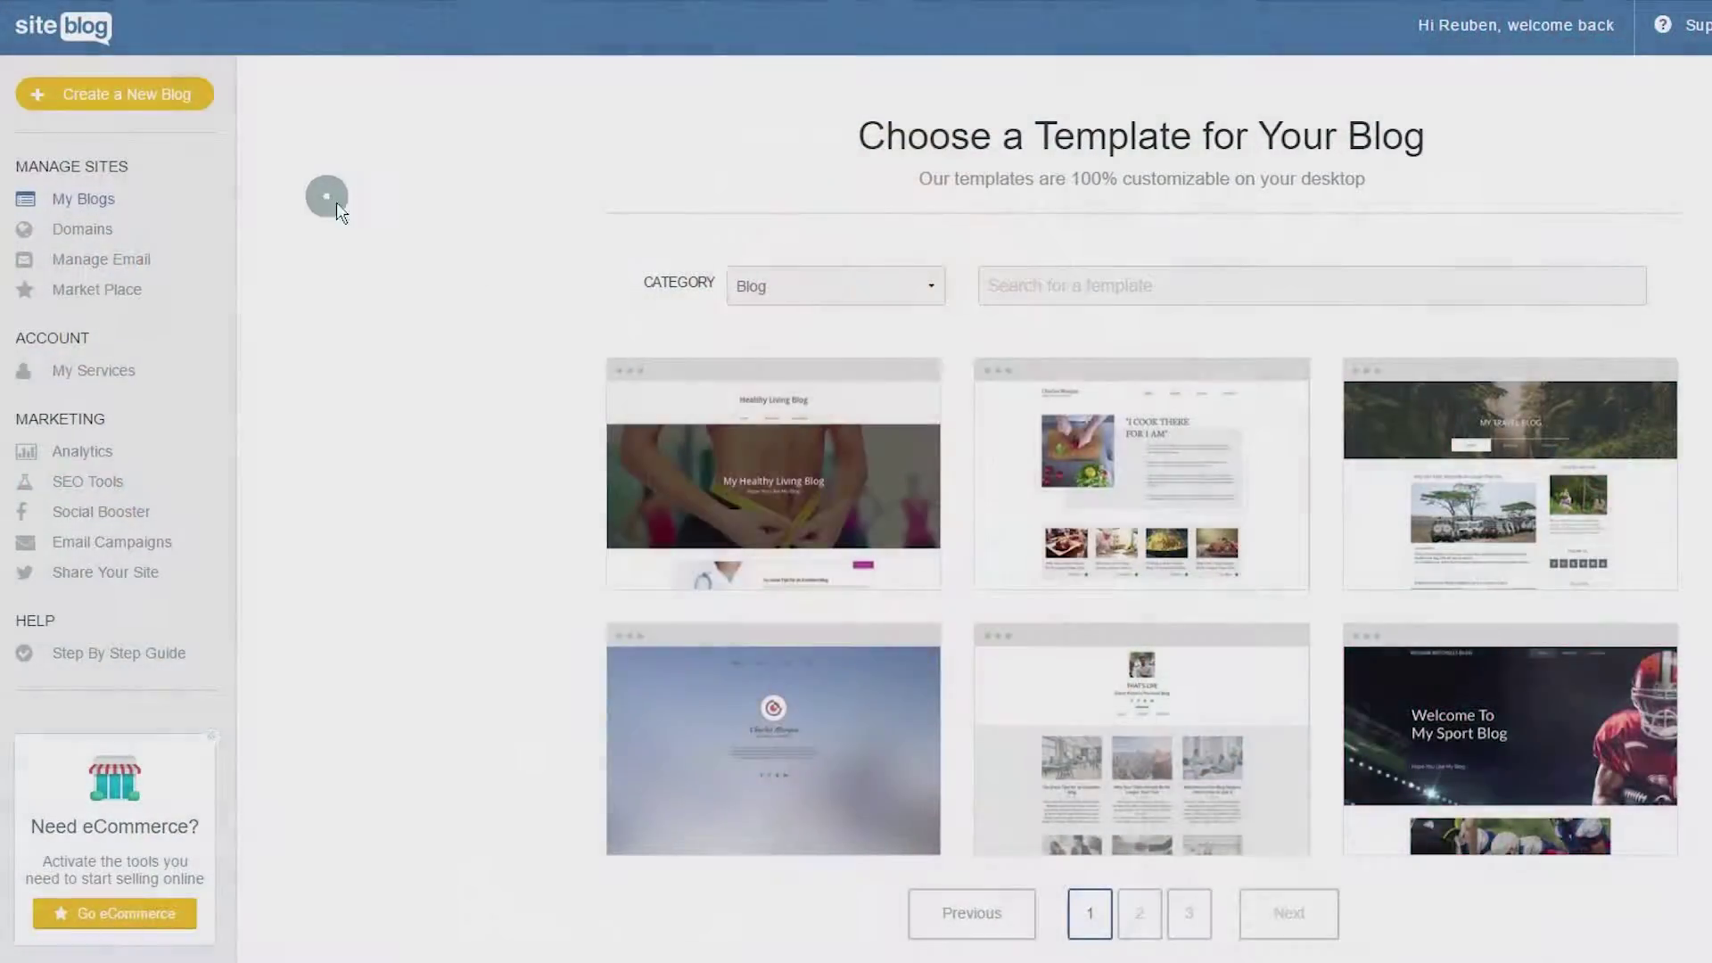
Step: Visit Domains and the Market Place, then attempt to delete the siteblog-demo-where2host site
{"action": "scroll", "coordinate": [382, 214], "scroll_direction": "down", "scroll_amount": 2}
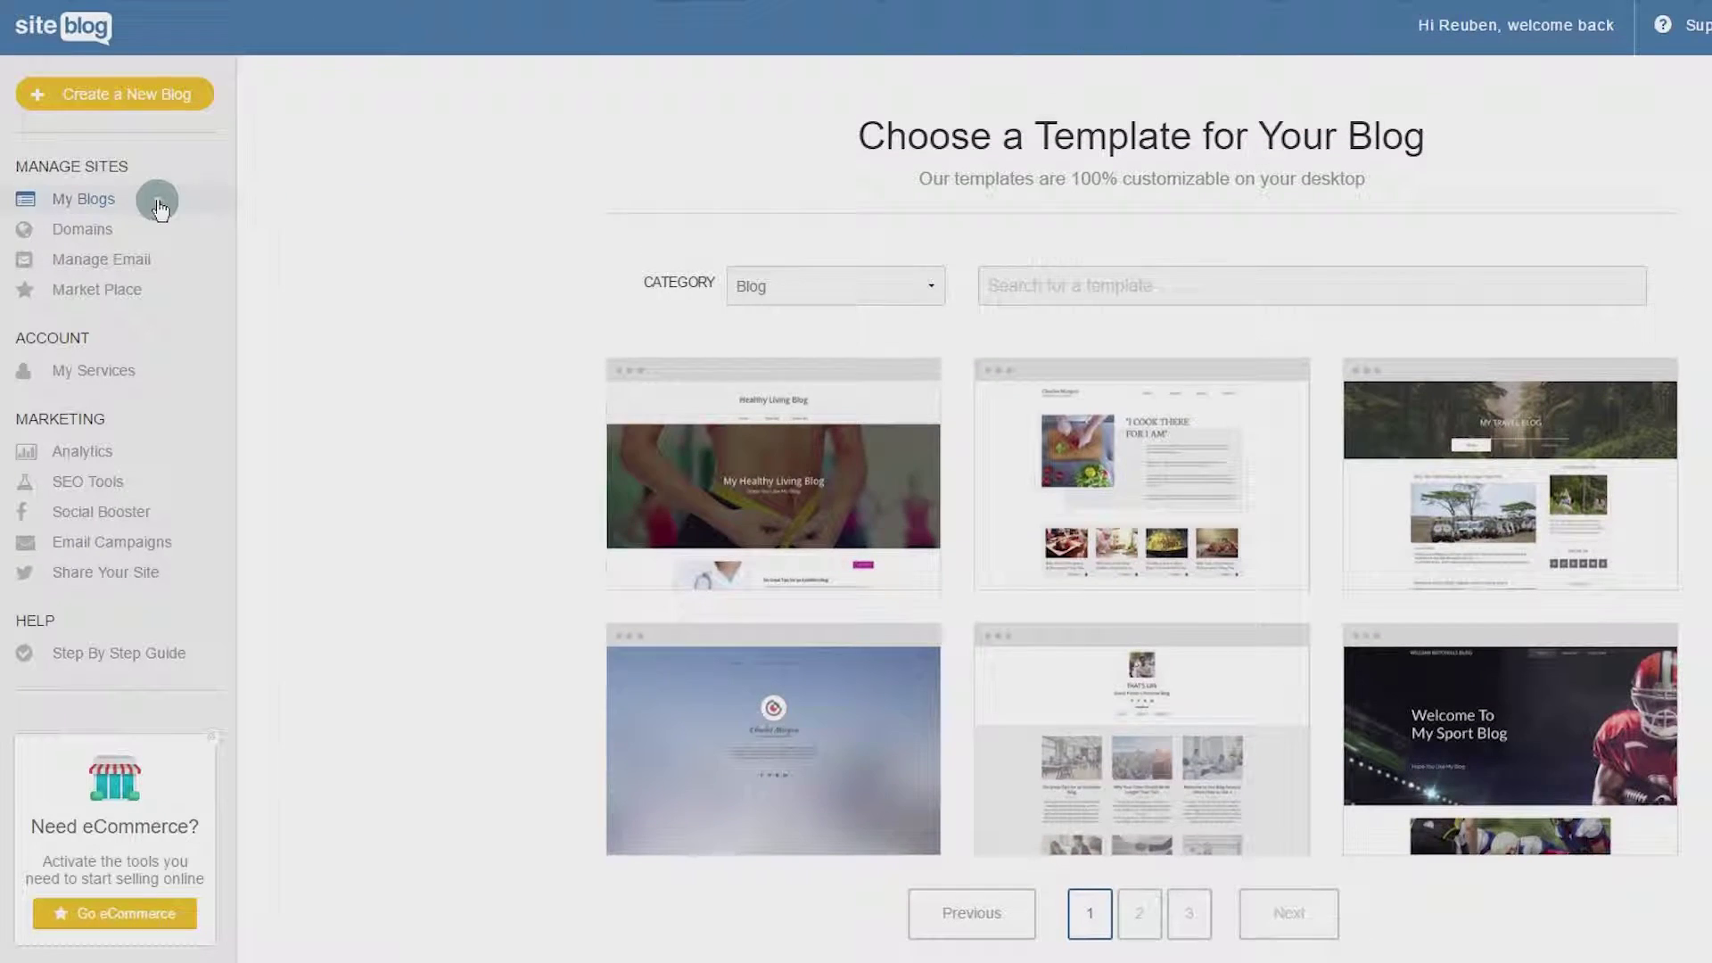
{"action": "left_click", "coordinate": [162, 229]}
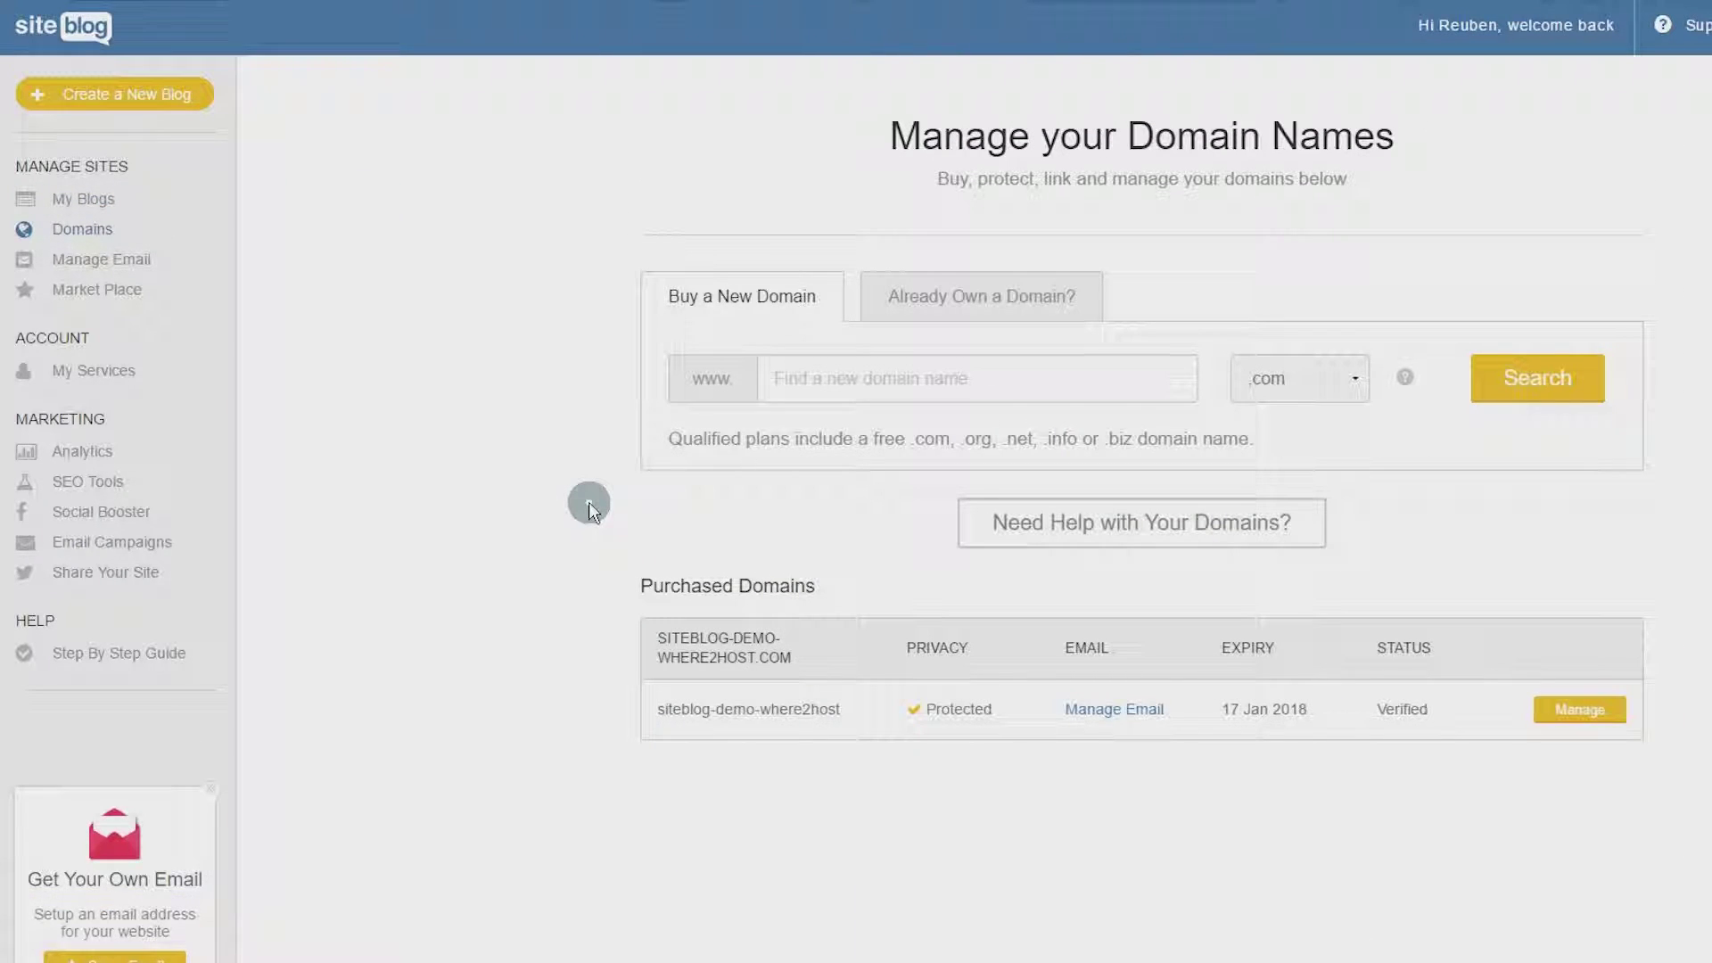
{"action": "left_click", "coordinate": [105, 287]}
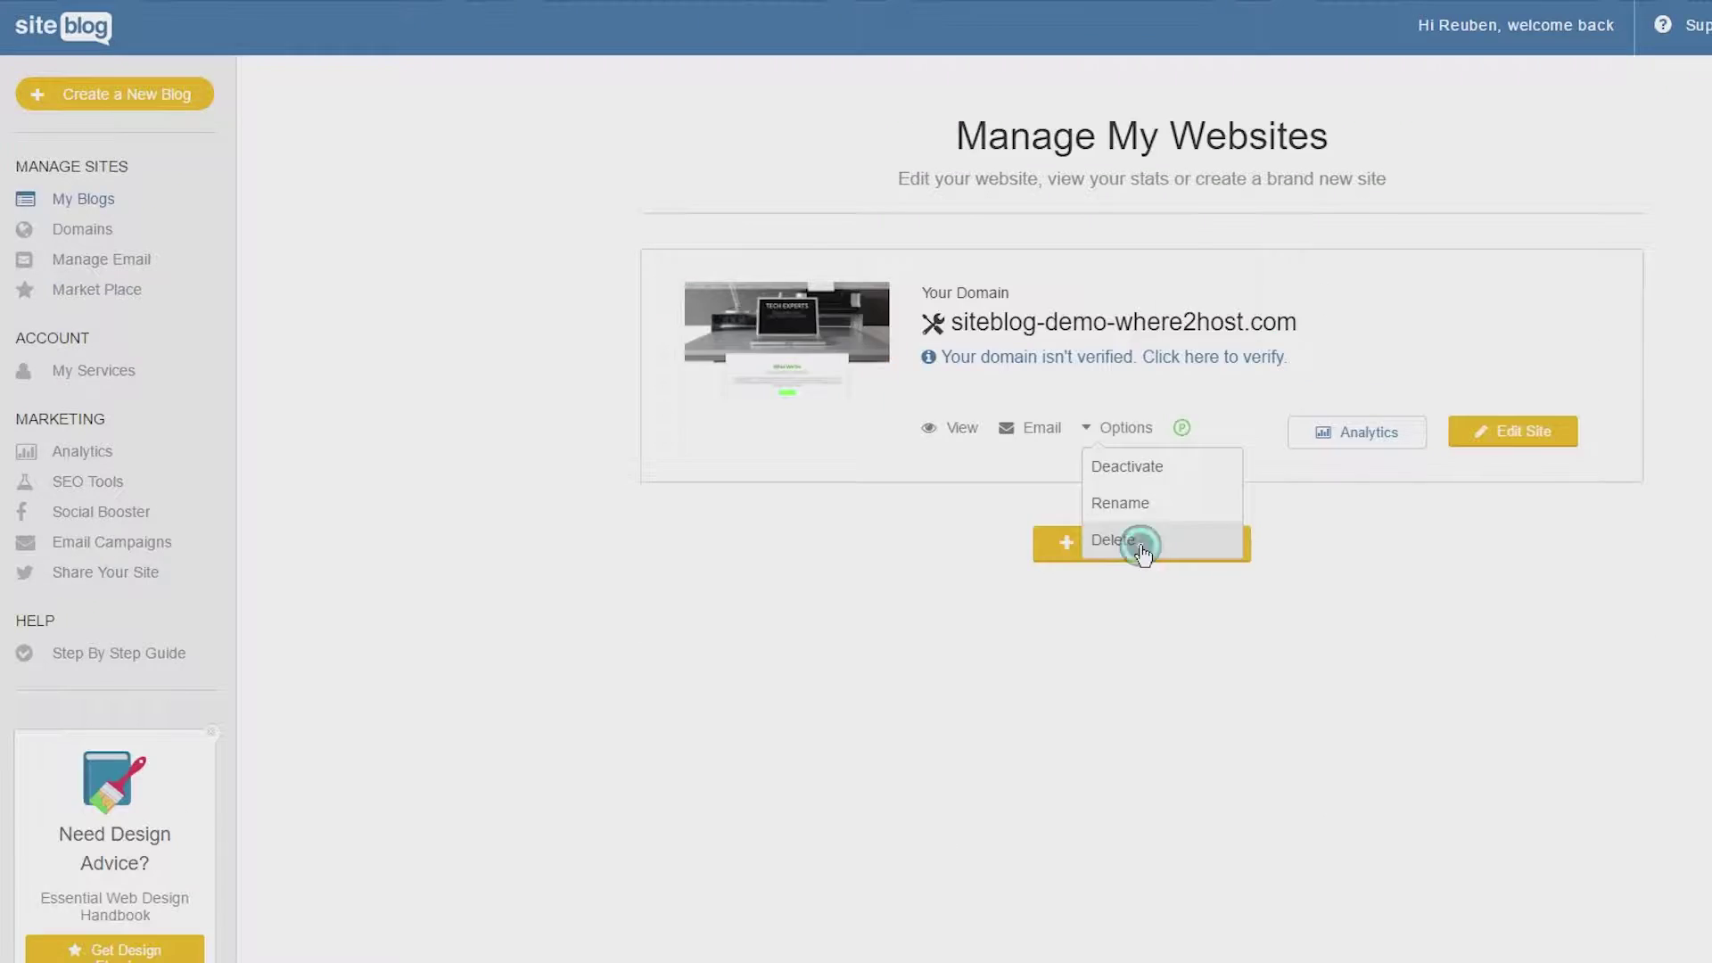
{"action": "left_click", "coordinate": [1140, 542]}
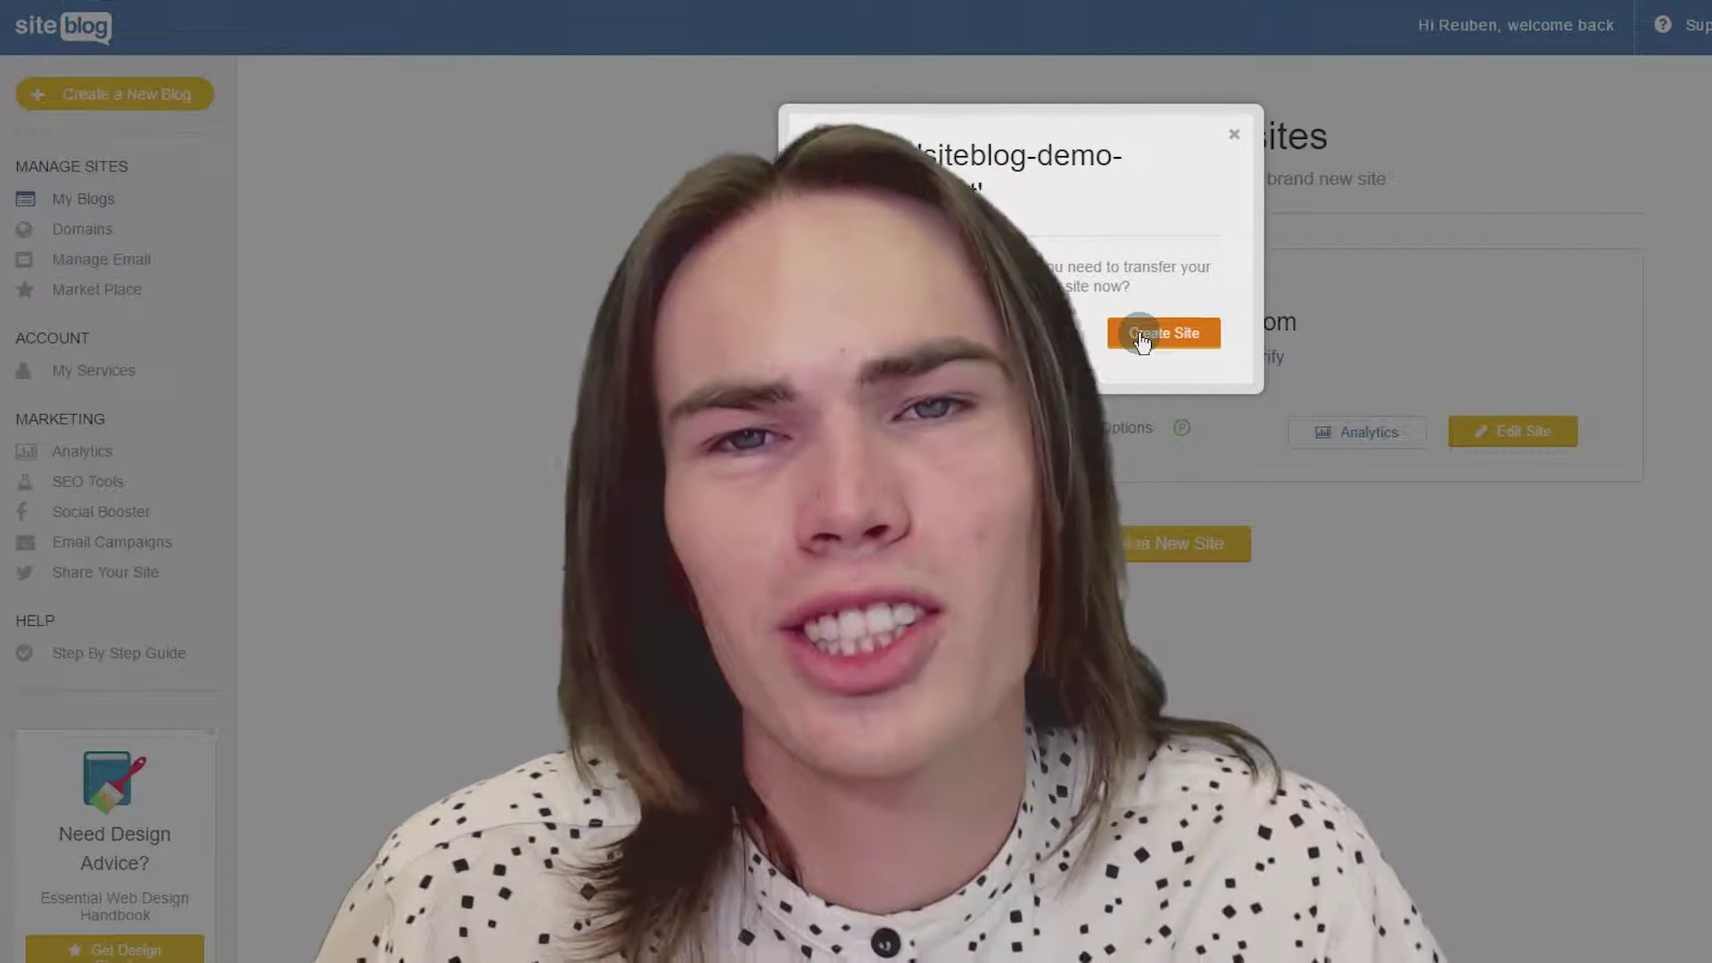
{"action": "left_click", "coordinate": [1142, 342]}
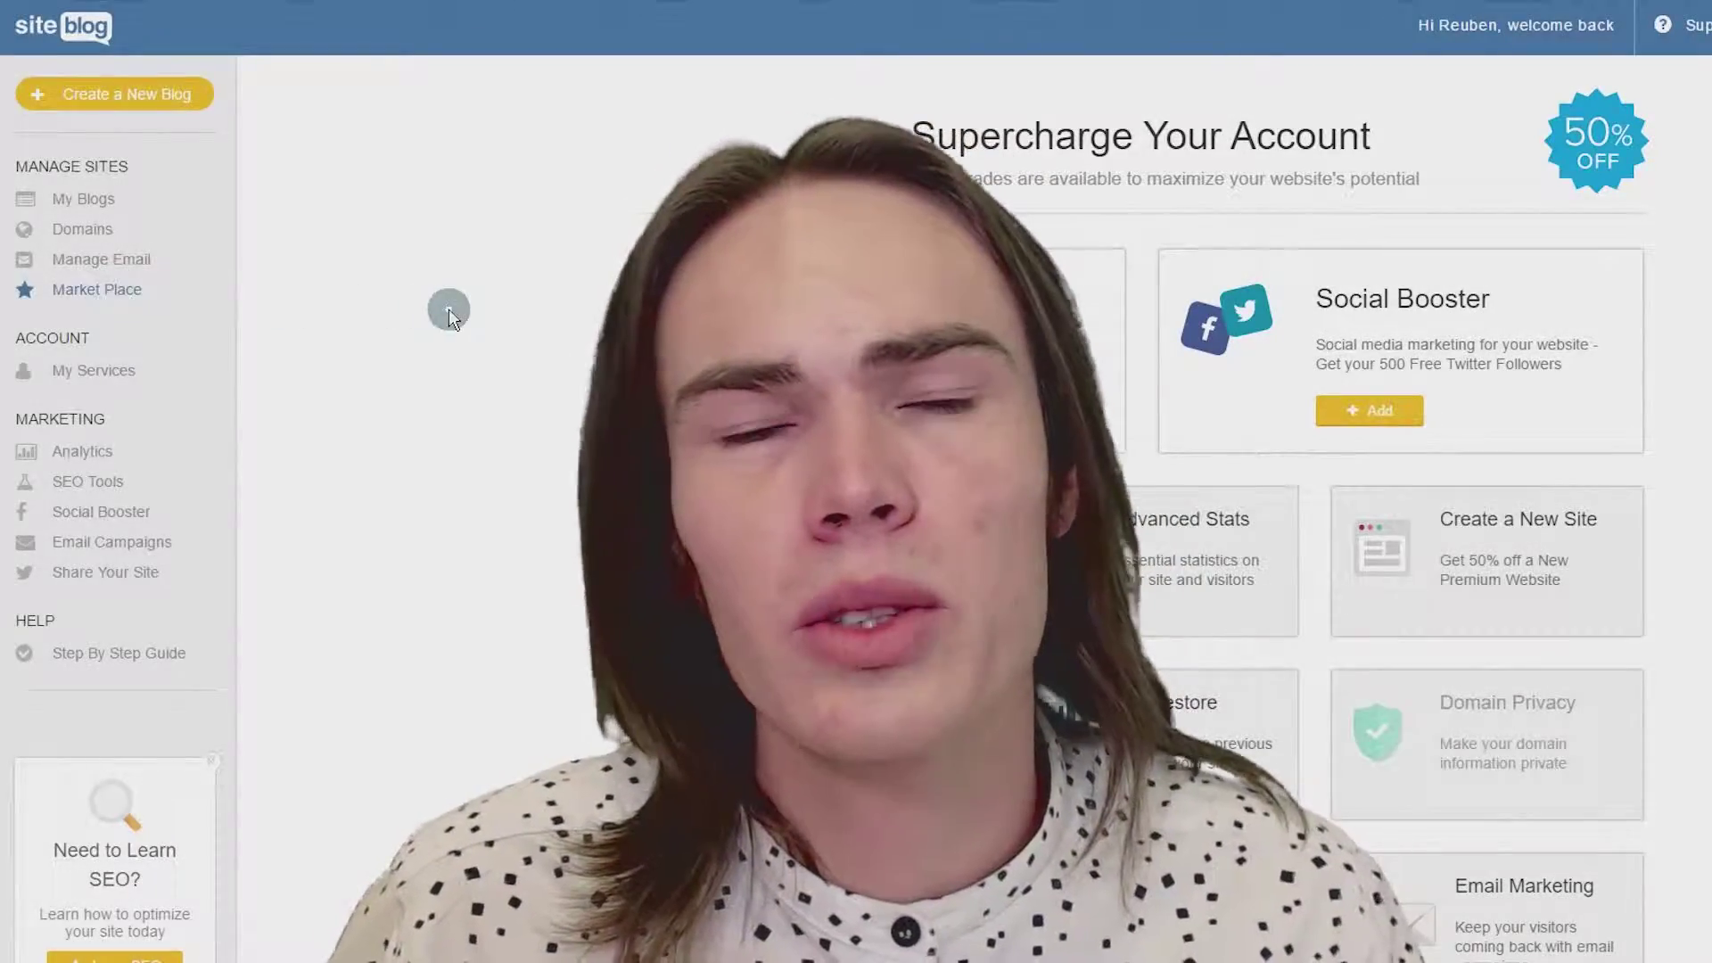